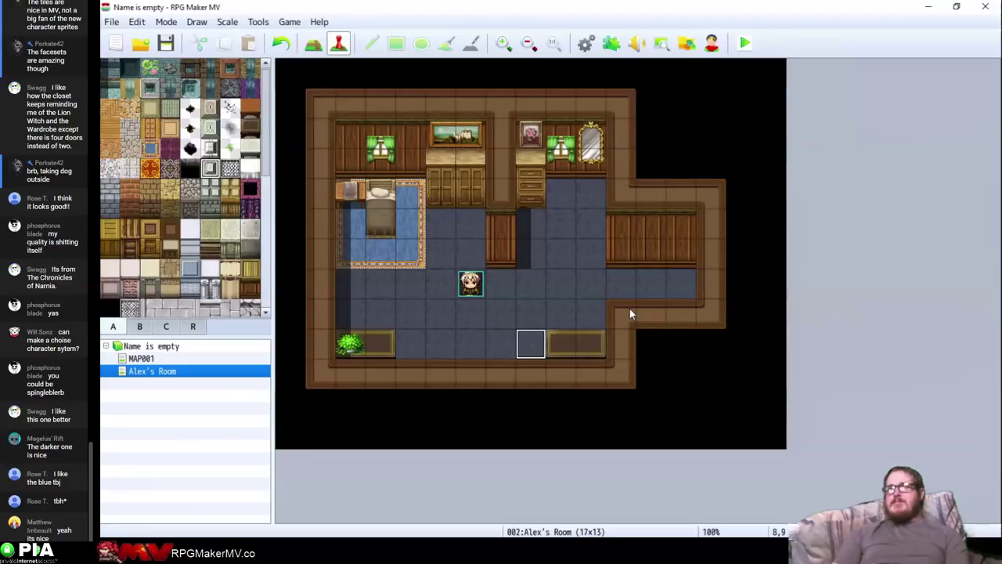
# Leave the map editor for the desktop and reopen RPG Maker MV by searching the system for rpg
pyautogui.click(621, 284)
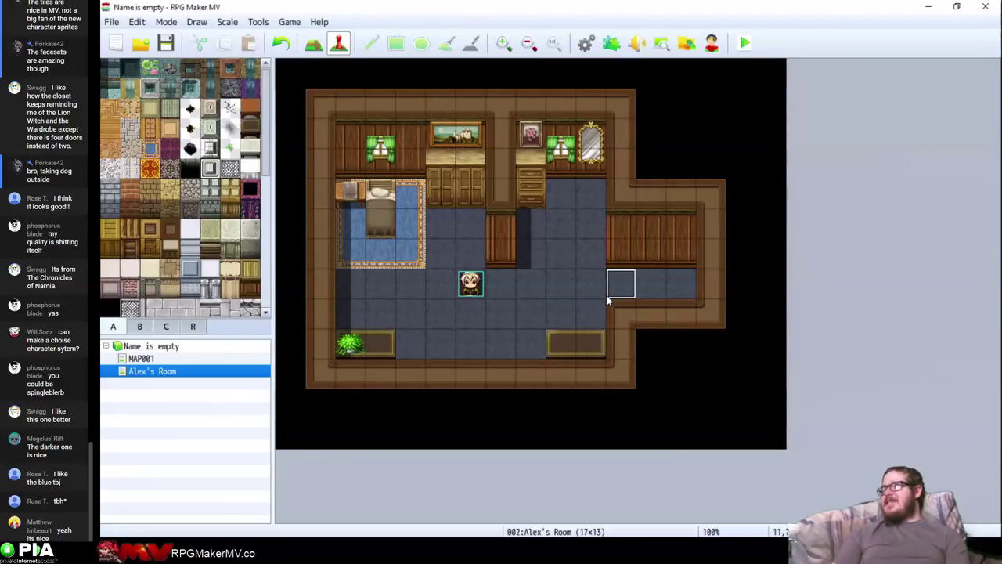
pyautogui.click(995, 6)
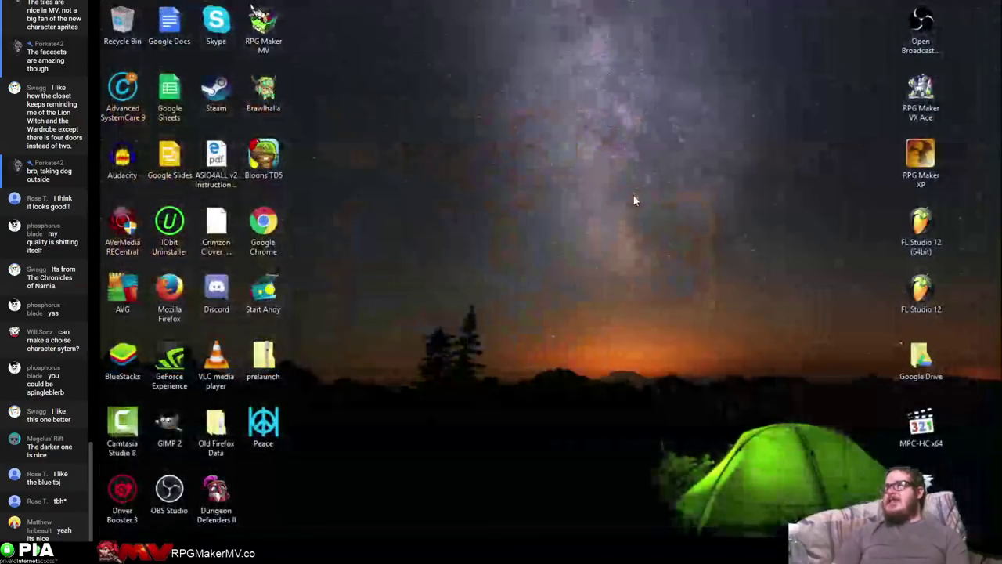
pyautogui.press('super')
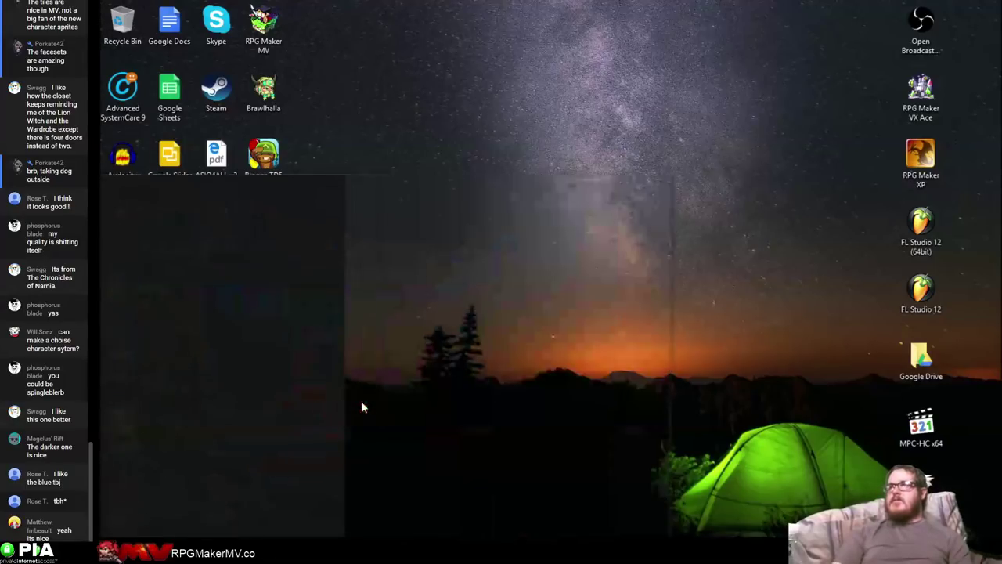
pyautogui.write('rpg')
pyautogui.press('Return')
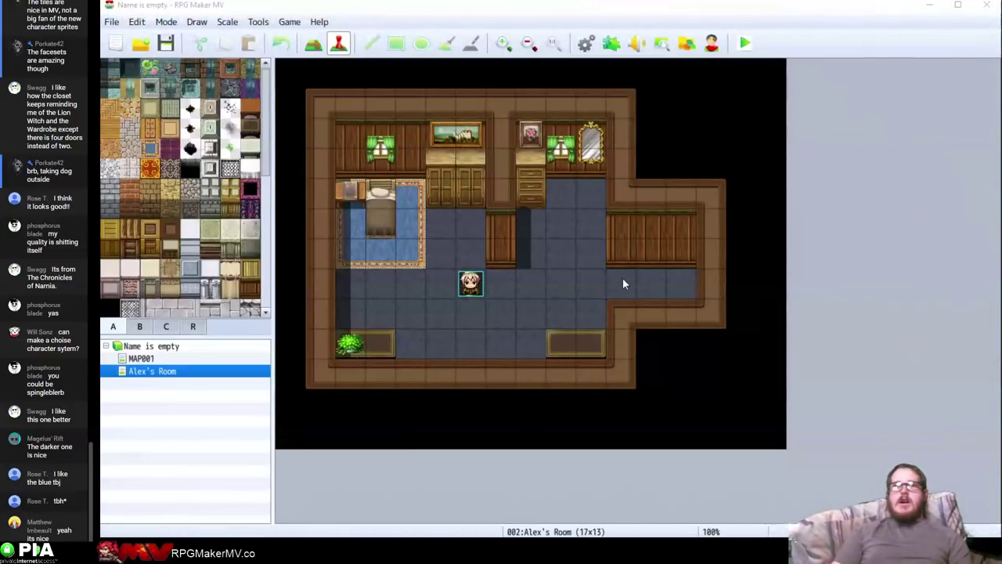
# Playtest the project from the player start tile, beginning a new game in full screen
pyautogui.click(483, 357)
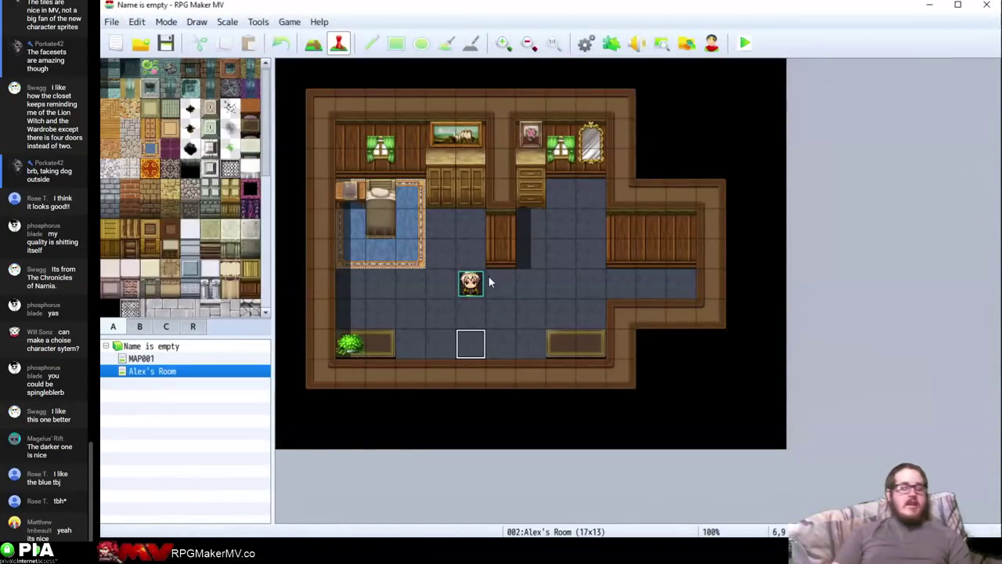
pyautogui.moveTo(472, 282)
pyautogui.mouseDown()
pyautogui.moveTo(501, 280)
pyautogui.moveTo(472, 282)
pyautogui.mouseUp()
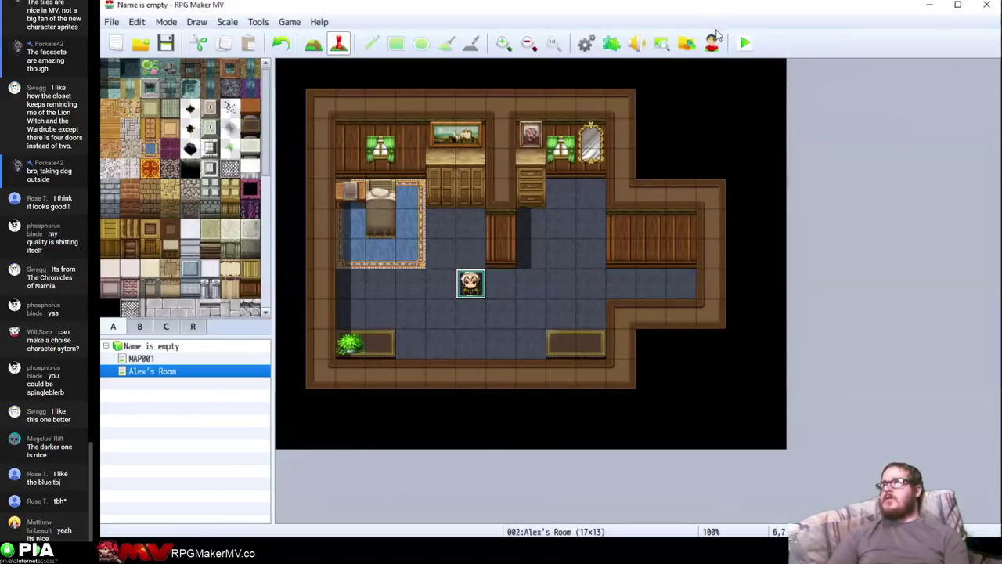
pyautogui.click(744, 43)
pyautogui.click(498, 303)
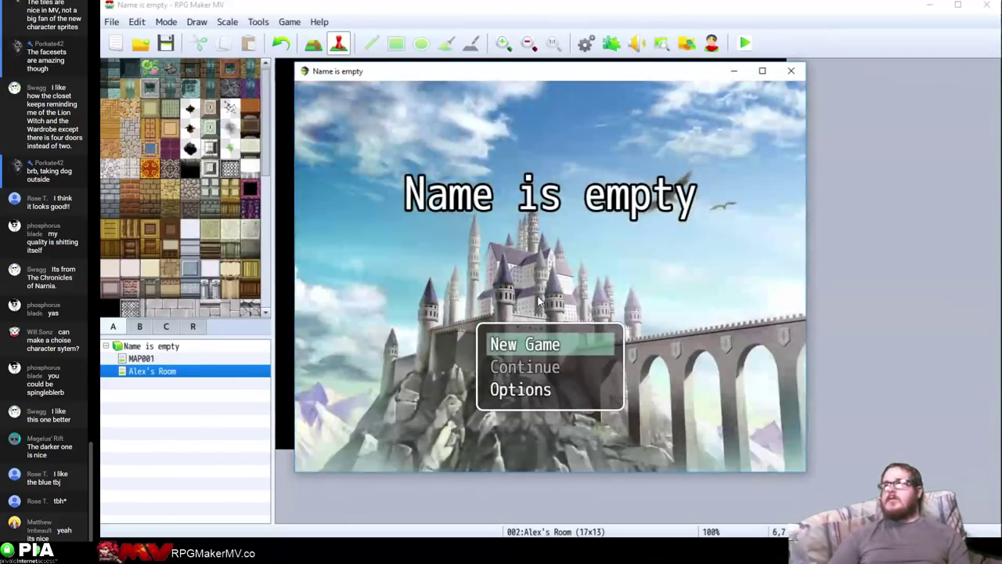
pyautogui.press('F4')
# Walk the character back and forth across the room to test its walking speed
pyautogui.press('Right')
pyautogui.press('Right')
pyautogui.press('Right')
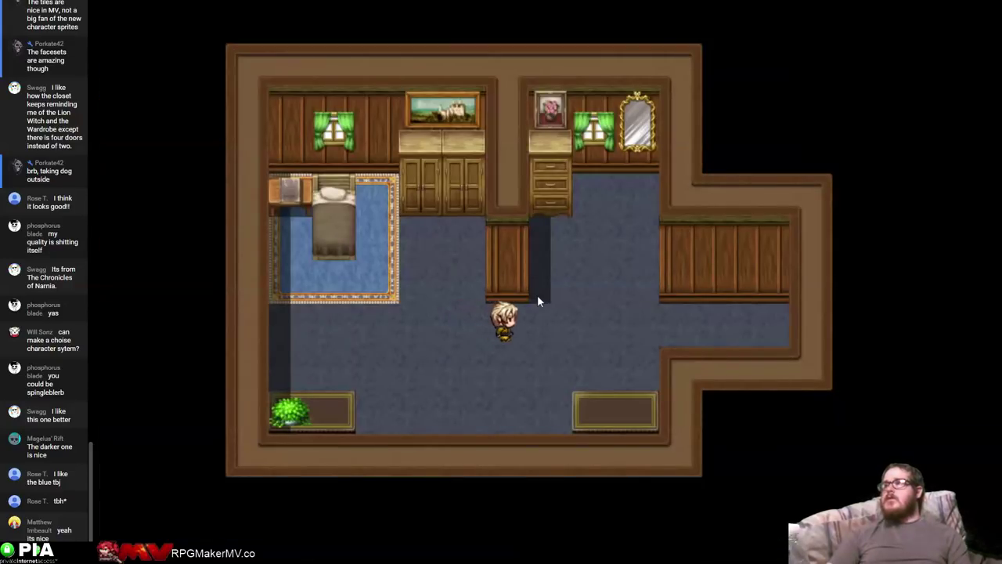
pyautogui.press('Right')
pyautogui.press('Right')
pyautogui.press('Left')
pyautogui.press('Left')
pyautogui.press('Left')
pyautogui.press('Left')
pyautogui.press('Left')
pyautogui.press('Left')
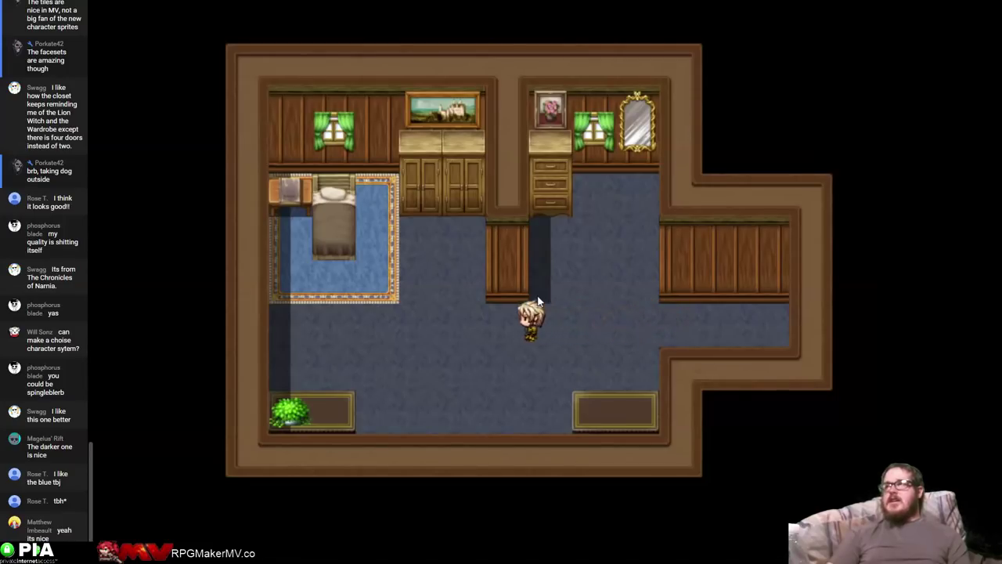
pyautogui.press('Right')
pyautogui.press('Right')
pyautogui.press('Right')
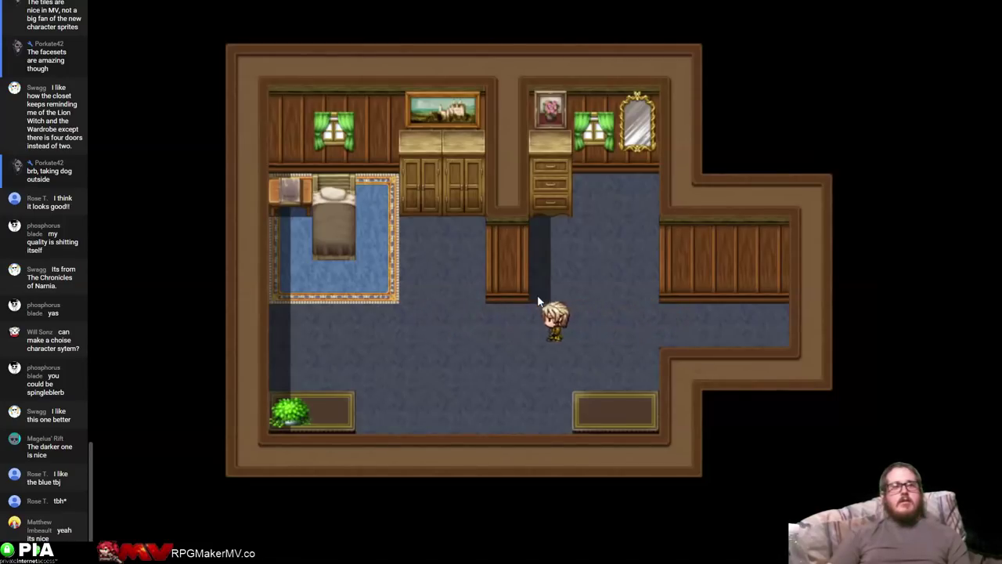
pyautogui.press('Left')
# Walk the character across the room and back to the rug by the bed, and close the playtest
pyautogui.click(462, 300)
pyautogui.click(669, 359)
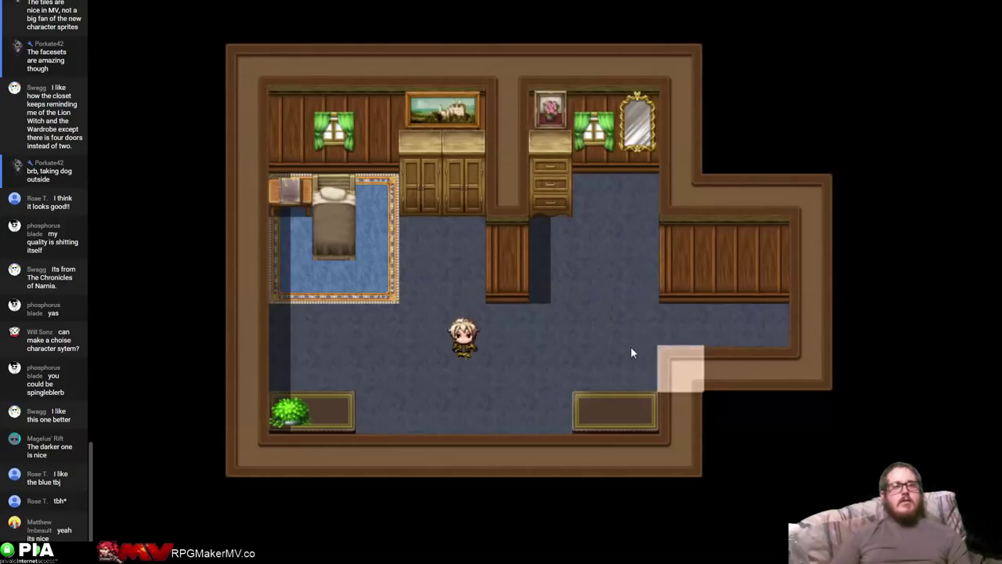
pyautogui.rightClick(546, 332)
pyautogui.rightClick(383, 252)
pyautogui.press('Left')
pyautogui.press('Left')
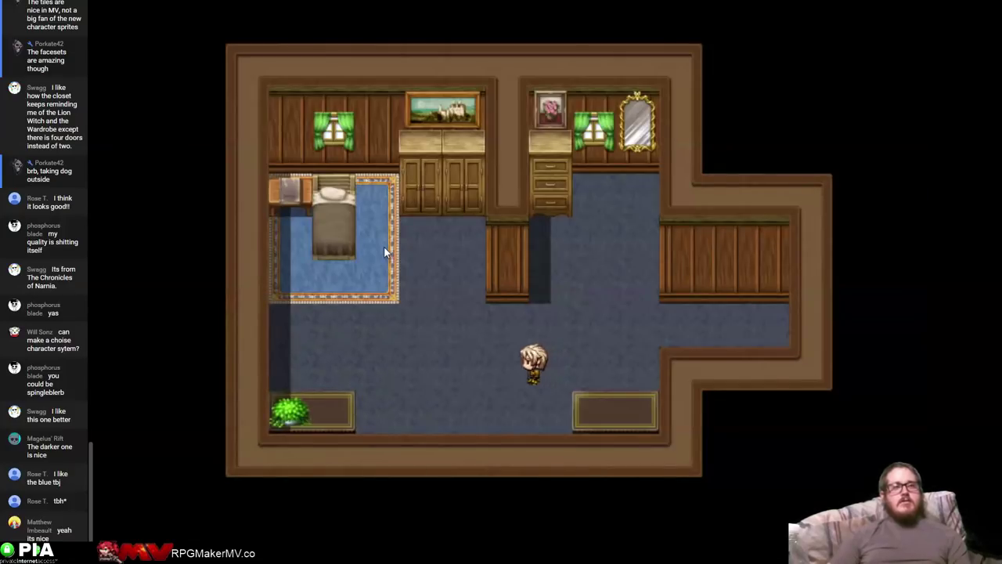
pyautogui.press('Left')
pyautogui.press('Left')
pyautogui.press('Left')
pyautogui.press('Right')
pyautogui.press('Up')
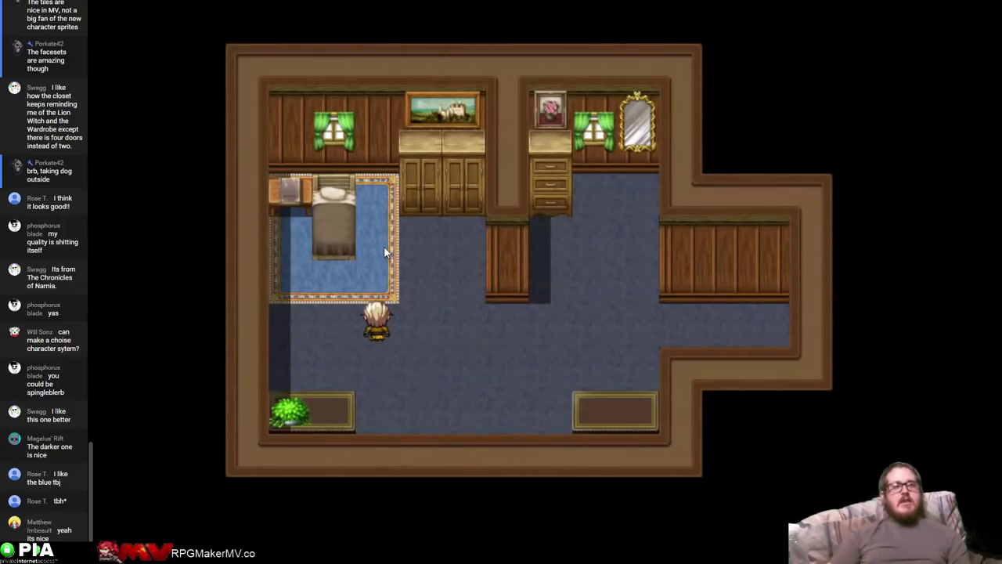
pyautogui.press('Right')
pyautogui.press('F4')
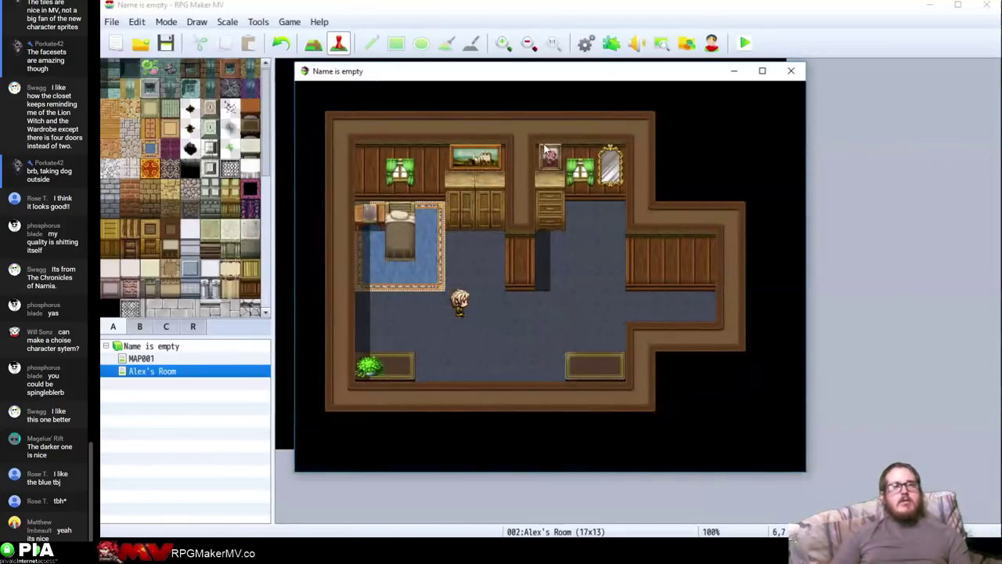
pyautogui.click(790, 71)
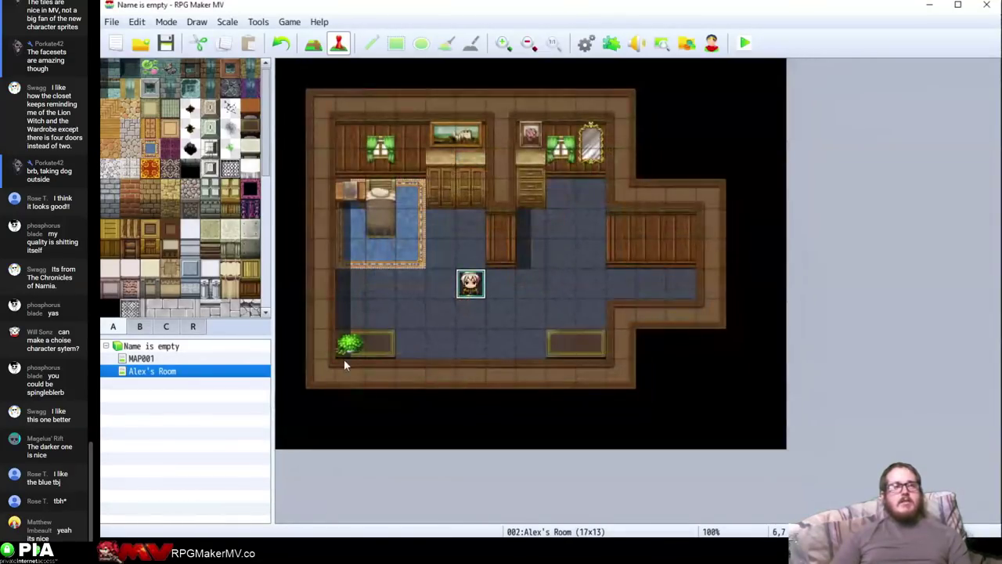
# Turn off Disable Dashing in the map properties of Alex's Room
pyautogui.rightClick(276, 367)
pyautogui.click(291, 375)
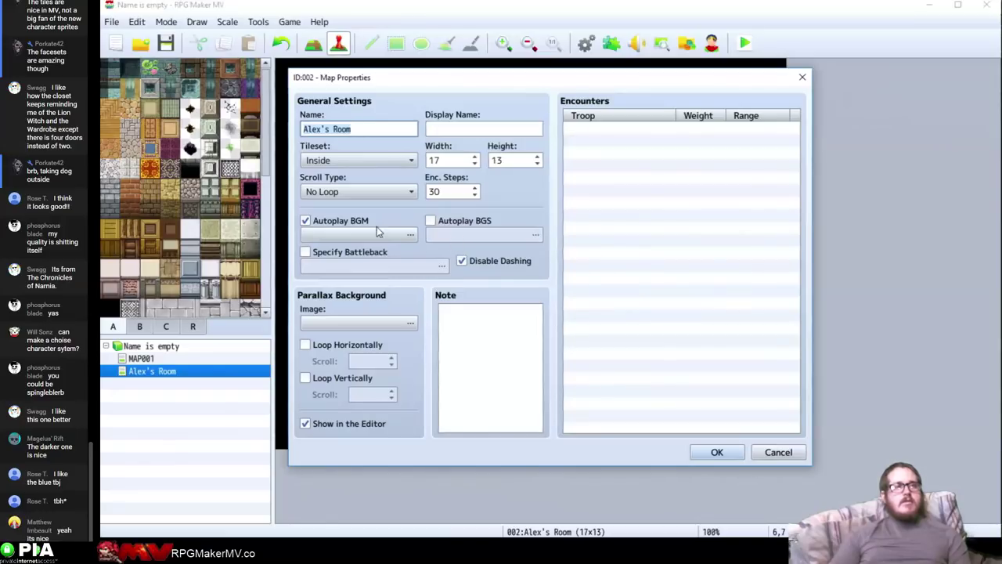
pyautogui.click(481, 261)
pyautogui.press('Return')
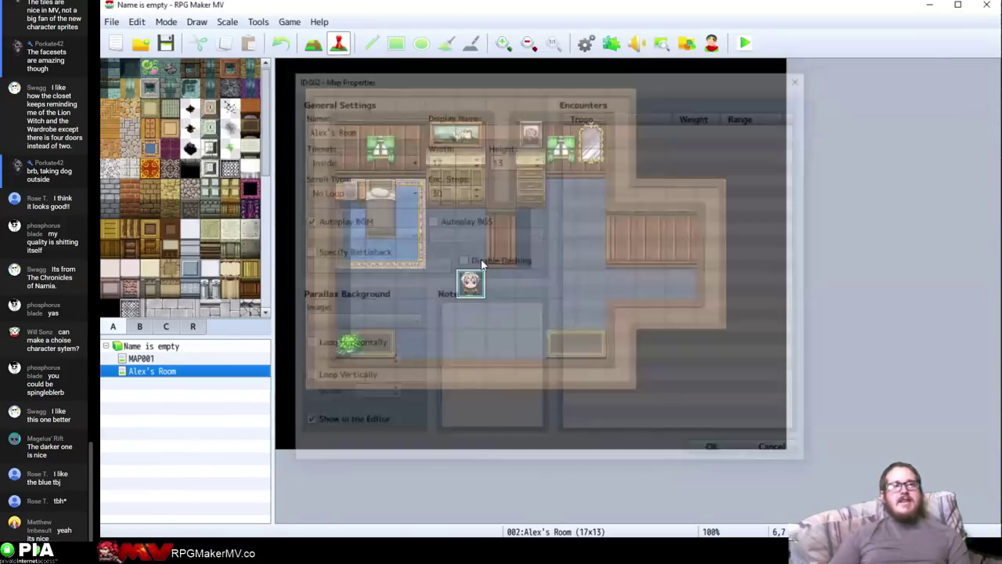
pyautogui.click(540, 295)
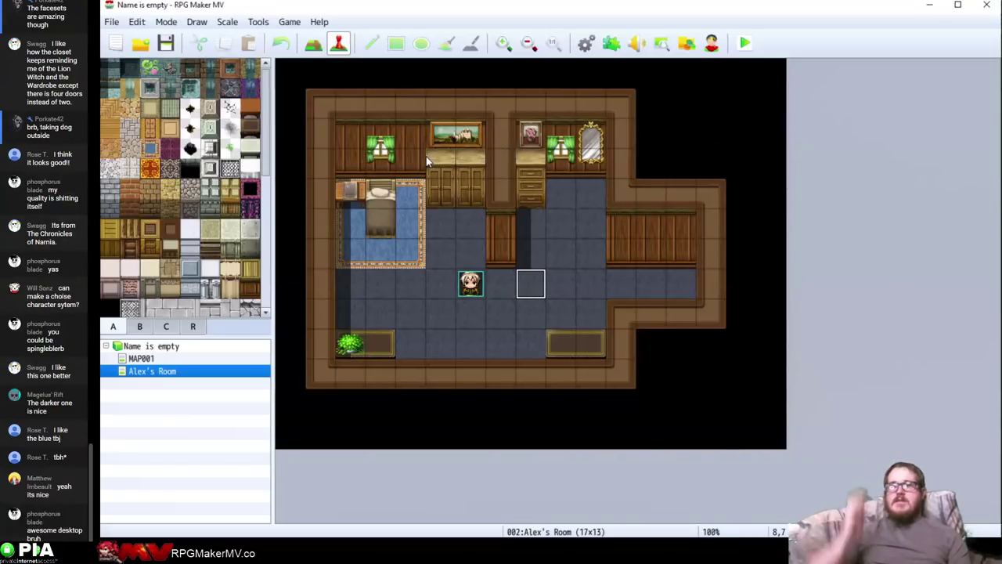
# Launch GIMP from a system search and switch to its window
pyautogui.press('super')
pyautogui.write('gimp')
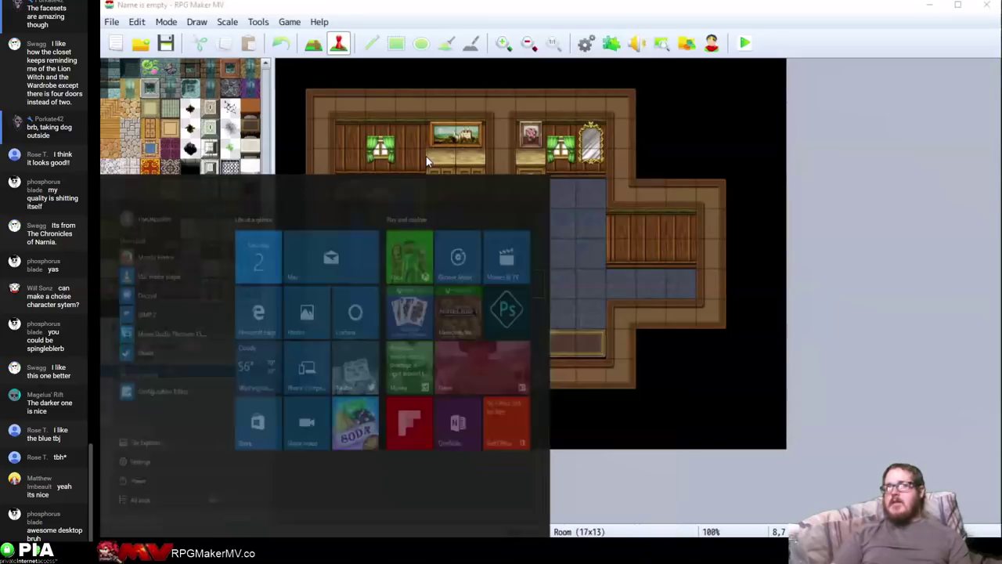
pyautogui.press('Return')
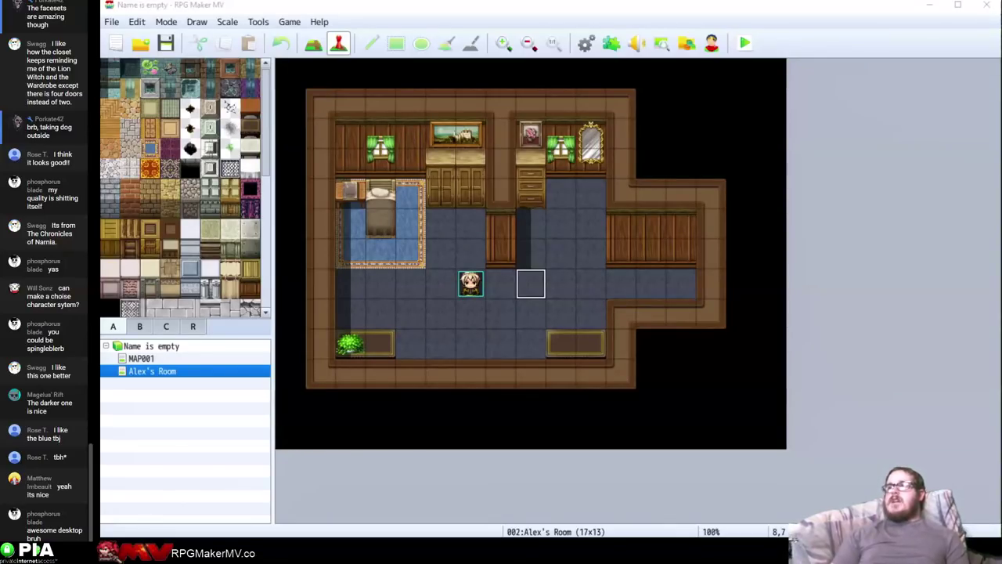
pyautogui.hotkey('alt', 'Tab')
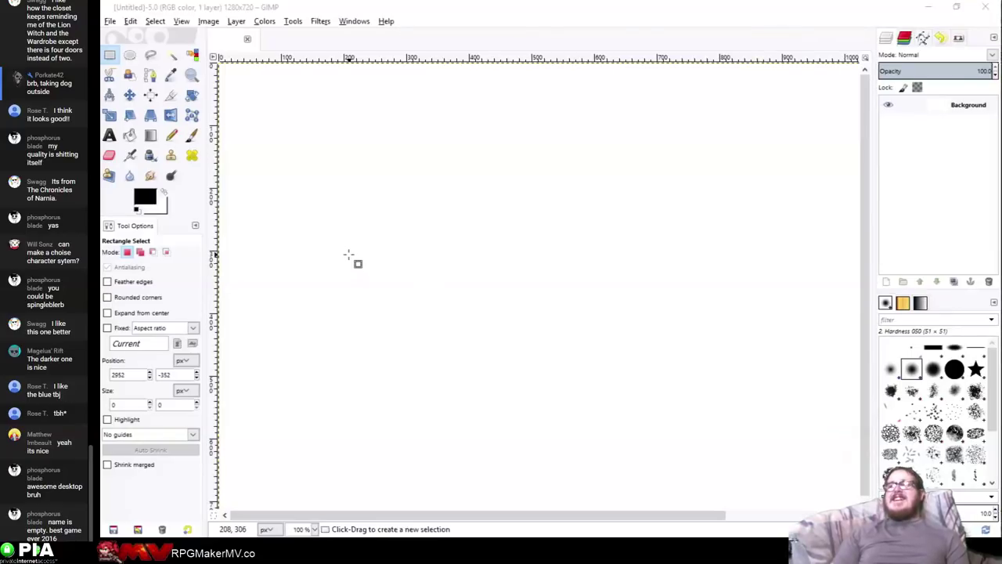
# Create a new image 816 px wide and 624 px high
pyautogui.click(111, 22)
pyautogui.click(122, 36)
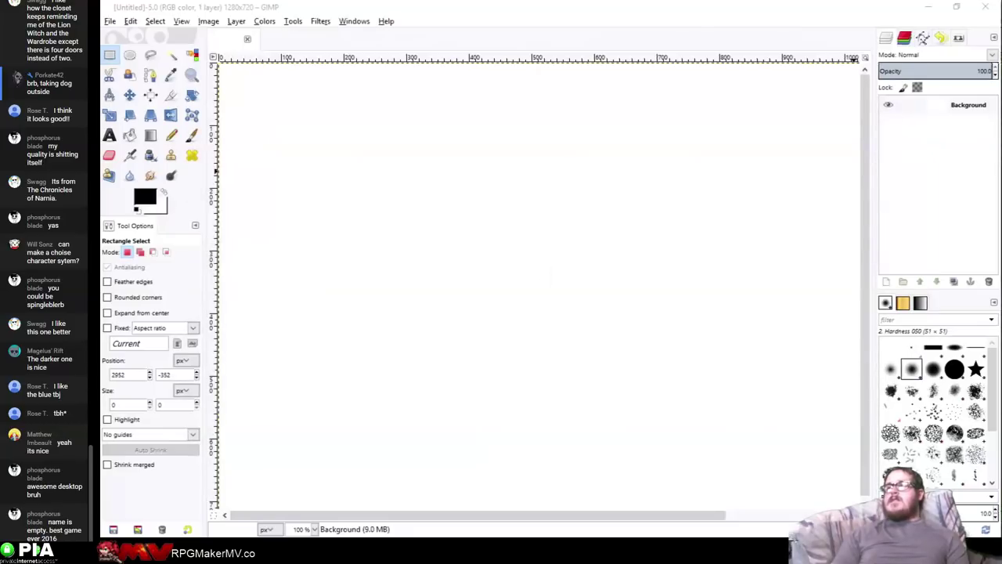
pyautogui.moveTo(668, 173); pyautogui.dragTo(514, 165)
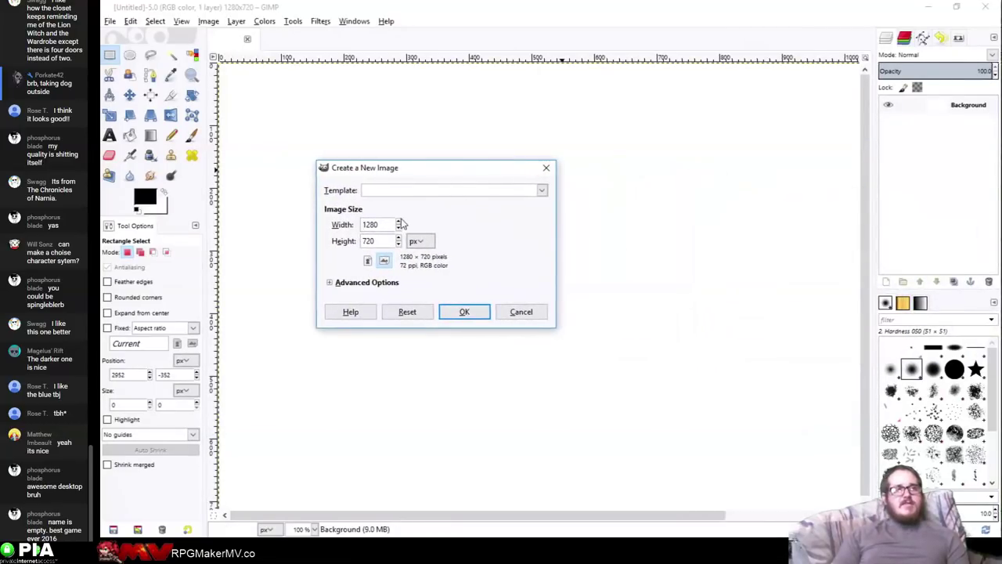
pyautogui.moveTo(356, 224); pyautogui.dragTo(267, 226)
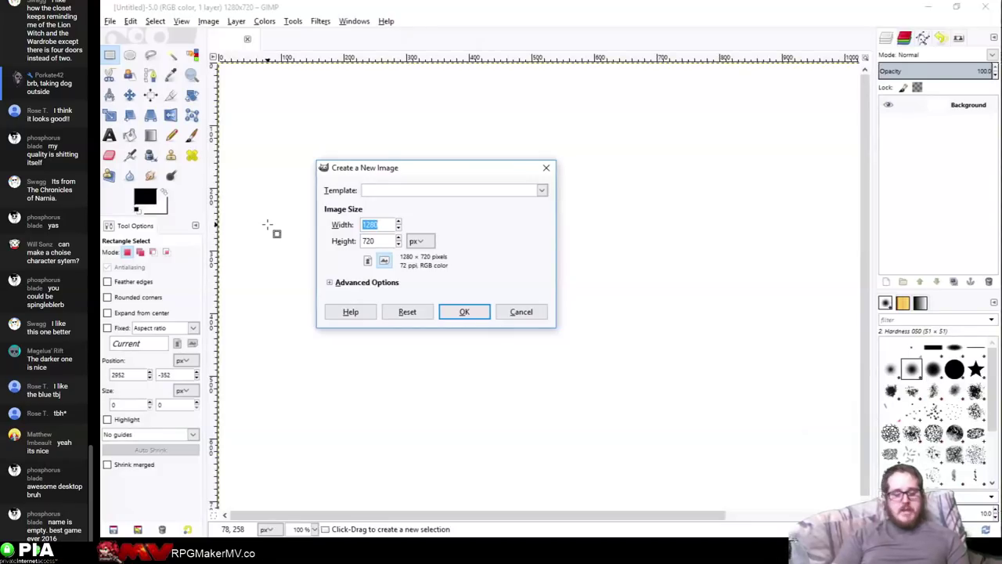
pyautogui.write('8')
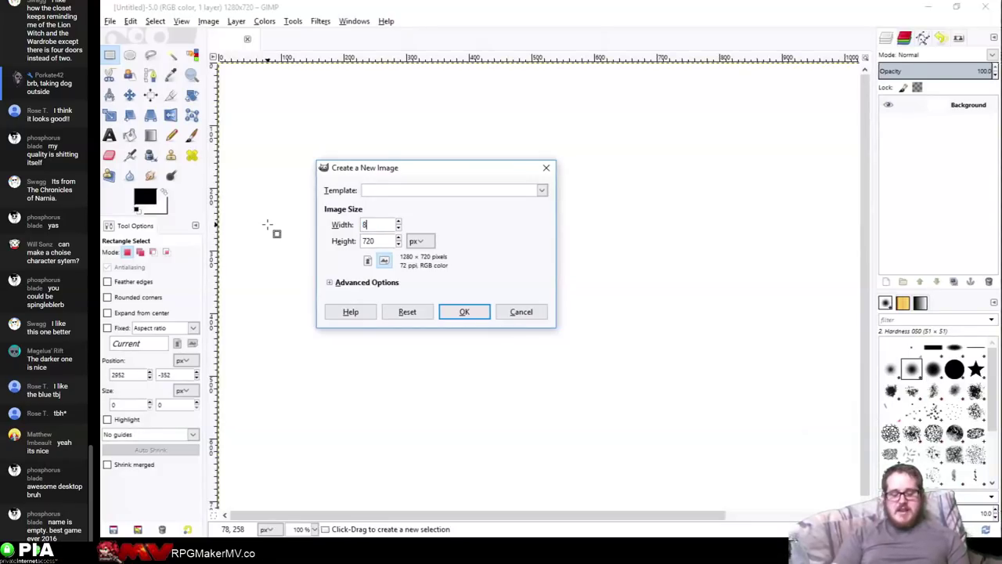
pyautogui.write('16')
pyautogui.press('Tab')
pyautogui.write('624')
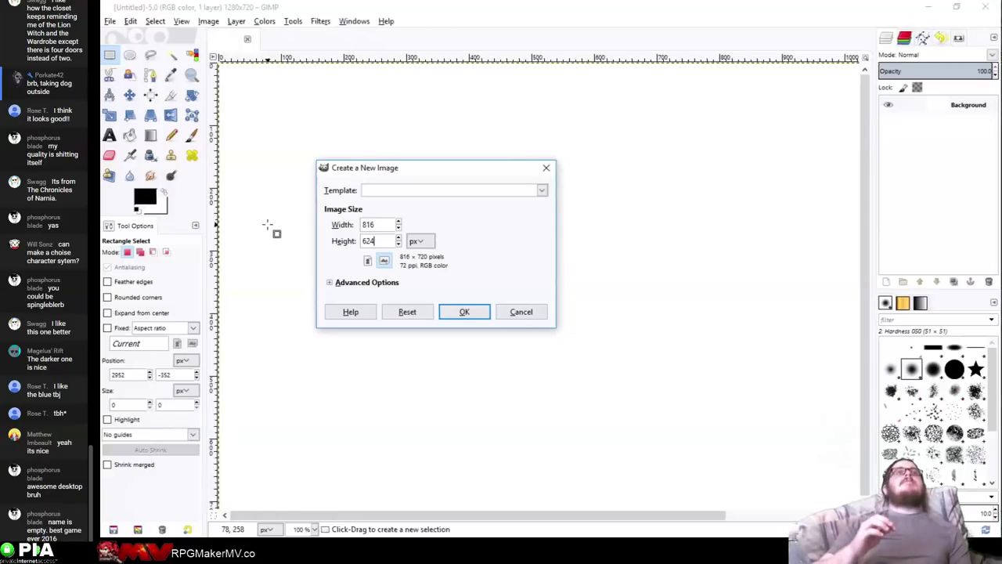
pyautogui.click(267, 225)
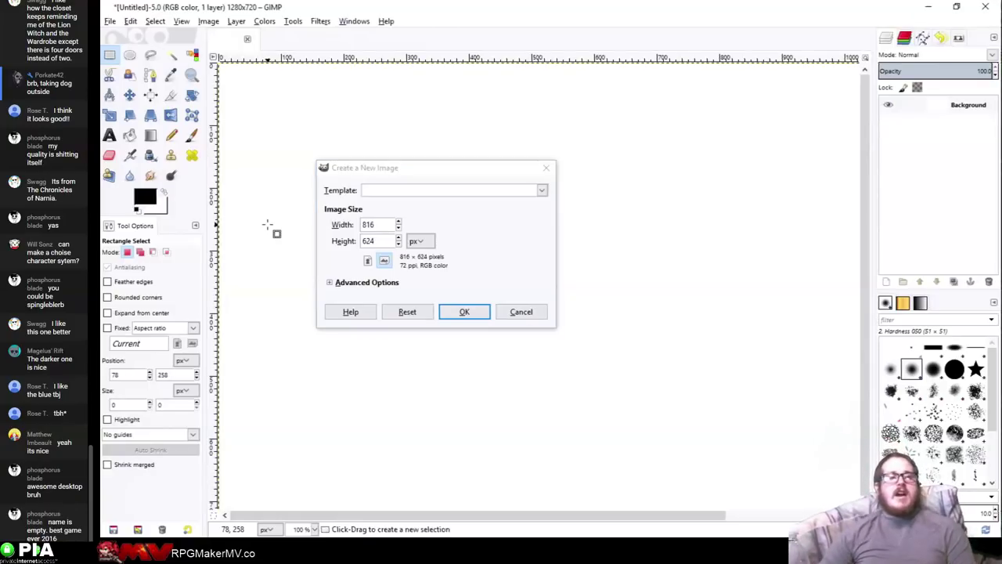
pyautogui.click(465, 313)
pyautogui.click(465, 313)
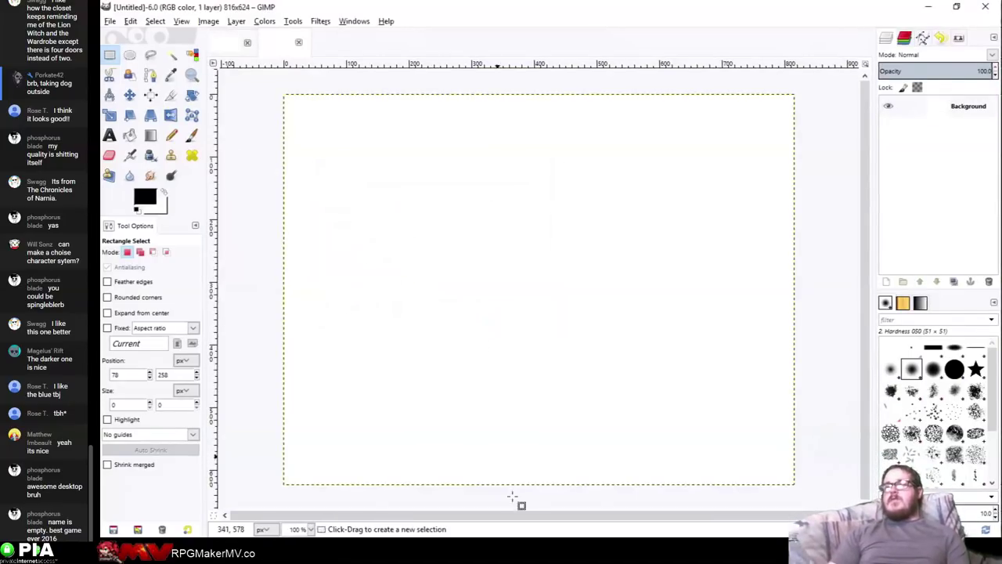
# Return to RPG Maker MV and switch Alex's Room from event editing to map editing
pyautogui.hotkey('alt', 'Tab')
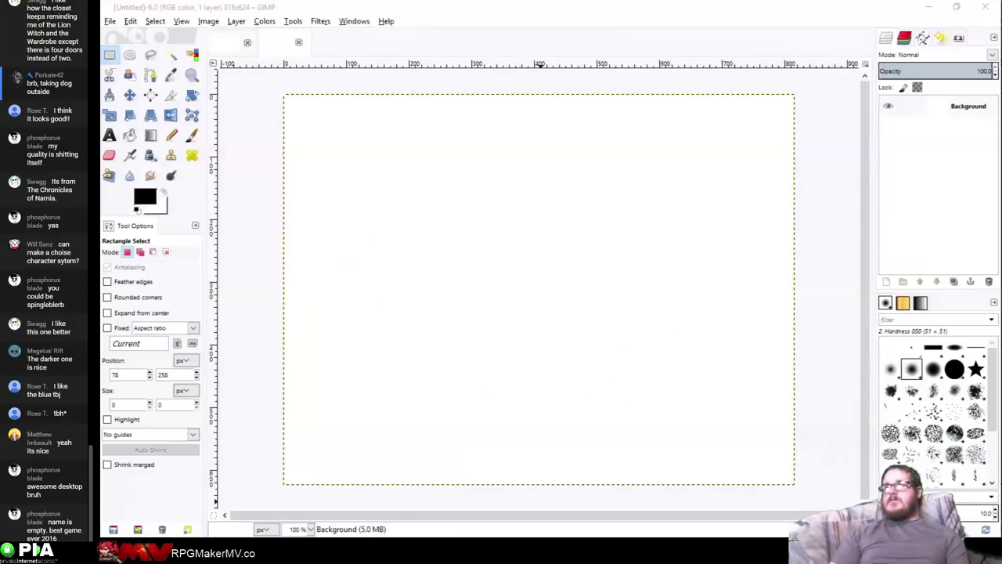
pyautogui.hotkey('alt', 'Tab')
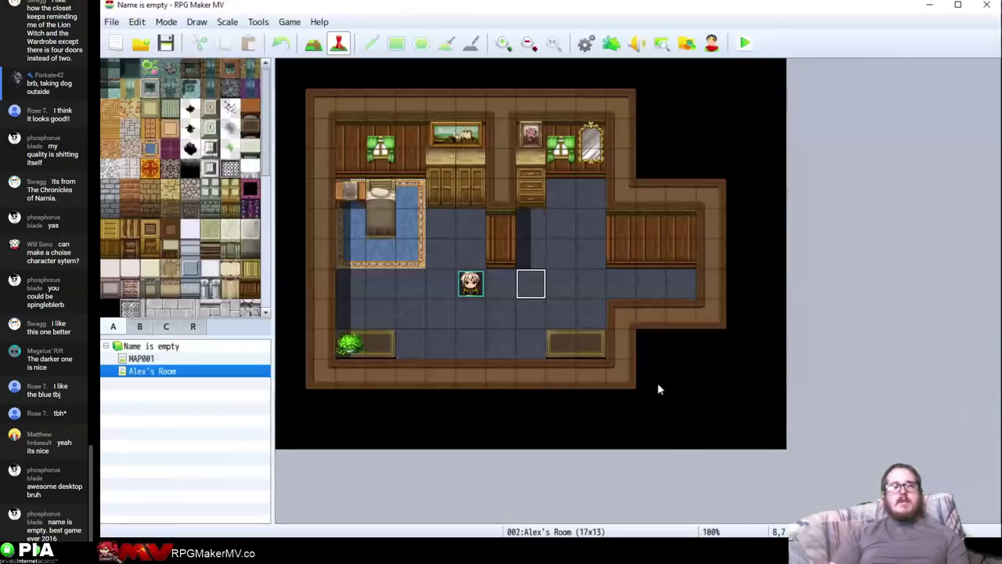
pyautogui.click(610, 293)
pyautogui.click(315, 71)
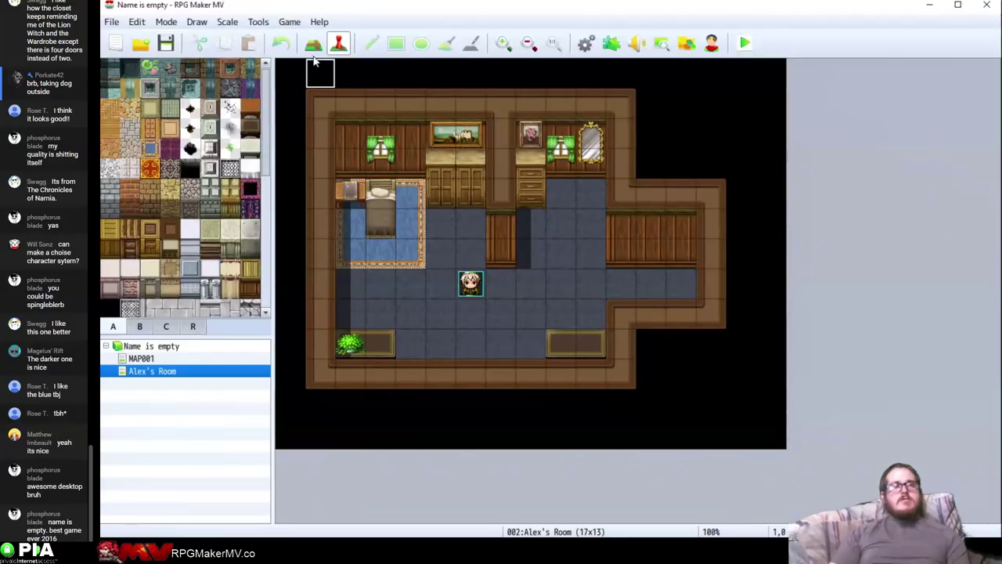
pyautogui.click(312, 45)
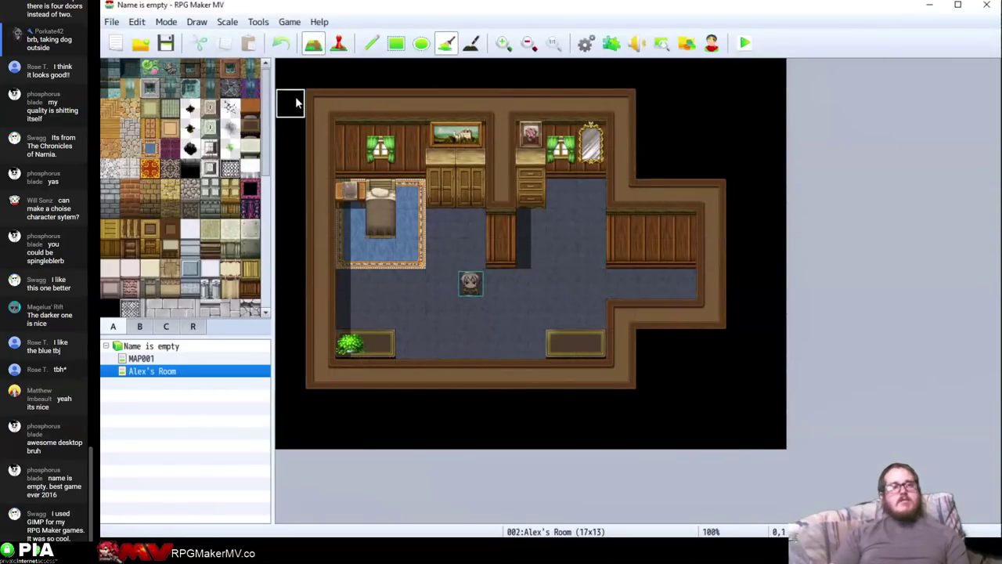
# Switch to GIMP and paste the captured view of the room map into the new 816 × 624 image
pyautogui.hotkey('alt', 'Tab')
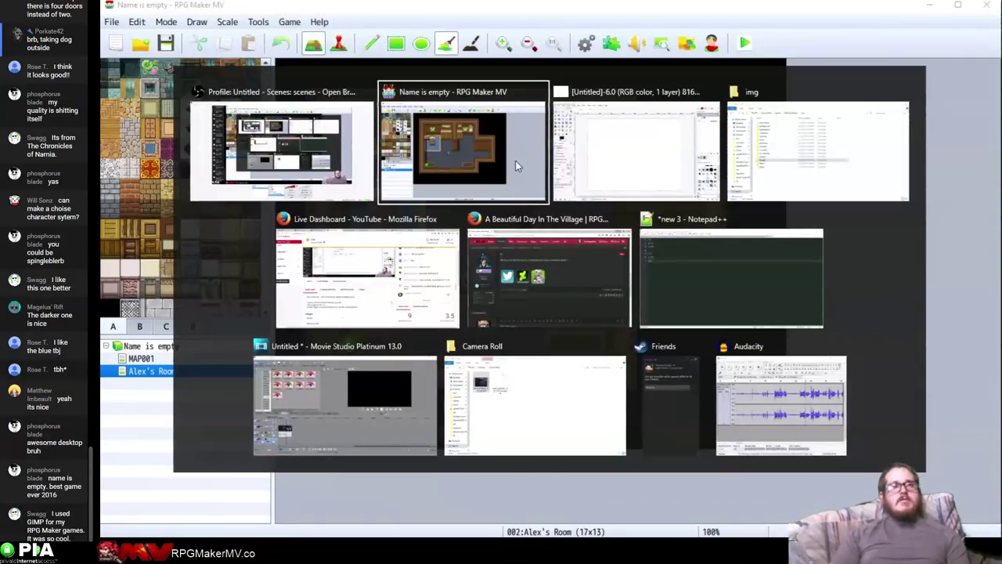
pyautogui.hotkey('alt', 'Tab')
pyautogui.hotkey('ctrl', 'v')
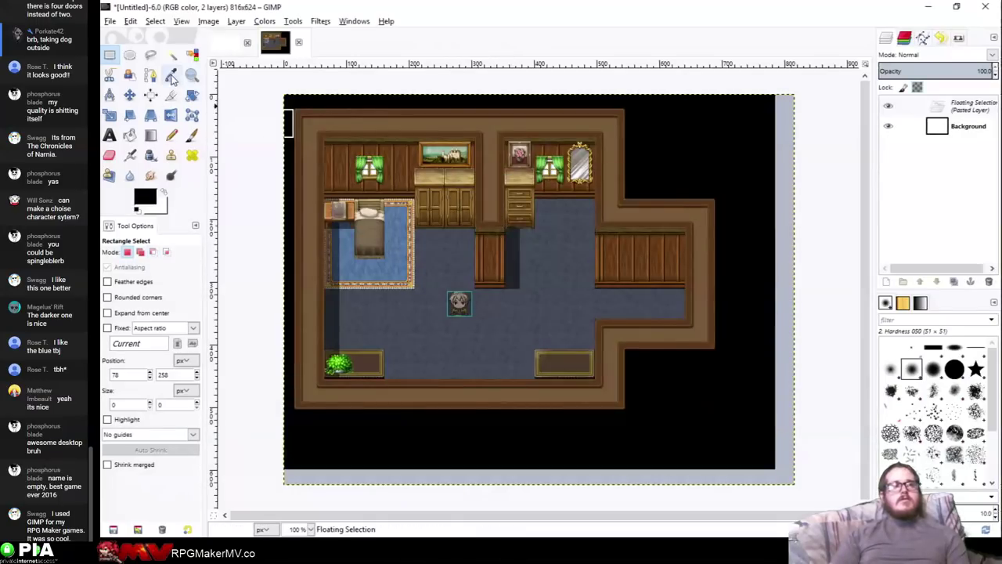
pyautogui.keyDown('ctrl'); pyautogui.scroll(4, 580, 311); pyautogui.keyUp('ctrl')
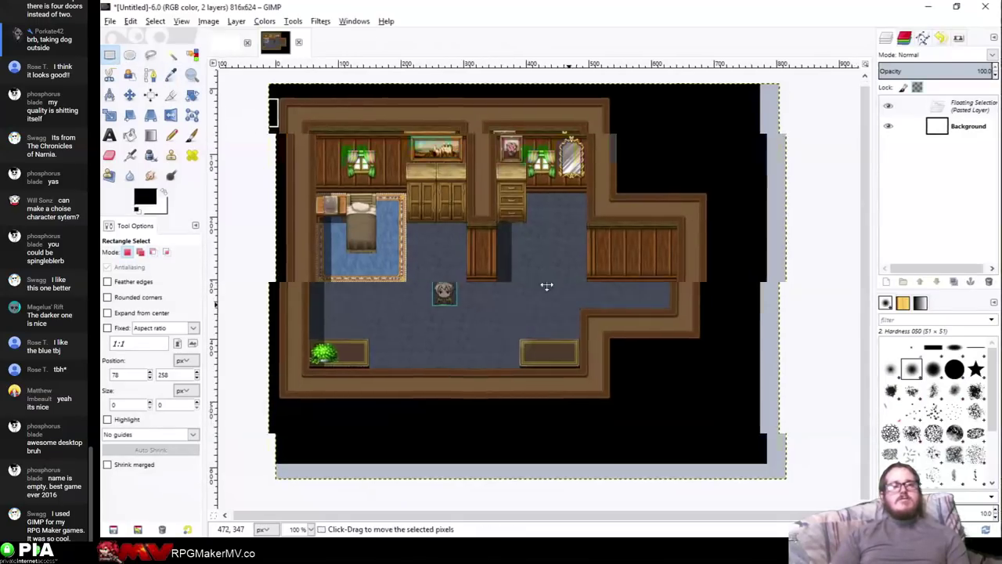
# Move the pasted map capture so its lower-right corner meets the canvas corner, and anchor it to the background
pyautogui.moveTo(596, 287); pyautogui.dragTo(506, 212, button='middle')
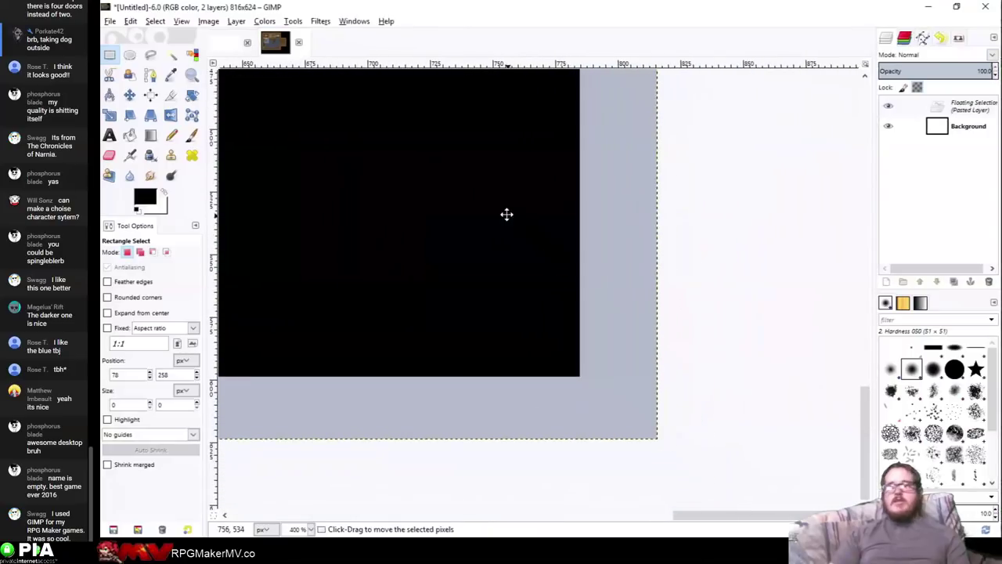
pyautogui.moveTo(524, 291); pyautogui.dragTo(575, 349)
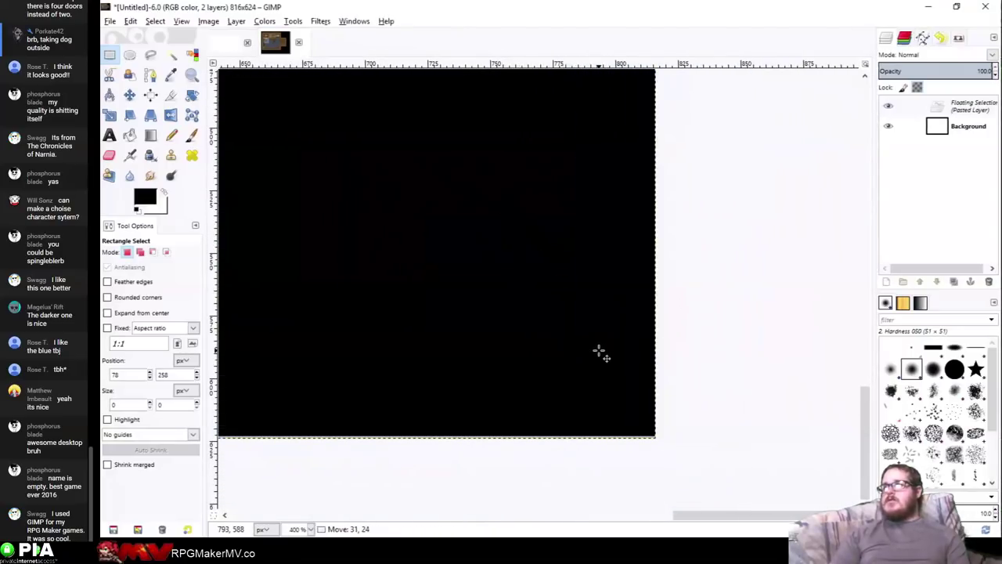
pyautogui.keyDown('ctrl'); pyautogui.scroll(1, 609, 368); pyautogui.keyUp('ctrl')
pyautogui.moveTo(608, 369); pyautogui.dragTo(565, 282, button='middle')
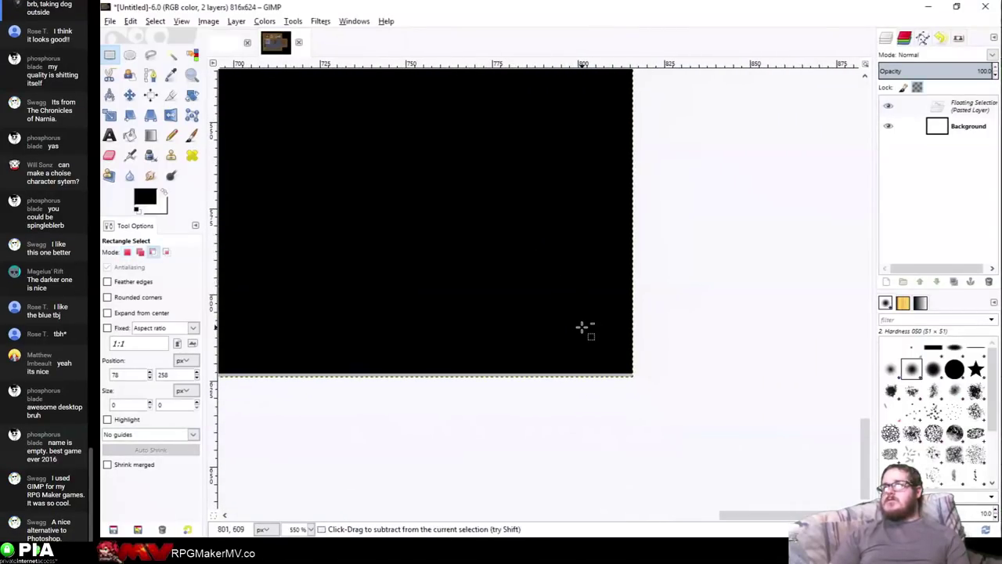
pyautogui.keyDown('ctrl'); pyautogui.scroll(2, 584, 329); pyautogui.keyUp('ctrl')
pyautogui.moveTo(573, 331); pyautogui.dragTo(586, 336)
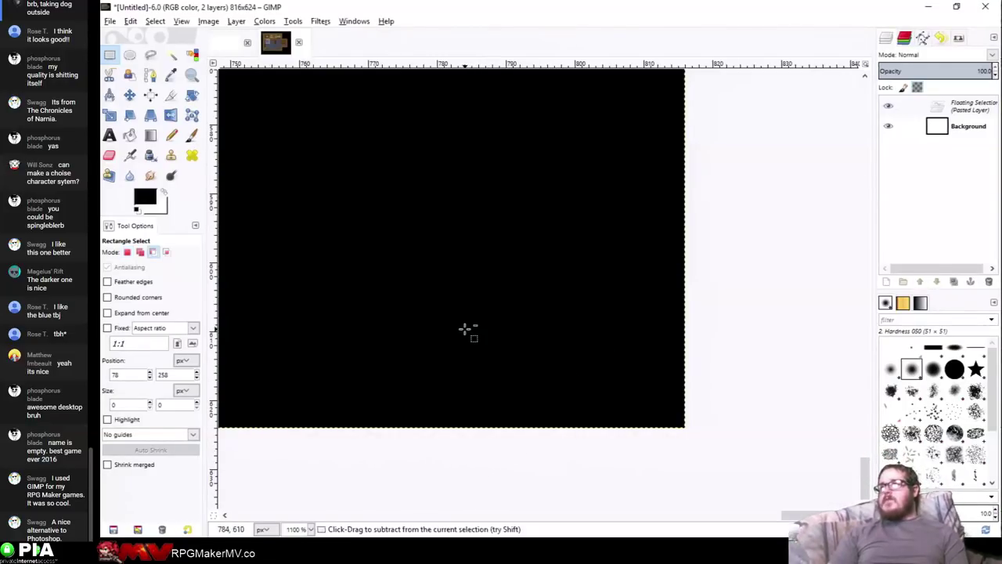
pyautogui.keyDown('ctrl'); pyautogui.scroll(-7, 467, 330); pyautogui.keyUp('ctrl')
pyautogui.keyDown('ctrl'); pyautogui.scroll(-3, 380, 280); pyautogui.keyUp('ctrl')
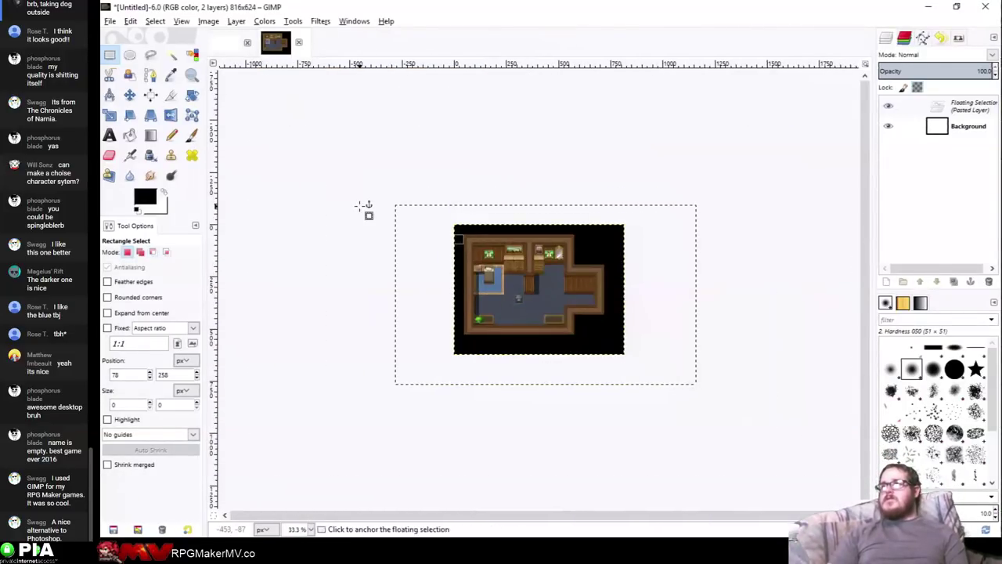
pyautogui.click(367, 212)
pyautogui.keyDown('ctrl'); pyautogui.scroll(2, 476, 231); pyautogui.keyUp('ctrl')
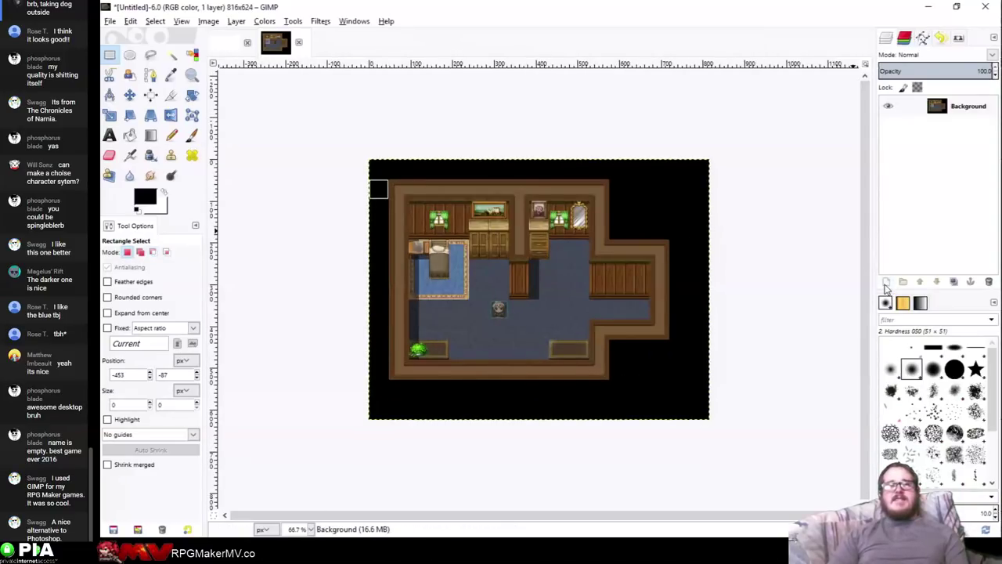
# Add a new transparent layer above the room map and fill it entirely with black
pyautogui.moveTo(747, 255); pyautogui.dragTo(893, 290, button='middle')
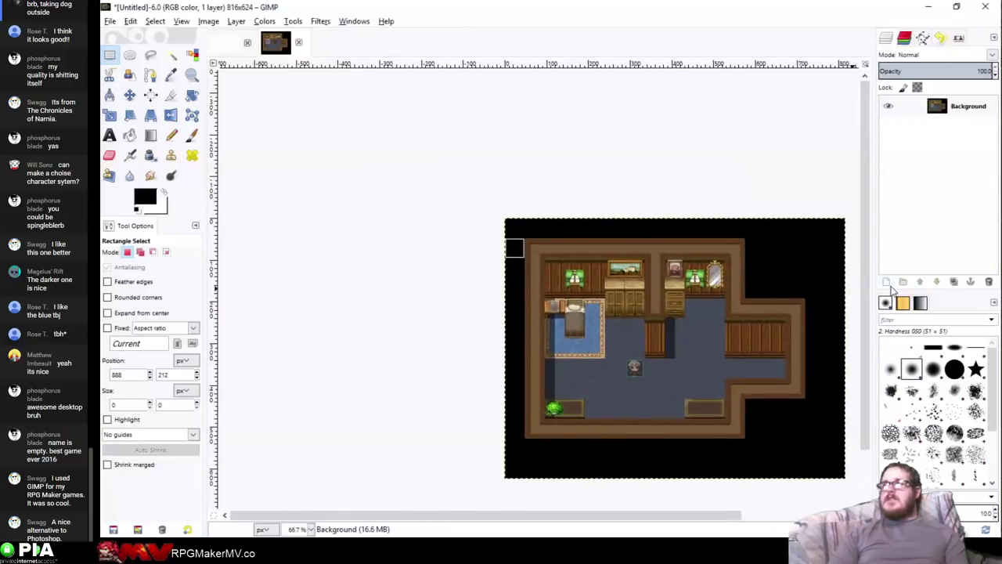
pyautogui.click(887, 281)
pyautogui.click(888, 378)
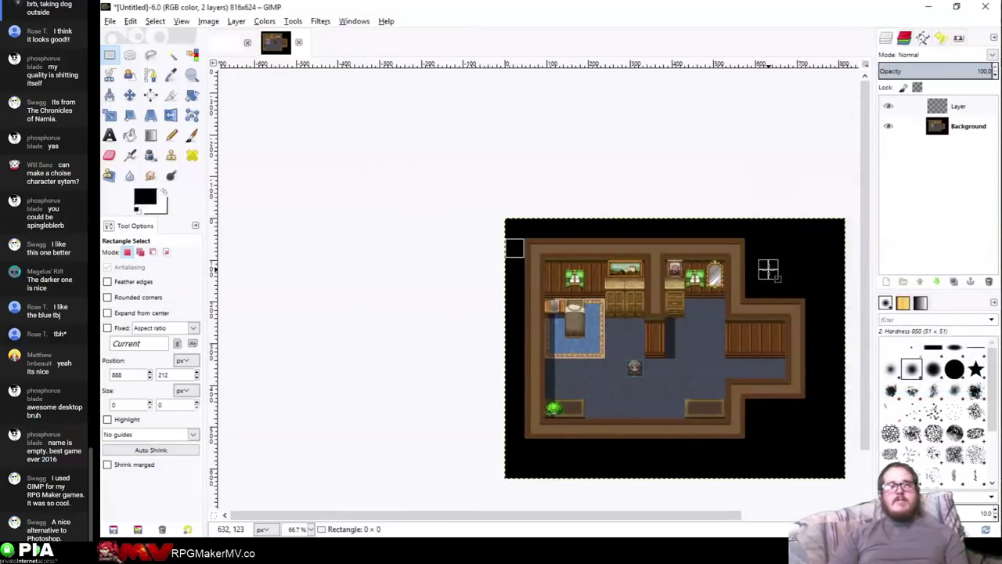
pyautogui.moveTo(767, 268); pyautogui.dragTo(660, 284, button='middle')
pyautogui.keyDown('ctrl'); pyautogui.scroll(4, 454, 261); pyautogui.keyUp('ctrl')
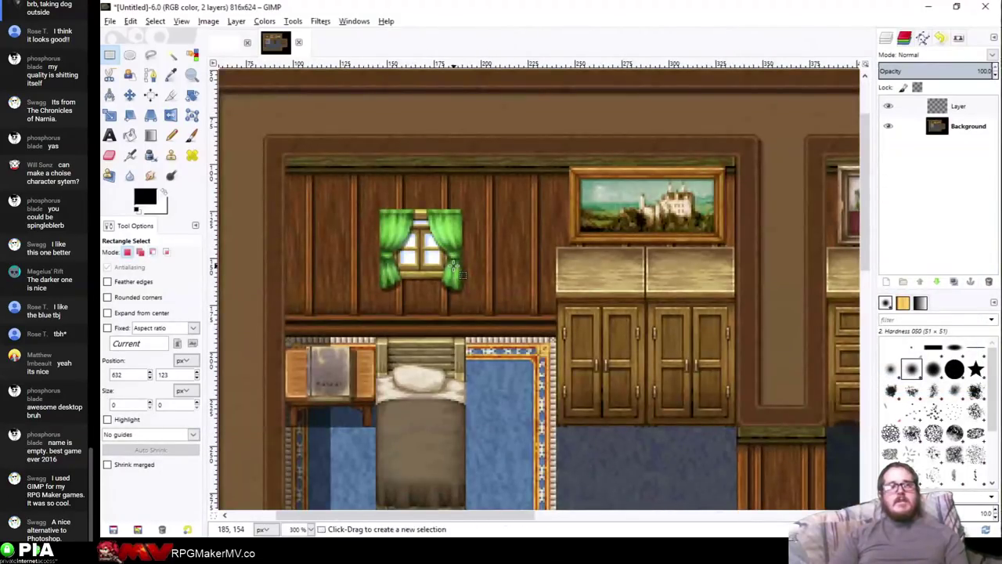
pyautogui.click(129, 134)
pyautogui.click(449, 184)
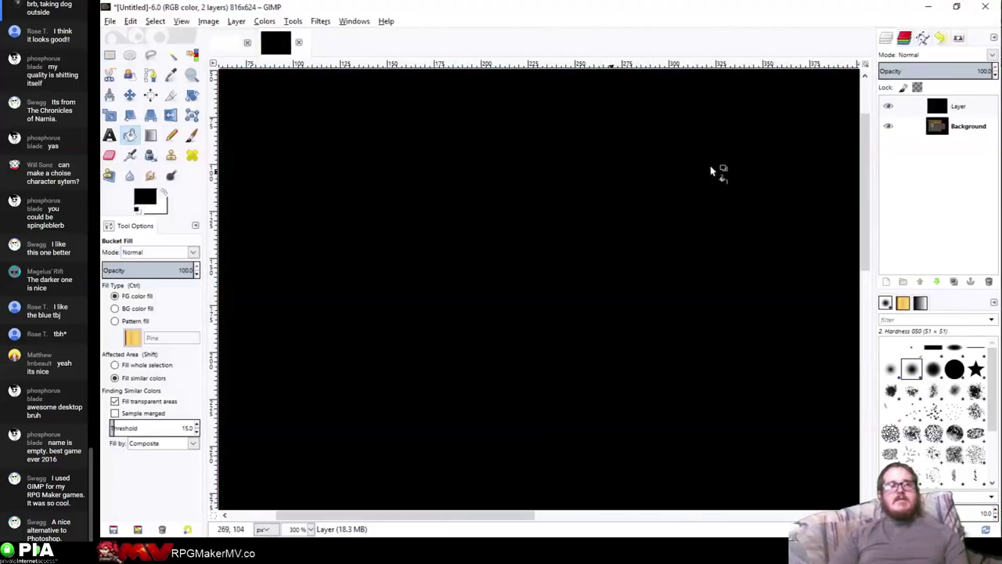
# Lower the black layer's opacity to 51.6 to darken the room while keeping the map visible
pyautogui.moveTo(950, 71); pyautogui.dragTo(938, 71)
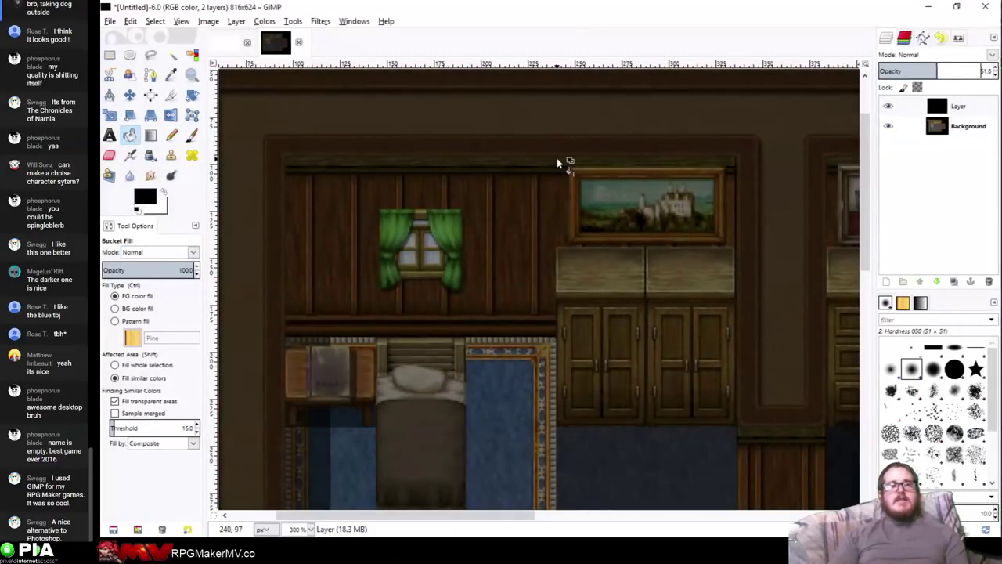
pyautogui.keyDown('ctrl'); pyautogui.scroll(-3, 557, 163); pyautogui.keyUp('ctrl')
pyautogui.keyDown('ctrl'); pyautogui.scroll(2, 557, 163); pyautogui.keyUp('ctrl')
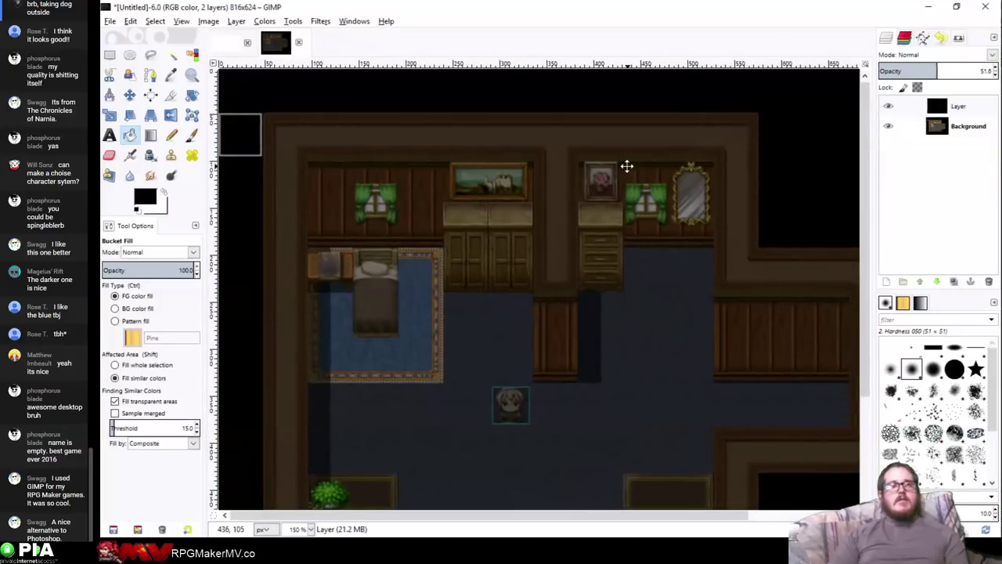
# Outline a light-beam shape with Free Select, widening from the bedroom window across the bed and rug to the floor
pyautogui.click(130, 55)
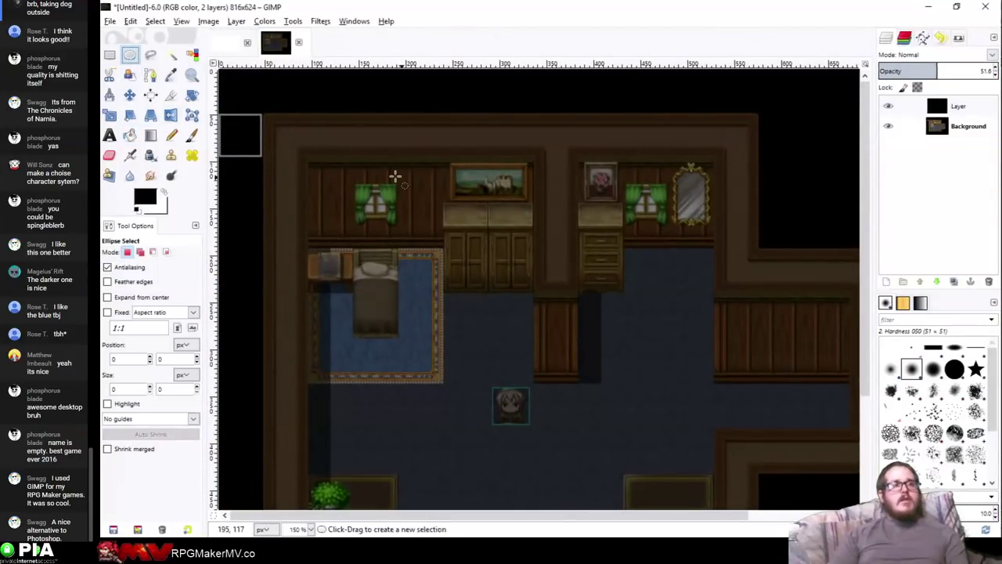
pyautogui.moveTo(359, 190); pyautogui.dragTo(396, 339)
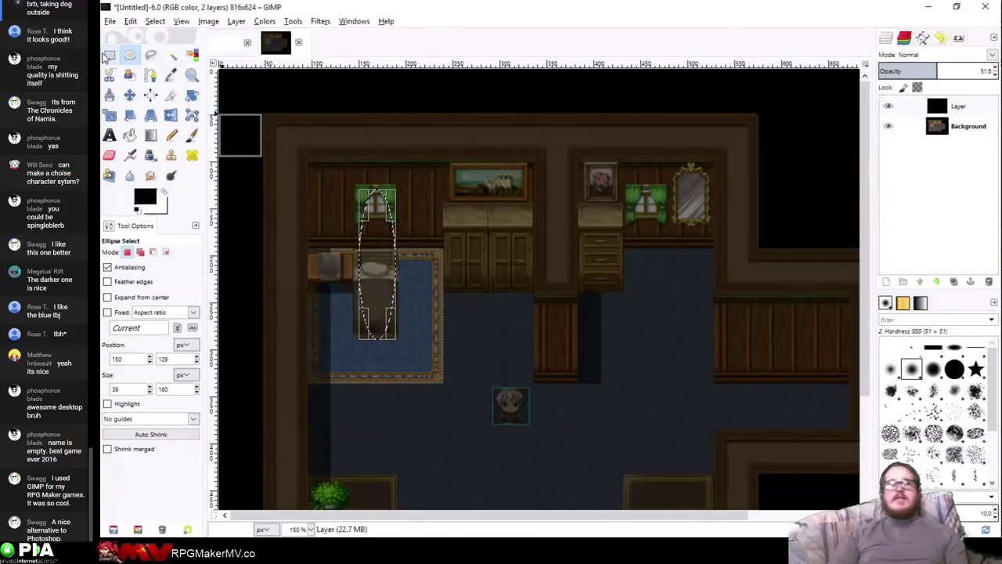
pyautogui.click(150, 54)
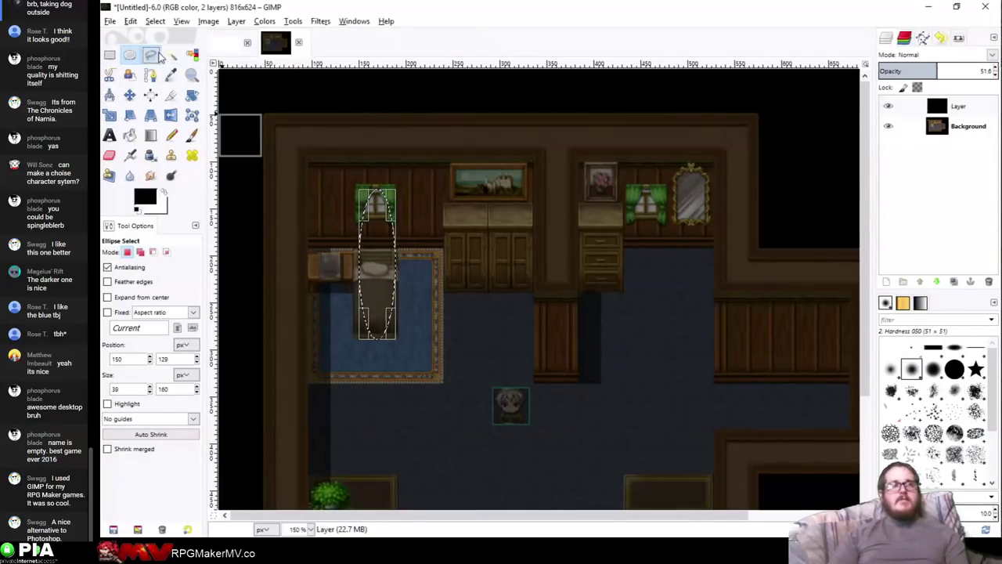
pyautogui.click(381, 210)
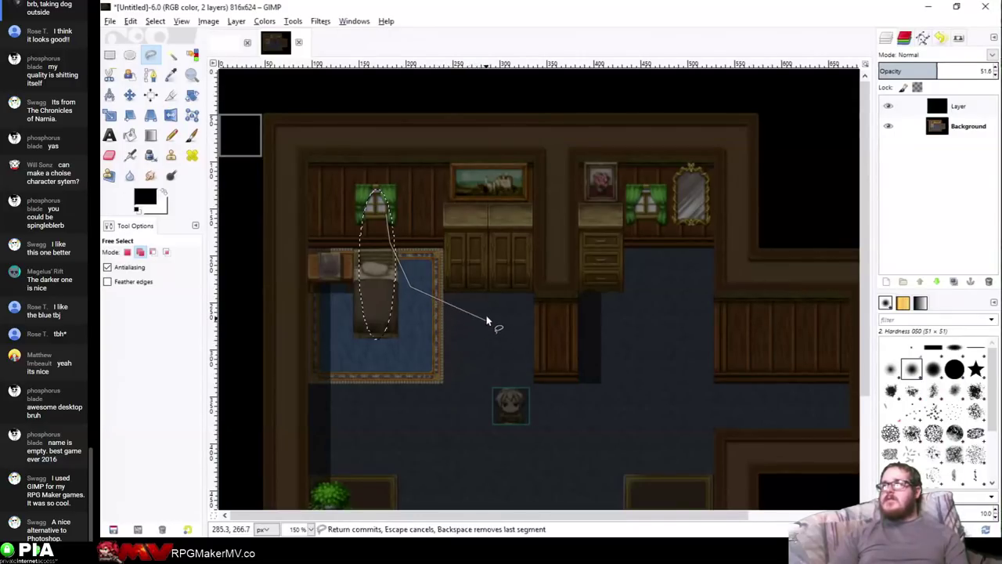
pyautogui.click(547, 431)
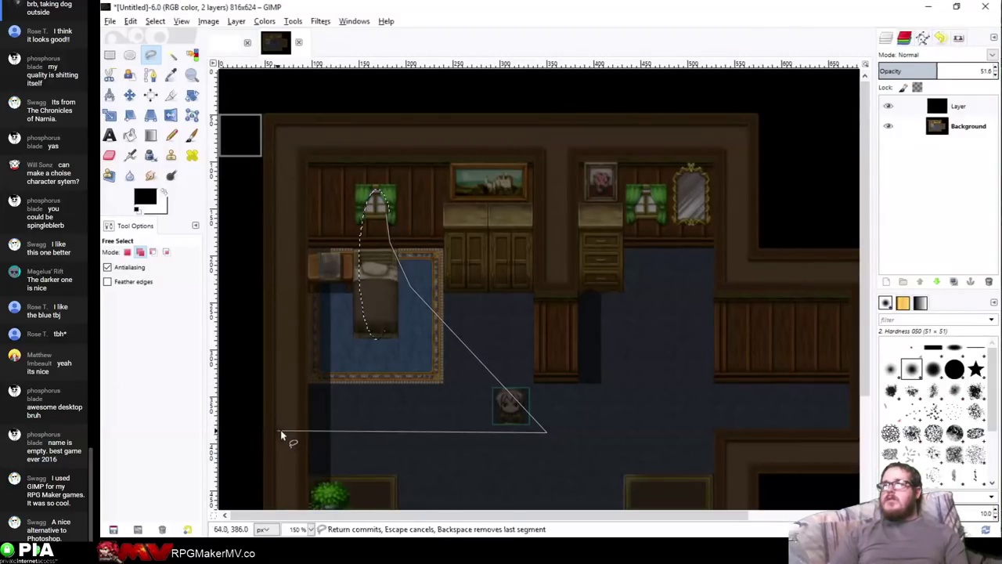
pyautogui.click(309, 430)
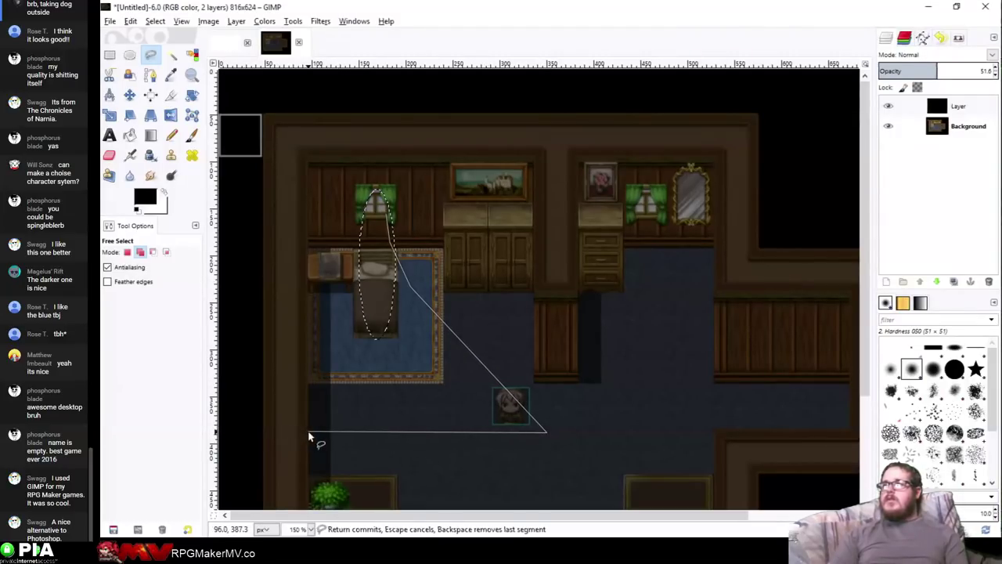
pyautogui.click(309, 247)
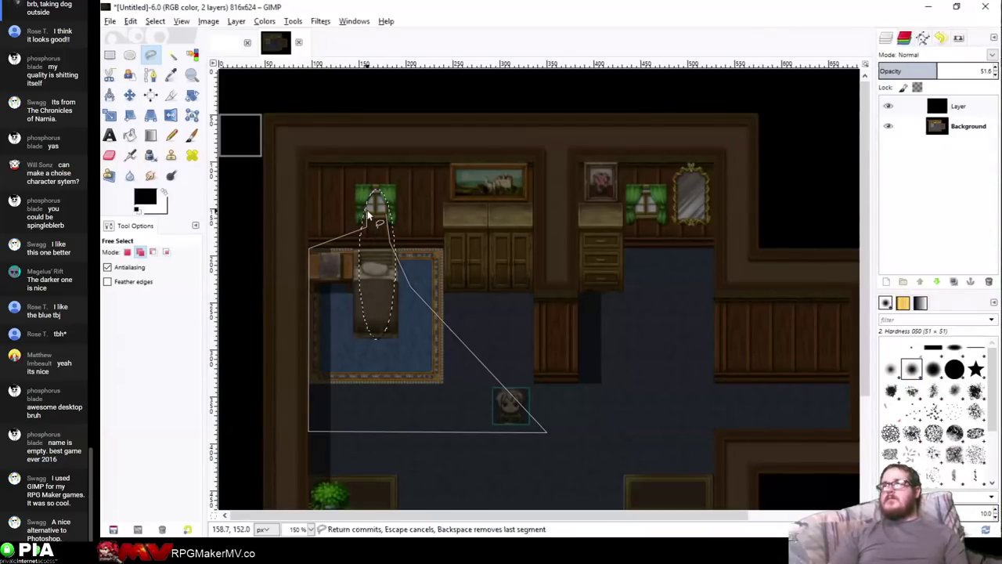
pyautogui.click(376, 214)
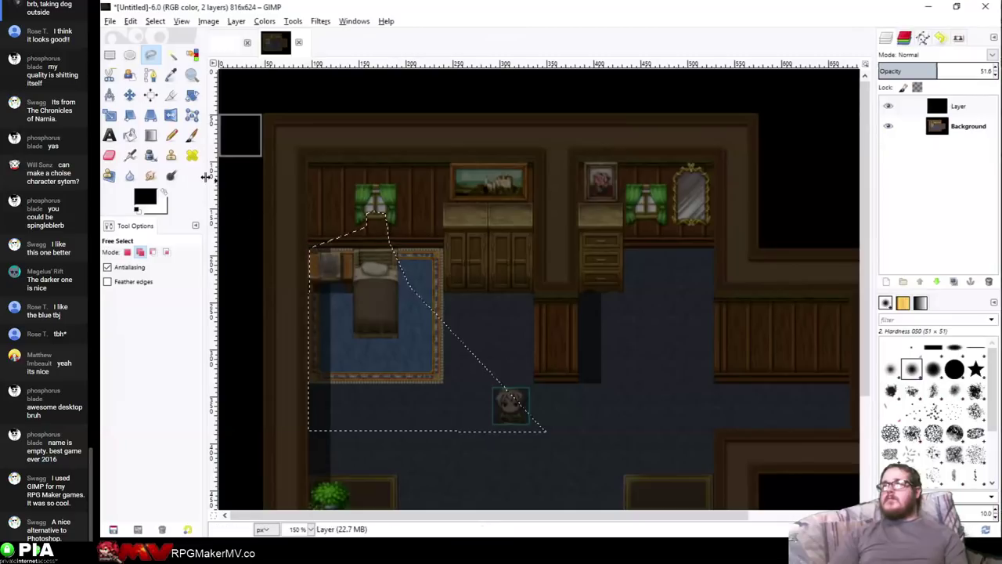
# Feather the light-beam selection by 55 px
pyautogui.rightClick(454, 272)
pyautogui.moveTo(501, 316)
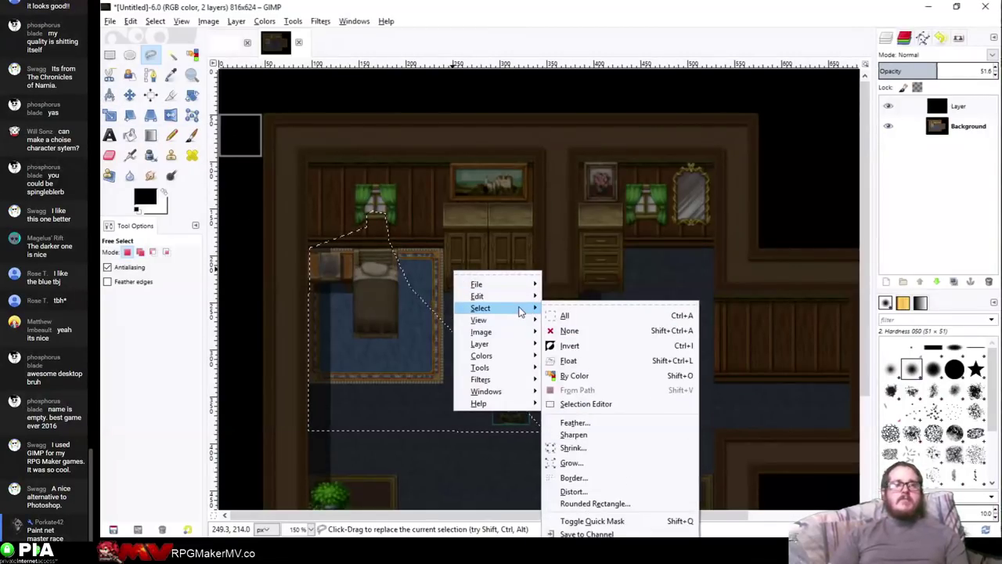
pyautogui.click(610, 422)
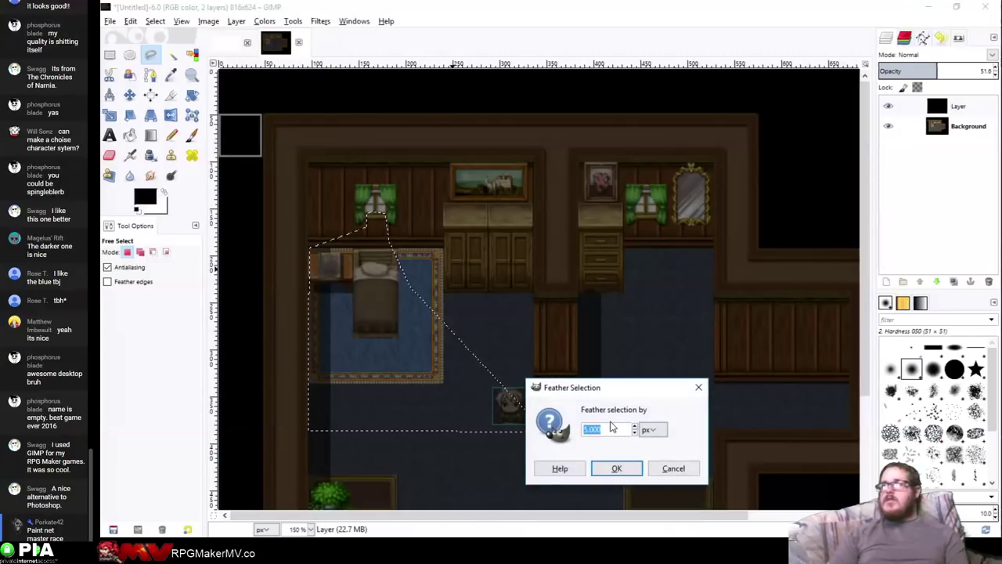
pyautogui.write('55')
pyautogui.press('Return')
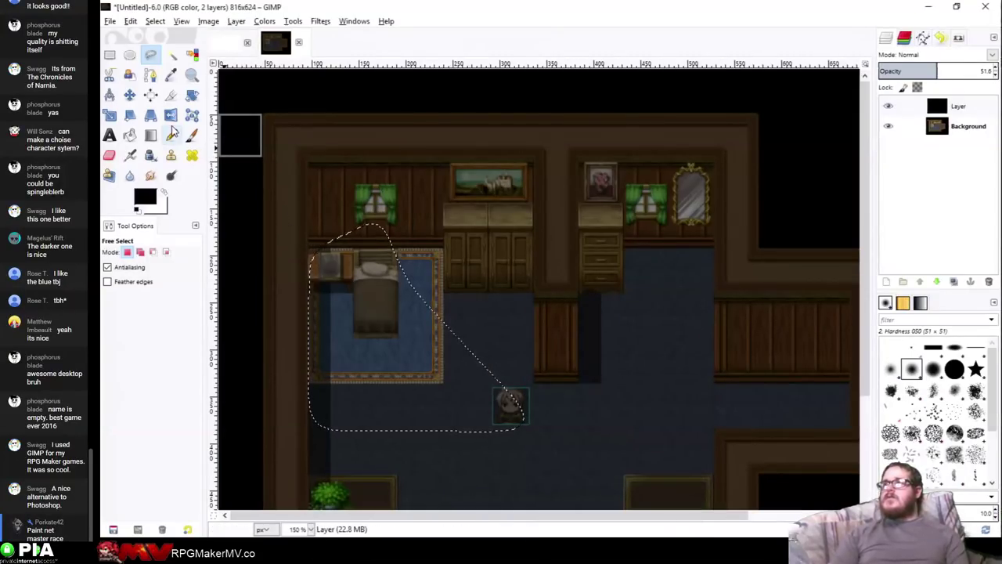
# Subtract a rectangle about 275 × 836 px from the feathered selection so it ends at the room's left wall
pyautogui.click(110, 54)
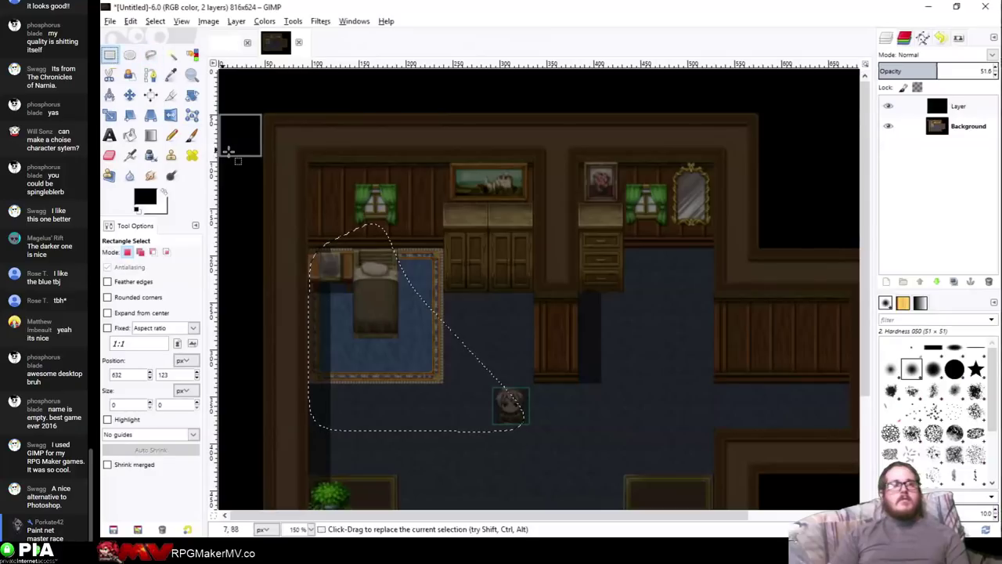
pyautogui.keyDown('ctrl'); pyautogui.scroll(-2, 266, 148); pyautogui.keyUp('ctrl')
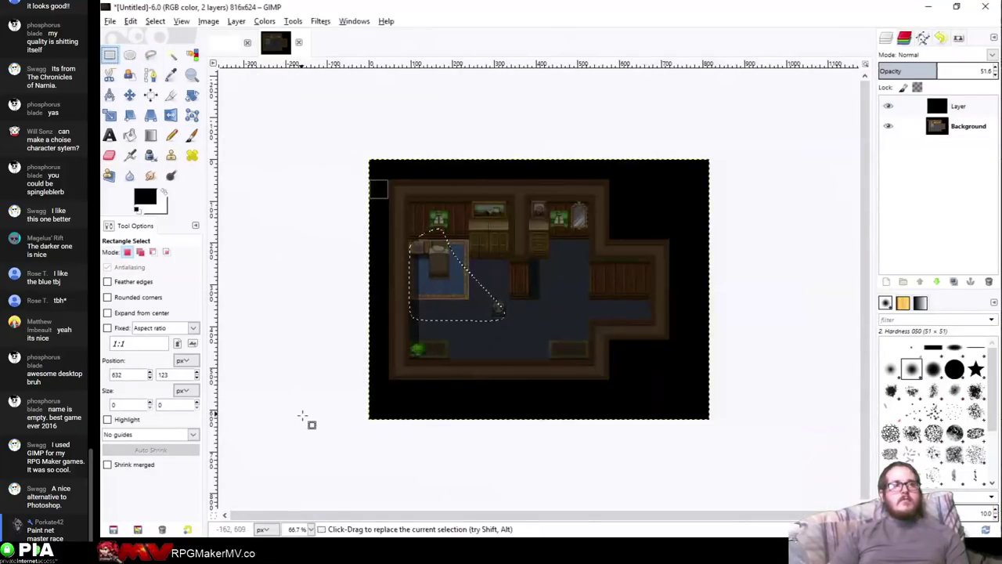
pyautogui.moveTo(294, 480); pyautogui.dragTo(417, 127)
pyautogui.keyDown('ctrl'); pyautogui.scroll(6, 415, 263); pyautogui.keyUp('ctrl')
pyautogui.moveTo(547, 266); pyautogui.dragTo(837, 286, button='middle')
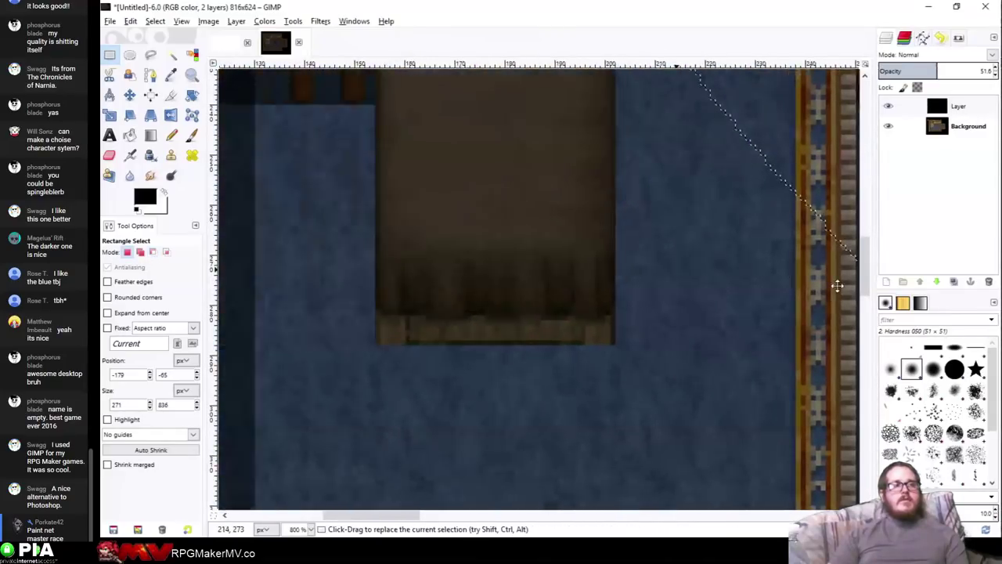
pyautogui.keyDown('shift'); pyautogui.hscroll(-5, 836, 286); pyautogui.keyUp('shift')
pyautogui.moveTo(416, 206)
pyautogui.mouseDown()
pyautogui.moveTo(392, 206)
pyautogui.moveTo(435, 206)
pyautogui.mouseUp()
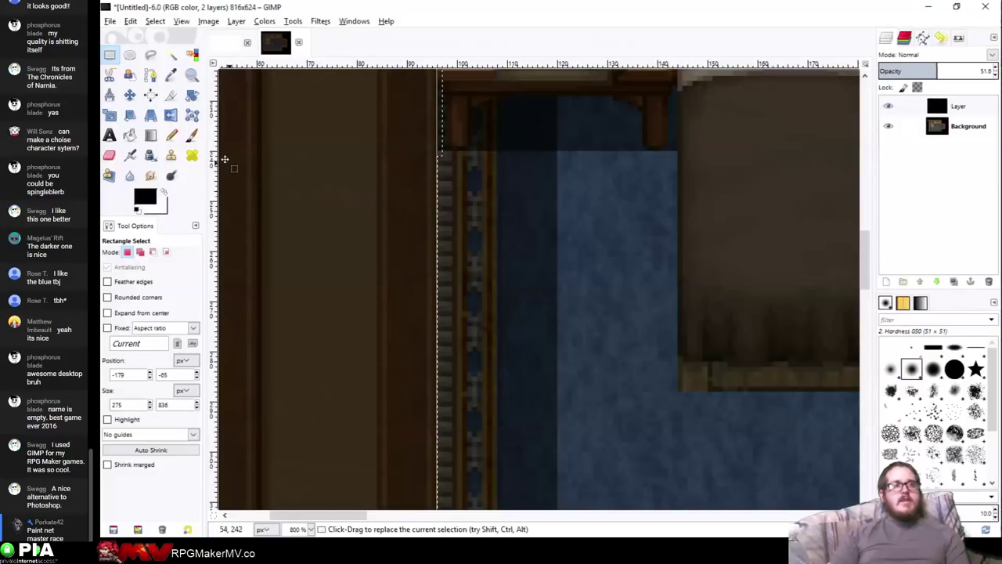
# Delete the selected beam area from the black layer and clear the selection
pyautogui.hotkey('shift', 'b')
pyautogui.press('Delete')
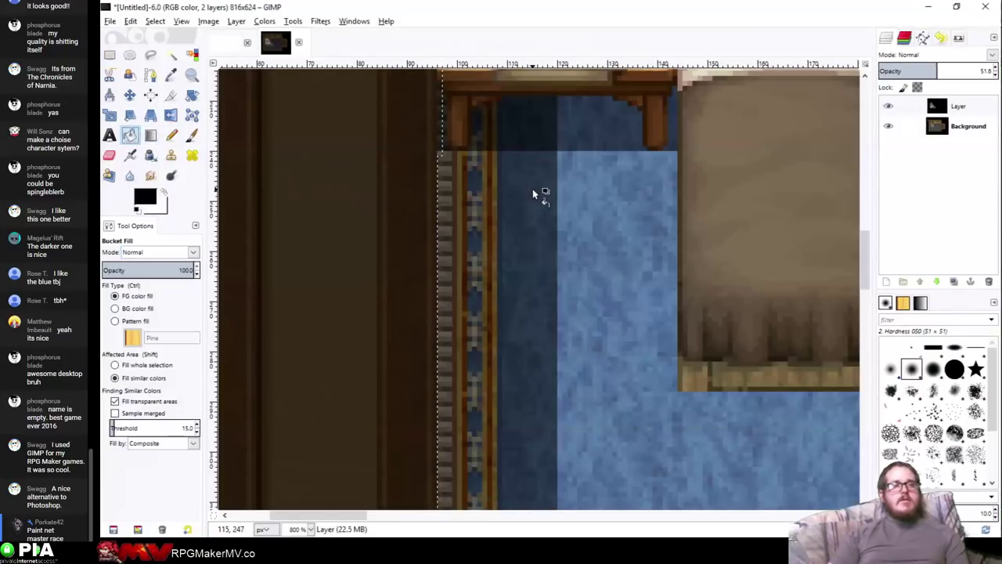
pyautogui.keyDown('ctrl'); pyautogui.scroll(-4, 533, 188); pyautogui.keyUp('ctrl')
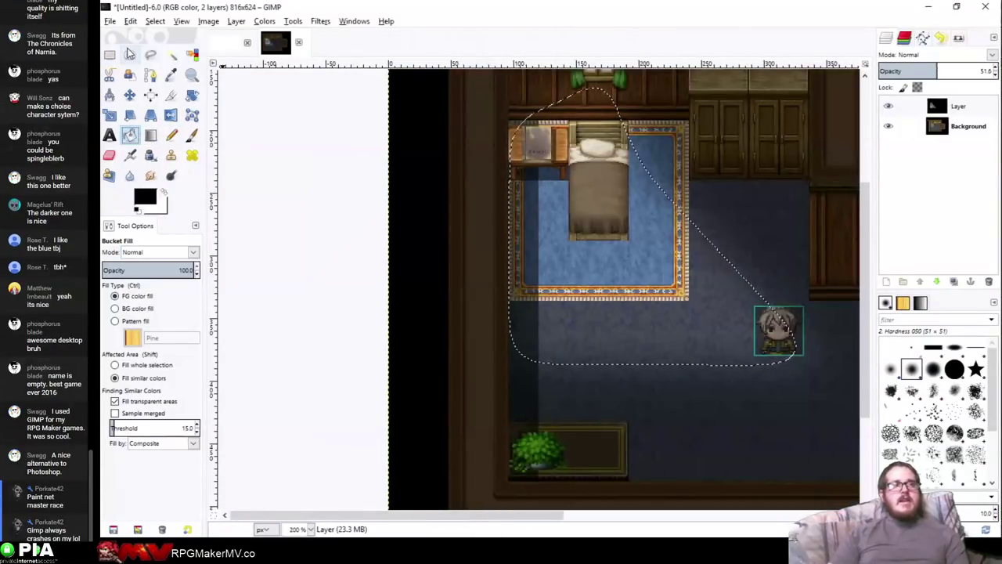
pyautogui.click(129, 52)
pyautogui.click(109, 54)
pyautogui.keyDown('ctrl'); pyautogui.scroll(-3, 373, 164); pyautogui.keyUp('ctrl')
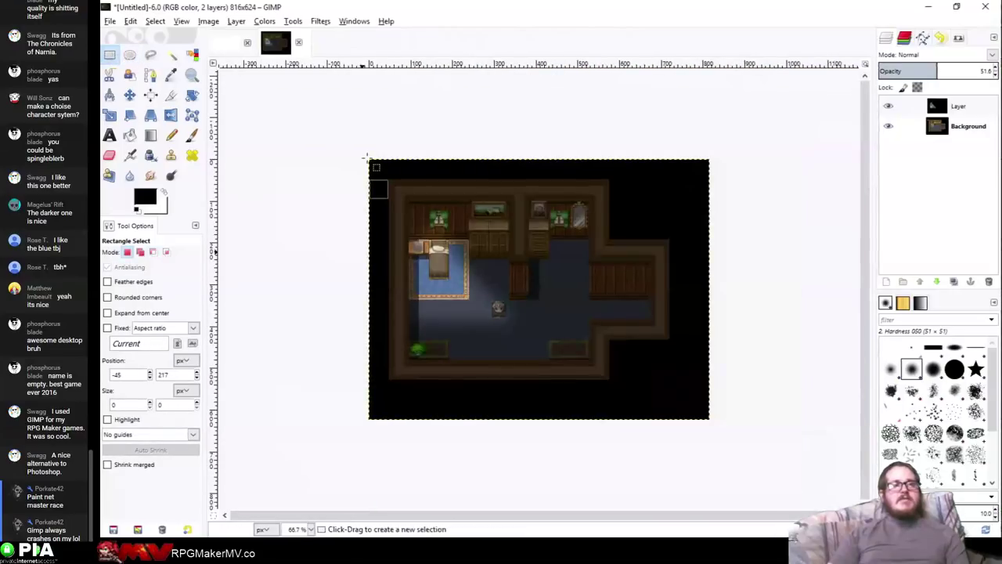
pyautogui.press('1')
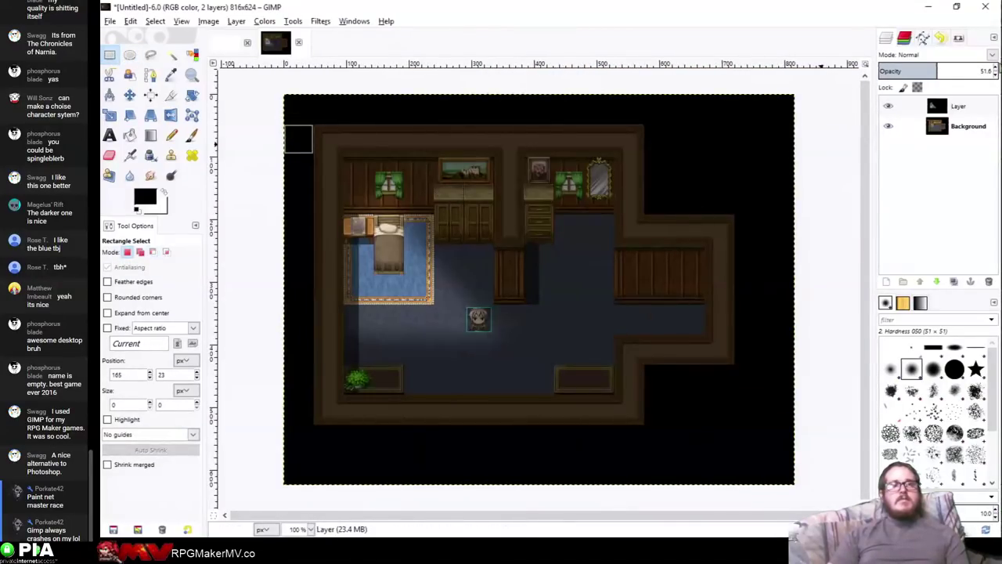
# Reduce the black shadow layer's opacity to 37.8
pyautogui.moveTo(977, 70); pyautogui.dragTo(712, 79)
pyautogui.moveTo(789, 84); pyautogui.dragTo(792, 83)
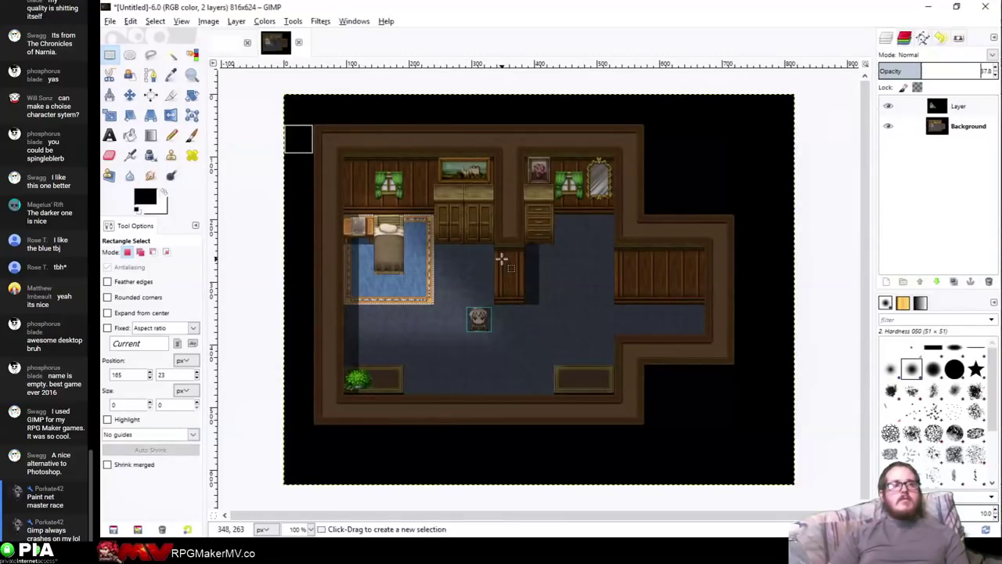
pyautogui.moveTo(504, 265); pyautogui.dragTo(548, 284, button='middle')
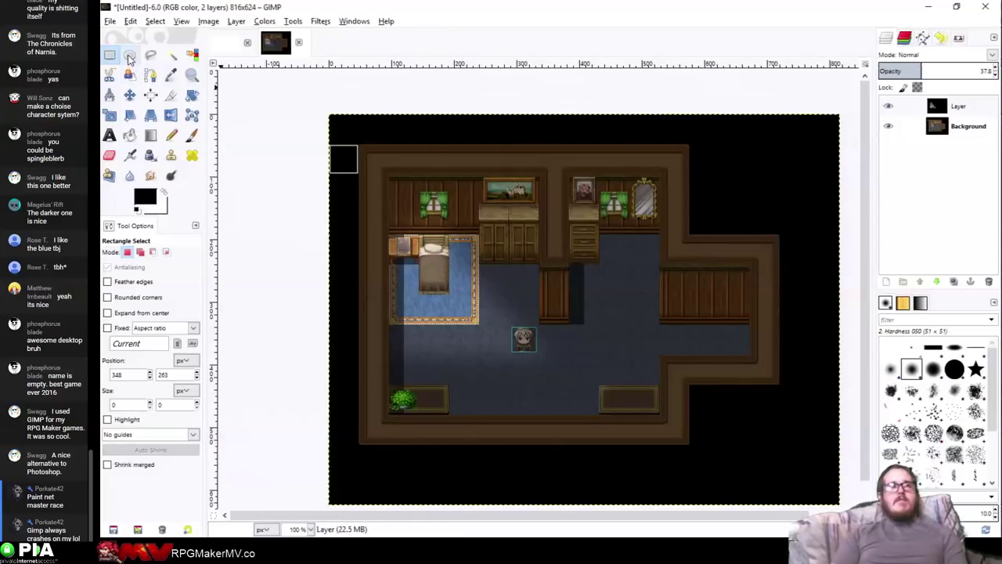
# Outline the right side of a light beam with Free Select, from the right-hand window down along the wall into the hallway opening
pyautogui.click(150, 54)
pyautogui.click(629, 204)
pyautogui.keyDown('ctrl'); pyautogui.scroll(4, 629, 205); pyautogui.keyUp('ctrl')
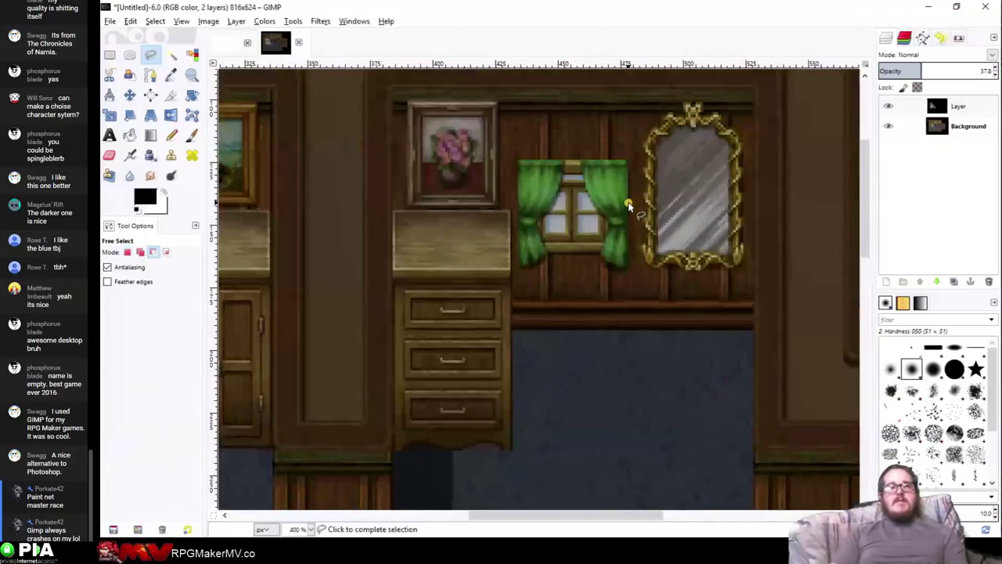
pyautogui.click(602, 291)
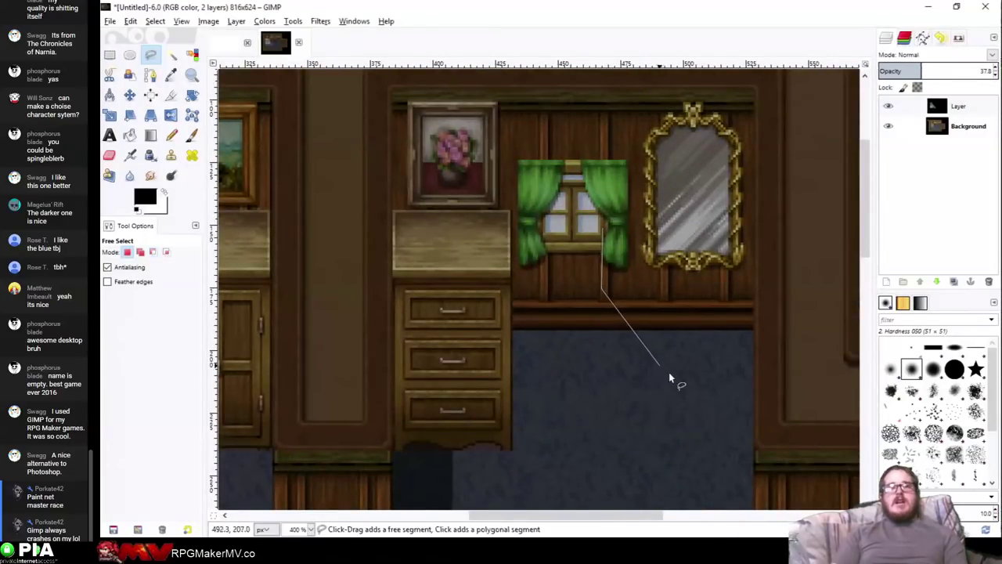
pyautogui.click(715, 364)
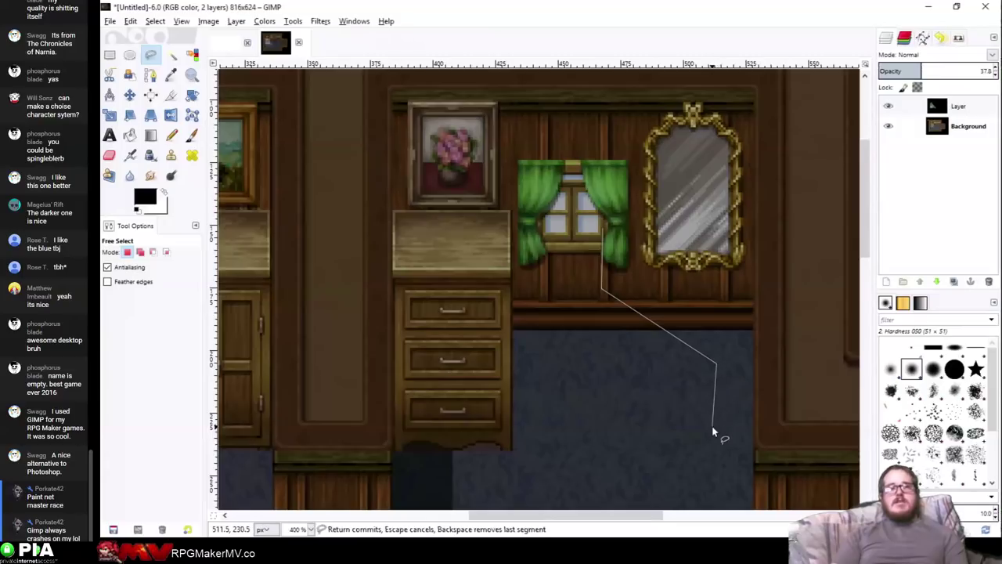
pyautogui.click(753, 467)
pyautogui.scroll(-5, 740, 438)
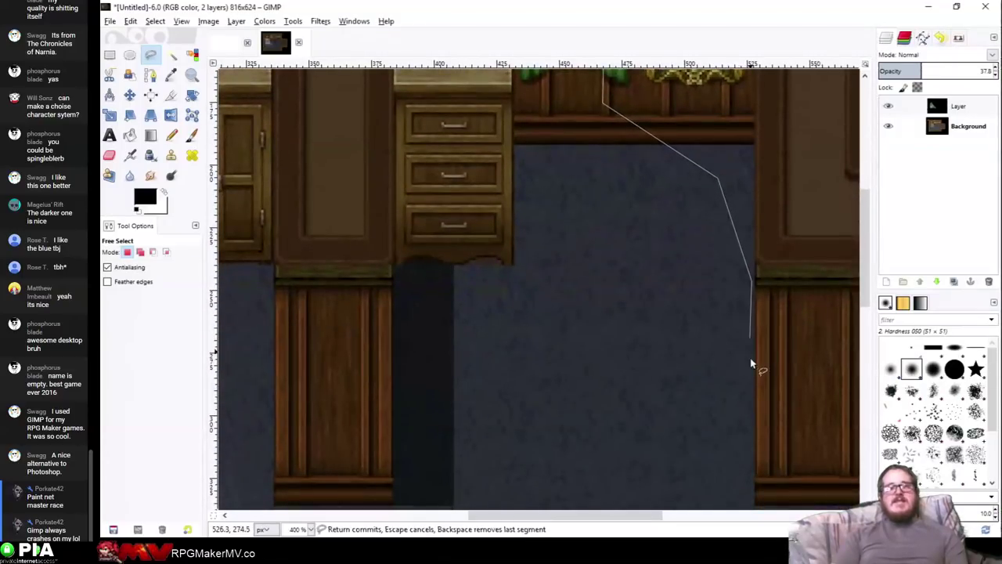
pyautogui.scroll(-3, 750, 439)
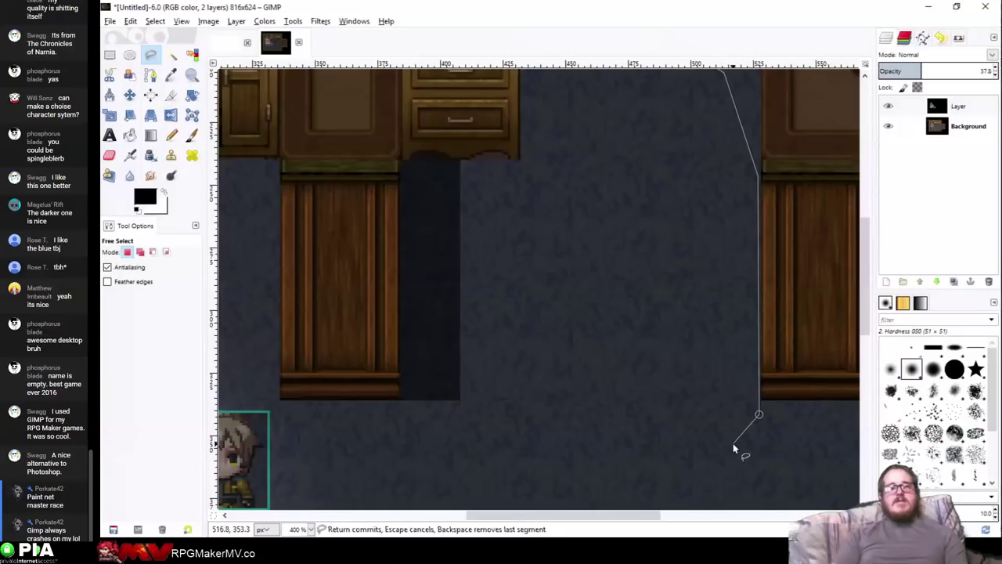
pyautogui.click(793, 490)
pyautogui.scroll(-5, 793, 491)
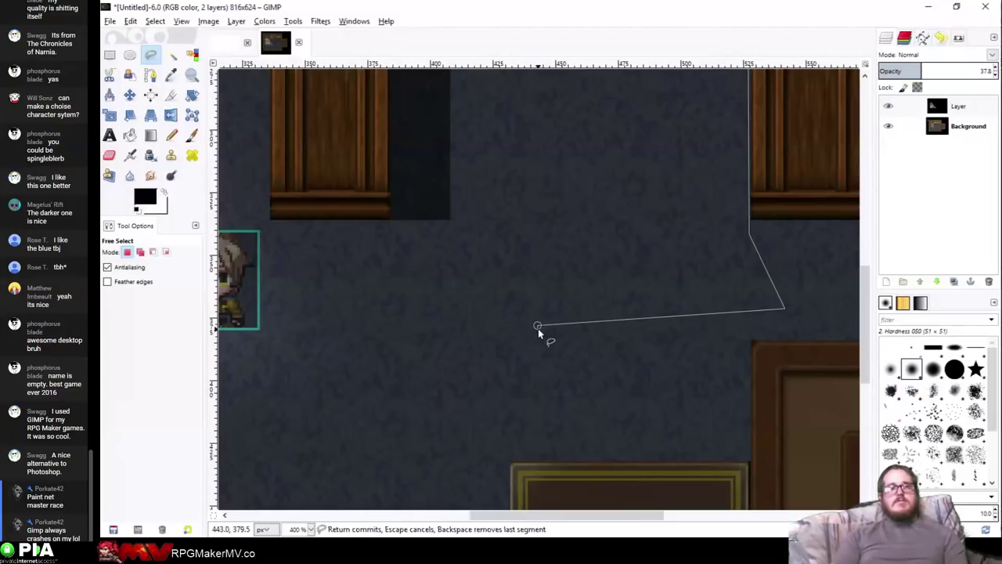
# Continue the free selection across the floor above the lower-right table and back up the wooden partition to below the drawers
pyautogui.click(660, 386)
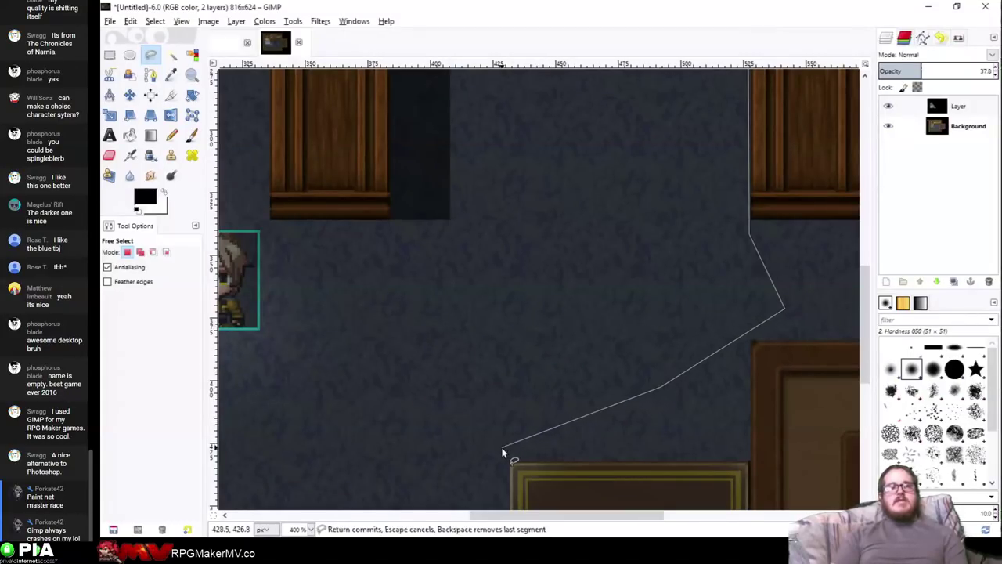
pyautogui.click(360, 452)
pyautogui.click(352, 358)
pyautogui.click(350, 264)
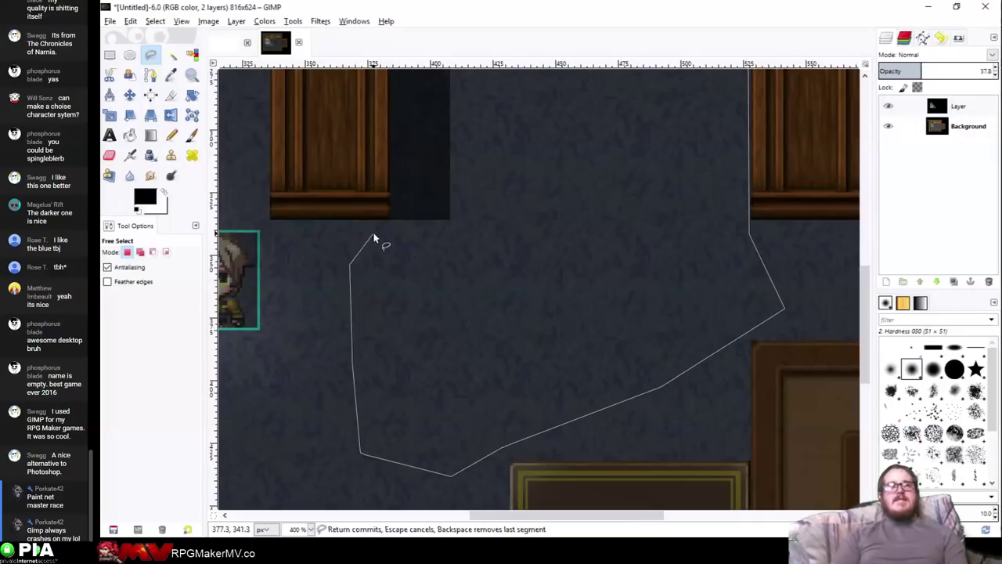
pyautogui.scroll(5, 387, 219)
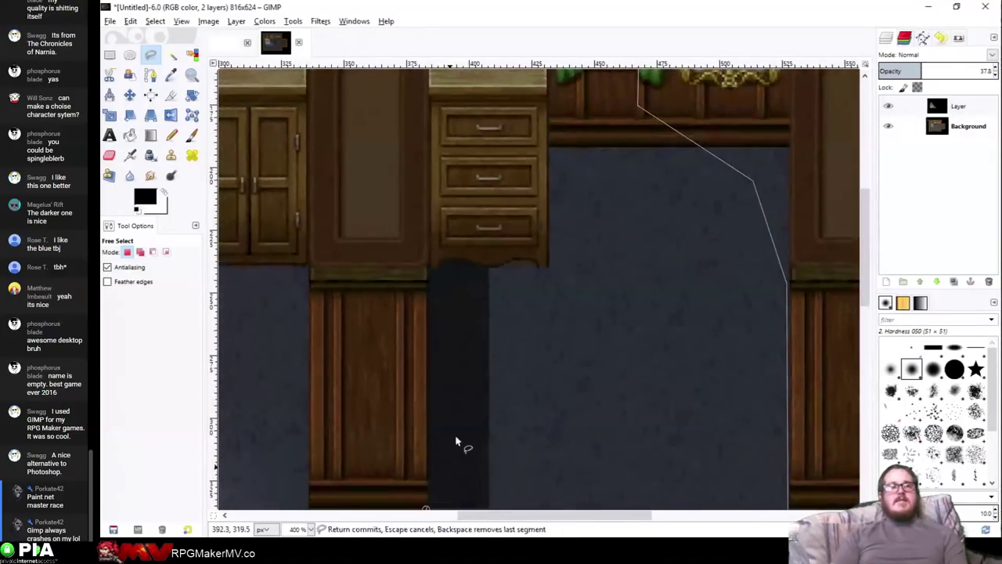
pyautogui.click(434, 272)
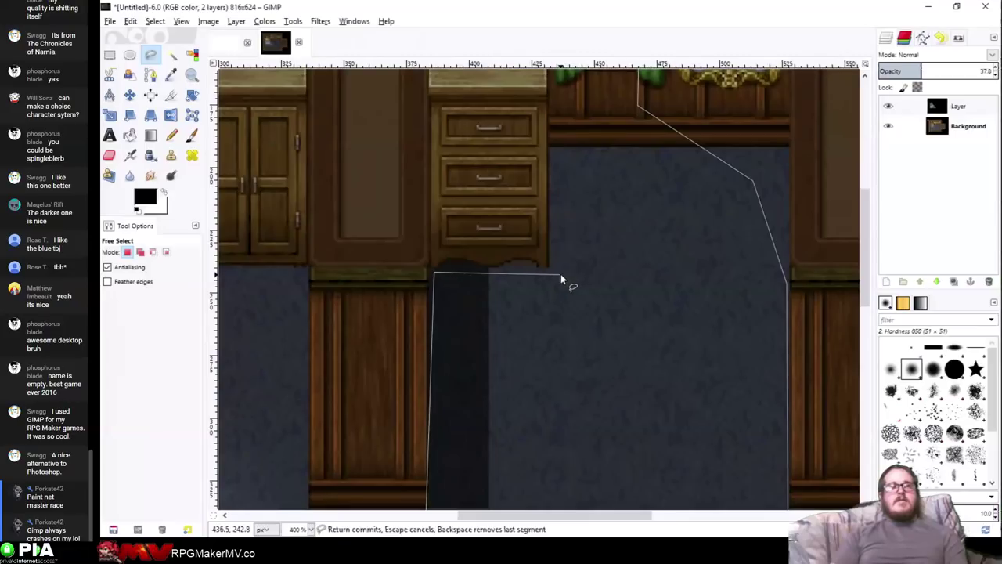
# Finish the beam outline beside the chest of drawers up to the window's left pane and close it into a selection
pyautogui.scroll(5, 540, 415)
pyautogui.click(537, 439)
pyautogui.click(546, 270)
pyautogui.click(558, 247)
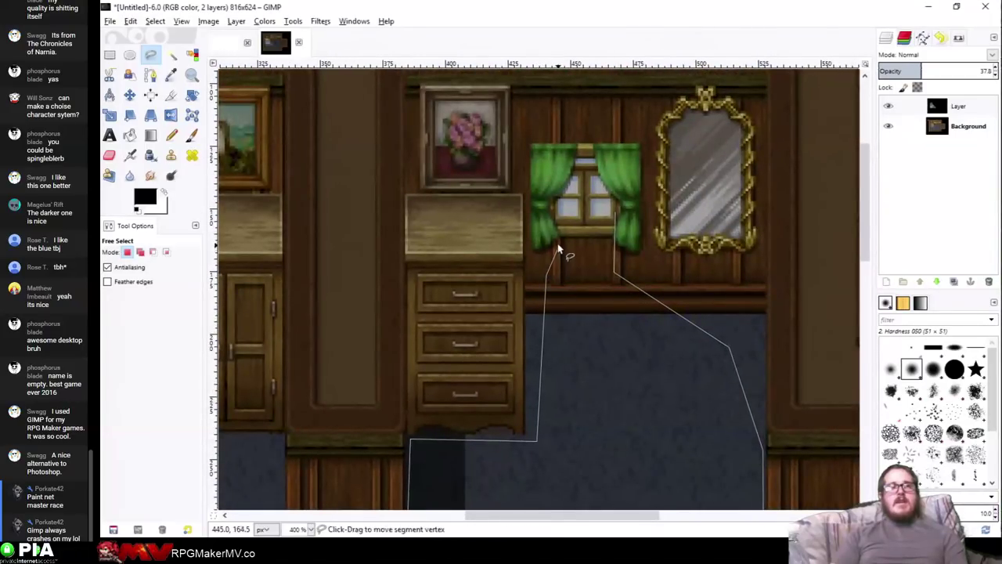
pyautogui.click(556, 227)
pyautogui.click(558, 200)
pyautogui.press('Return')
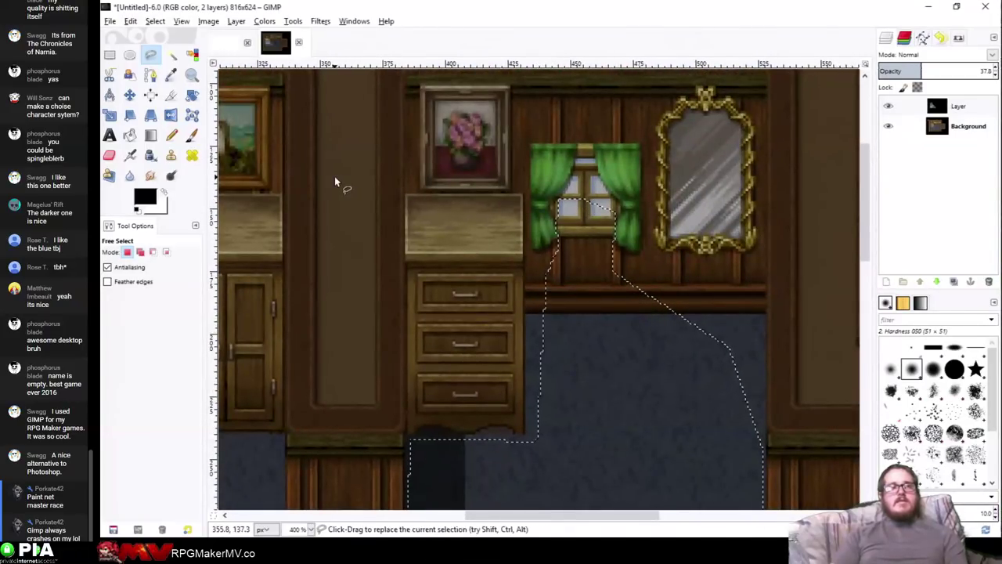
# Feather the new light-beam selection
pyautogui.rightClick(379, 185)
pyautogui.moveTo(420, 210)
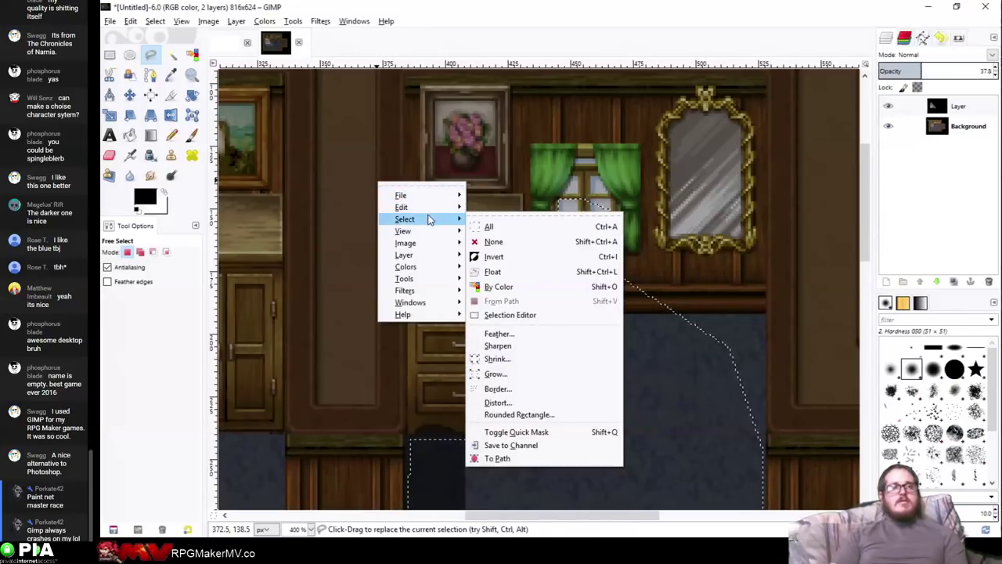
pyautogui.click(513, 335)
pyautogui.press('Return')
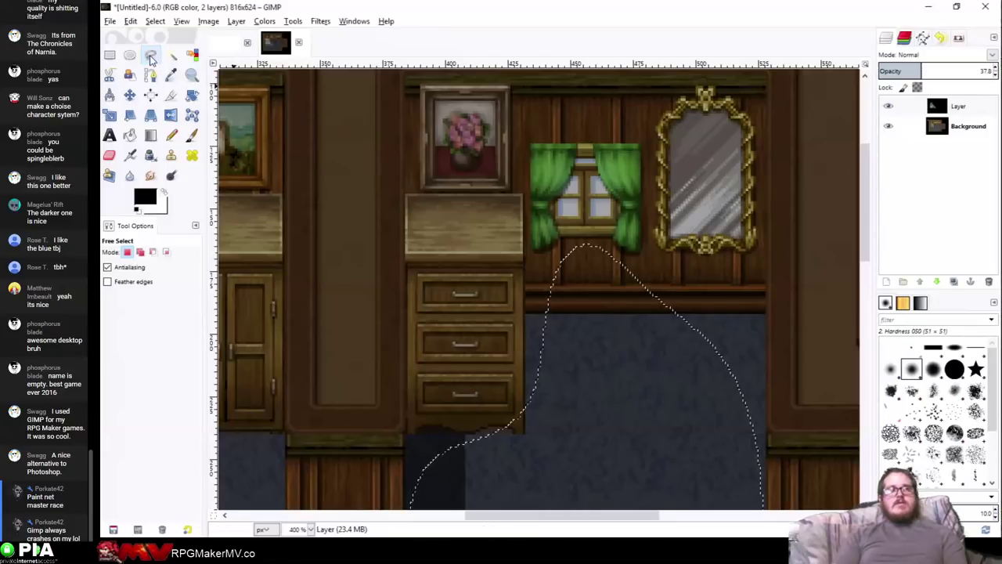
# Subtract a rectangle about 182 × 332 px over the wall right of the beam from the feathered selection, starting at X 528
pyautogui.press('r')
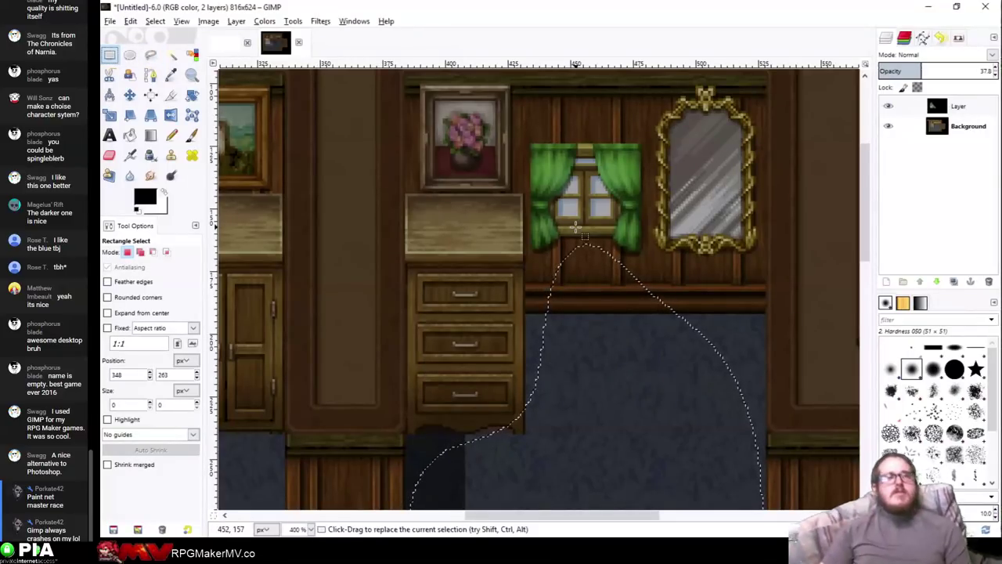
pyautogui.keyDown('ctrl'); pyautogui.scroll(-3, 608, 259); pyautogui.keyUp('ctrl')
pyautogui.keyDown('ctrl'); pyautogui.scroll(-1, 608, 259); pyautogui.keyUp('ctrl')
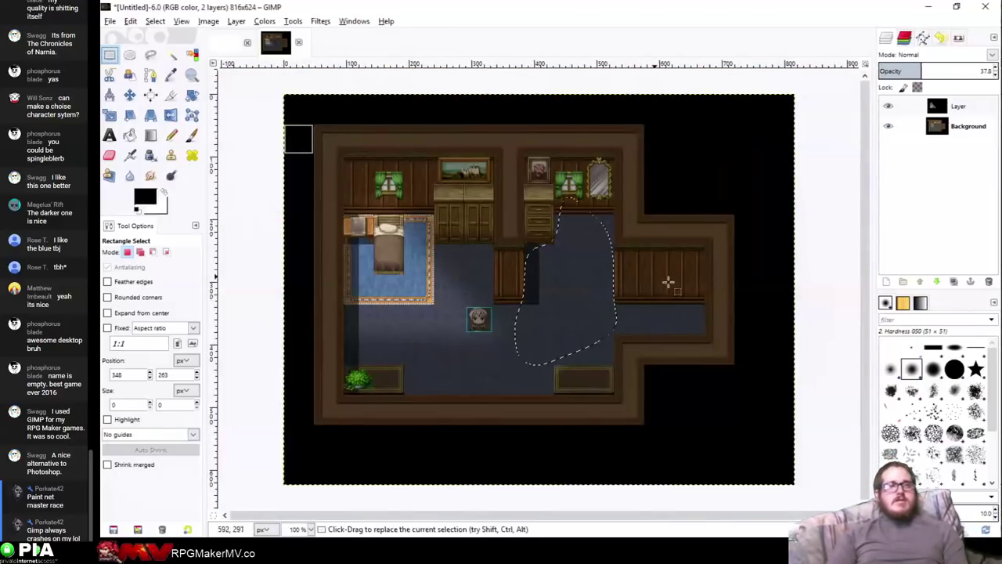
pyautogui.keyDown('ctrl'); pyautogui.moveTo(728, 304); pyautogui.dragTo(619, 97); pyautogui.keyUp('ctrl')
pyautogui.keyDown('ctrl'); pyautogui.scroll(5, 647, 230); pyautogui.keyUp('ctrl')
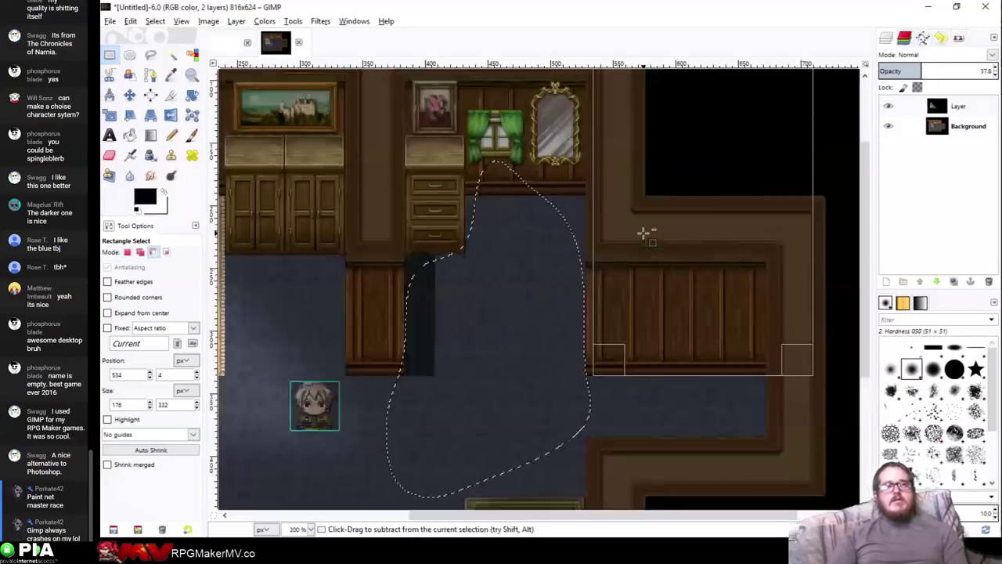
pyautogui.moveTo(526, 196); pyautogui.dragTo(512, 171)
# Subtract a rectangle about 531 × 288 px from the selection, starting at the wall corner below the hallway opening
pyautogui.scroll(-5, 639, 242)
pyautogui.scroll(-5, 672, 229)
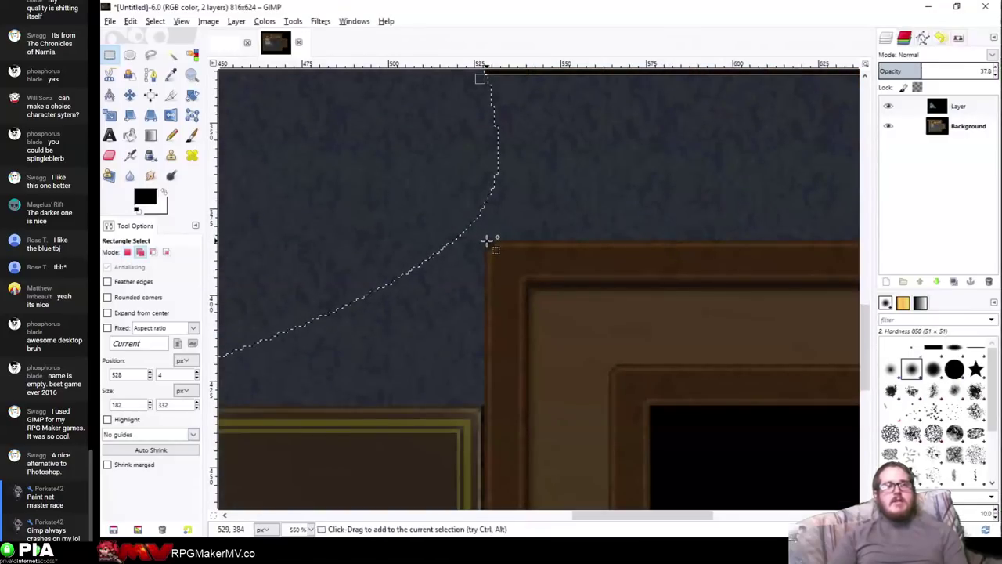
pyautogui.moveTo(486, 241); pyautogui.dragTo(872, 521)
pyautogui.keyDown('ctrl'); pyautogui.scroll(-4, 639, 237); pyautogui.keyUp('ctrl')
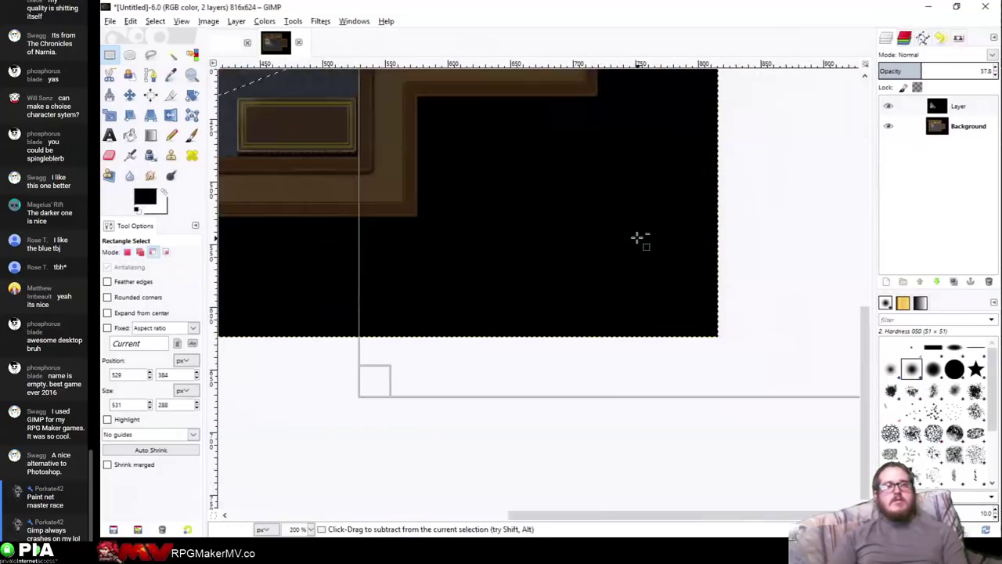
# Subtract a rectangle about 206 × 280 px from the selection, starting at the upper-left corner of the lower-right table
pyautogui.hscroll(-5, 612, 229)
pyautogui.scroll(2, 612, 229)
pyautogui.keyDown('ctrl'); pyautogui.moveTo(729, 457); pyautogui.dragTo(555, 186); pyautogui.keyUp('ctrl')
pyautogui.keyDown('ctrl'); pyautogui.scroll(2, 533, 191); pyautogui.keyUp('ctrl')
pyautogui.keyDown('ctrl'); pyautogui.scroll(2, 537, 203); pyautogui.keyUp('ctrl')
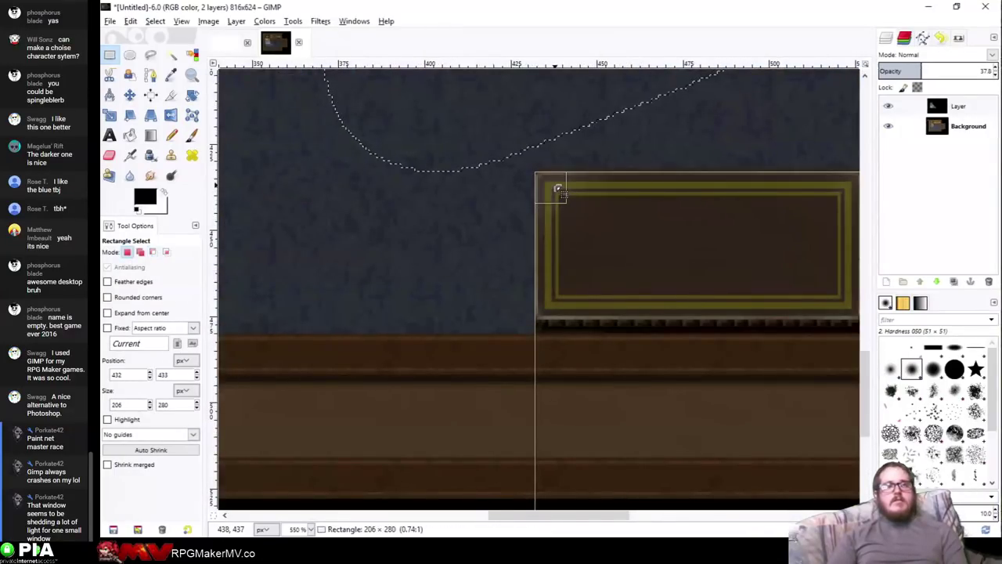
pyautogui.keyDown('ctrl'); pyautogui.scroll(-4, 575, 161); pyautogui.keyUp('ctrl')
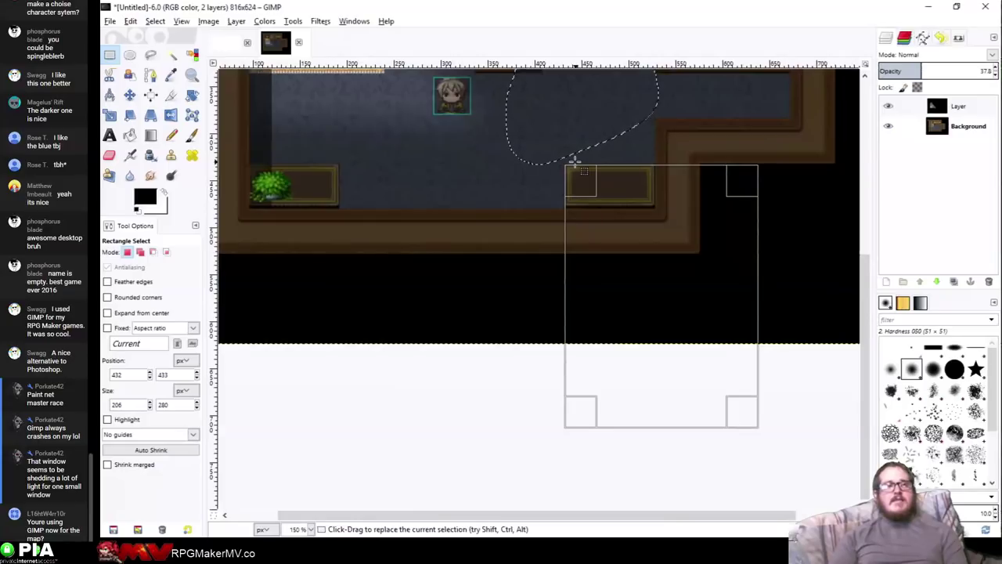
# Delete the second beam area from the black shadow layer and clear the selection
pyautogui.click(130, 136)
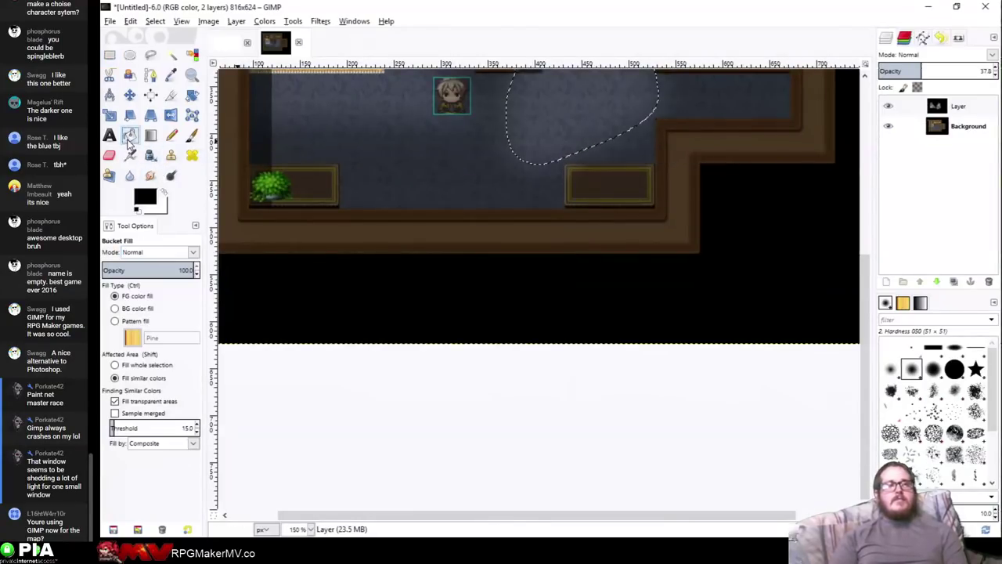
pyautogui.press('r')
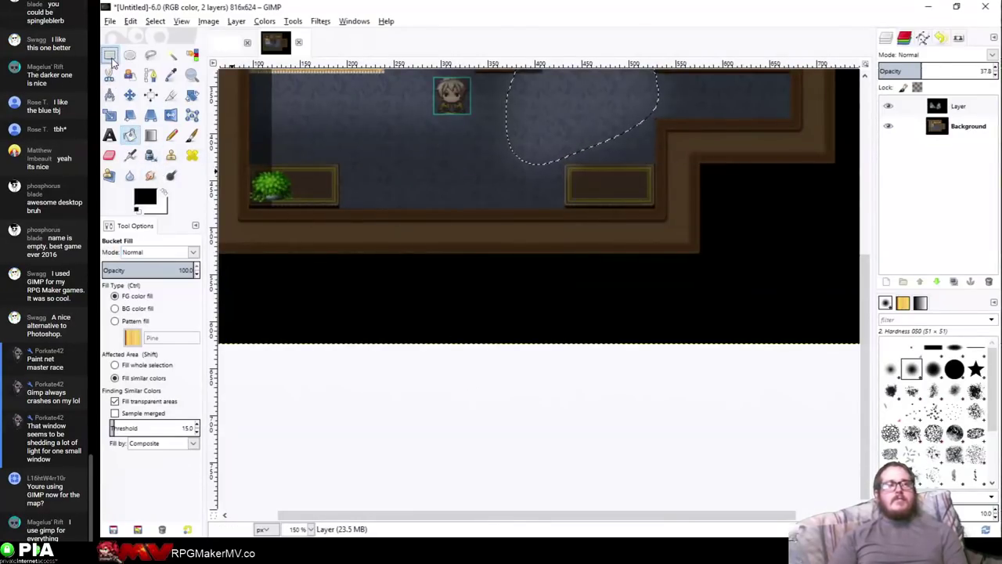
pyautogui.click(371, 168)
pyautogui.moveTo(371, 168); pyautogui.dragTo(582, 340, button='middle')
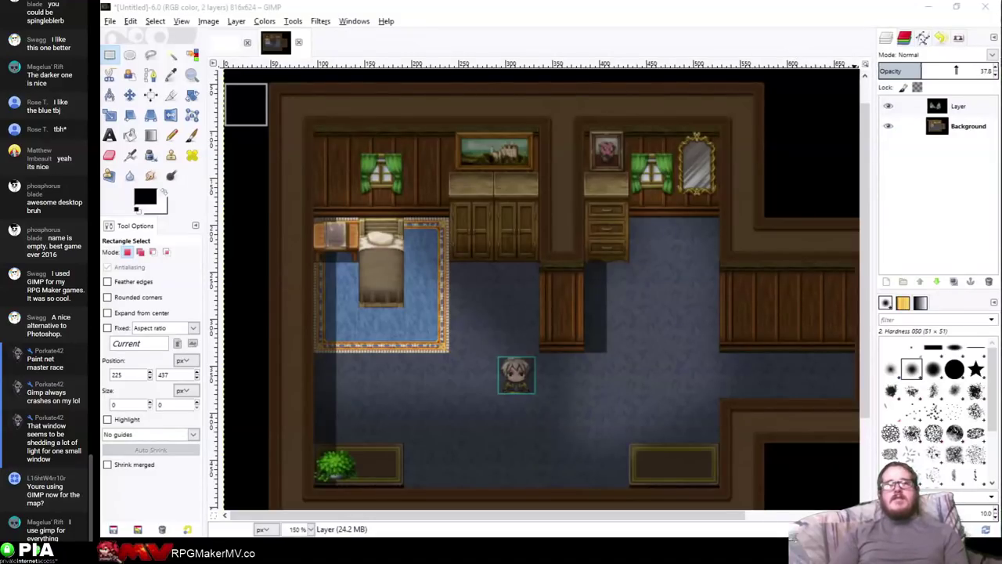
# Set the shadow layer's opacity to 59.3 and apply a Gaussian Blur with a 55 px horizontal and vertical radius
pyautogui.moveTo(955, 71)
pyautogui.mouseDown()
pyautogui.moveTo(993, 70)
pyautogui.moveTo(952, 72)
pyautogui.mouseUp()
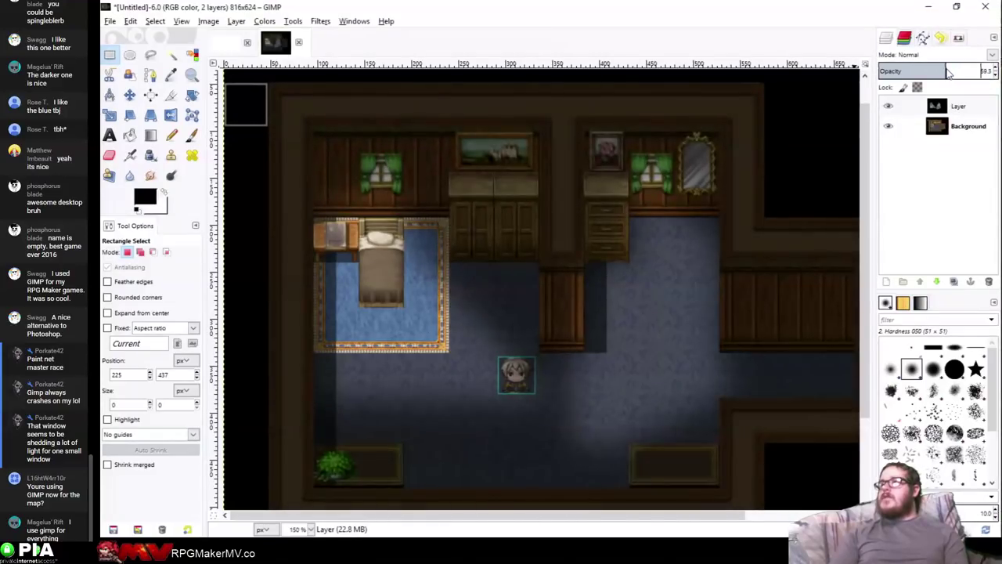
pyautogui.keyDown('ctrl'); pyautogui.scroll(3, 508, 259); pyautogui.keyUp('ctrl')
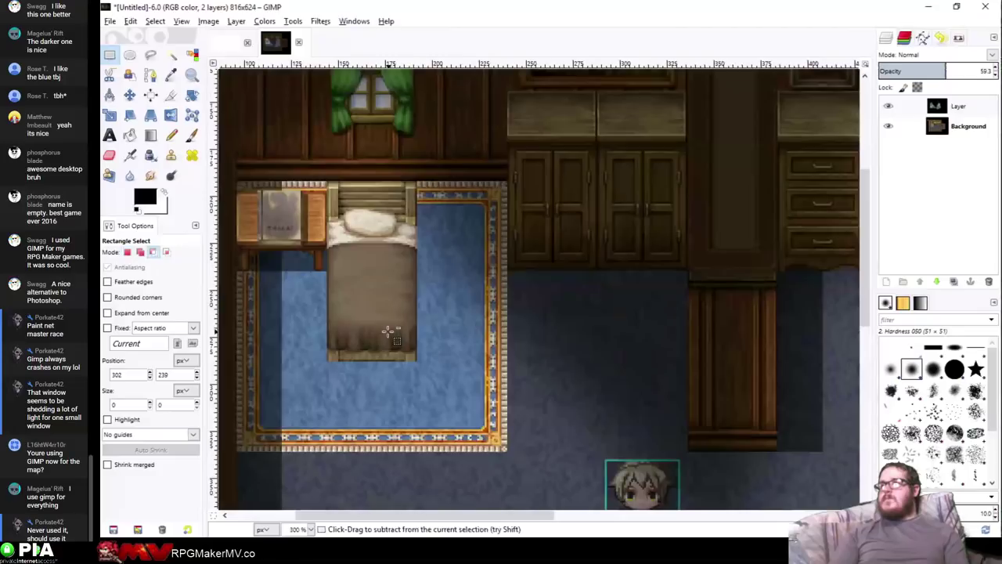
pyautogui.rightClick(472, 325)
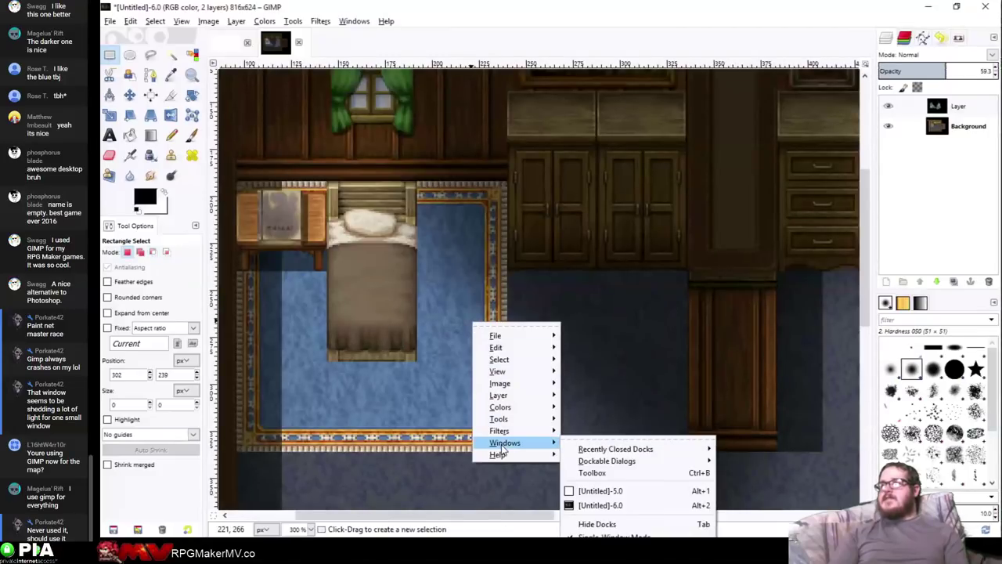
pyautogui.moveTo(499, 430)
pyautogui.moveTo(666, 381)
pyautogui.moveTo(655, 353)
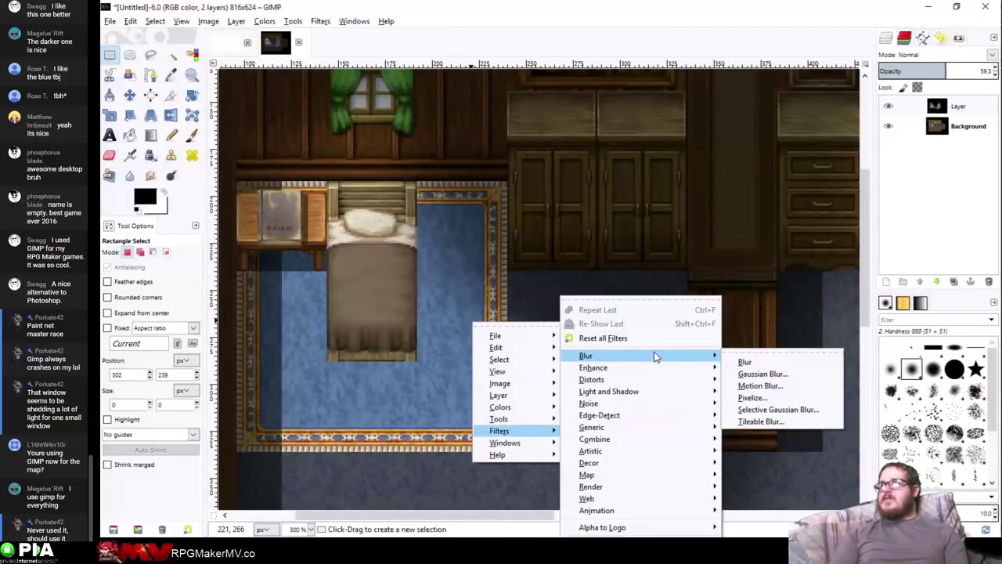
pyautogui.click(761, 374)
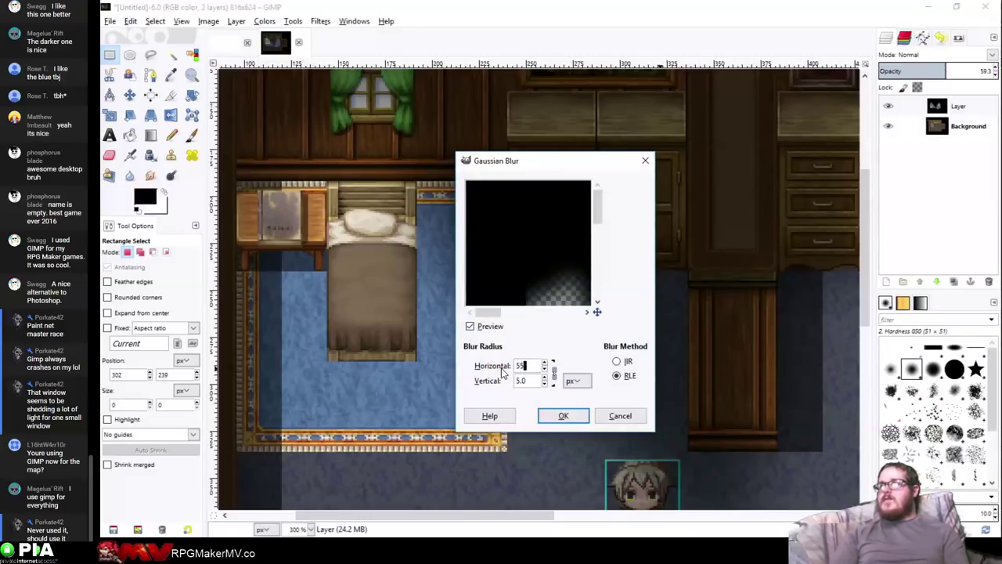
pyautogui.press('Return')
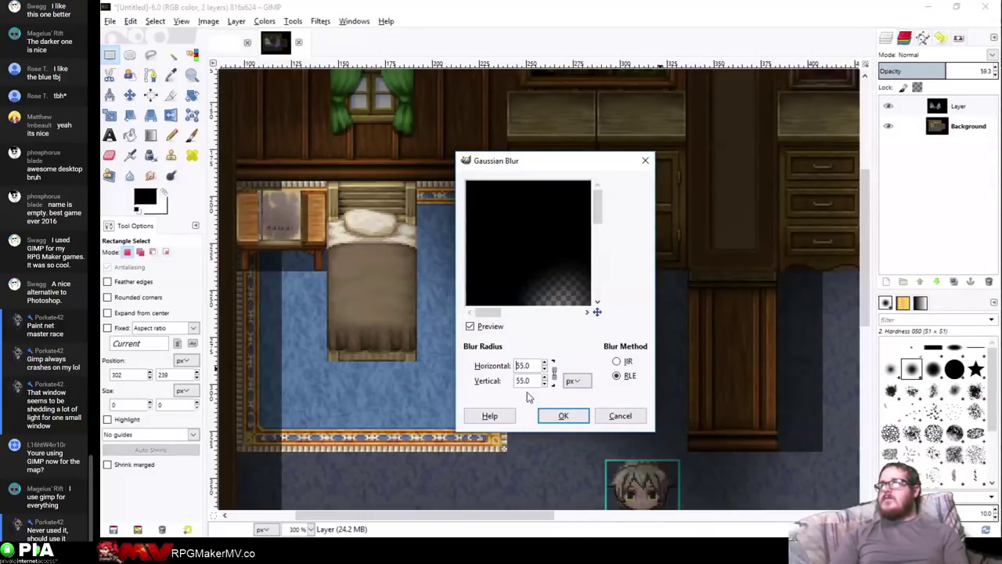
pyautogui.click(564, 416)
# Lower the blurred shadow layer's opacity to 43.4
pyautogui.press('1')
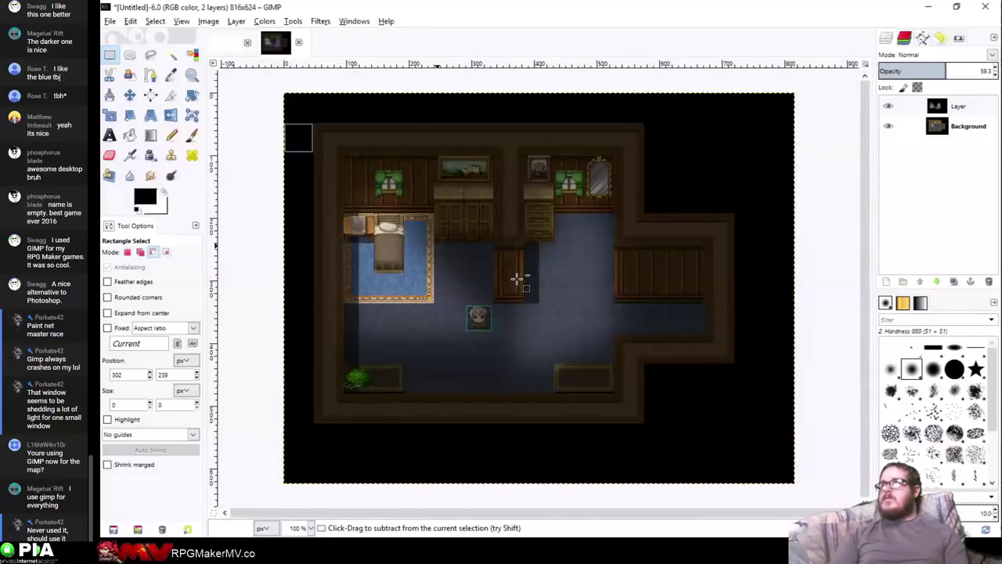
pyautogui.keyDown('ctrl'); pyautogui.scroll(1, 517, 278); pyautogui.keyUp('ctrl')
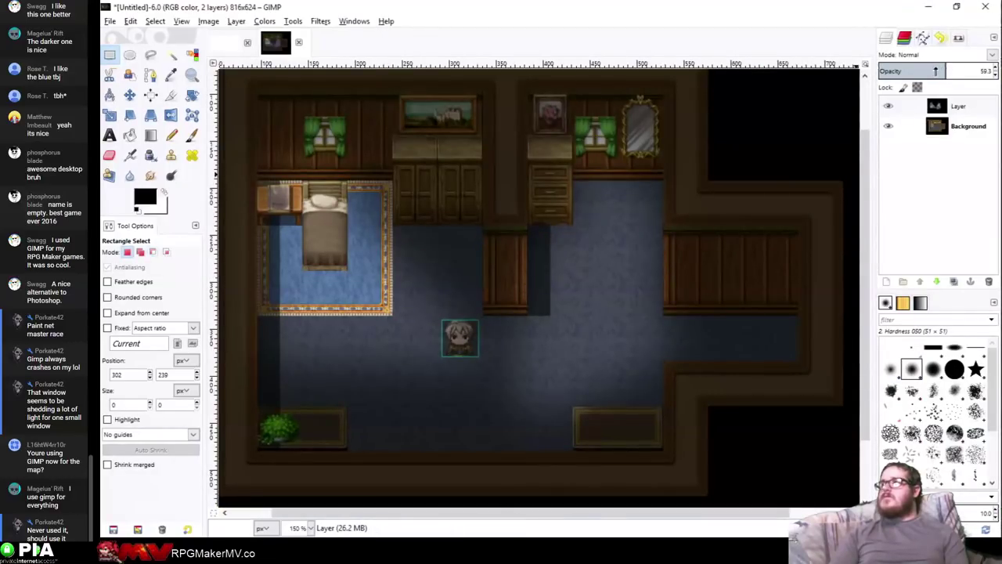
pyautogui.moveTo(935, 71)
pyautogui.mouseDown()
pyautogui.moveTo(911, 70)
pyautogui.moveTo(930, 71)
pyautogui.mouseUp()
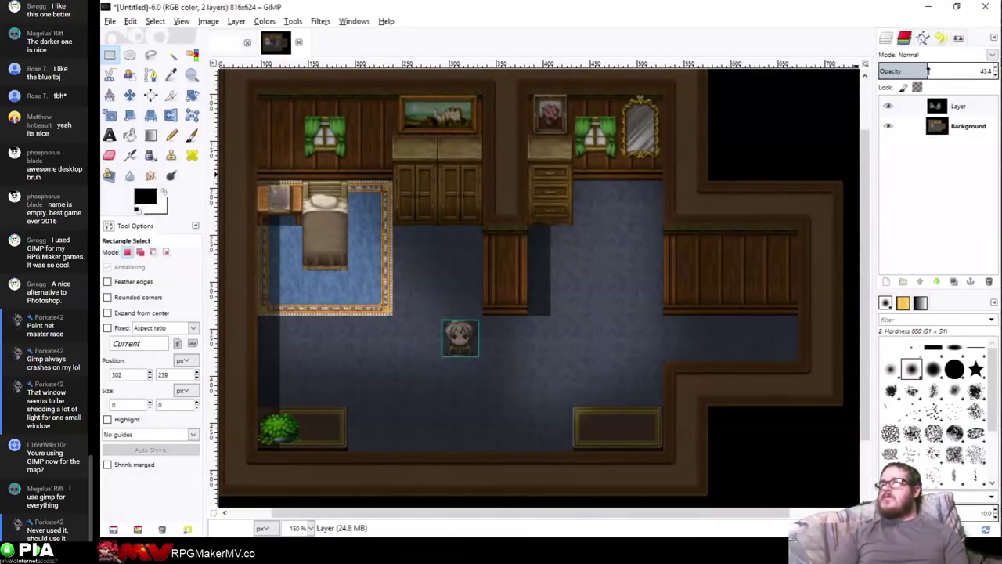
# Outline a four-sided free selection that widens from the head of the bed to the rug just below its foot
pyautogui.keyDown('ctrl'); pyautogui.scroll(1, 327, 270); pyautogui.keyUp('ctrl')
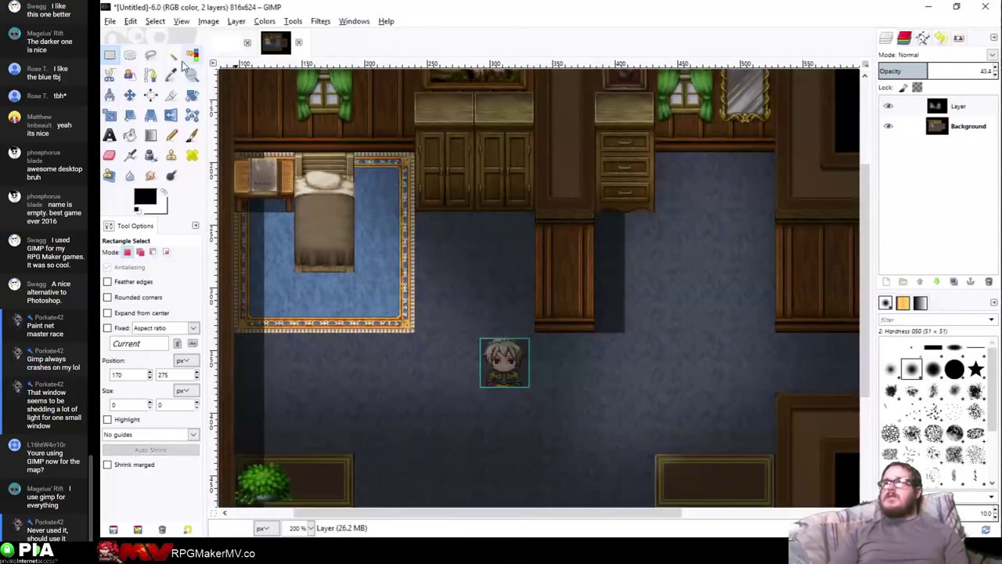
pyautogui.click(151, 54)
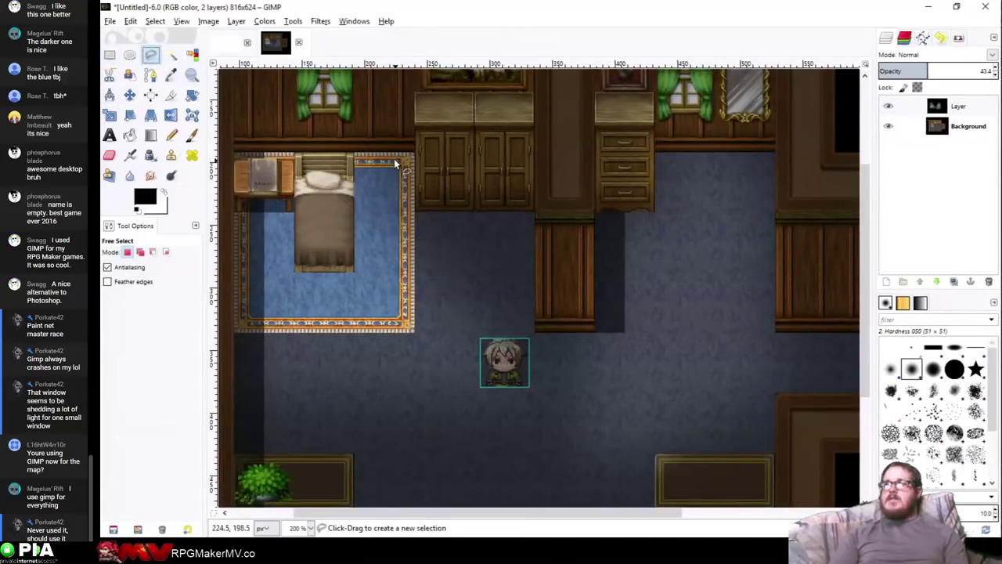
pyautogui.click(353, 168)
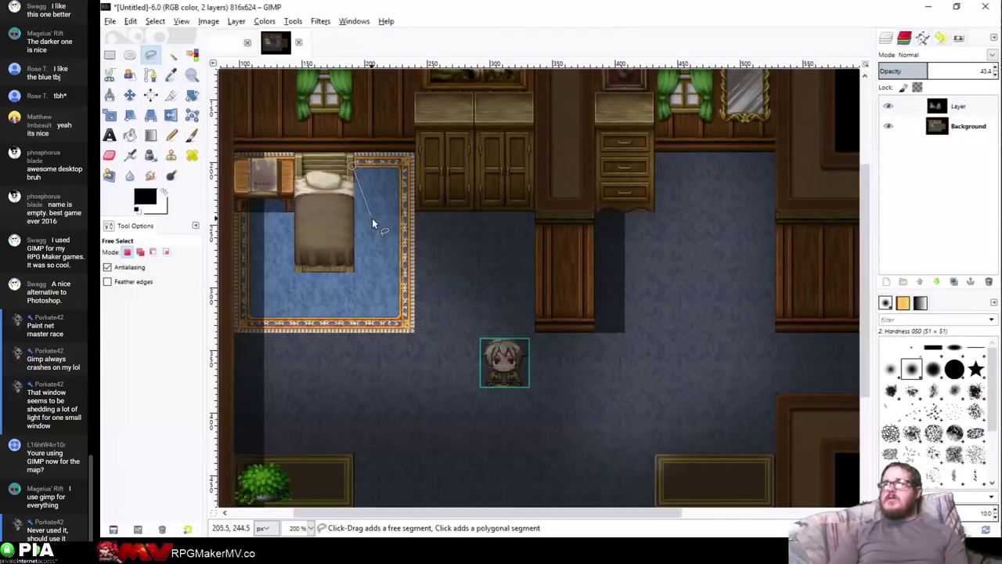
pyautogui.click(383, 297)
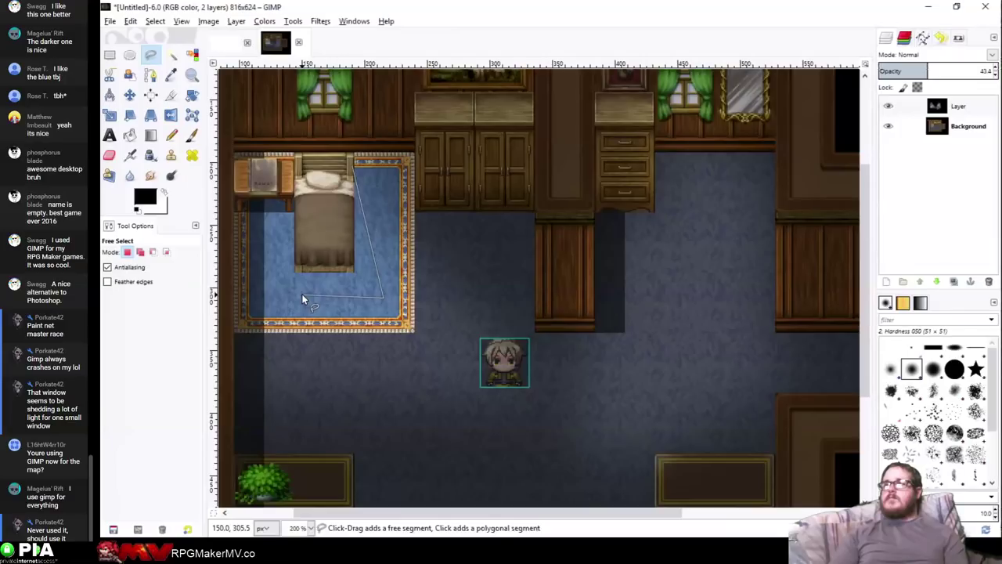
pyautogui.click(302, 293)
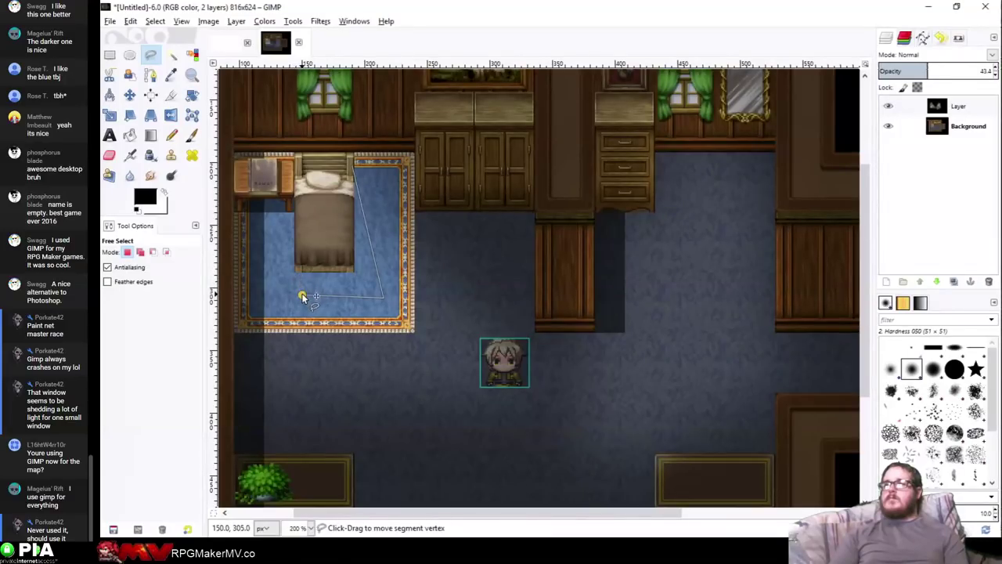
pyautogui.moveTo(300, 292); pyautogui.dragTo(280, 301)
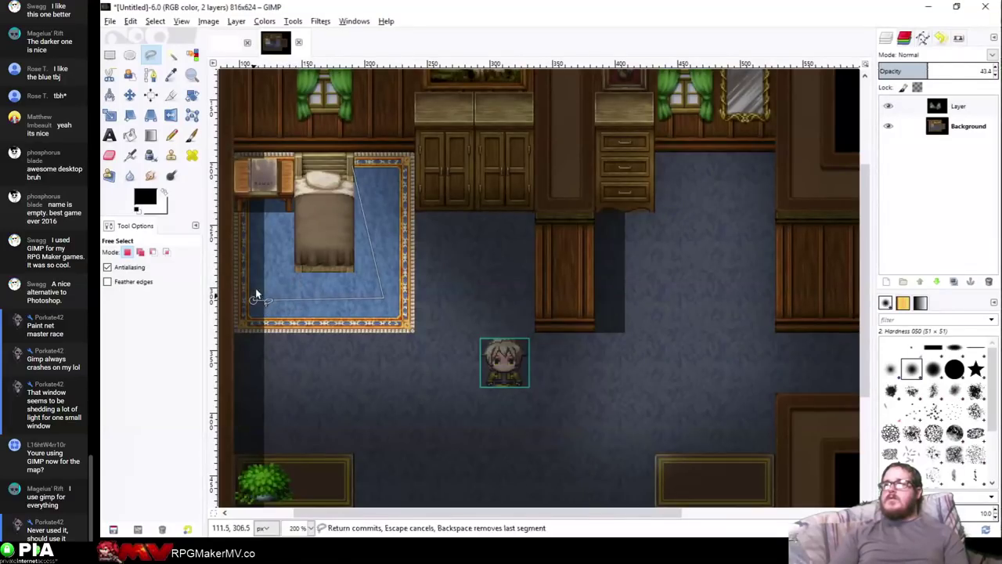
pyautogui.click(296, 211)
pyautogui.click(347, 166)
pyautogui.press('Return')
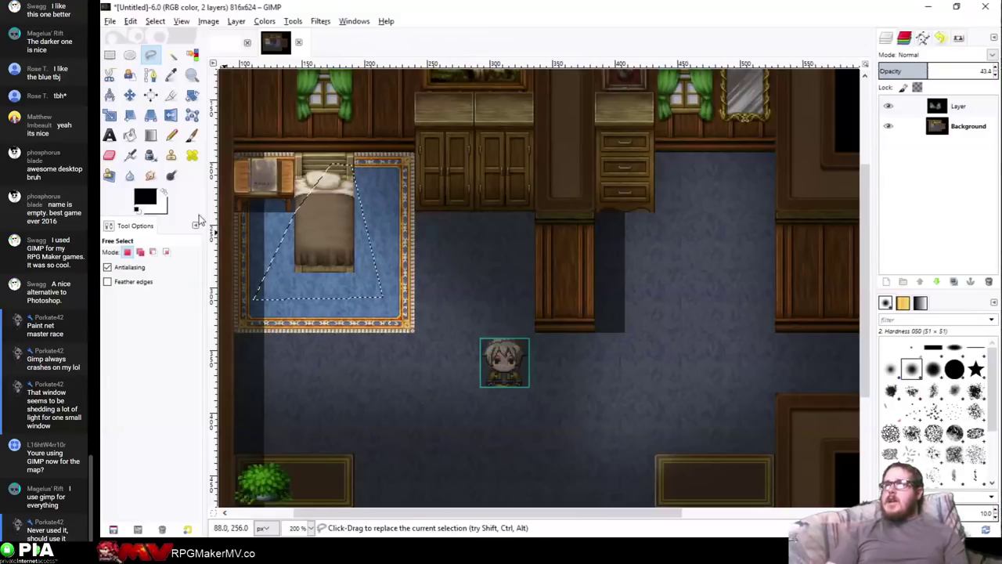
# Subtract a 48 × 100 px rectangle covering the bed from the selection, fitted to the bed's side and foot edges
pyautogui.click(110, 55)
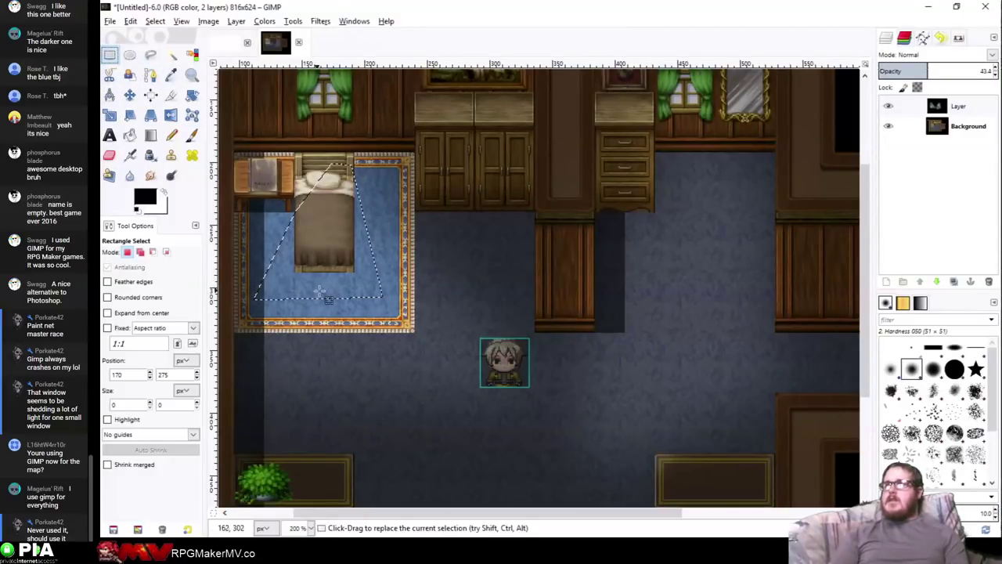
pyautogui.keyDown('ctrl'); pyautogui.keyDown('shift'); pyautogui.moveTo(352, 274); pyautogui.dragTo(297, 145); pyautogui.keyUp('shift'); pyautogui.keyUp('ctrl')
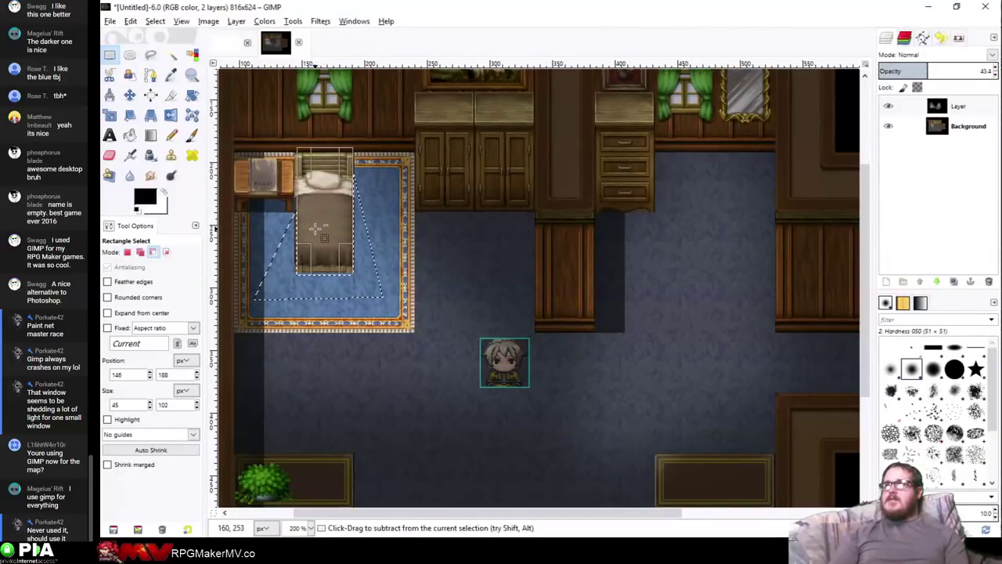
pyautogui.press('4')
pyautogui.scroll(-2, 382, 404)
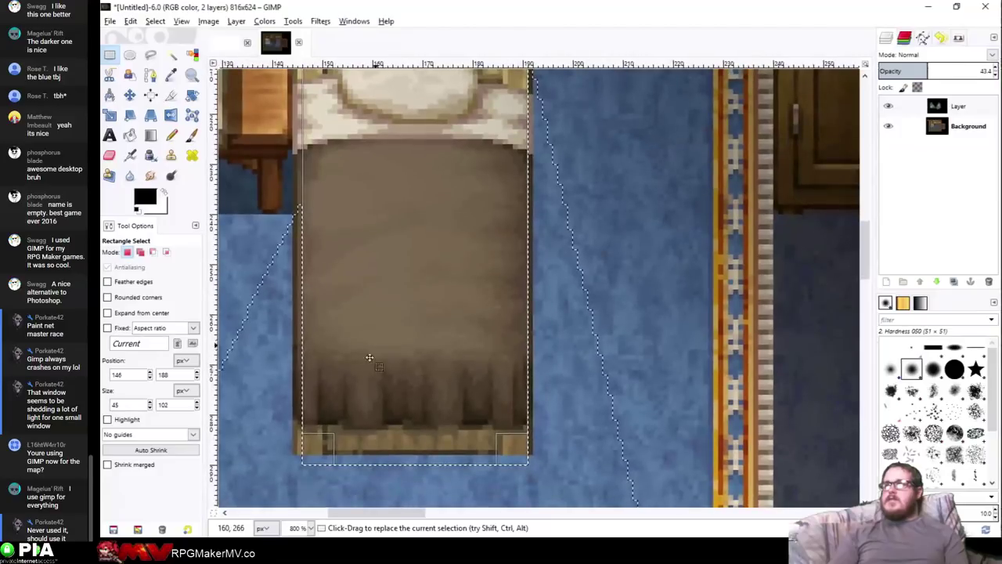
pyautogui.moveTo(304, 453); pyautogui.dragTo(293, 443)
pyautogui.moveTo(528, 443); pyautogui.dragTo(532, 437)
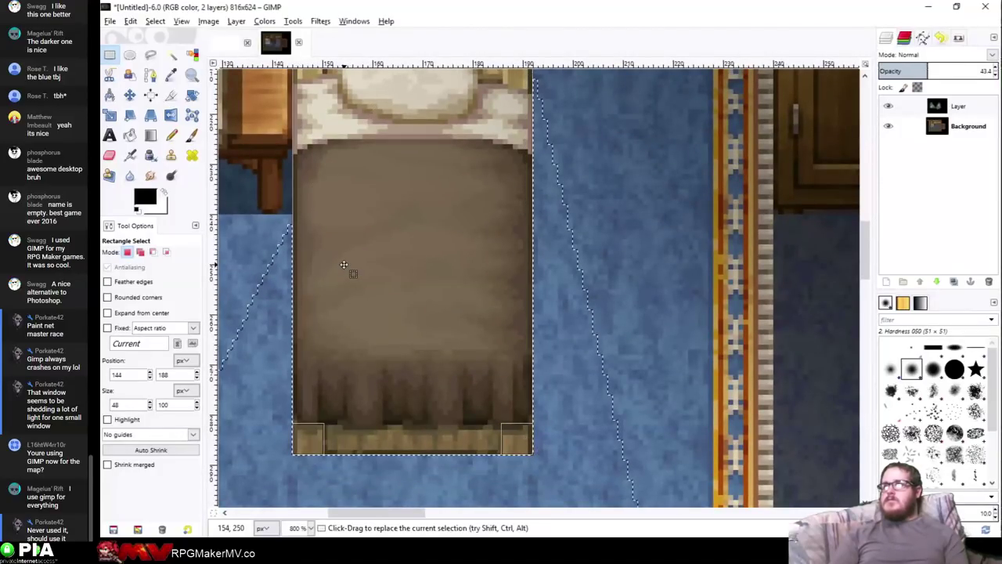
pyautogui.scroll(3, 344, 264)
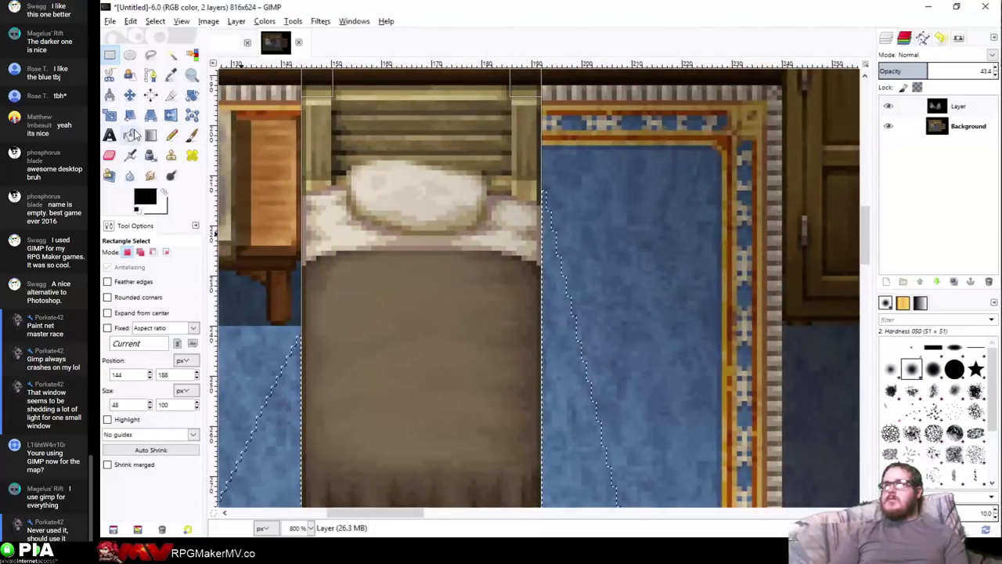
# Set Bucket Fill to fill the whole selection and try filling the area around the bed with black
pyautogui.click(130, 135)
pyautogui.click(567, 444)
pyautogui.keyDown('ctrl'); pyautogui.scroll(-2, 559, 339); pyautogui.keyUp('ctrl')
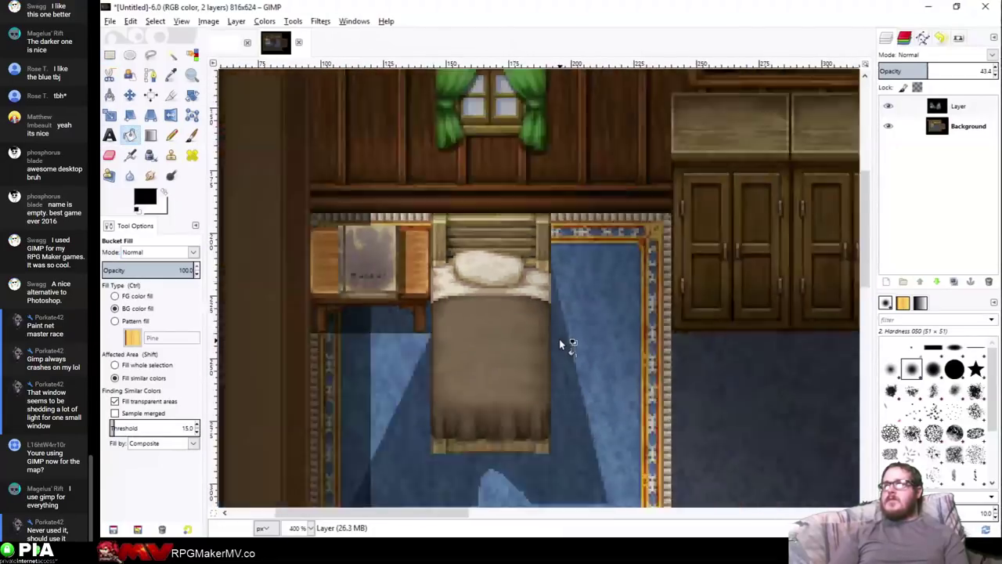
pyautogui.keyDown('ctrl'); pyautogui.scroll(-1, 559, 339); pyautogui.keyUp('ctrl')
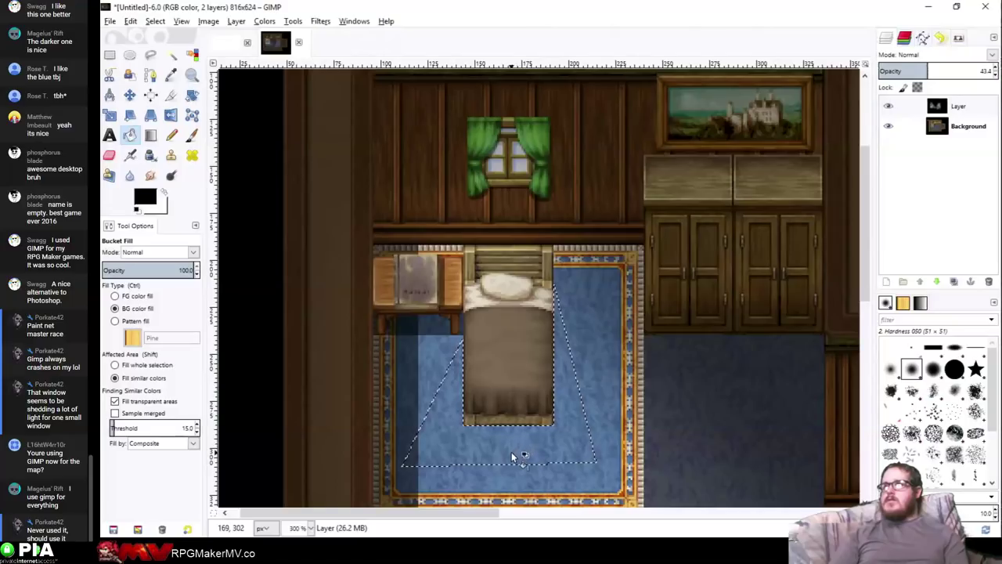
pyautogui.press('ctrl')
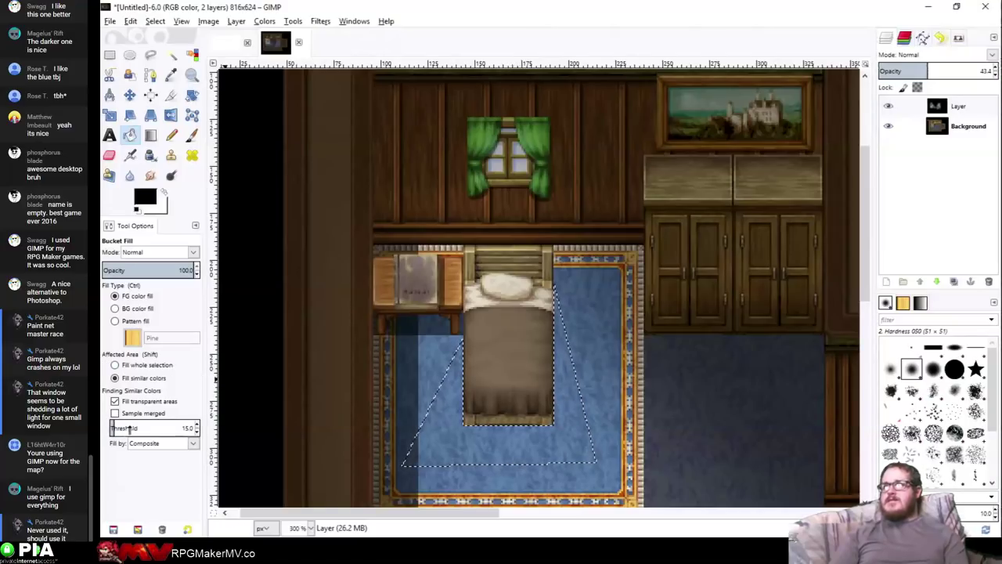
pyautogui.click(138, 365)
pyautogui.click(463, 388)
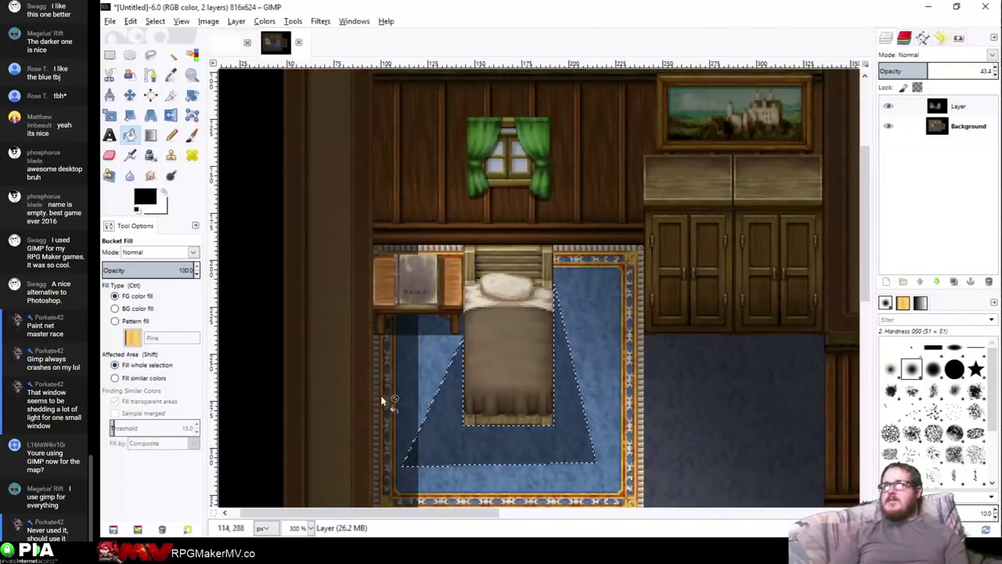
# Feather the selection around the bed by 12 px, fill it with black and clear the selection
pyautogui.rightClick(517, 323)
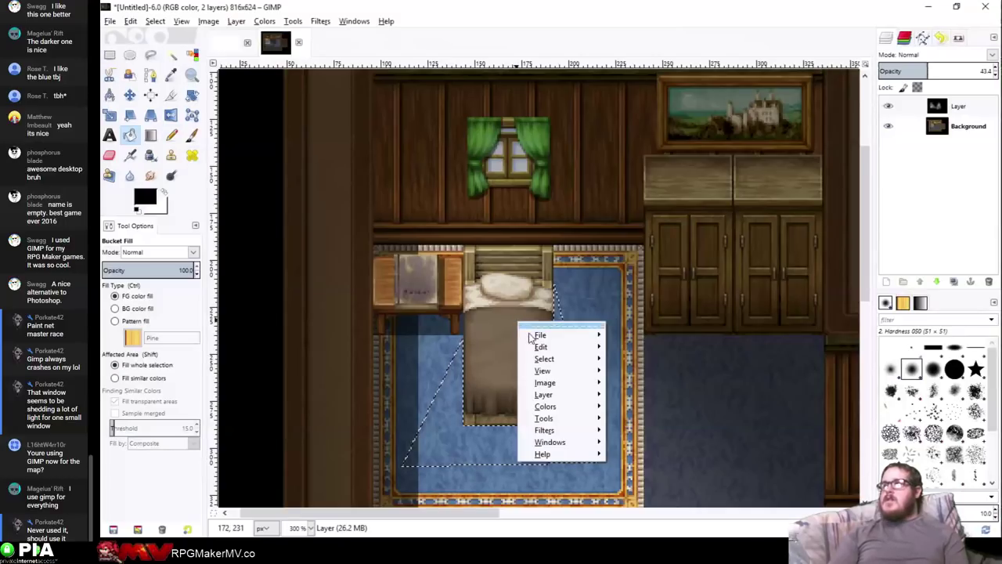
pyautogui.moveTo(561, 362)
pyautogui.click(638, 430)
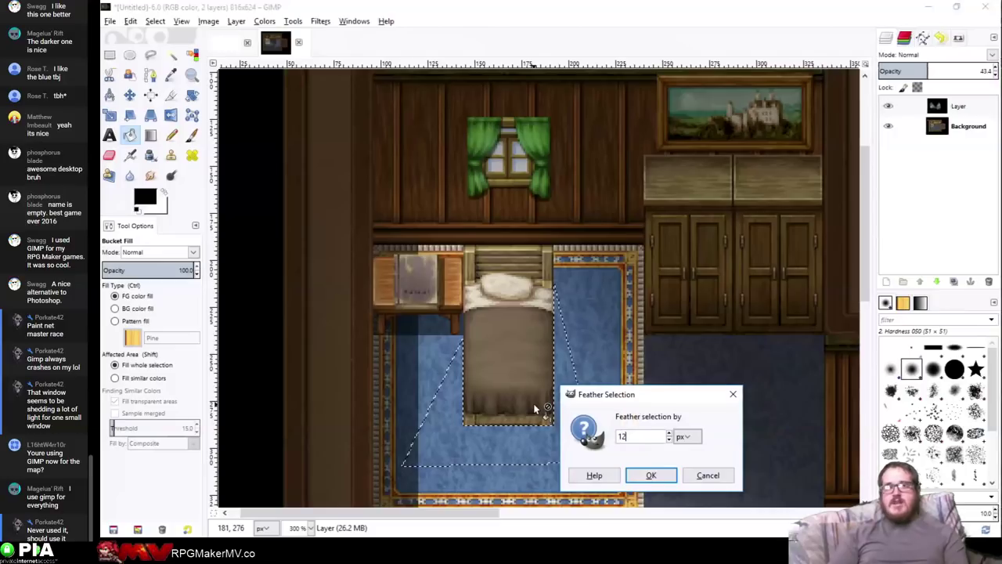
pyautogui.press('Return')
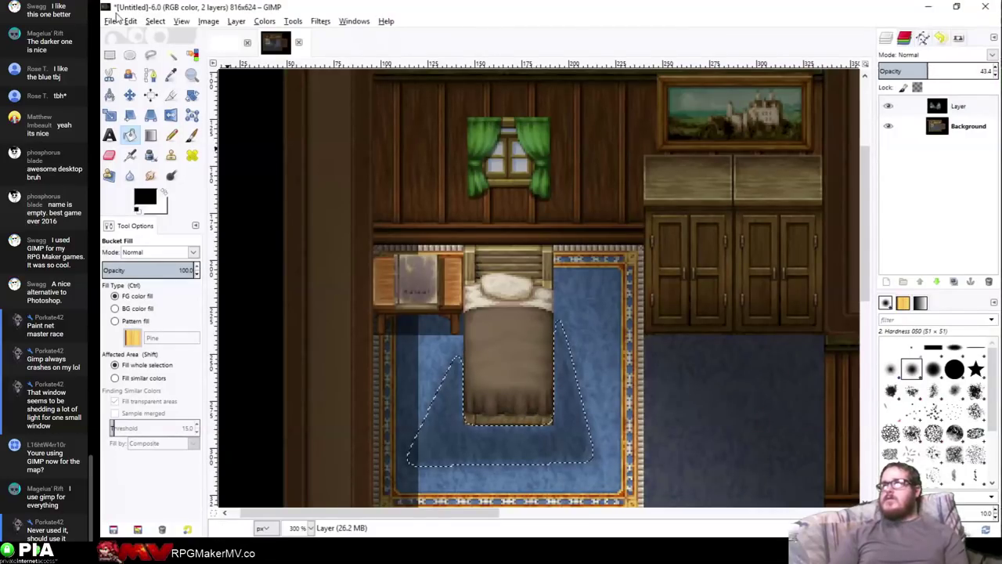
pyautogui.click(110, 54)
pyautogui.keyDown('ctrl'); pyautogui.scroll(-3, 613, 226); pyautogui.keyUp('ctrl')
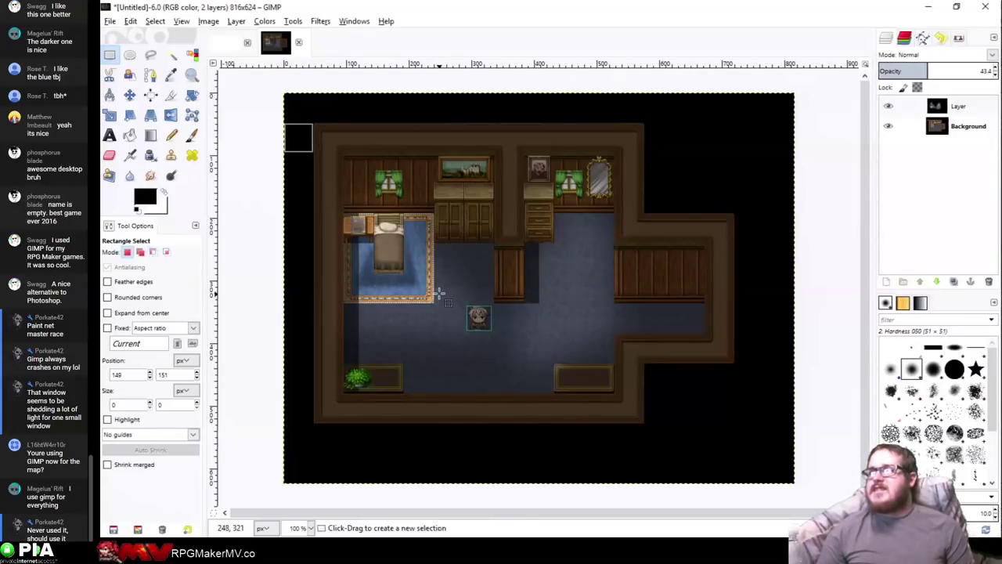
# Undo the bed shadow fill, refill the feathered selection with a fainter black and clear the selection
pyautogui.keyDown('ctrl'); pyautogui.scroll(2, 387, 271); pyautogui.keyUp('ctrl')
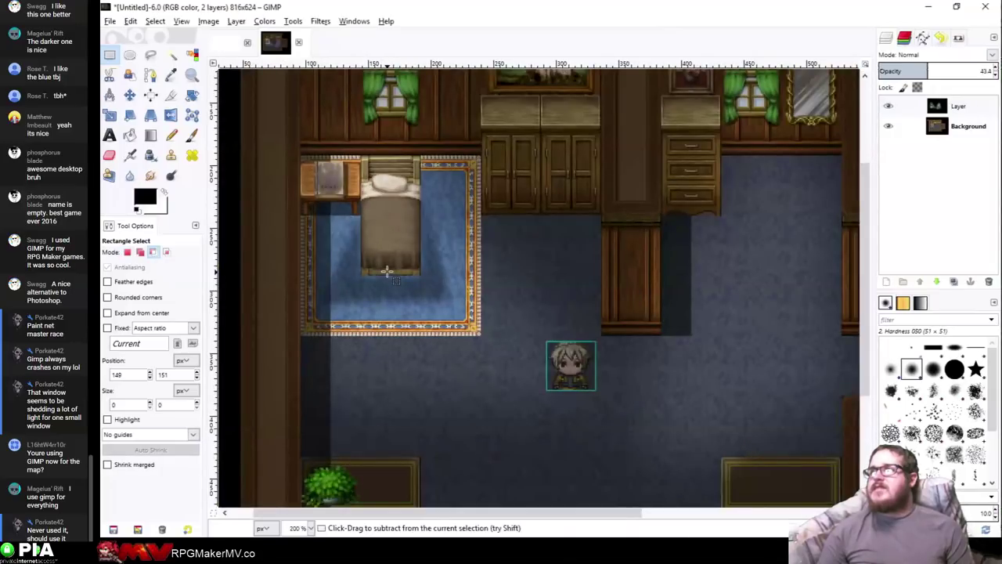
pyautogui.moveTo(387, 270); pyautogui.dragTo(340, 365, button='middle')
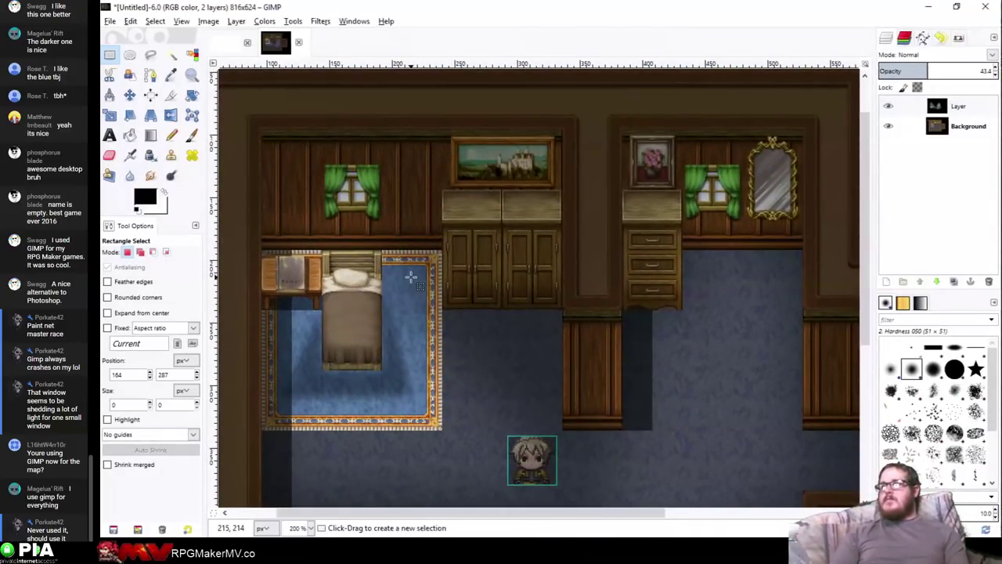
pyautogui.keyDown('ctrl'); pyautogui.scroll(-1, 454, 284); pyautogui.keyUp('ctrl')
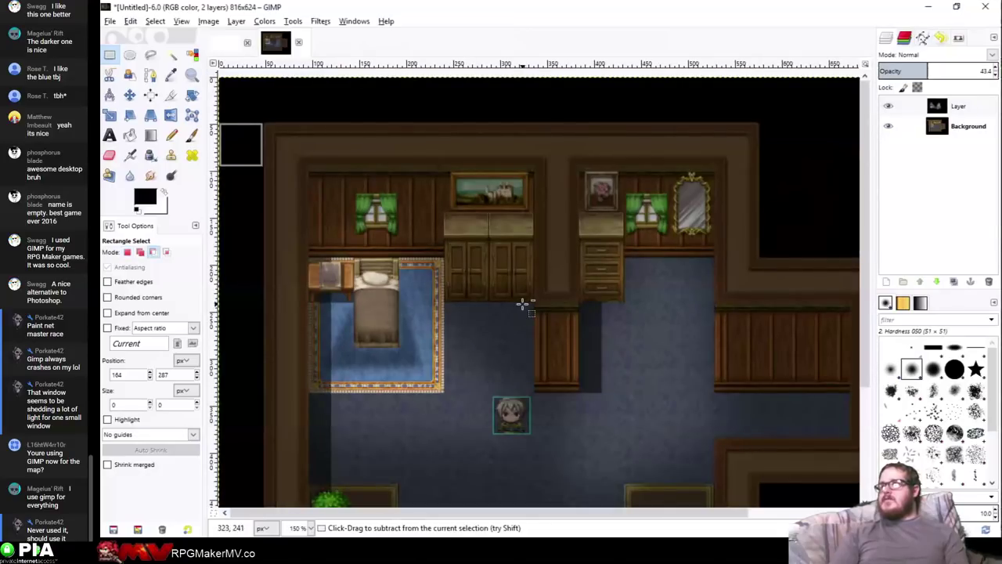
pyautogui.click(129, 135)
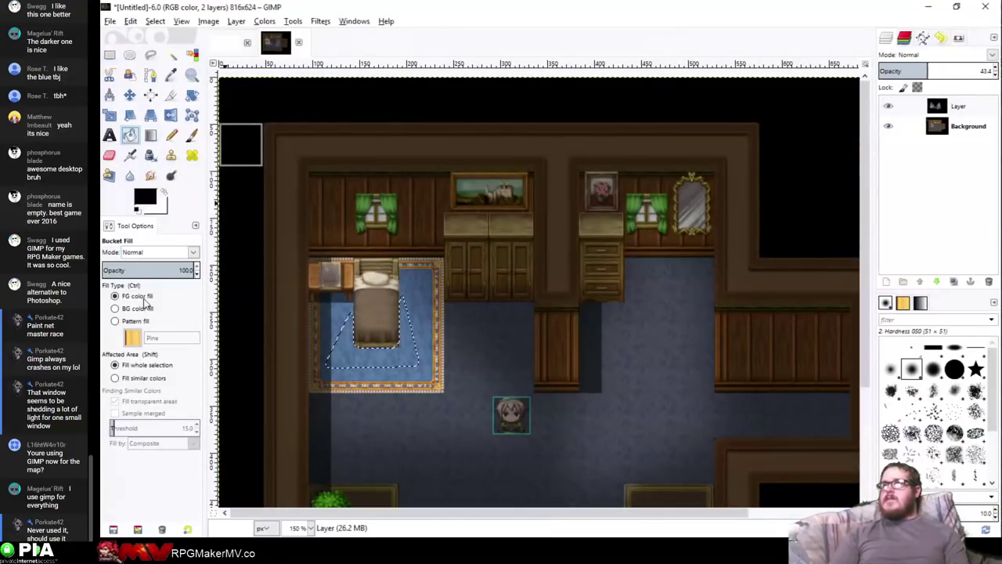
pyautogui.click(150, 135)
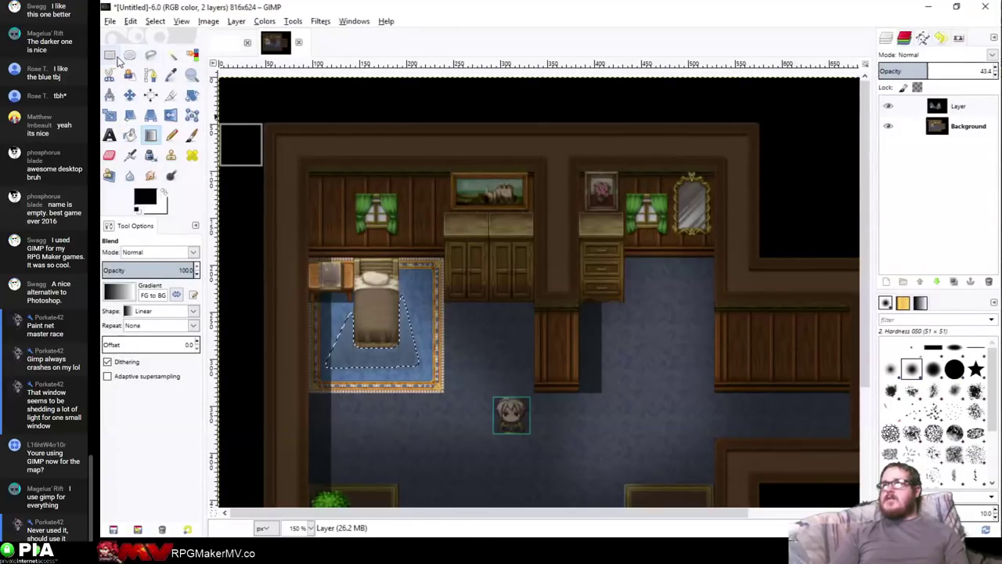
pyautogui.press('r')
pyautogui.click(436, 332)
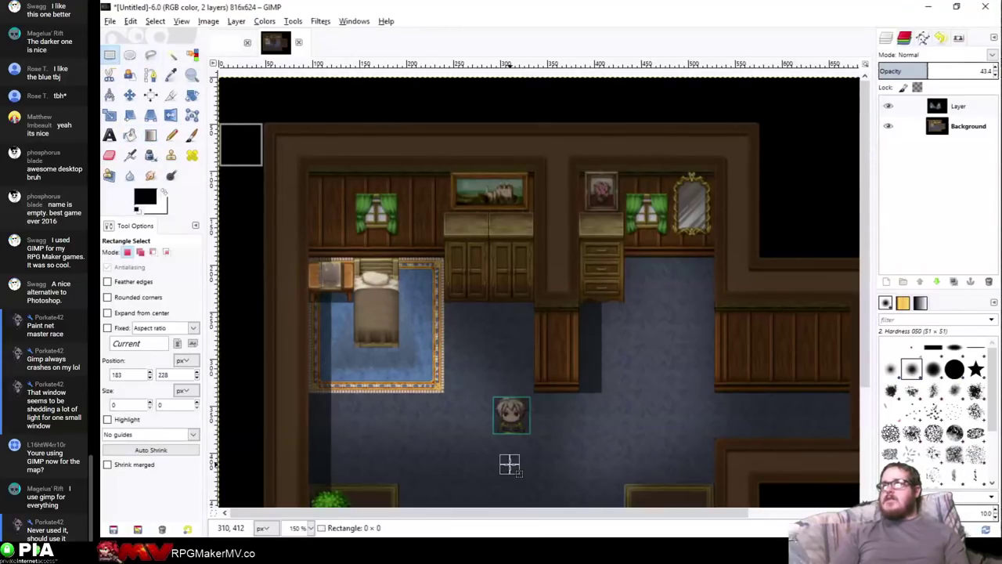
pyautogui.moveTo(510, 463); pyautogui.dragTo(519, 398, button='middle')
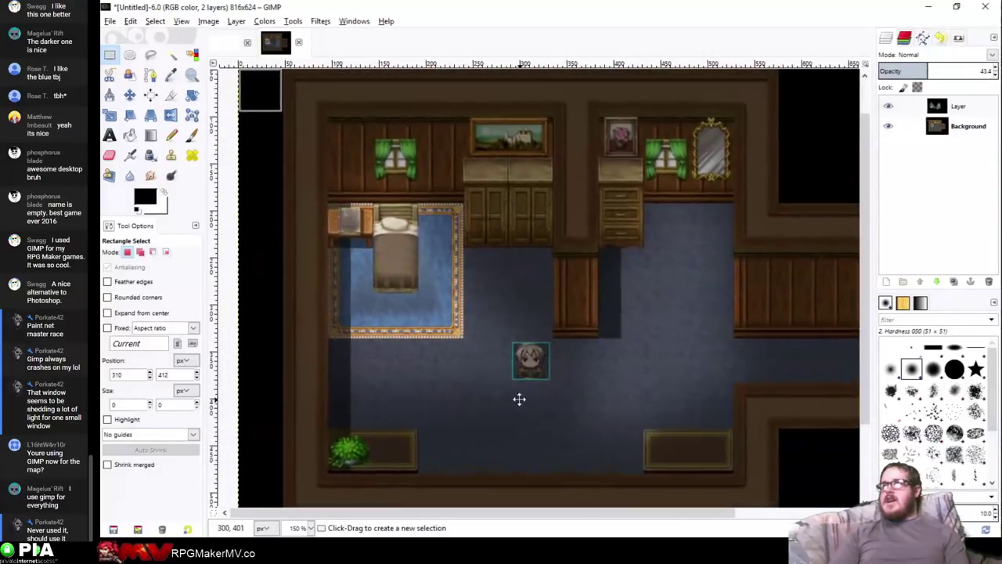
# Select a rectangle about 44 × 21 px on the rug directly below the desk beside the bed
pyautogui.keyDown('ctrl'); pyautogui.scroll(3, 336, 273); pyautogui.keyUp('ctrl')
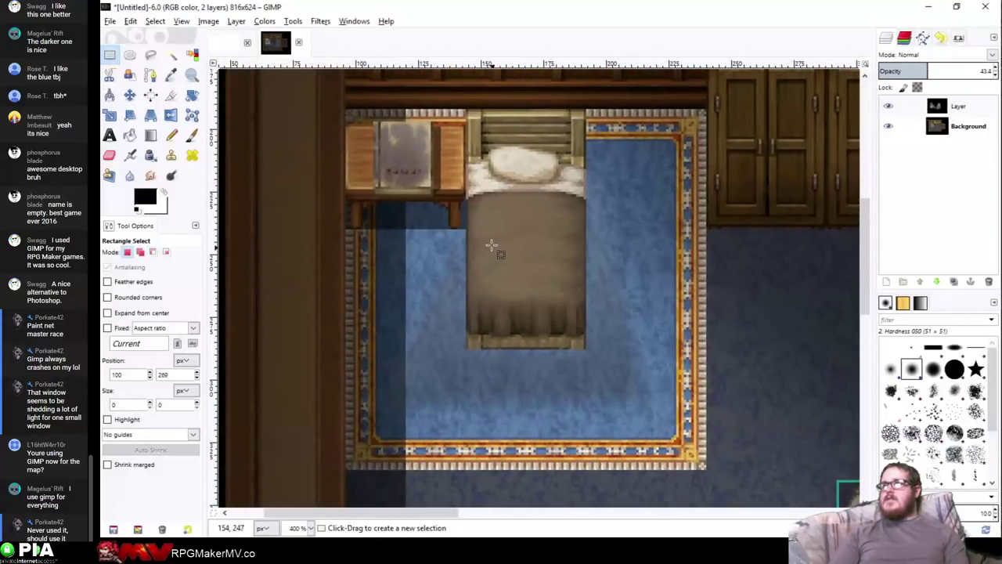
pyautogui.moveTo(459, 230); pyautogui.dragTo(349, 283)
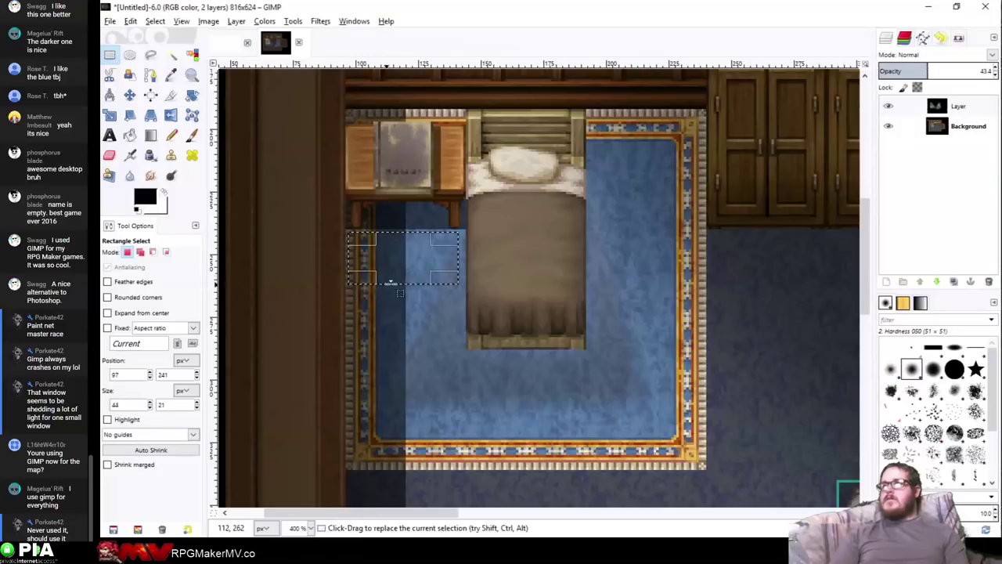
pyautogui.rightClick(421, 270)
pyautogui.moveTo(445, 304)
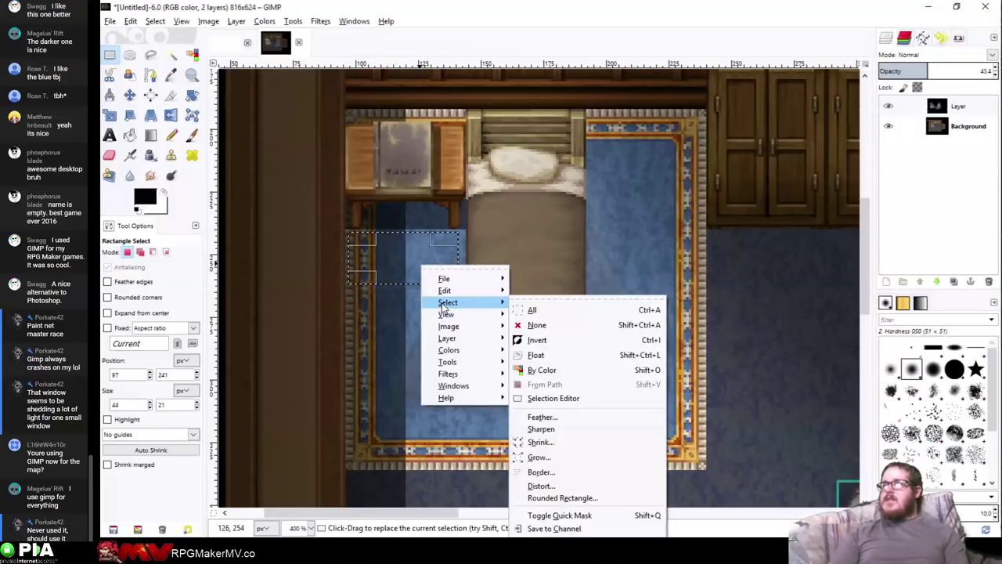
pyautogui.click(408, 312)
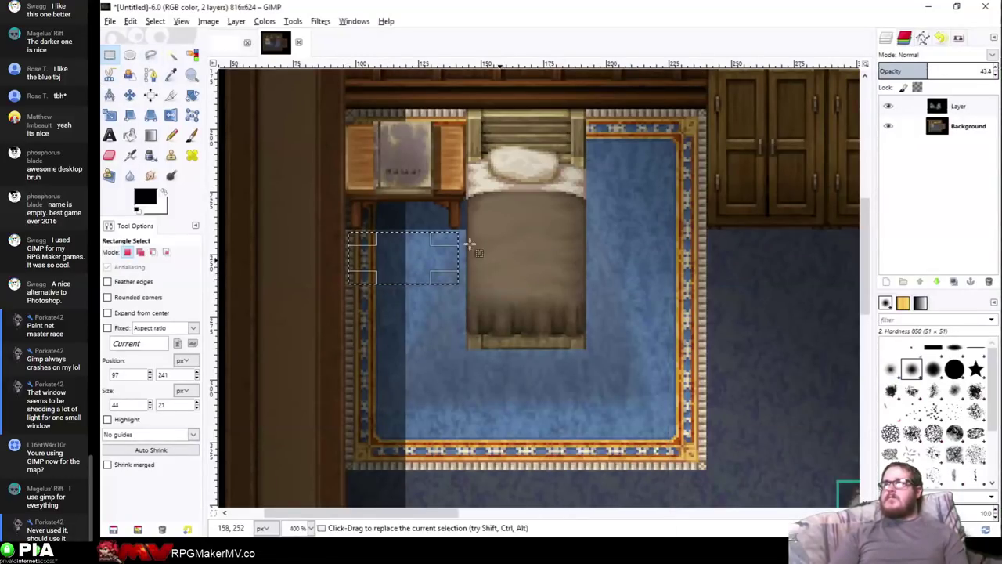
# Subtract a free-form polygon from the rectangle below the desk to slant its edge facing the bed
pyautogui.click(150, 55)
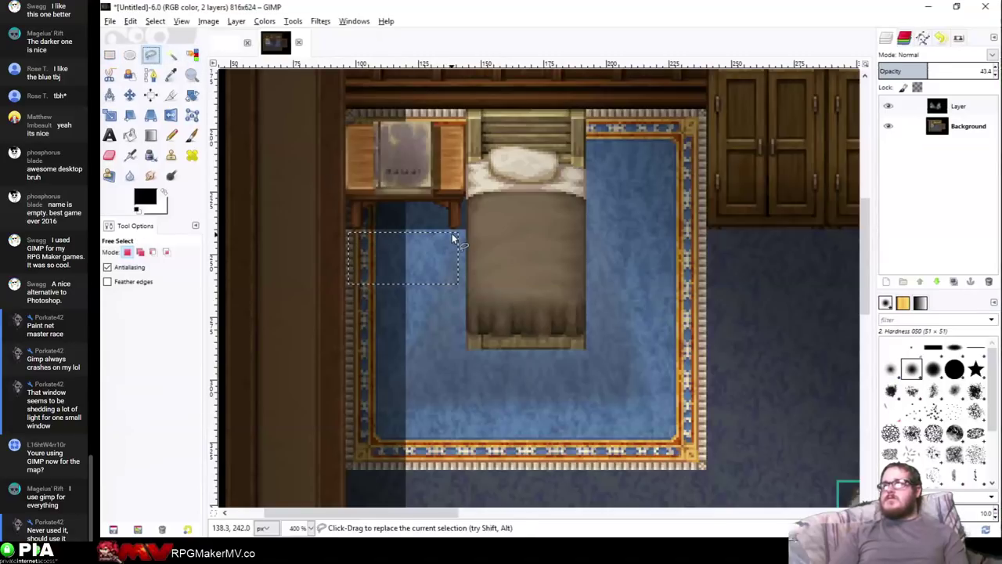
pyautogui.keyDown('ctrl'); pyautogui.click(458, 234); pyautogui.keyUp('ctrl')
pyautogui.click(361, 346)
pyautogui.click(471, 351)
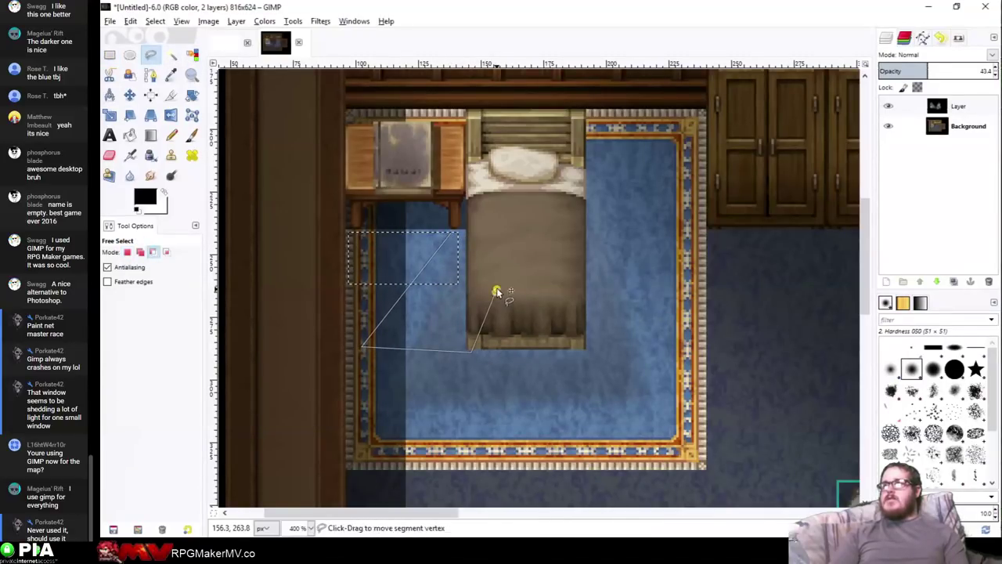
pyautogui.press('Return')
# Feather the slanted selection on the rug below the desk by 12 px
pyautogui.rightClick(418, 255)
pyautogui.moveTo(445, 296)
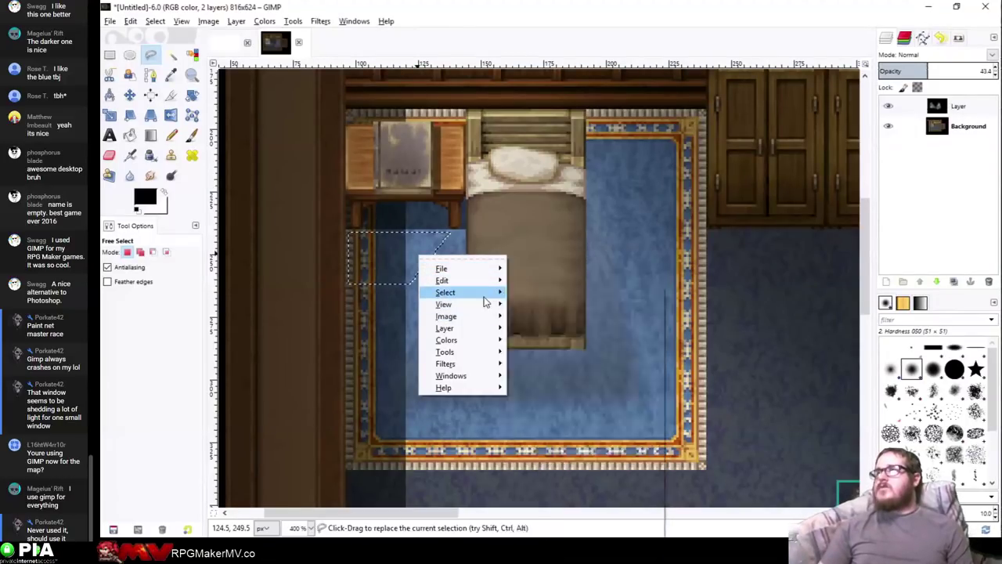
pyautogui.moveTo(484, 298)
pyautogui.click(589, 404)
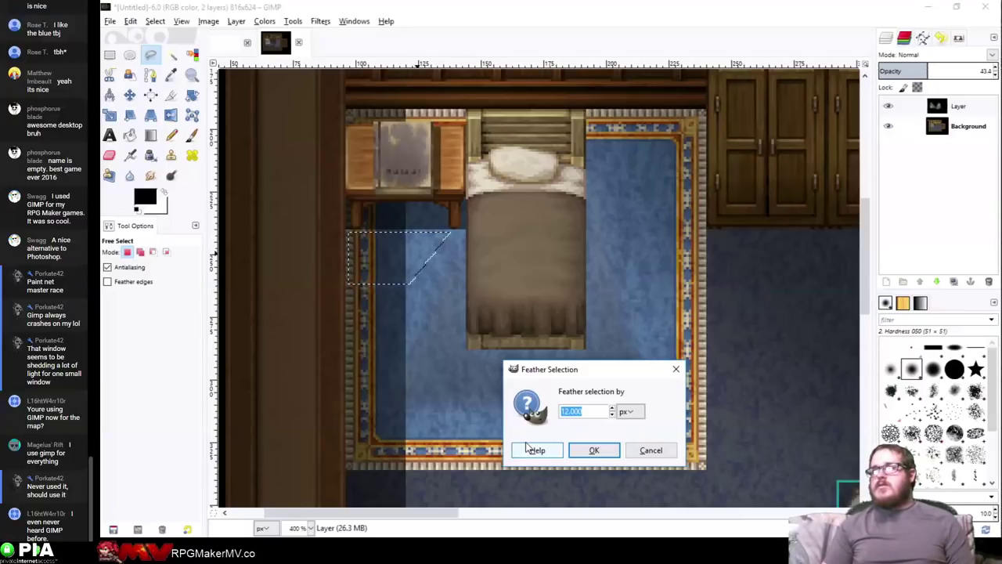
pyautogui.click(589, 450)
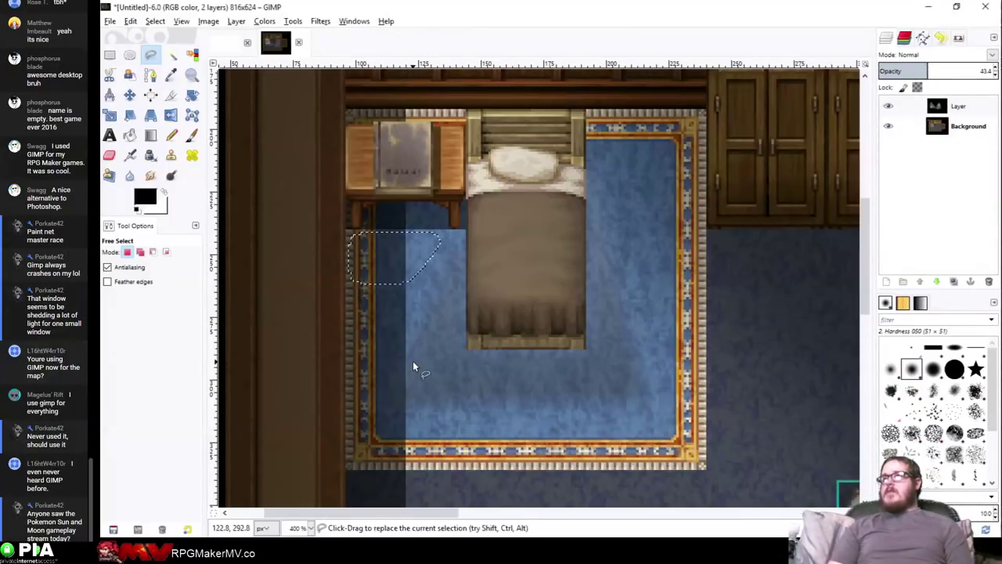
# Try a solid black bucket fill in the feathered selection below the desk, and undo it
pyautogui.click(130, 134)
pyautogui.click(356, 239)
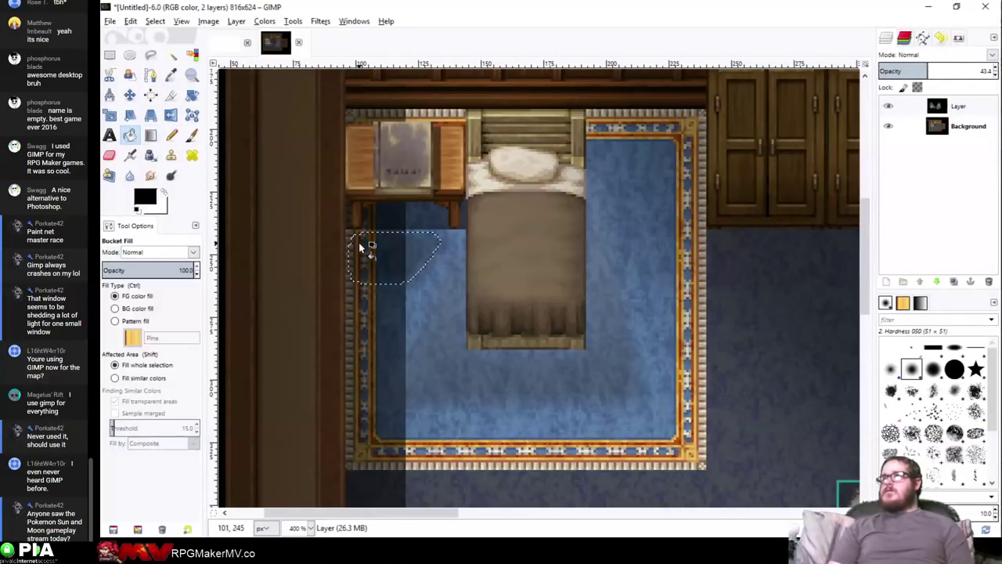
pyautogui.hotkey('ctrl', 'z')
# Try several upward linear foreground-to-background blends in the feathered selection below the desk, undoing each attempt
pyautogui.click(152, 135)
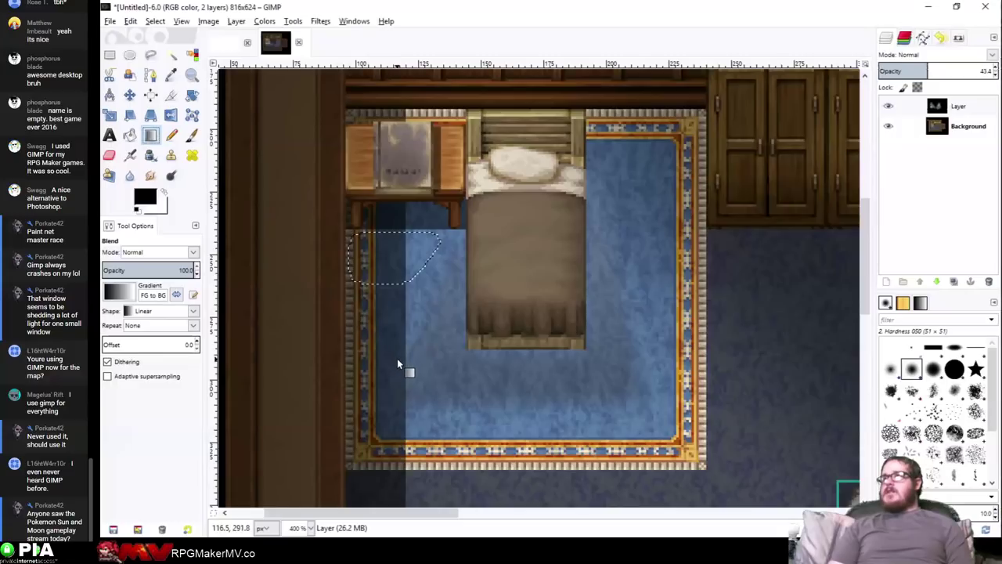
pyautogui.moveTo(397, 360); pyautogui.dragTo(403, 133)
pyautogui.hotkey('ctrl', 'z')
pyautogui.moveTo(357, 176); pyautogui.dragTo(379, 121)
pyautogui.hotkey('ctrl', 'z')
pyautogui.moveTo(405, 415); pyautogui.dragTo(401, 180)
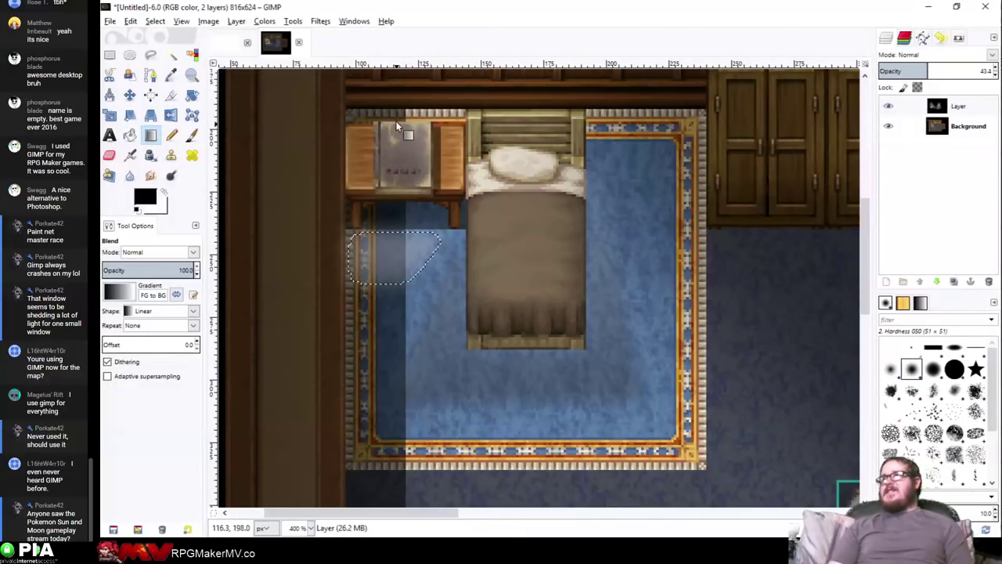
pyautogui.hotkey('ctrl', 'z')
pyautogui.moveTo(396, 319); pyautogui.dragTo(388, 116)
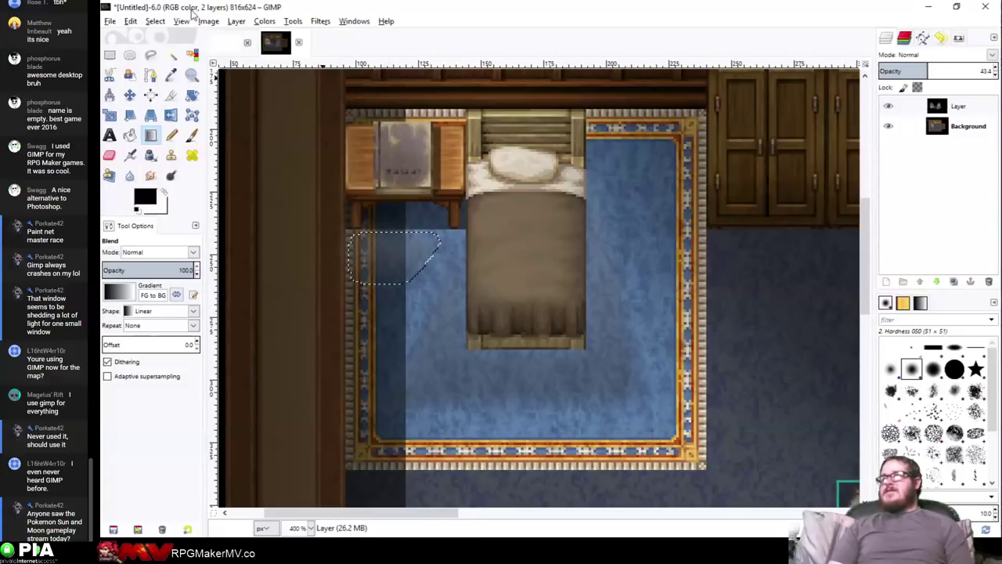
pyautogui.hotkey('ctrl', 'z')
# Blend a linear black-to-white gradient from the selection below the desk down past the rug's lower edge, and clear the selection
pyautogui.moveTo(411, 239); pyautogui.dragTo(410, 486)
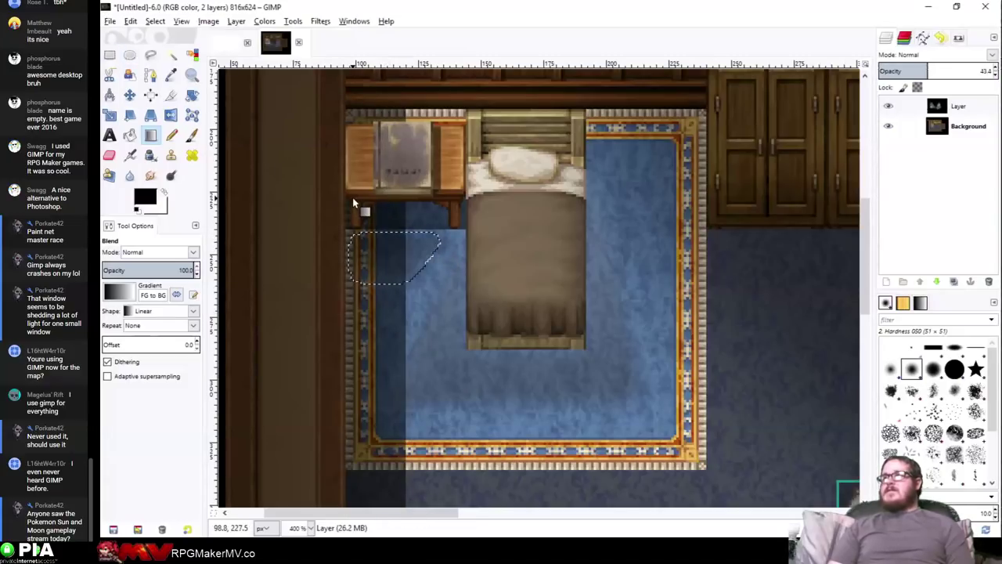
pyautogui.click(110, 55)
pyautogui.click(566, 249)
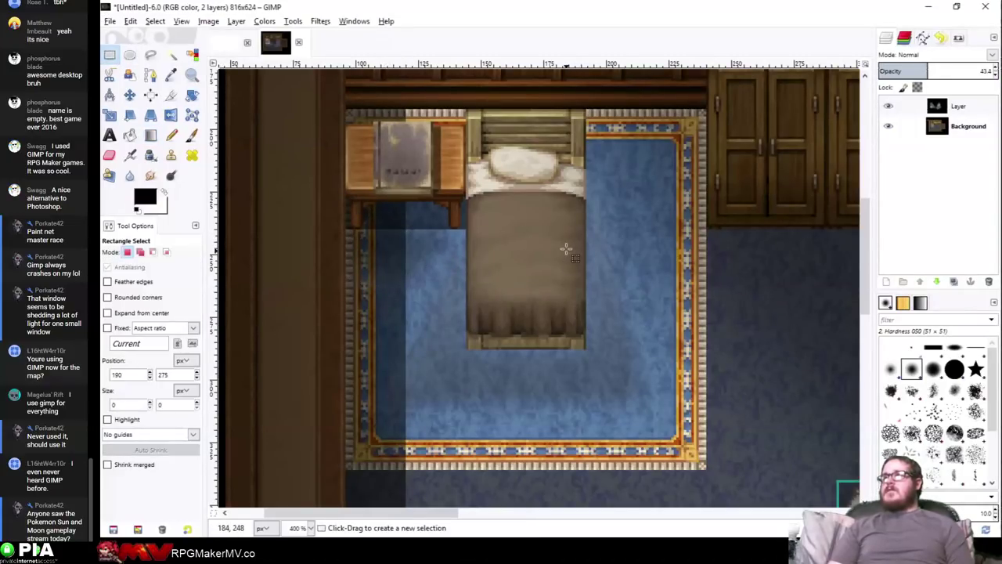
# Hide the Background layer of the lighting image
pyautogui.keyDown('ctrl'); pyautogui.scroll(-3, 565, 248); pyautogui.keyUp('ctrl')
pyautogui.keyDown('ctrl'); pyautogui.scroll(-2, 566, 248); pyautogui.keyUp('ctrl')
pyautogui.keyDown('ctrl'); pyautogui.scroll(1, 565, 248); pyautogui.keyUp('ctrl')
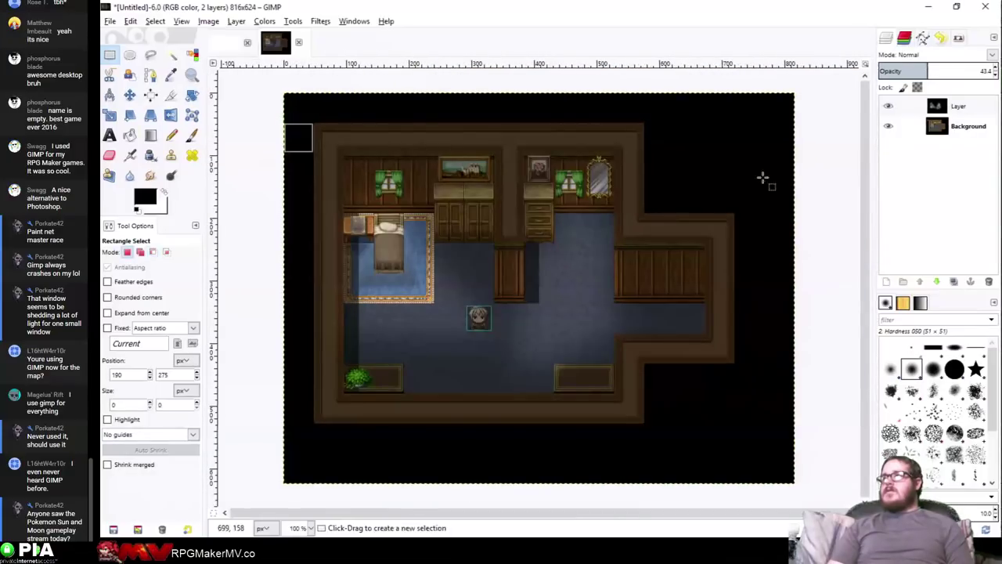
pyautogui.click(888, 126)
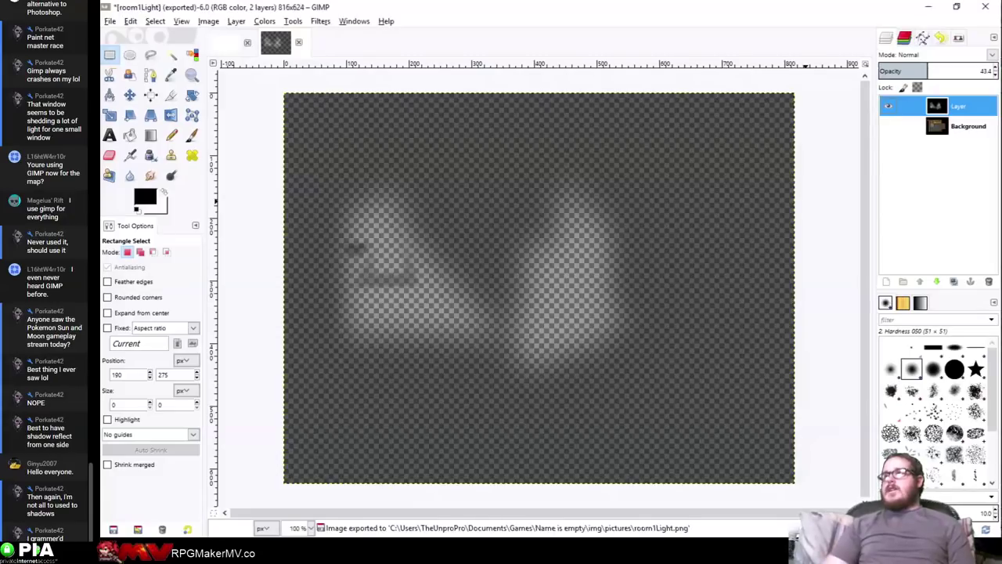
# Switch to RPG Maker MV and create an event with a Parallel trigger on floor tile 9,6 of the Alex's Room map
pyautogui.hotkey('alt', 'Tab')
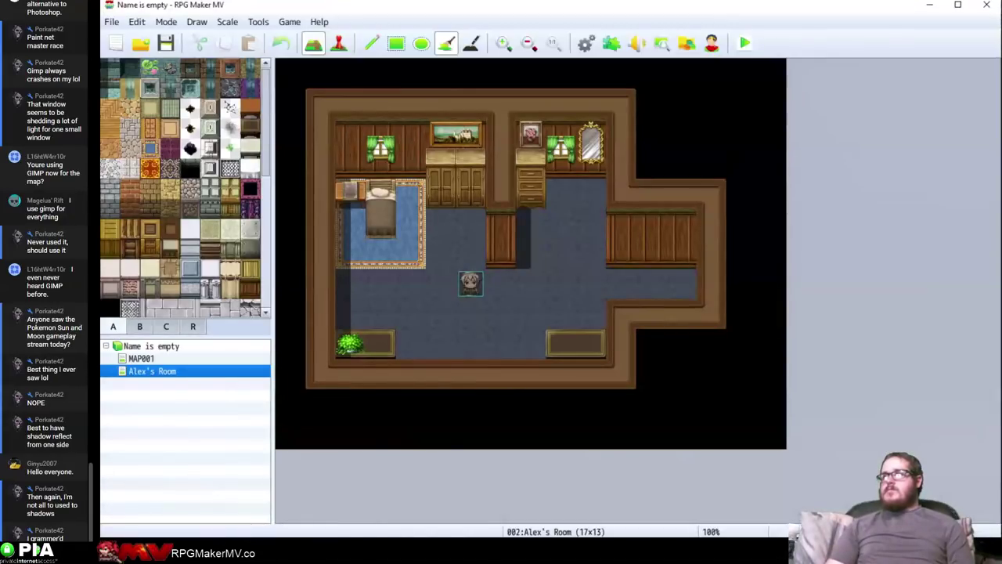
pyautogui.hotkey('alt', 'Tab')
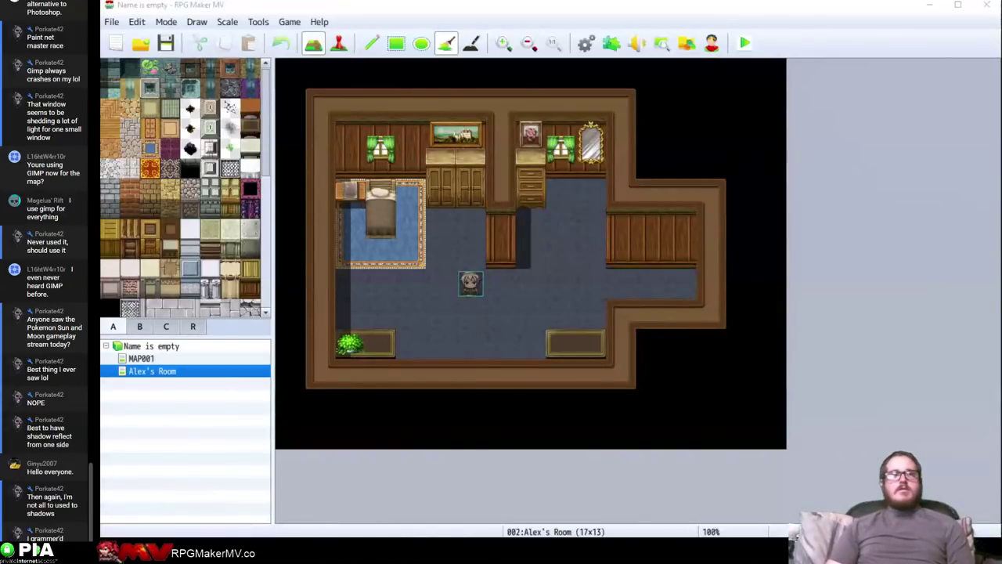
pyautogui.click(532, 293)
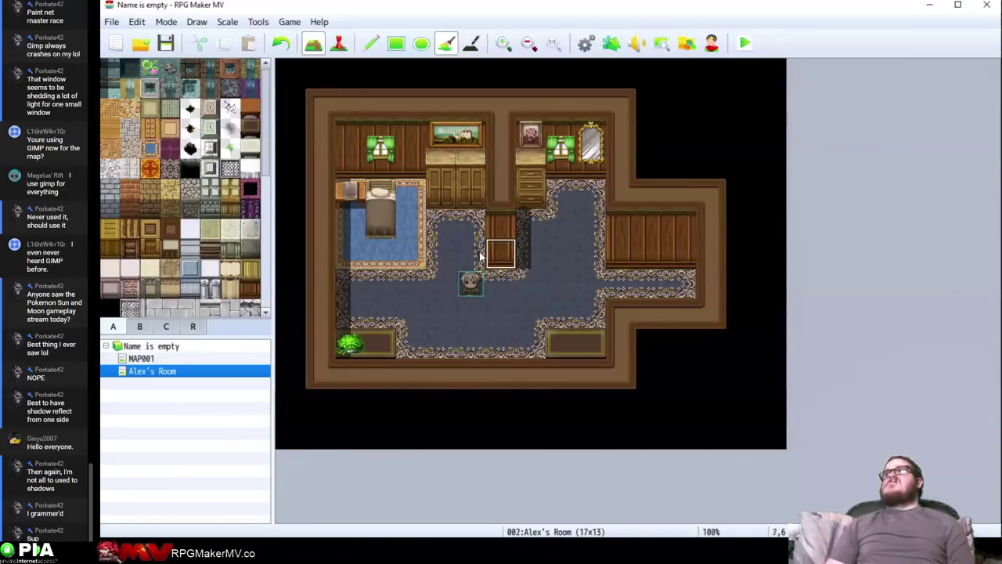
pyautogui.hotkey('ctrl', 'z')
pyautogui.click(339, 42)
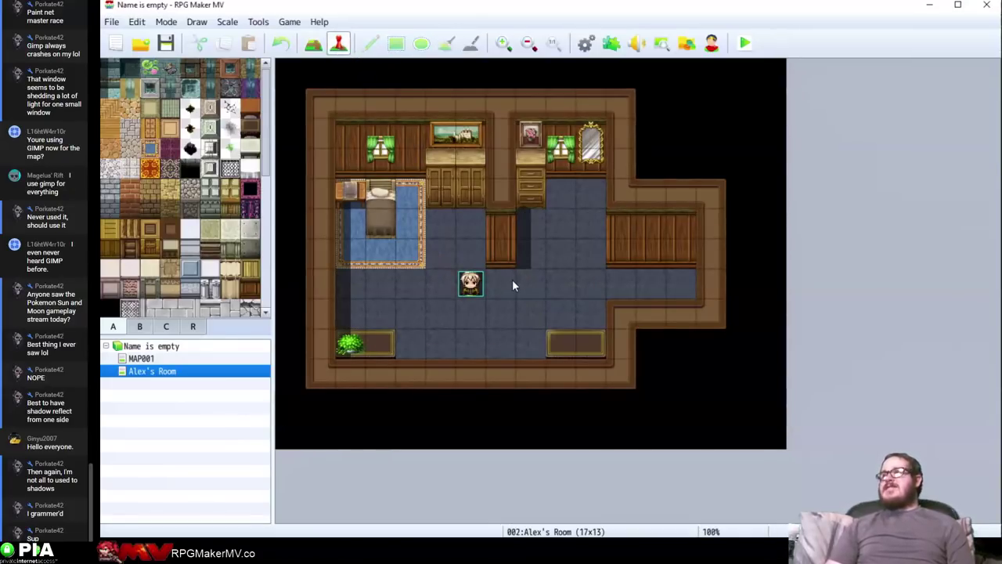
pyautogui.doubleClick(562, 259)
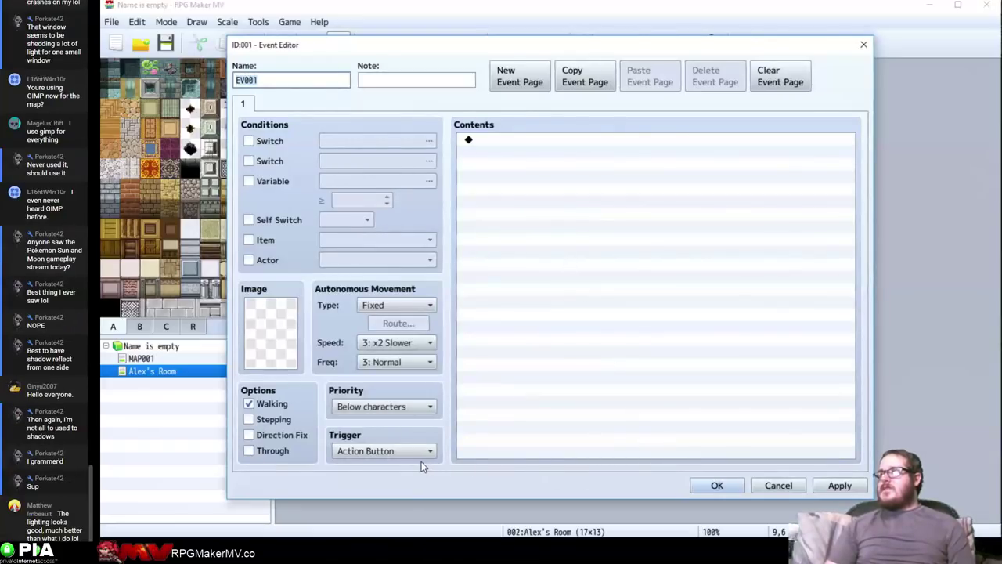
pyautogui.click(423, 452)
pyautogui.click(368, 525)
# Add a Show Picture command to the event using room1Light as picture 1 with upper-left origin at 0,0, and save the event
pyautogui.doubleClick(561, 284)
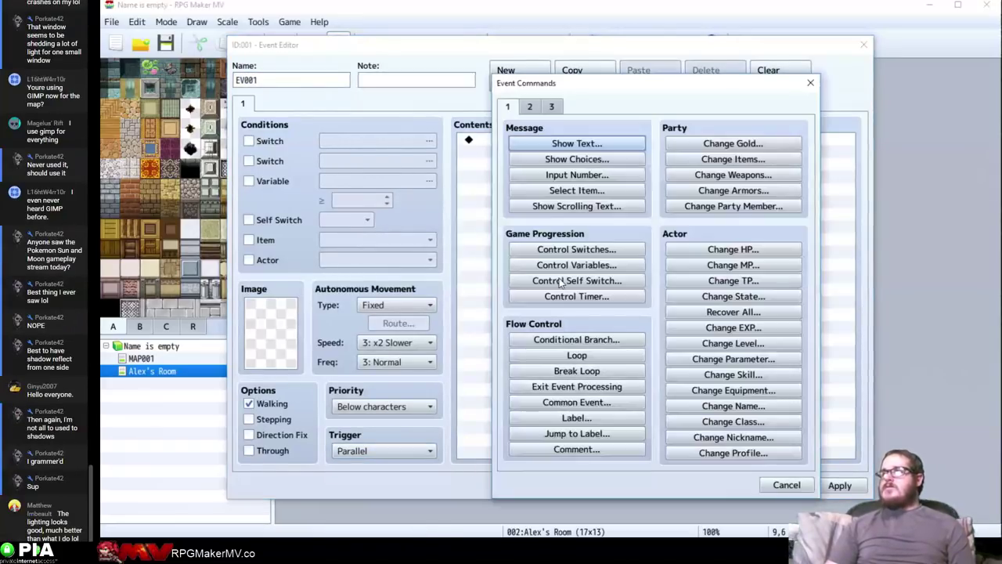
pyautogui.click(529, 107)
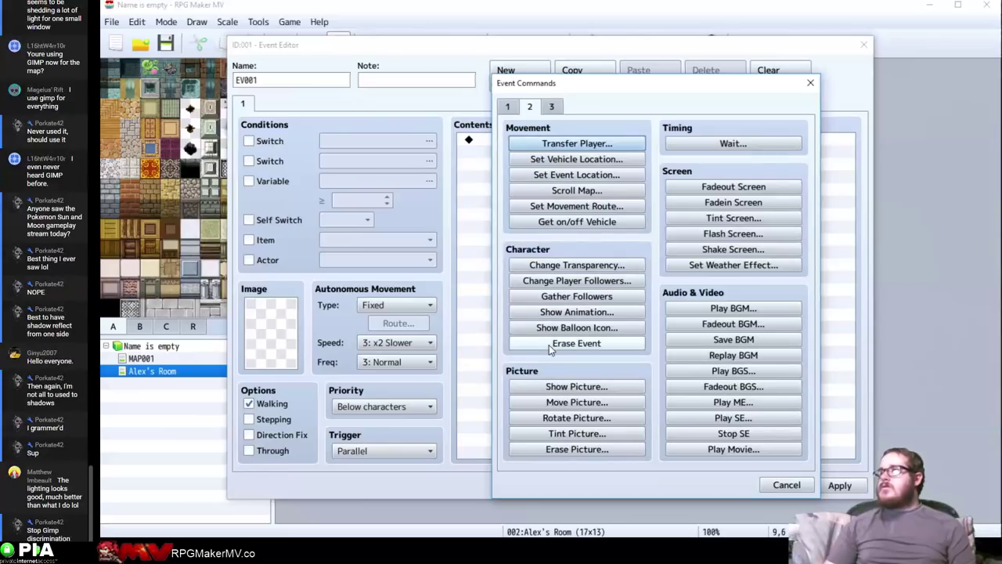
pyautogui.click(558, 387)
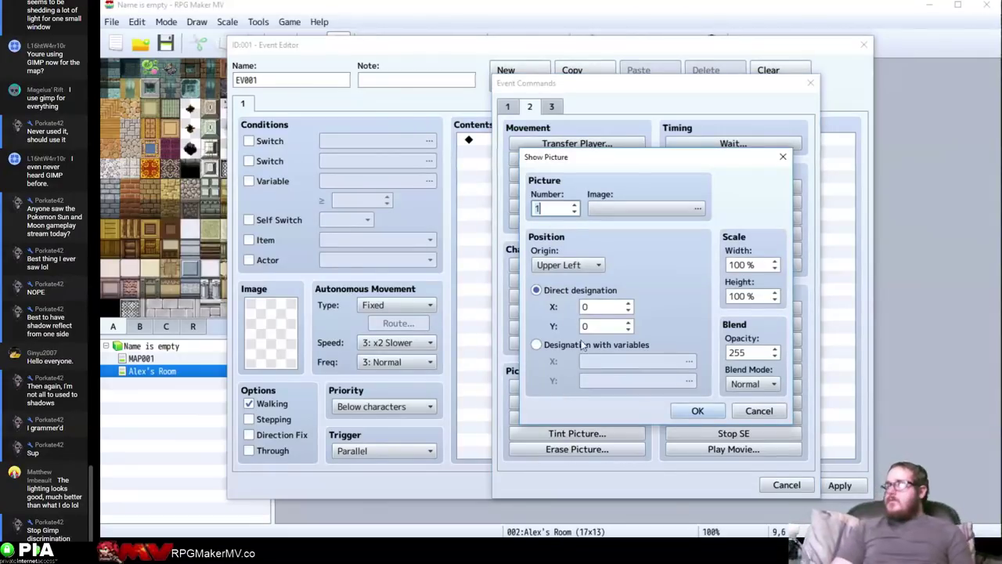
pyautogui.click(605, 209)
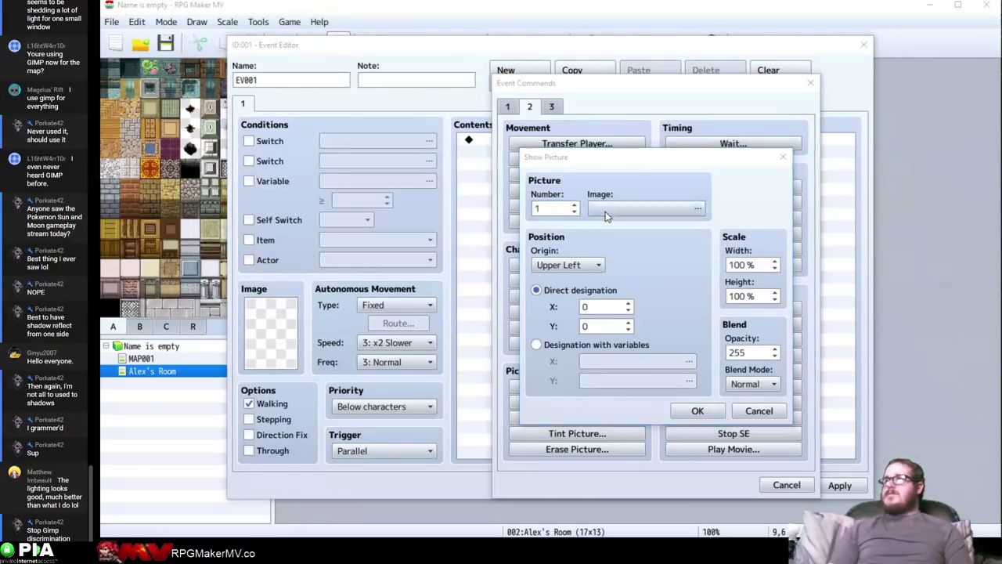
pyautogui.click(458, 178)
pyautogui.doubleClick(443, 180)
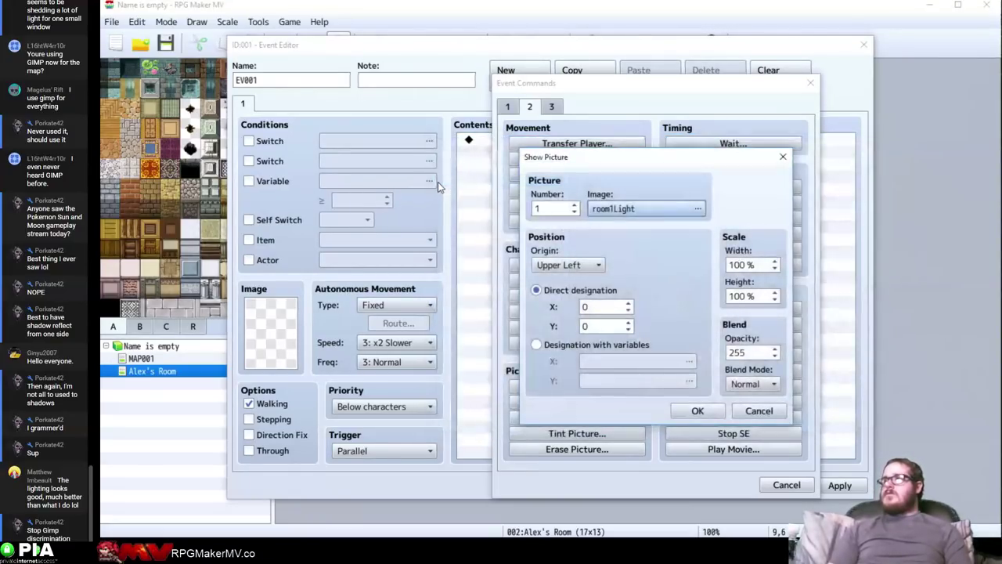
pyautogui.click(680, 417)
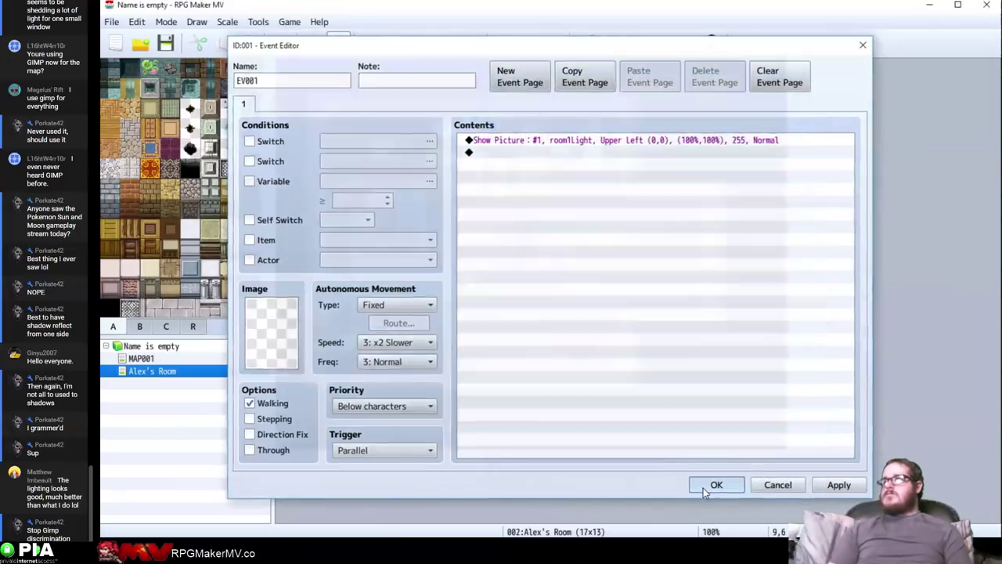
pyautogui.click(712, 483)
# Run a playtest with the game changes saved, and start a new game
pyautogui.click(744, 43)
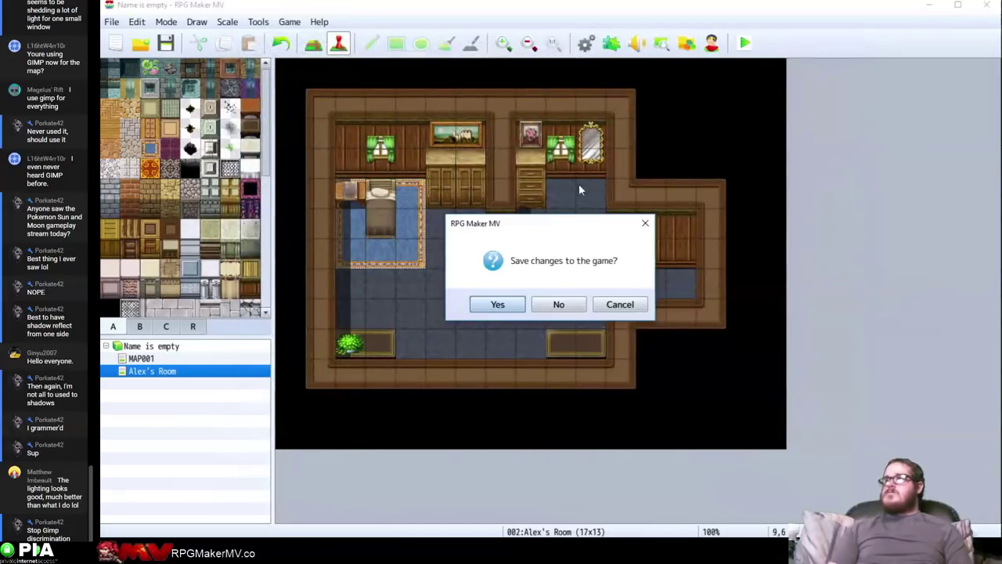
pyautogui.click(507, 301)
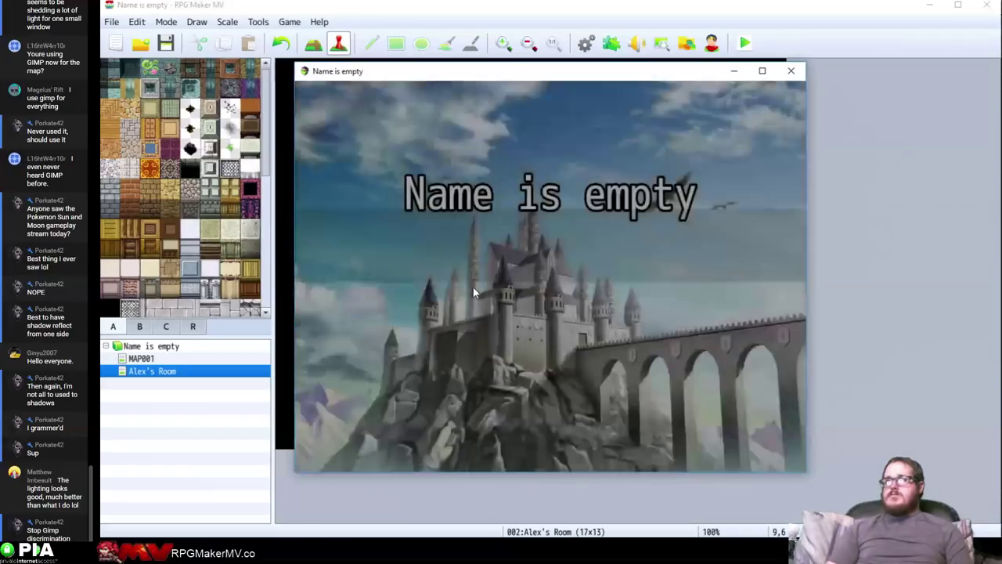
pyautogui.press('Return')
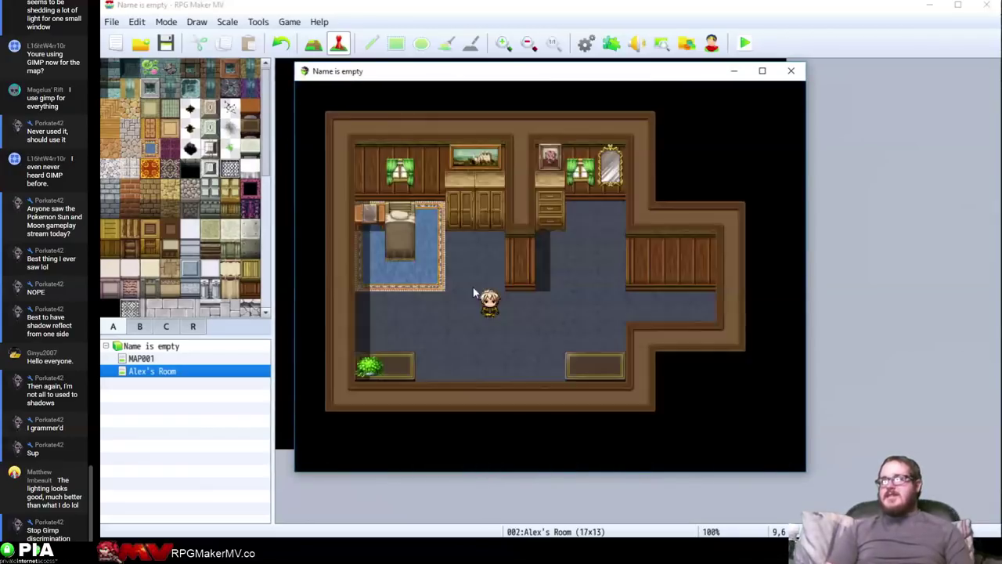
# Walk the character around the bed, rug, floor and hallway entrance to examine the lighting overlay in the playtest
pyautogui.press('Left')
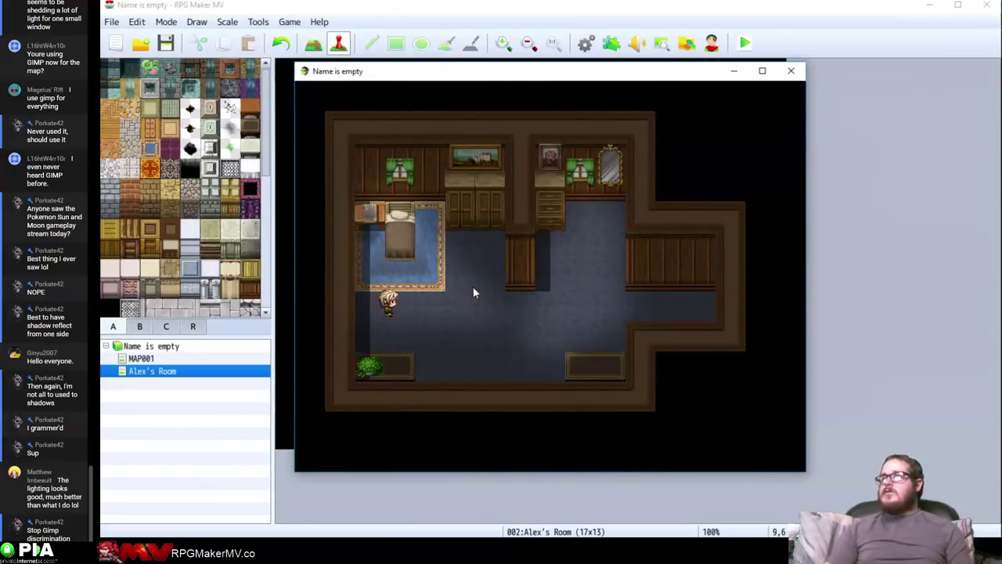
pyautogui.press('Right')
pyautogui.press('Up')
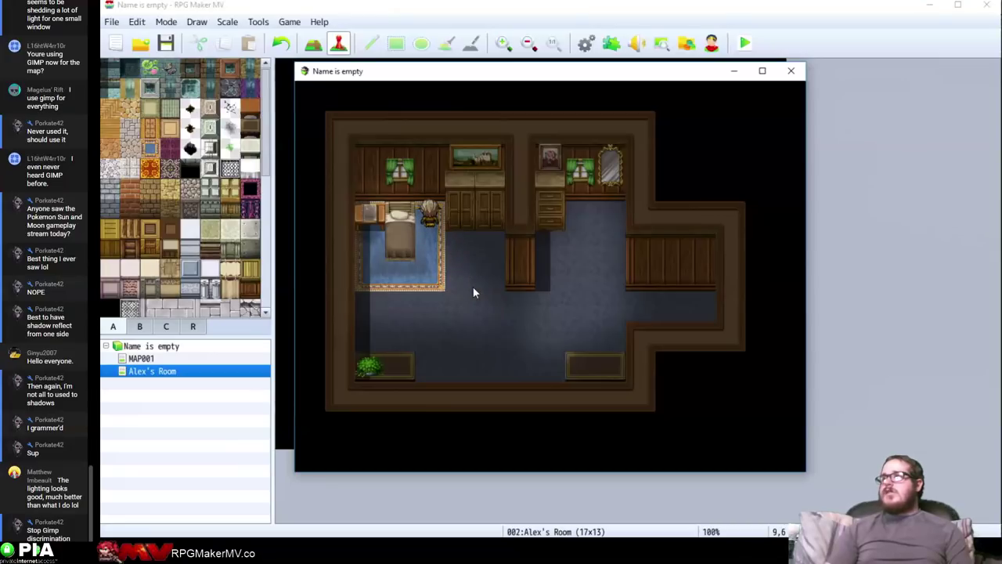
pyautogui.press('Down')
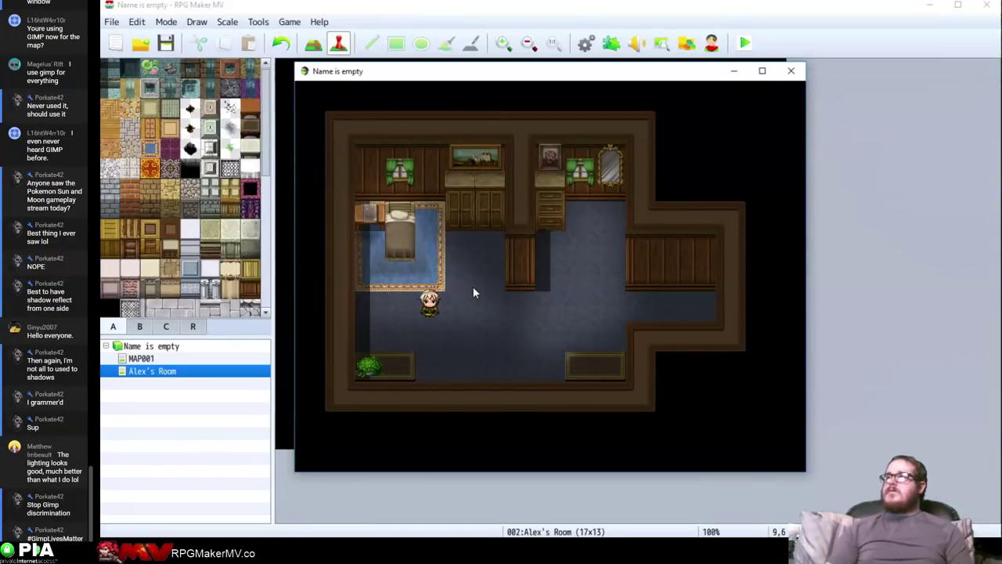
pyautogui.press('Right')
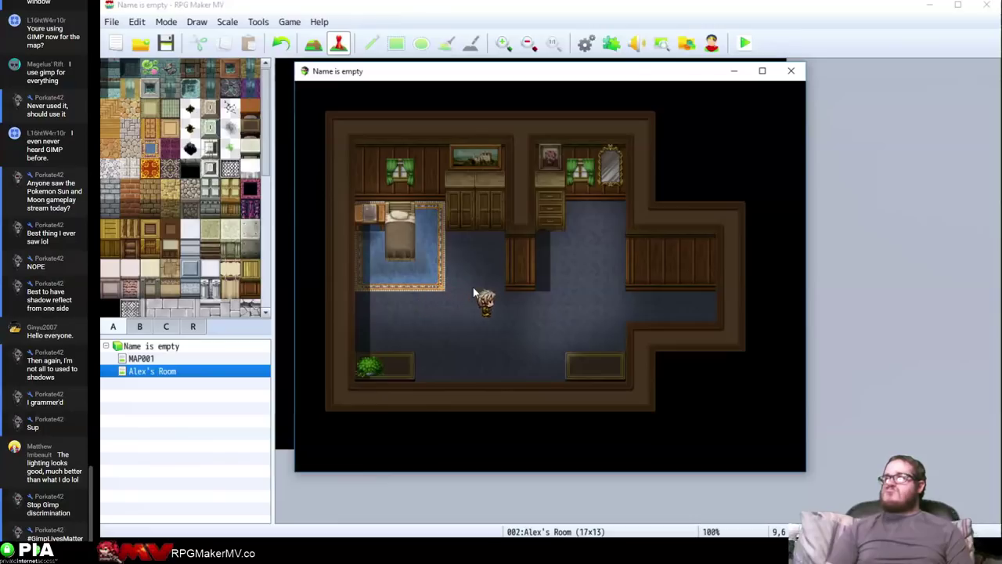
pyautogui.press('Up')
pyautogui.press('Down')
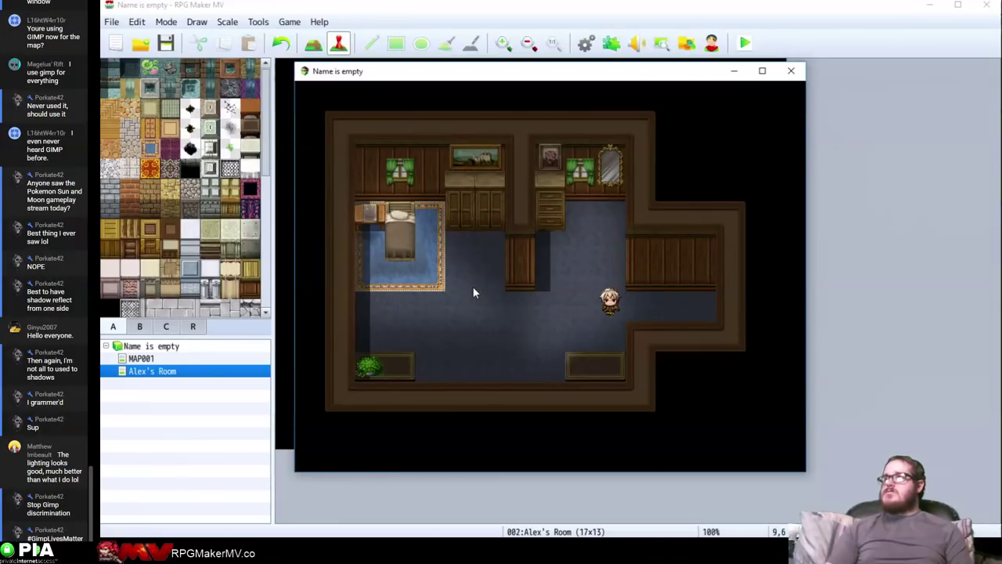
pyautogui.press('Left')
pyautogui.press('Left')
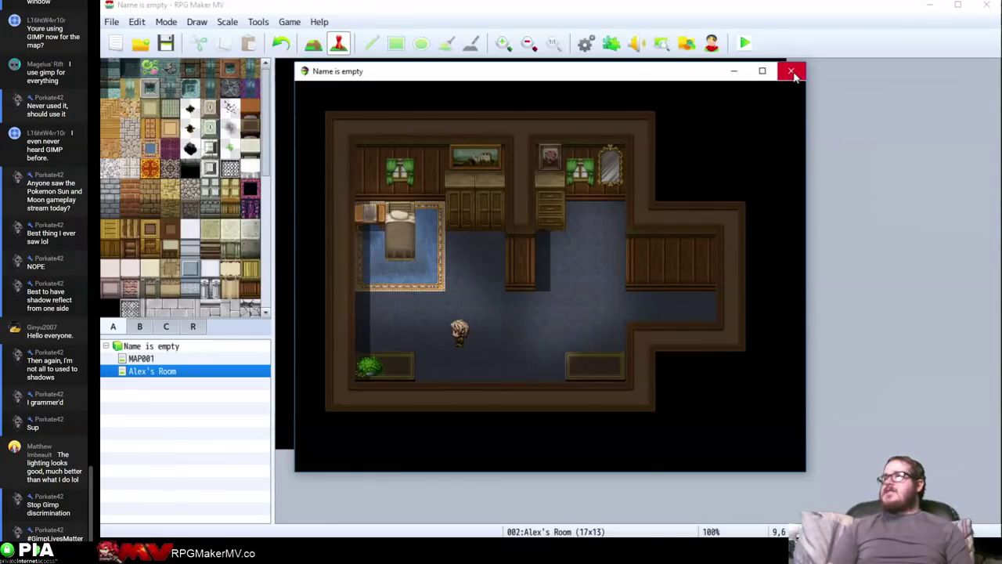
pyautogui.press('Left')
pyautogui.press('Up')
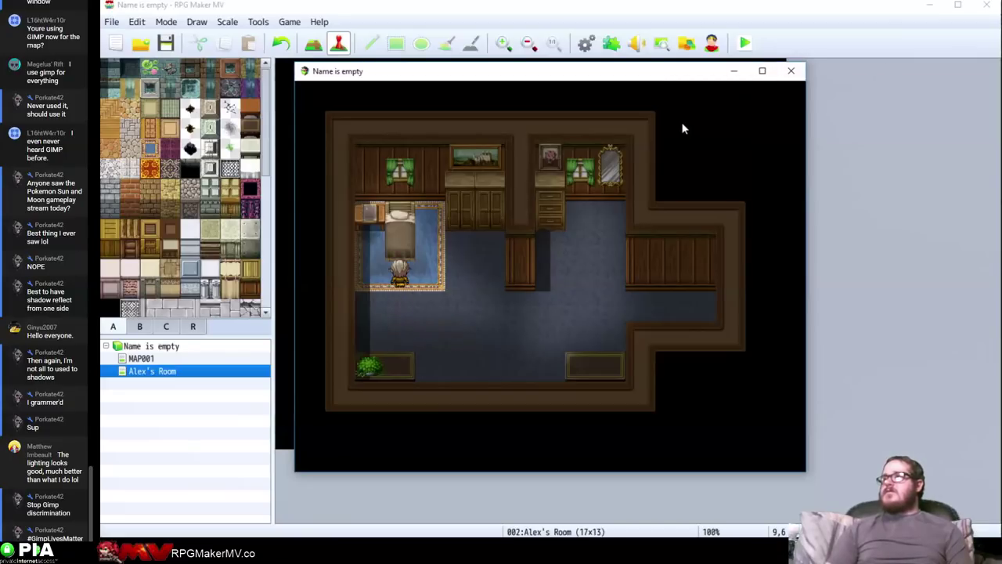
pyautogui.press('Right')
pyautogui.press('Up')
pyautogui.press('Down')
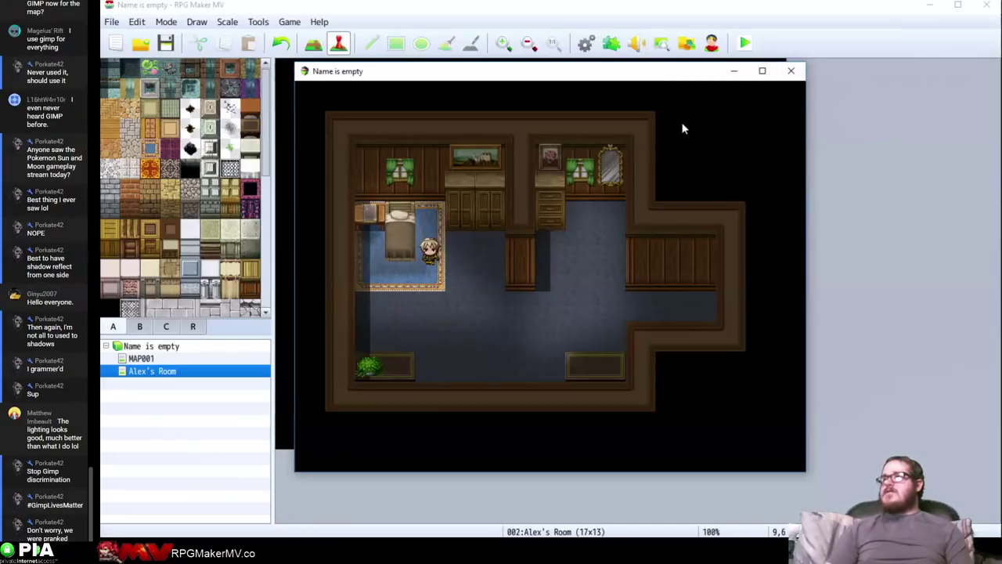
pyautogui.press('Left')
pyautogui.press('Up')
pyautogui.press('Down')
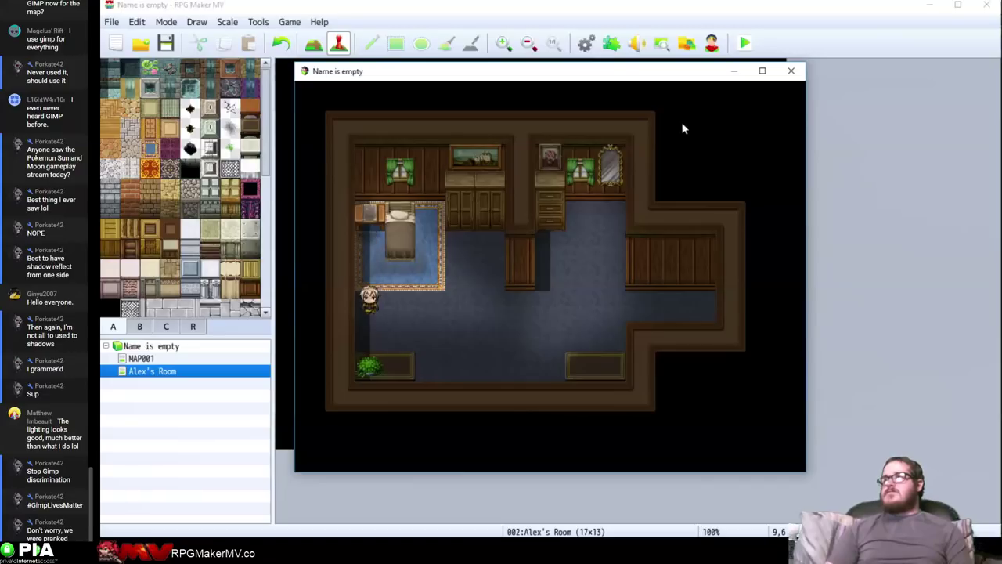
pyautogui.press('Right')
pyautogui.press('Up')
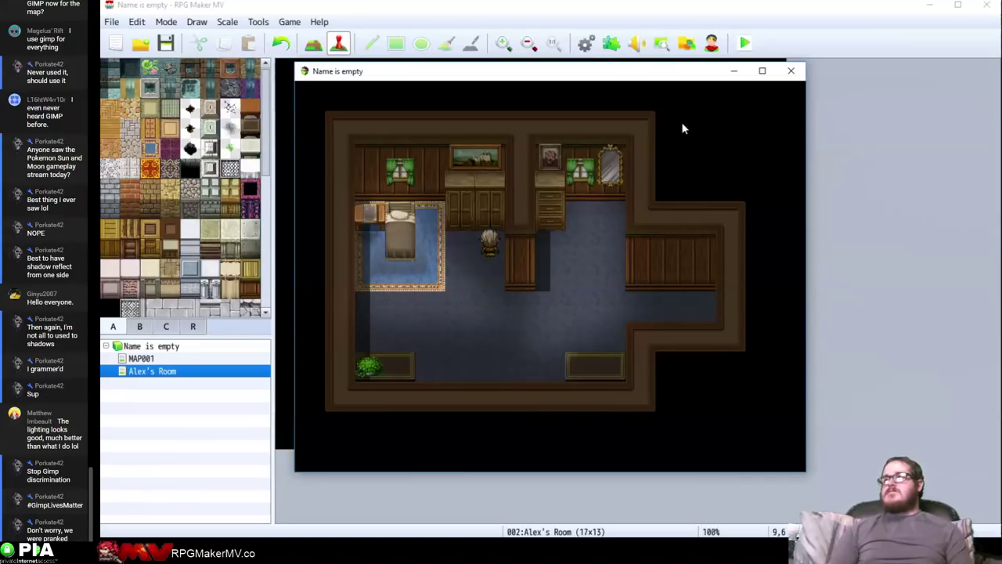
# Close the playtest window to return to the Alex's Room map in the editor
pyautogui.click(790, 71)
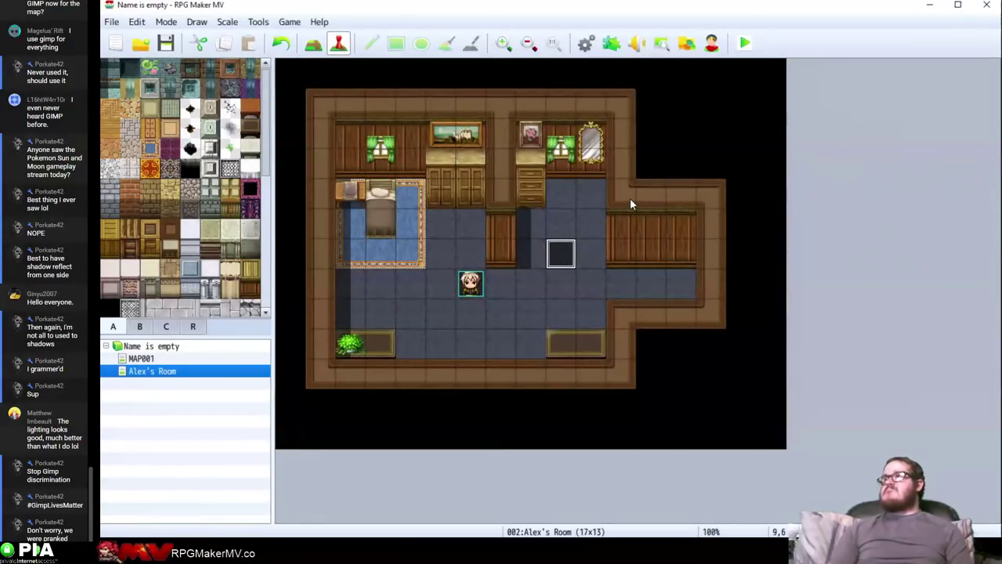
pyautogui.click(549, 373)
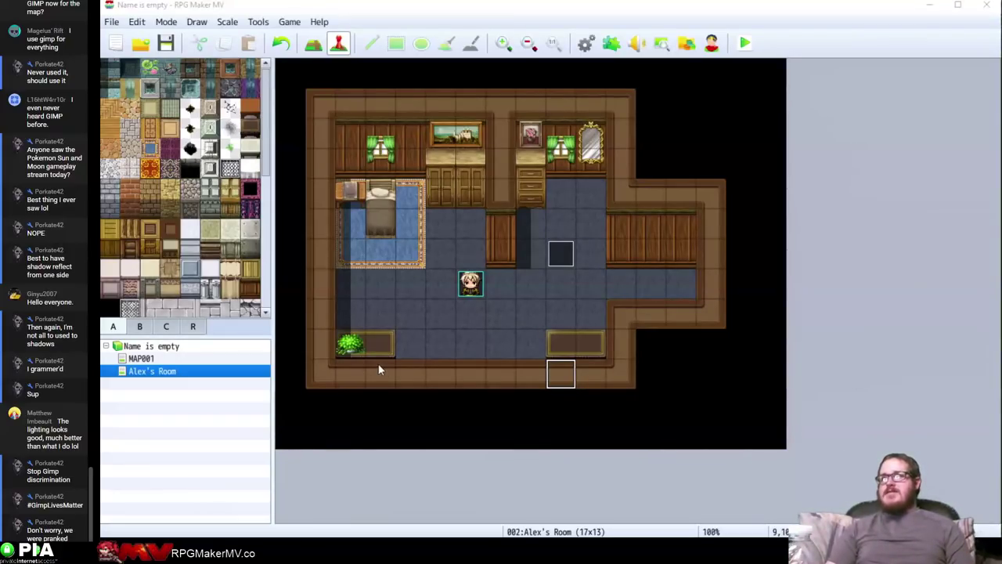
pyautogui.click(440, 345)
# Delete the picture event on tile 9,6 and move the player's starting position to tile 5,6 beside the rug
pyautogui.click(559, 259)
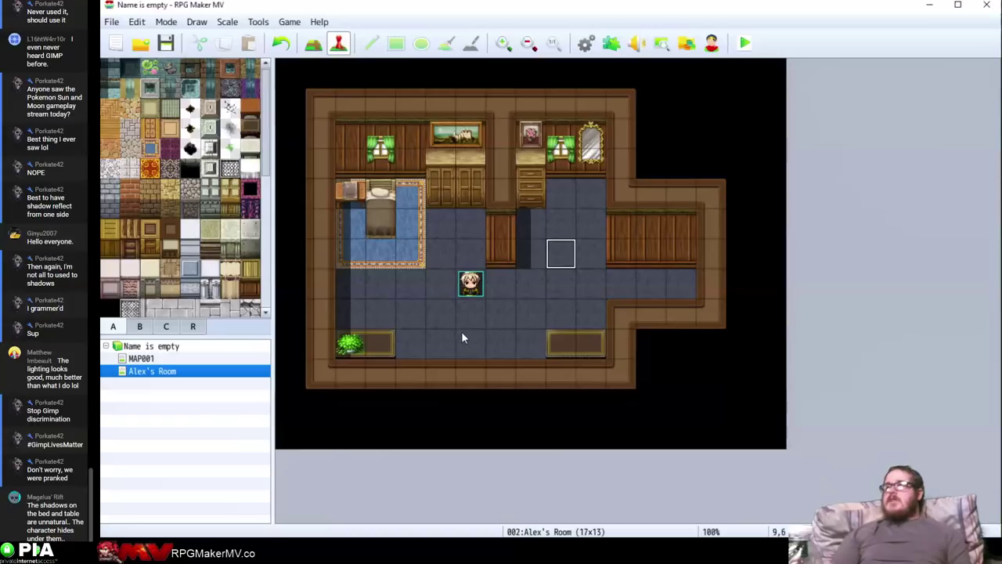
pyautogui.click(462, 335)
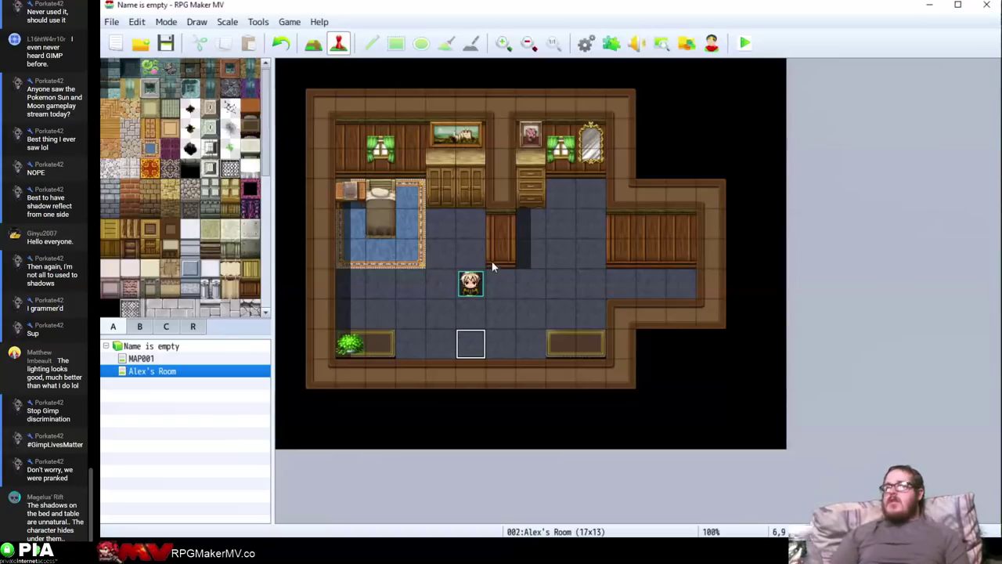
pyautogui.moveTo(472, 285); pyautogui.dragTo(444, 254)
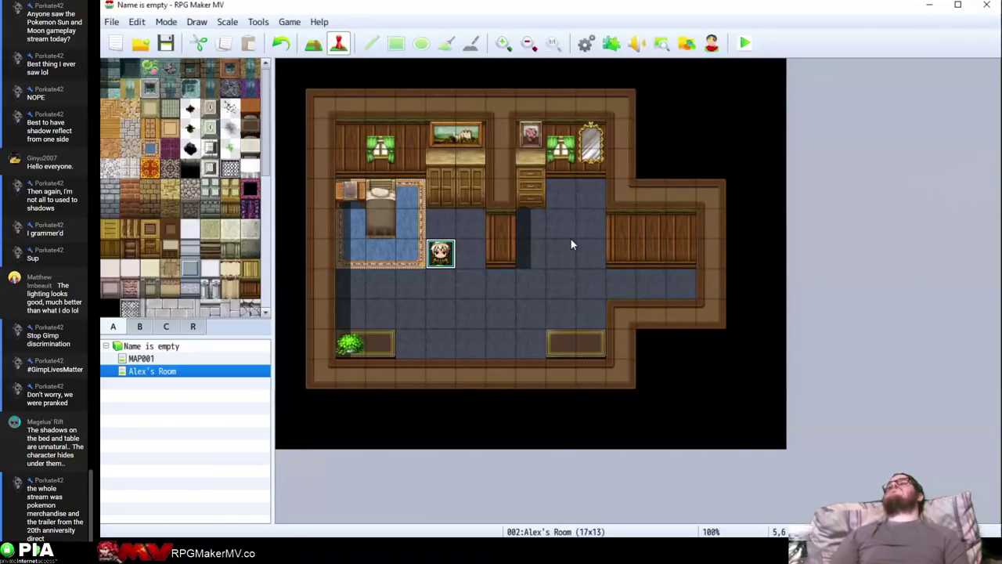
# Switch to map editing and flood-fill the room's blue floor with the Soil on Ground tile
pyautogui.click(230, 129)
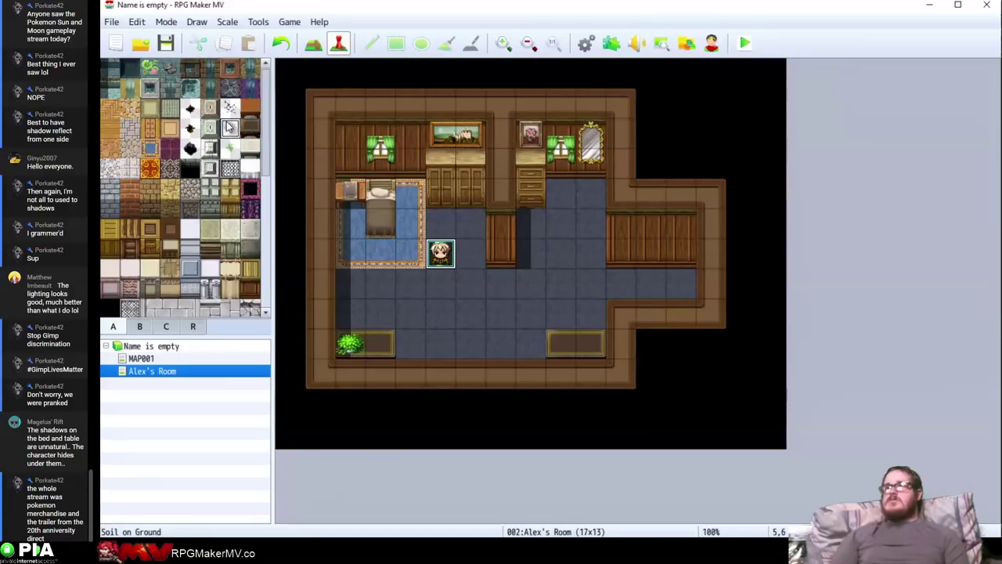
pyautogui.click(313, 43)
pyautogui.click(446, 300)
pyautogui.hotkey('ctrl', 'z')
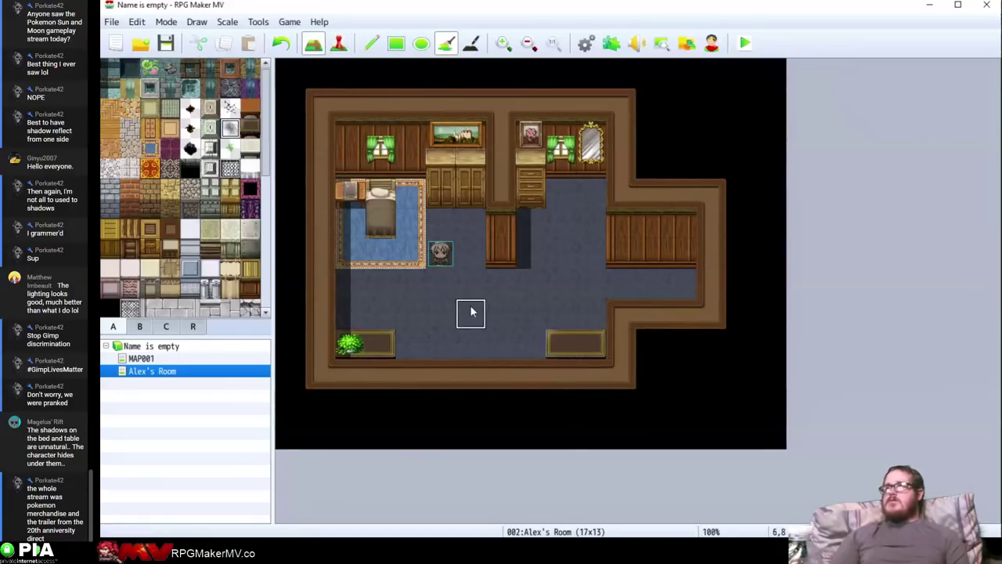
pyautogui.keyDown('shift'); pyautogui.click(470, 313); pyautogui.keyUp('shift')
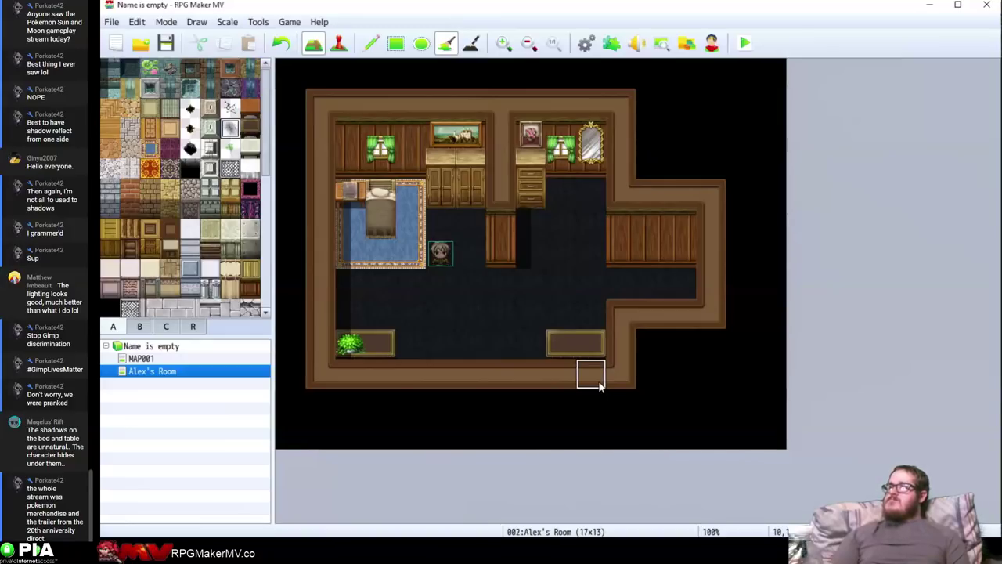
# Try filling the rug with Soil on Ground, undoing back to the soil overlay on the floor only
pyautogui.click(369, 250)
pyautogui.click(395, 254)
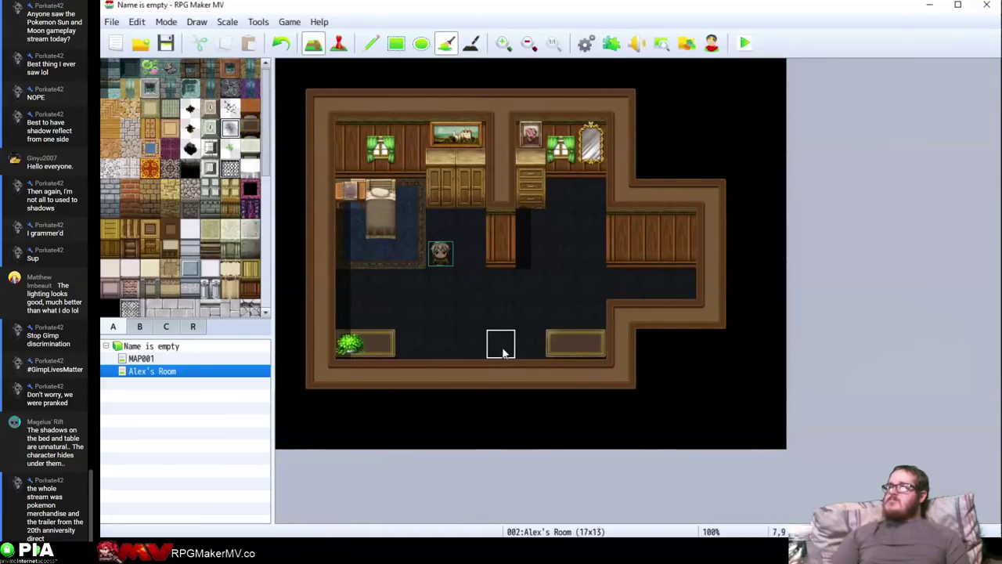
pyautogui.hotkey('ctrl', 'z')
pyautogui.hotkey('ctrl', 'z')
pyautogui.hotkey('ctrl', 'z')
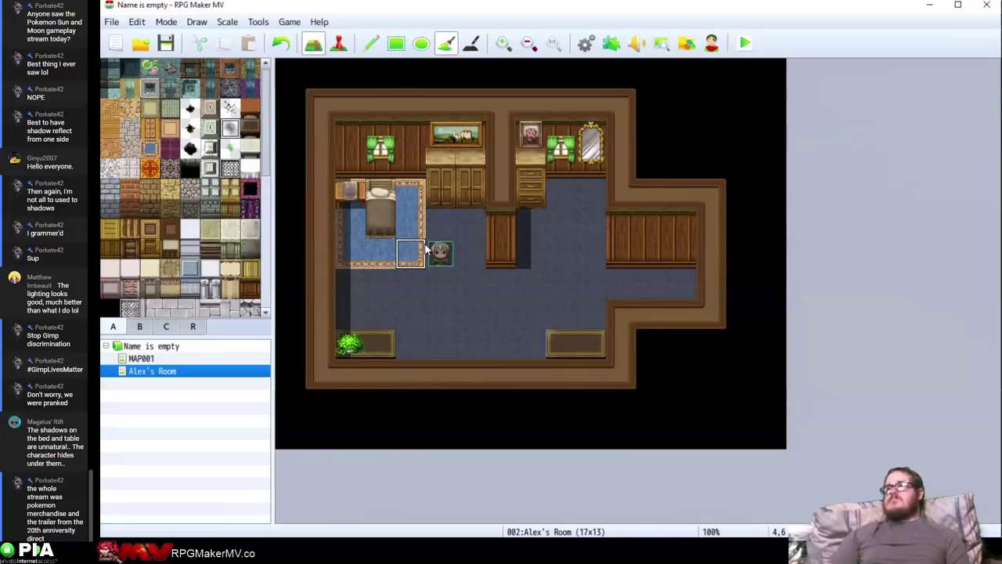
pyautogui.hotkey('ctrl', 'y')
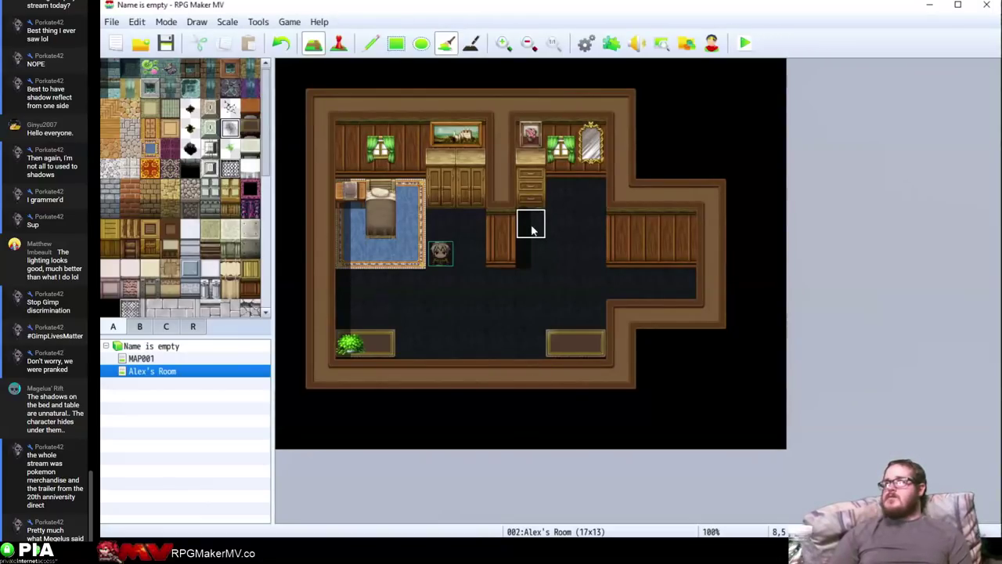
# Try filling the wooden partition wall, the hallway wall and the wall tops with Soil on Ground, and undo the fills
pyautogui.click(503, 226)
pyautogui.click(678, 253)
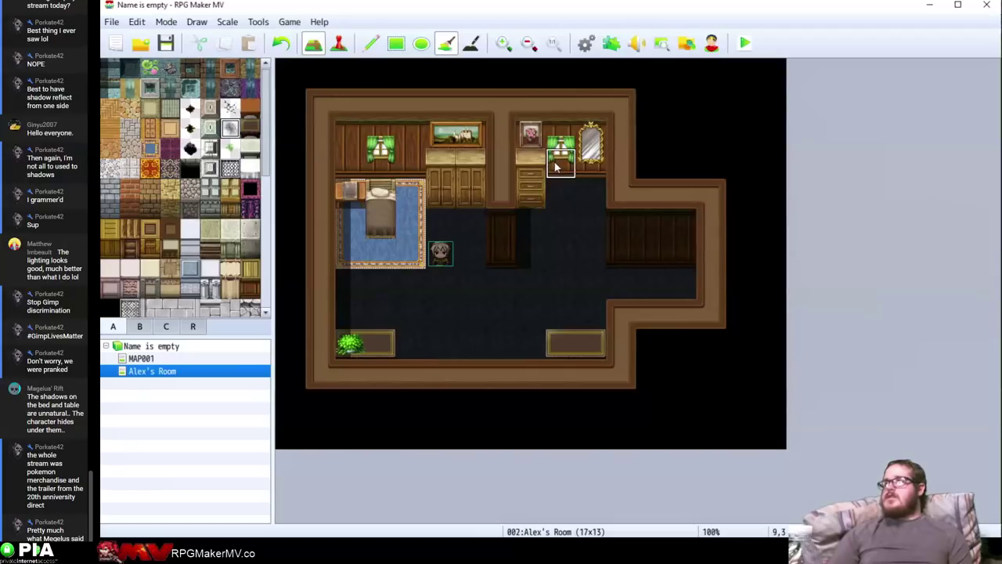
pyautogui.click(322, 132)
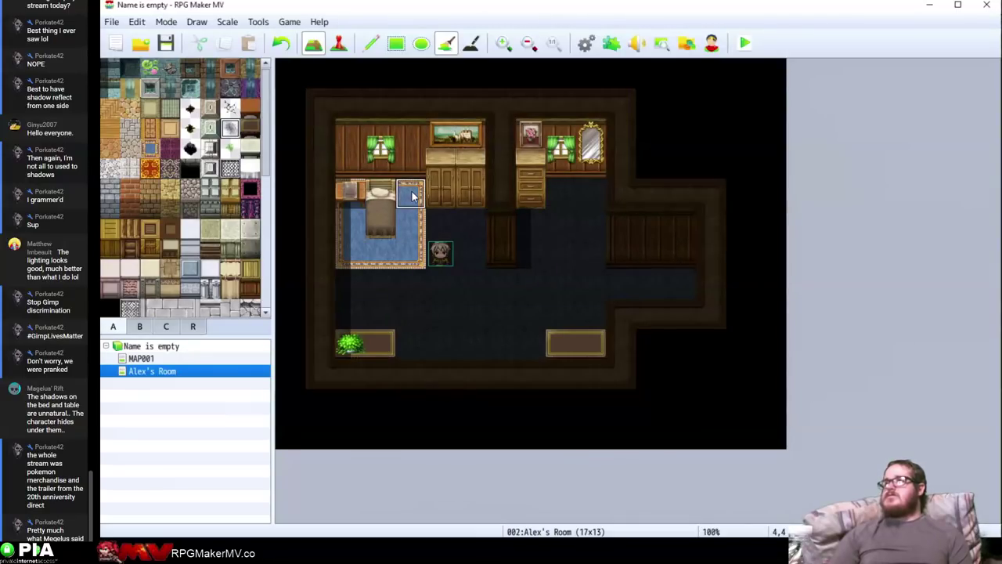
pyautogui.hotkey('ctrl', 'z')
pyautogui.hotkey('ctrl', 'z')
pyautogui.hotkey('ctrl', 'z')
# Try Soil on Ground over just the wall tops and the hallway wall, undoing both fills
pyautogui.click(678, 193)
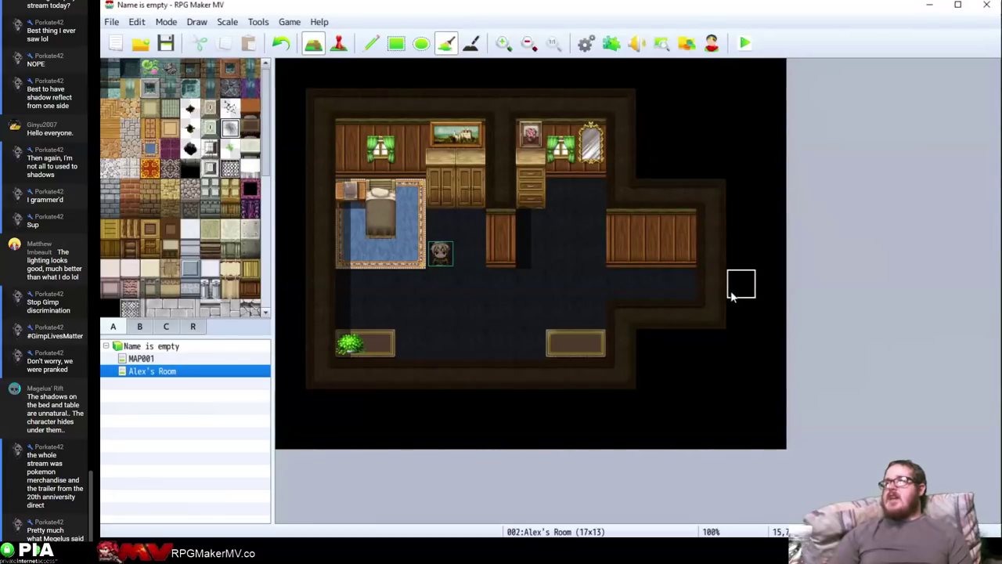
pyautogui.click(642, 262)
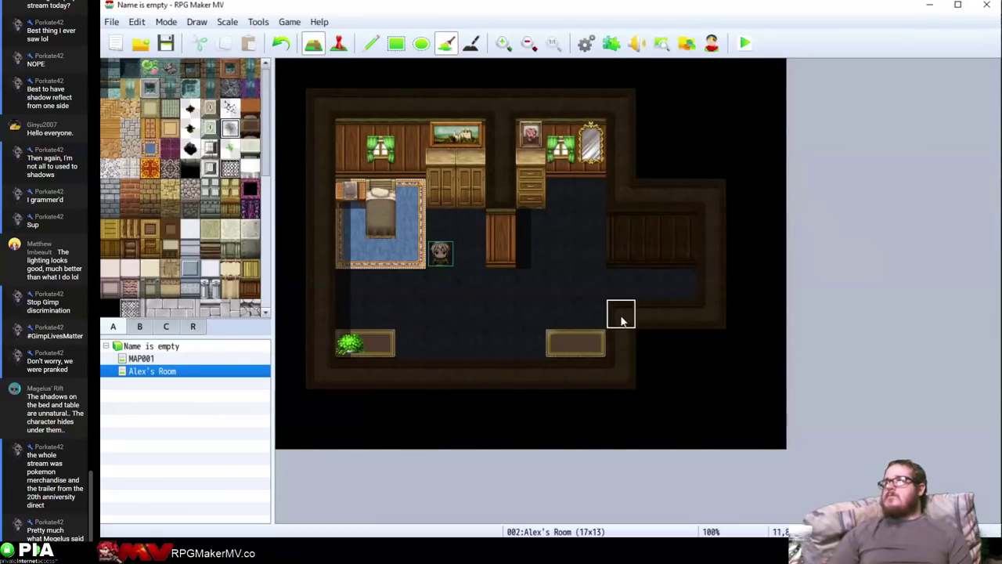
pyautogui.hotkey('ctrl', 'z')
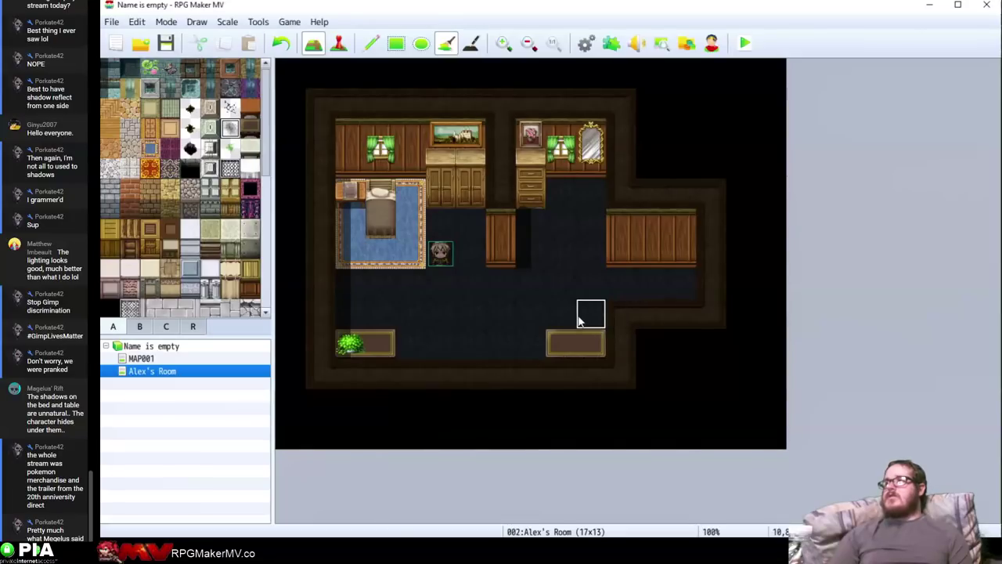
pyautogui.hotkey('ctrl', 'z')
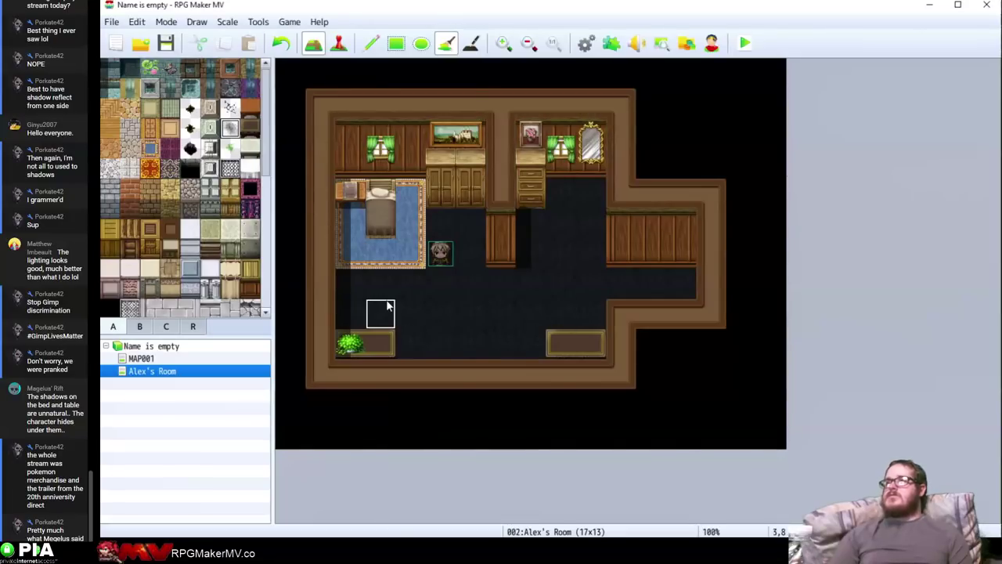
# Try the Moss on Ground tile on the wall tops and the wooden partition wall, undoing each fill
pyautogui.click(229, 148)
pyautogui.click(331, 144)
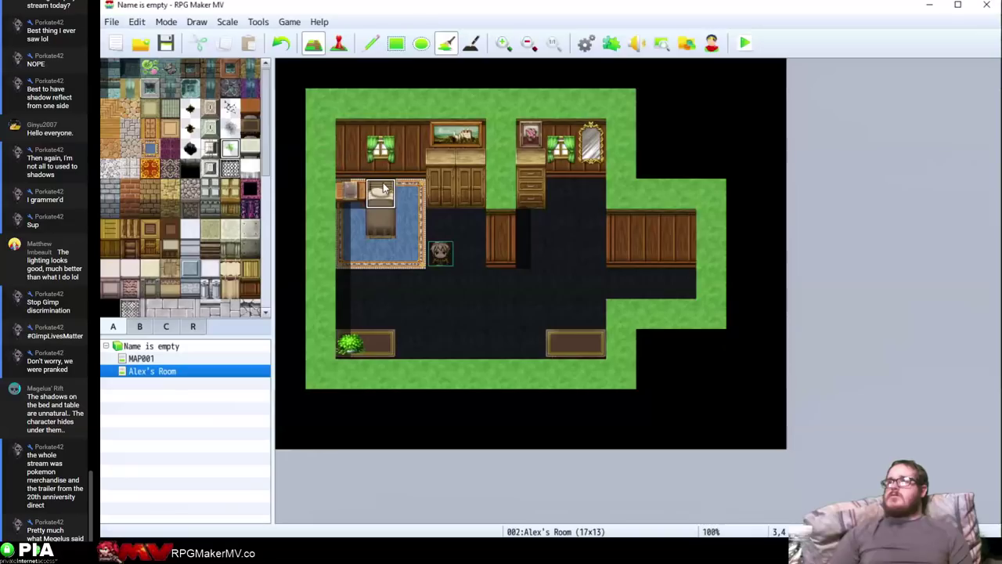
pyautogui.hotkey('ctrl', 'z')
pyautogui.click(501, 222)
pyautogui.hotkey('ctrl', 'z')
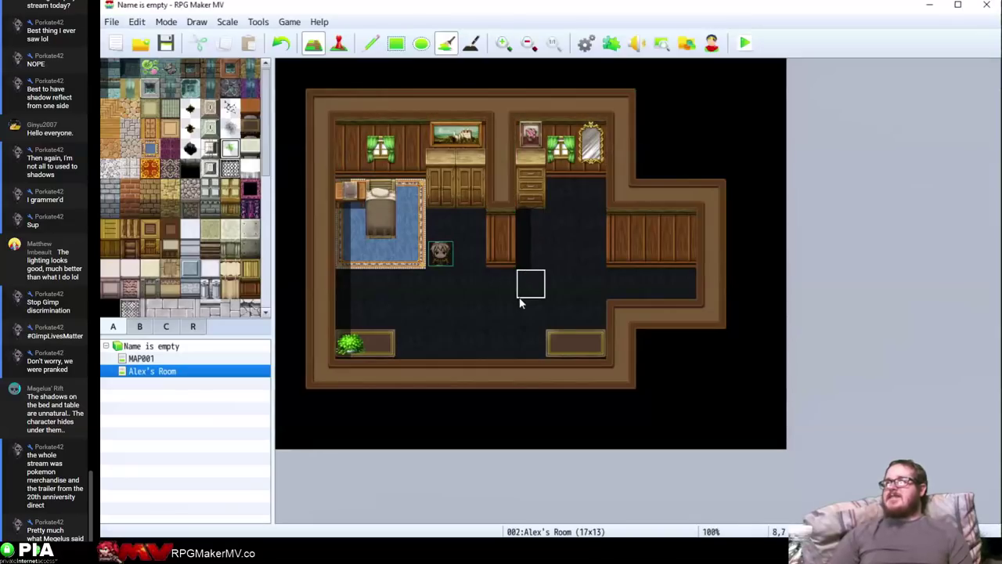
# Try Moss on Ground on the floor, the hallway wall and the wall tops, undoing each fill
pyautogui.click(519, 297)
pyautogui.hotkey('ctrl', 'z')
pyautogui.click(649, 262)
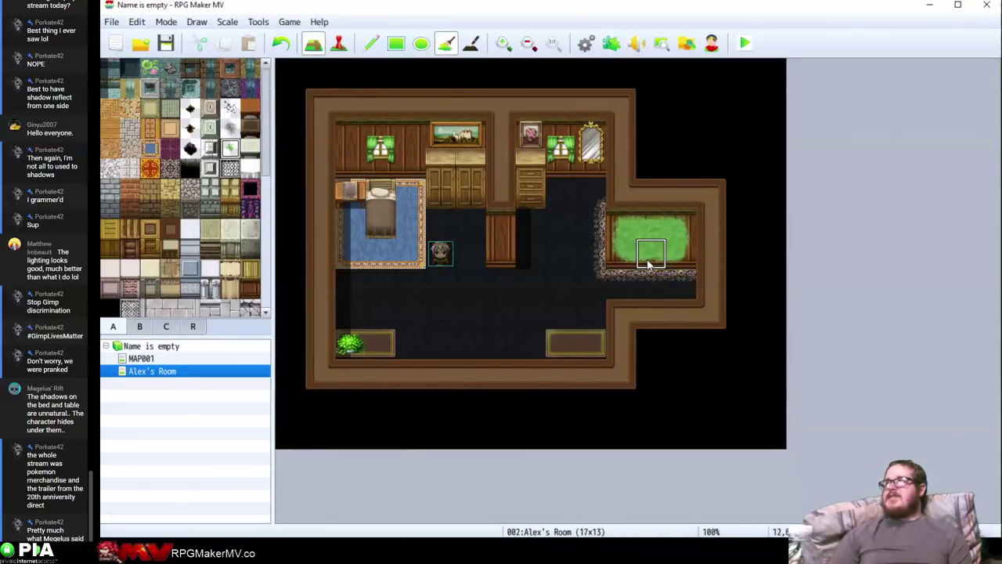
pyautogui.hotkey('ctrl', 'z')
pyautogui.click(629, 197)
pyautogui.hotkey('ctrl', 'z')
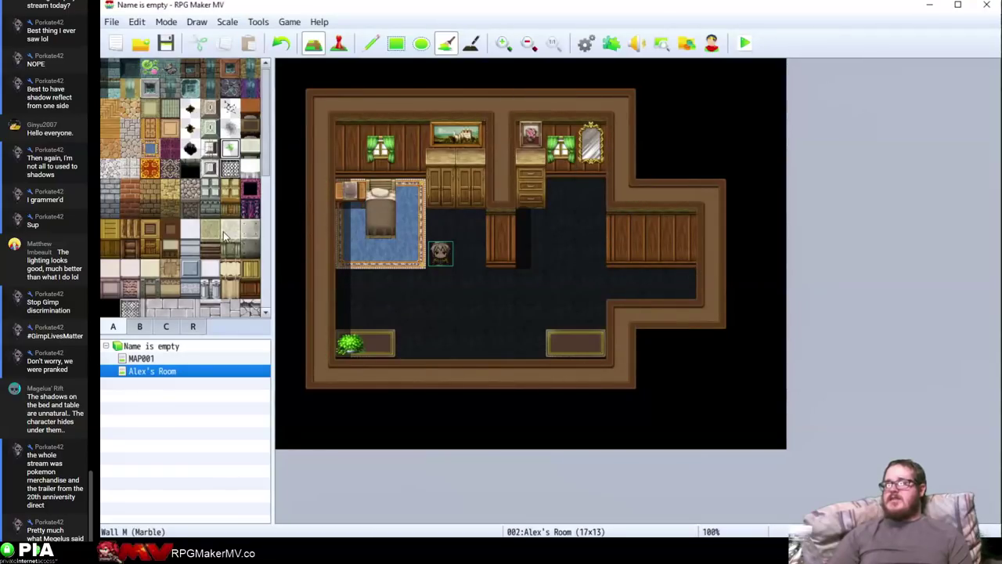
# Try filling the wall tops with the ornate trim floor tile, and undo it
pyautogui.click(170, 168)
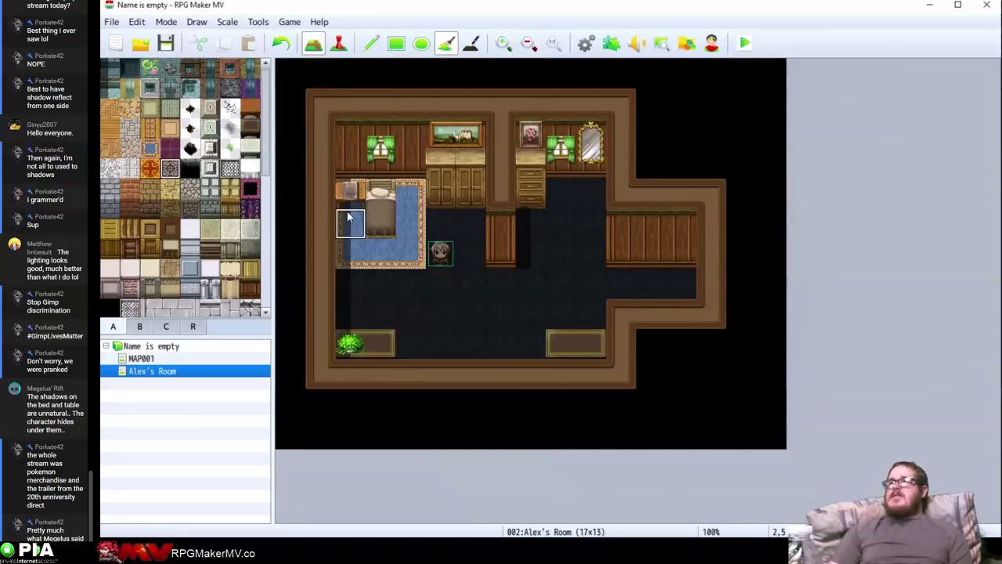
pyautogui.click(318, 217)
pyautogui.hotkey('ctrl', 'z')
pyautogui.click(409, 372)
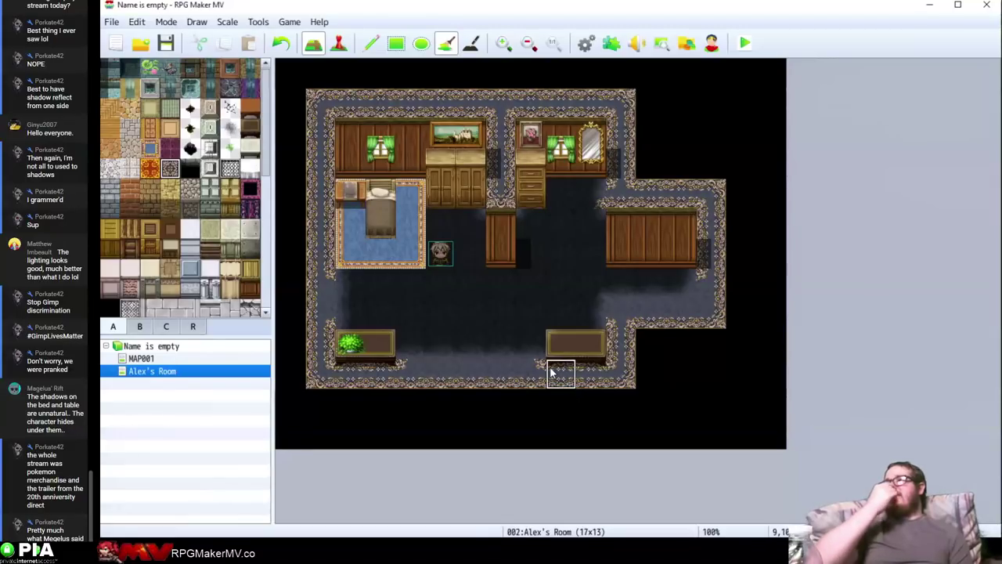
pyautogui.hotkey('ctrl', 'z')
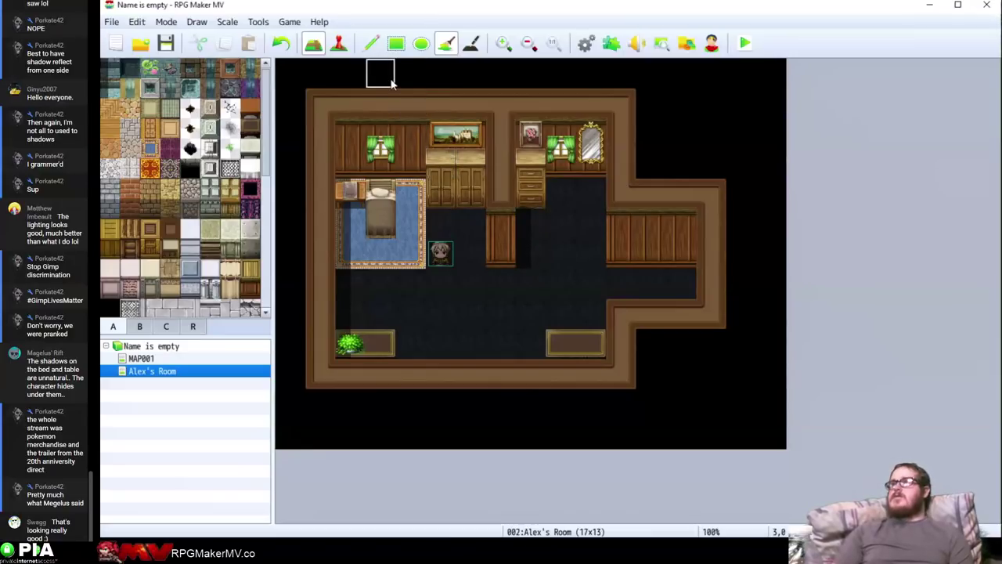
pyautogui.click(338, 43)
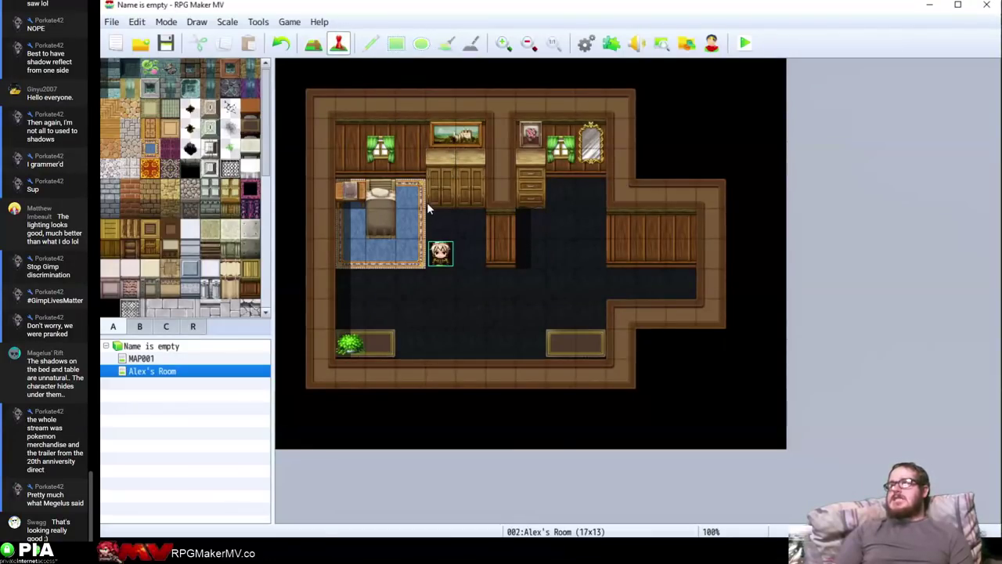
pyautogui.click(588, 327)
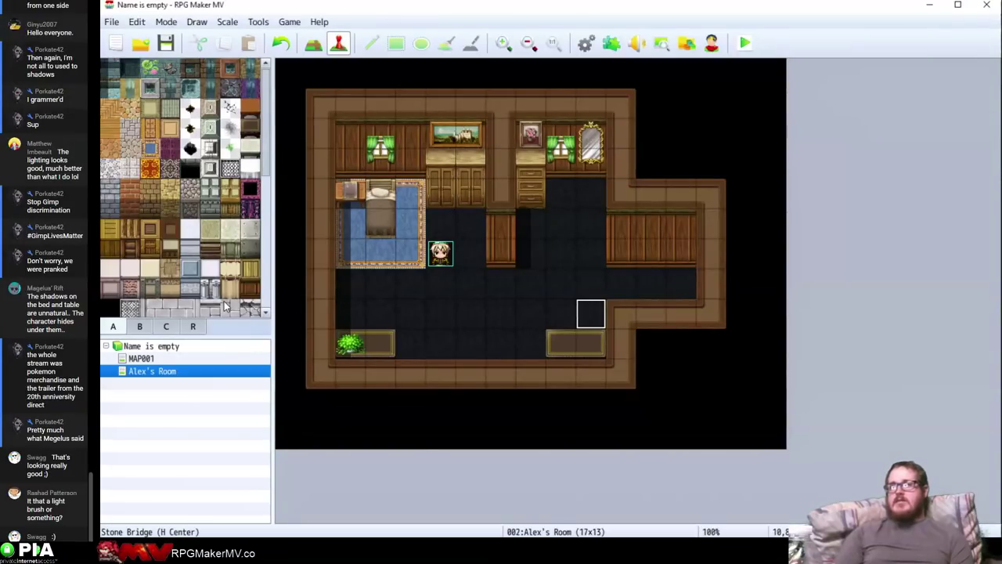
pyautogui.click(313, 46)
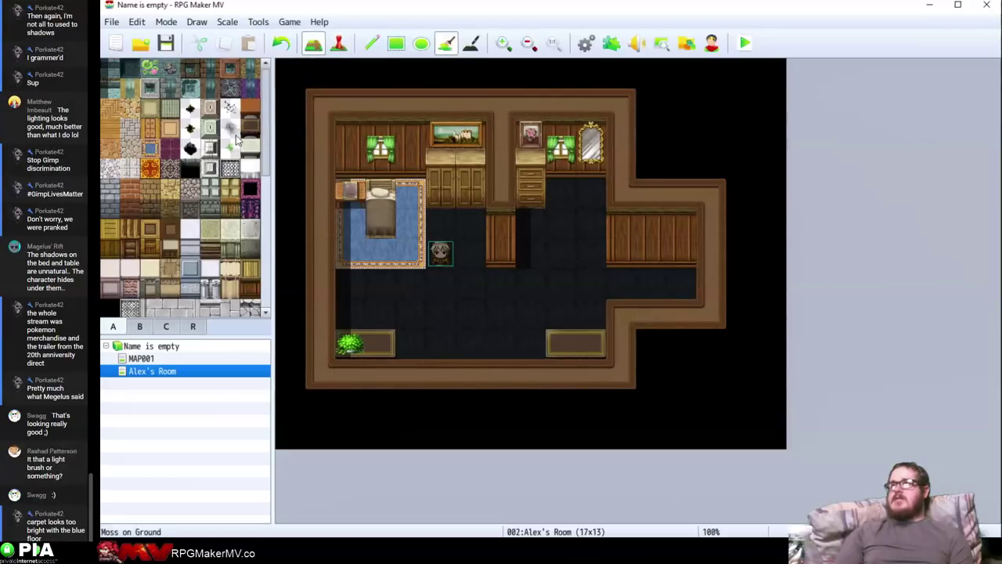
# Try Soil on Ground on the wall tops and the table in the room's lower-right corner, undoing each fill
pyautogui.click(233, 130)
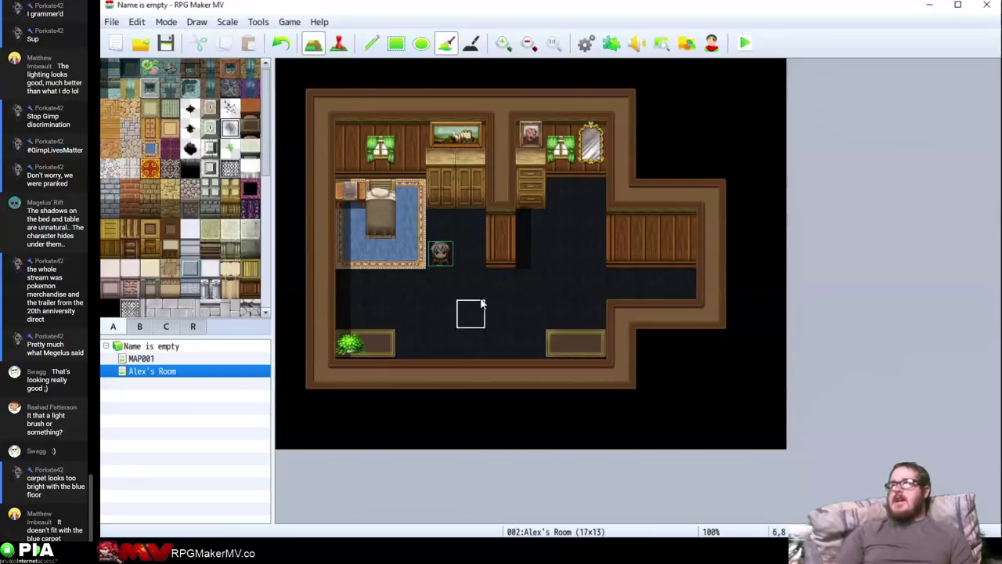
pyautogui.click(500, 227)
pyautogui.hotkey('ctrl', 'z')
pyautogui.hotkey('ctrl', 'z')
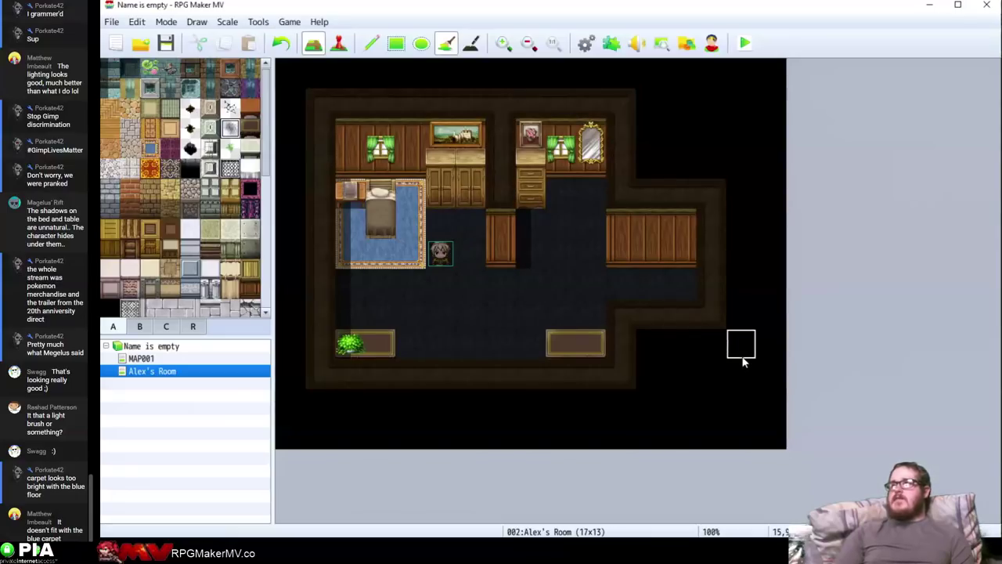
pyautogui.click(572, 357)
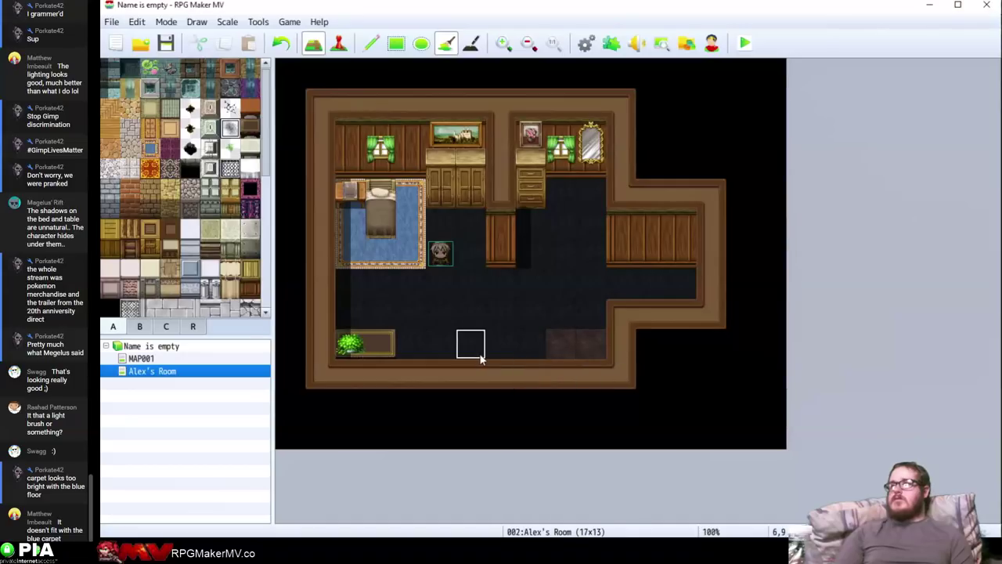
pyautogui.hotkey('ctrl', 'z')
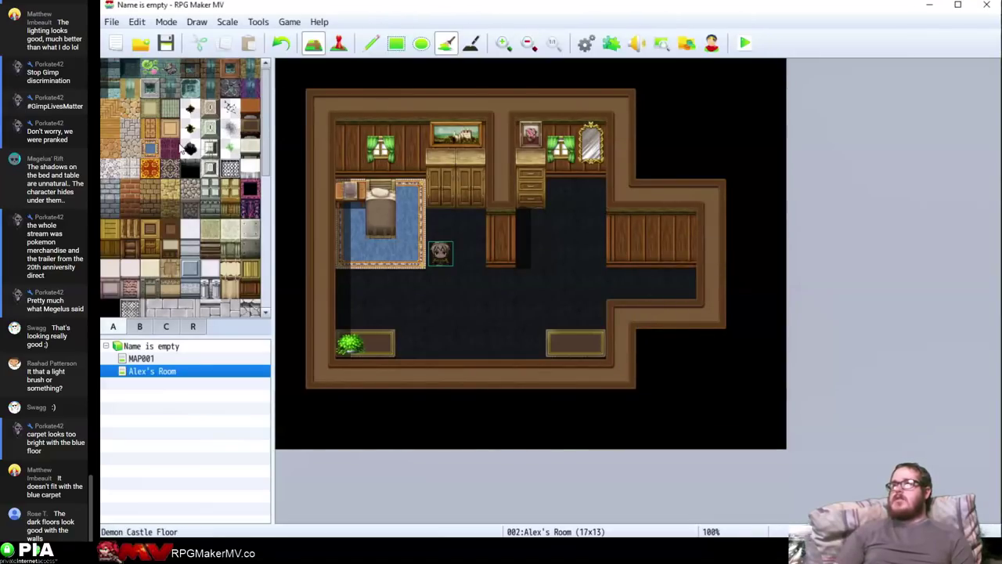
# Try placing the Entrance A (Extend) tile from tileset B on the hallway wall, and undo it
pyautogui.click(139, 326)
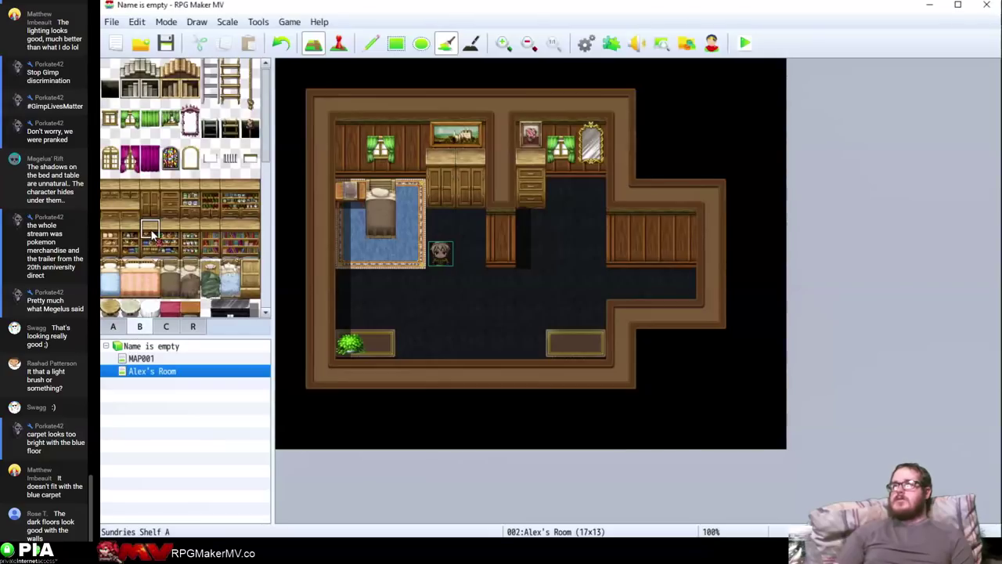
pyautogui.scroll(-3, 152, 235)
pyautogui.scroll(-4, 152, 235)
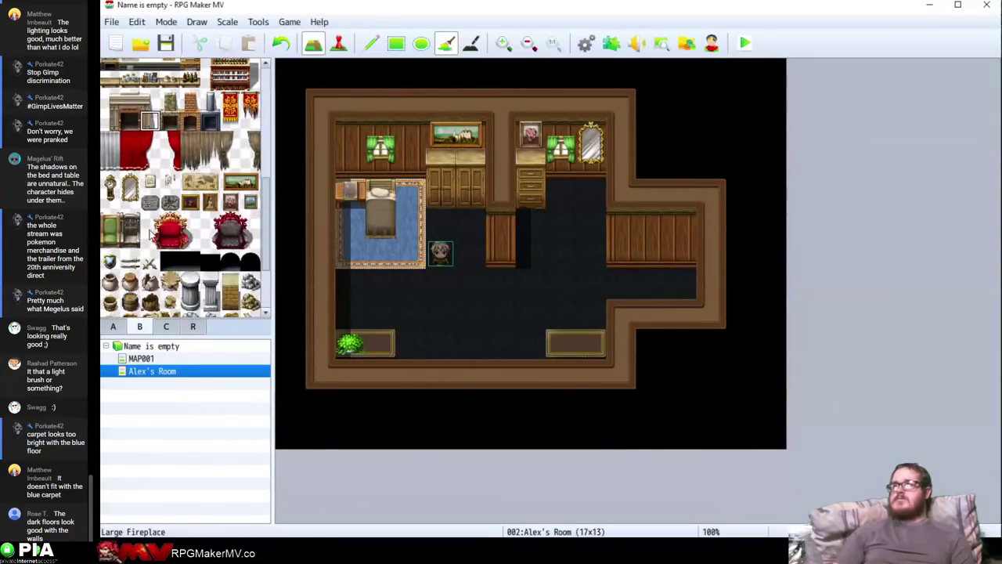
pyautogui.click(190, 167)
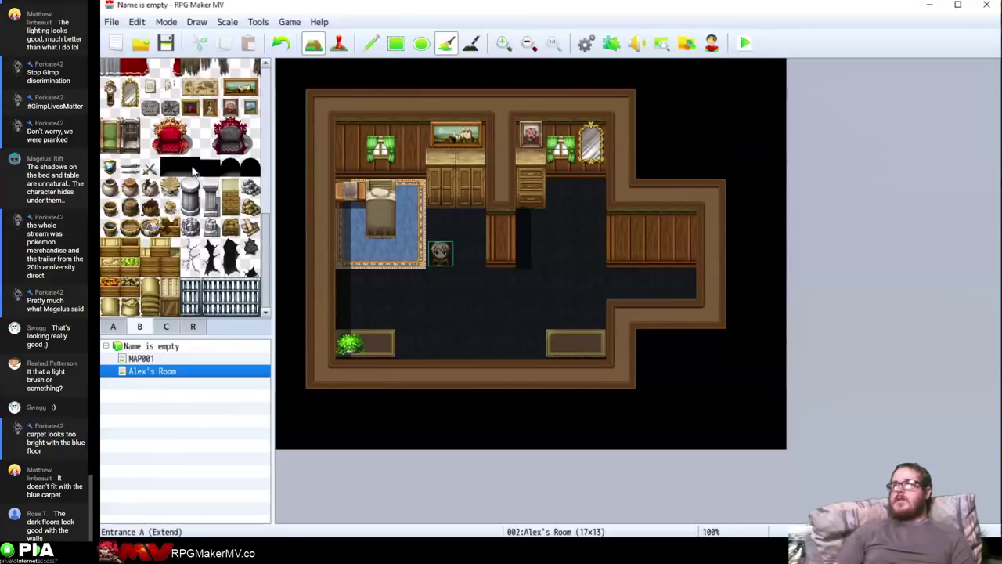
pyautogui.moveTo(649, 225); pyautogui.dragTo(660, 256)
pyautogui.hotkey('ctrl', 'z')
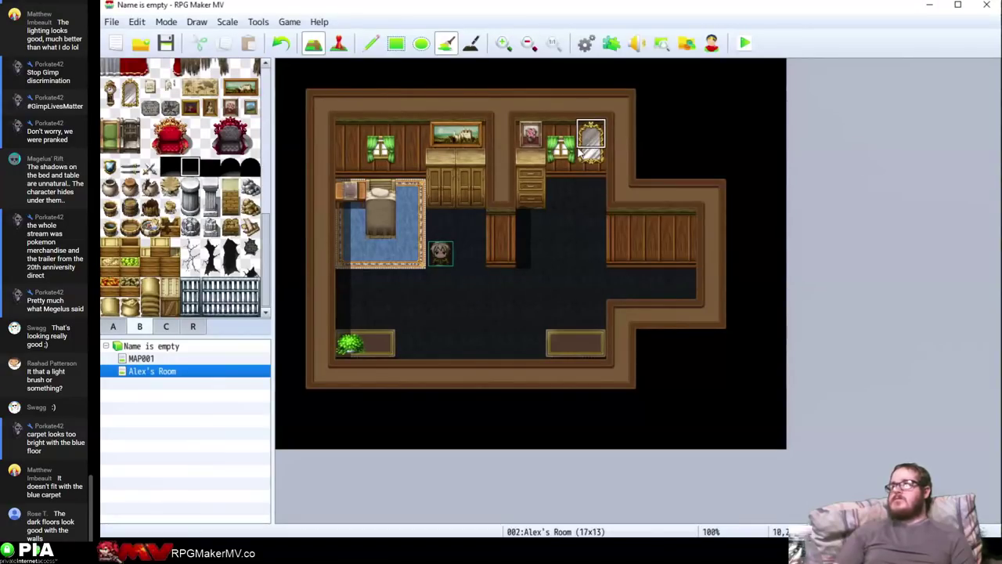
# Place the Entrance A (Extend) tile on the lower part of the hallway wall and the plain black entrance tile above it
pyautogui.click(382, 40)
pyautogui.click(395, 42)
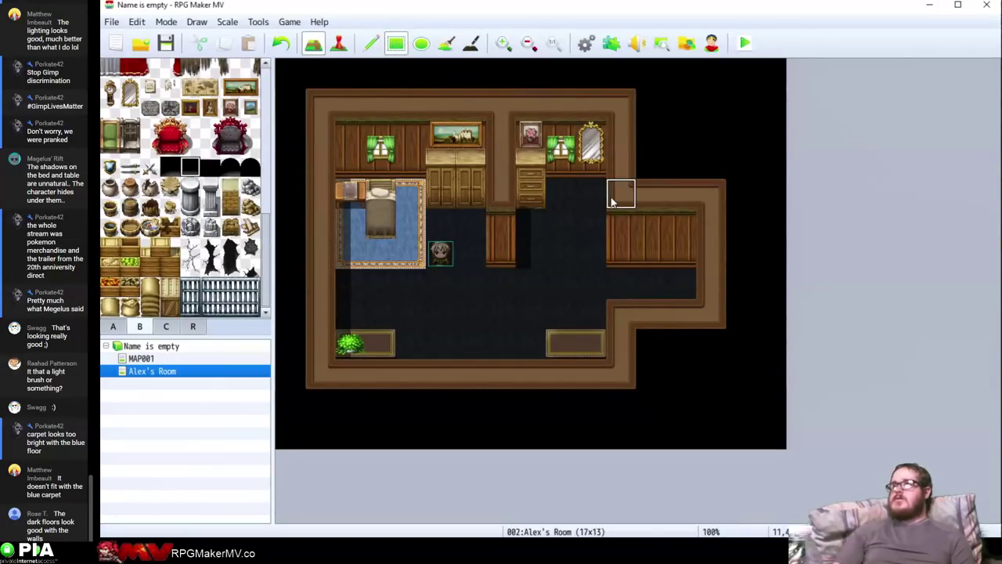
pyautogui.click(646, 250)
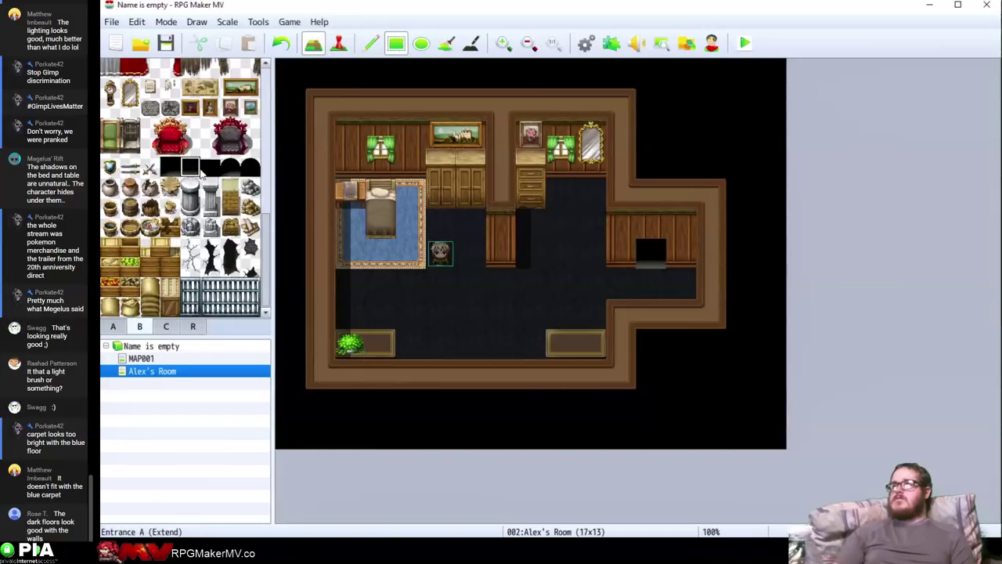
pyautogui.click(229, 167)
pyautogui.click(210, 167)
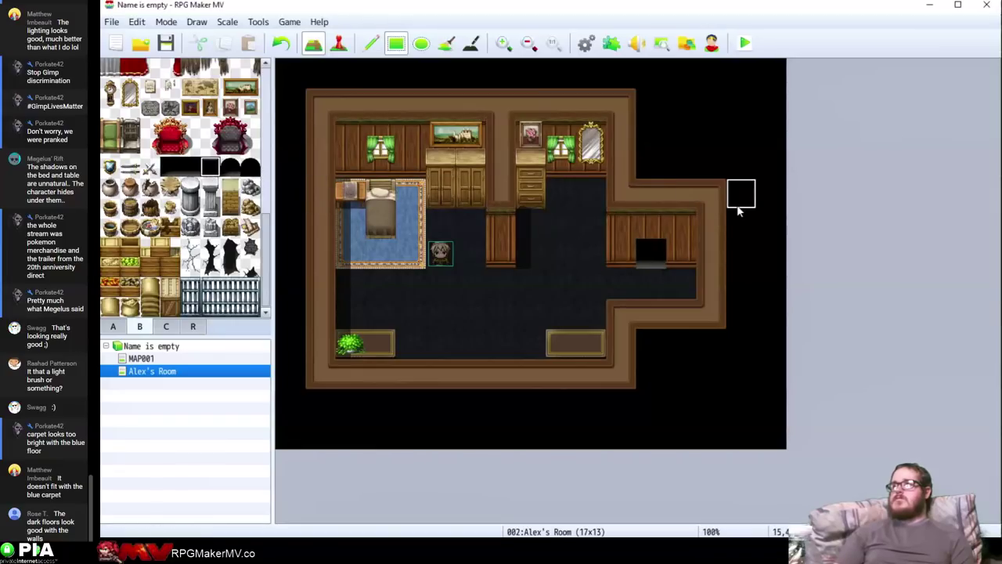
pyautogui.click(651, 224)
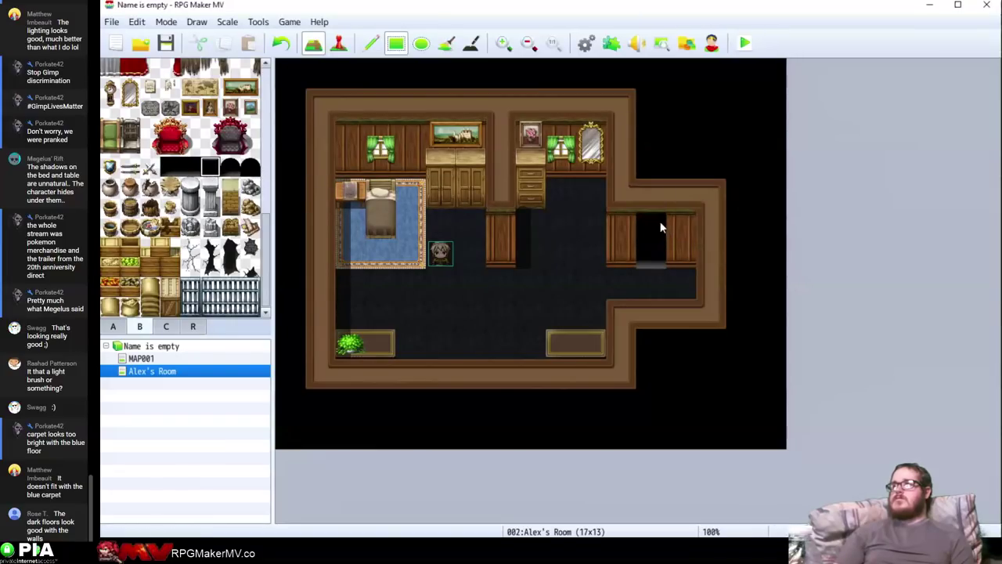
# Start a quick door event on the hallway doorway tile and open its image selection
pyautogui.click(338, 42)
pyautogui.rightClick(660, 265)
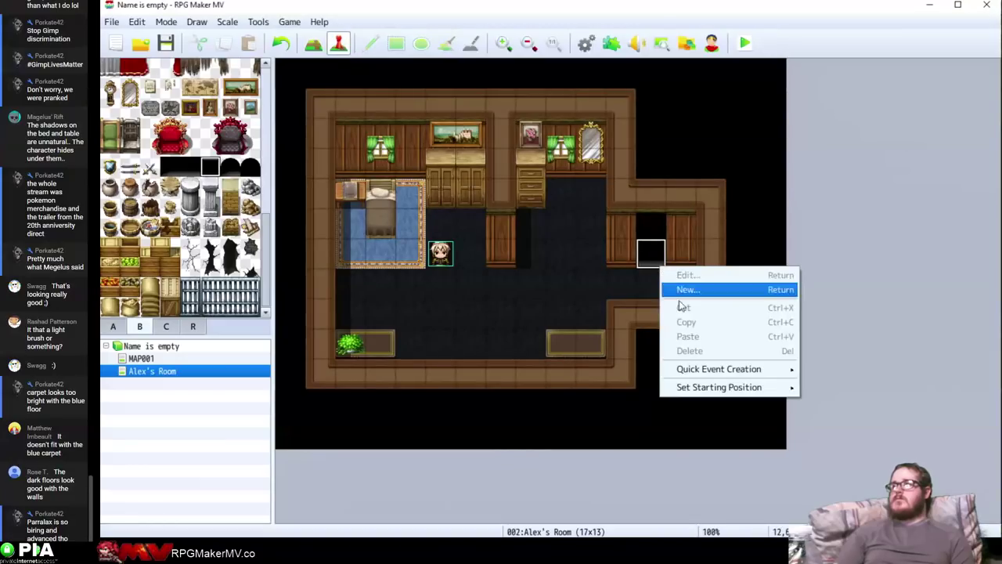
pyautogui.moveTo(711, 374)
pyautogui.click(840, 382)
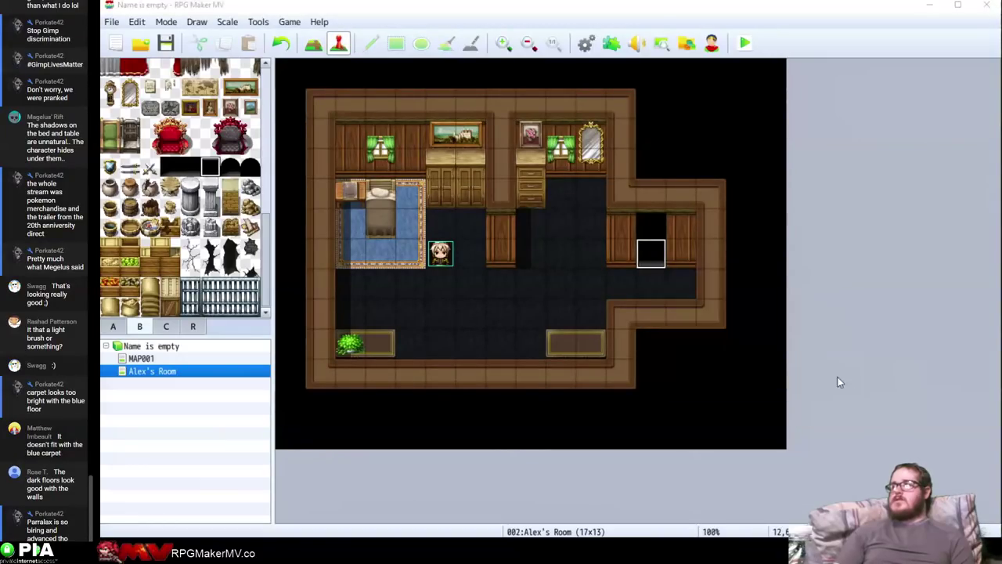
pyautogui.doubleClick(484, 264)
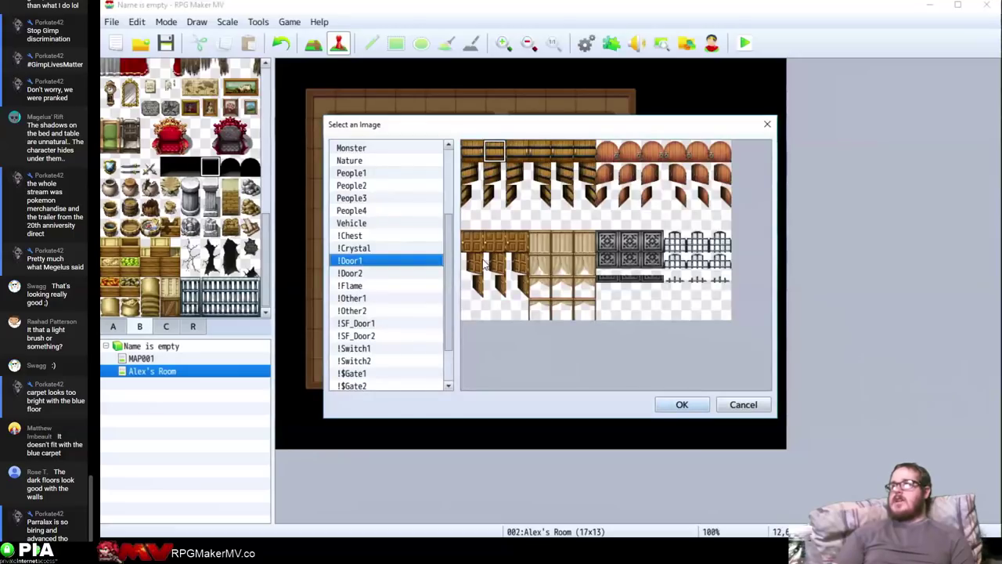
# Browse the character sheets, choose the plain brown wooden door from !SF_Door1, and create the door event
pyautogui.click(401, 286)
pyautogui.press('Up')
pyautogui.press('Up')
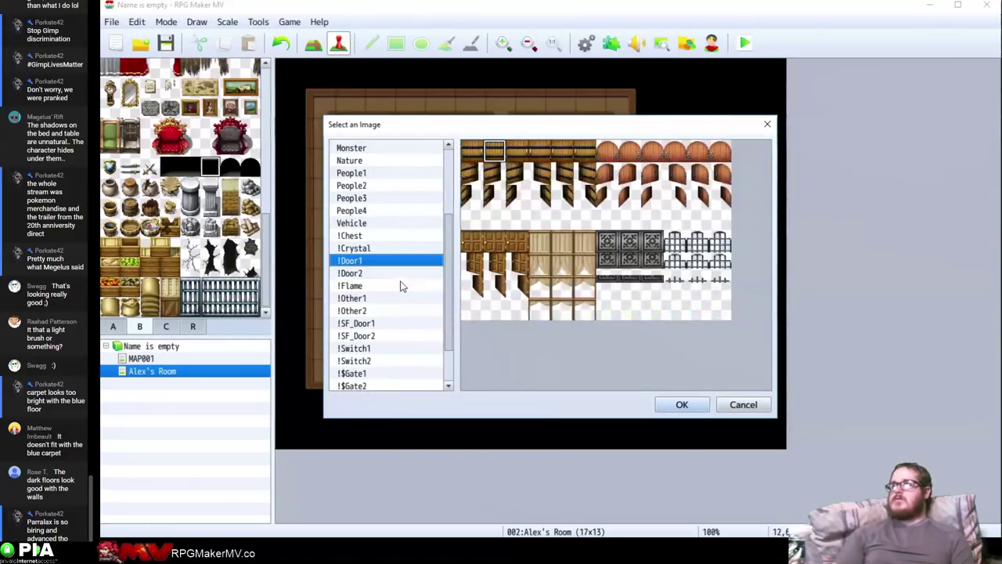
pyautogui.press('Up')
pyautogui.press('Down')
pyautogui.press('Down')
pyautogui.press('Down')
pyautogui.press('Down')
pyautogui.press('Down')
pyautogui.press('Down')
pyautogui.press('Down')
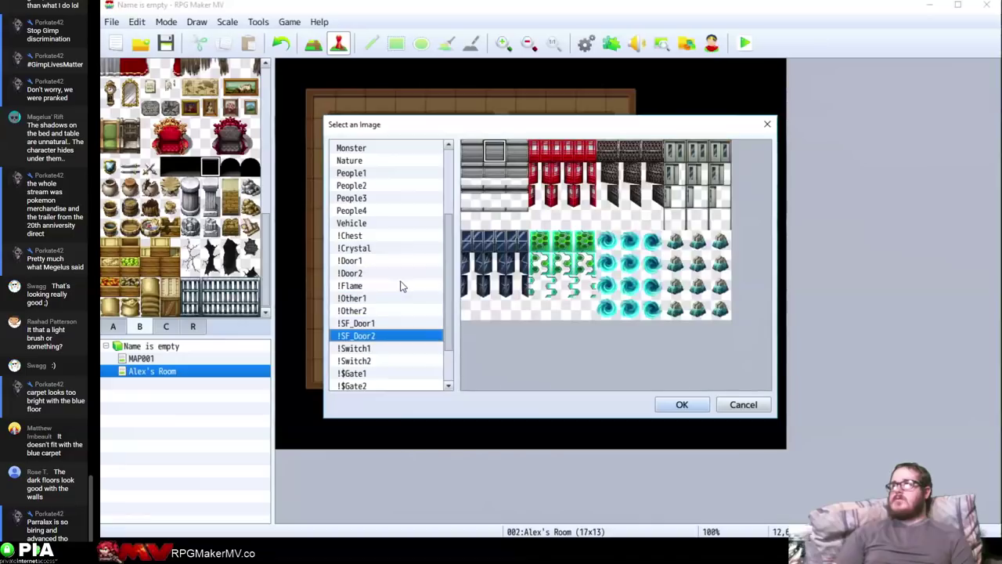
pyautogui.press('Up')
pyautogui.press('Down')
pyautogui.press('Down')
pyautogui.press('Down')
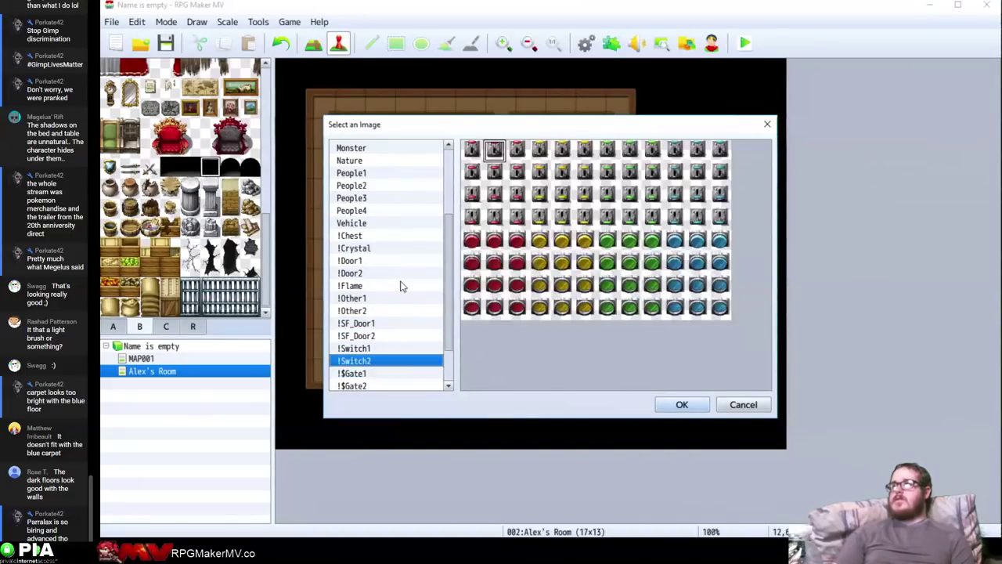
pyautogui.press('Up')
pyautogui.press('Up')
pyautogui.press('Up')
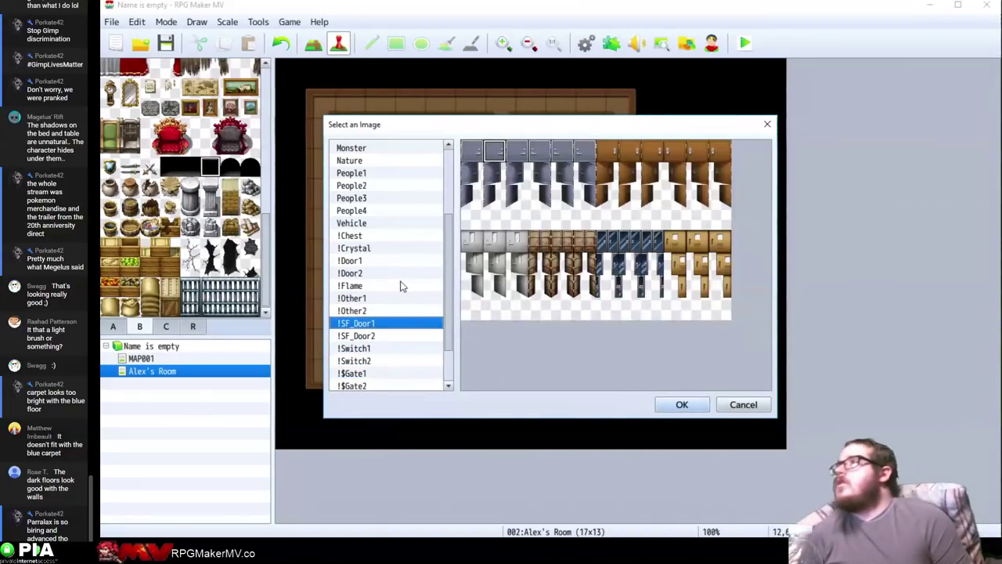
pyautogui.doubleClick(654, 161)
pyautogui.click(554, 325)
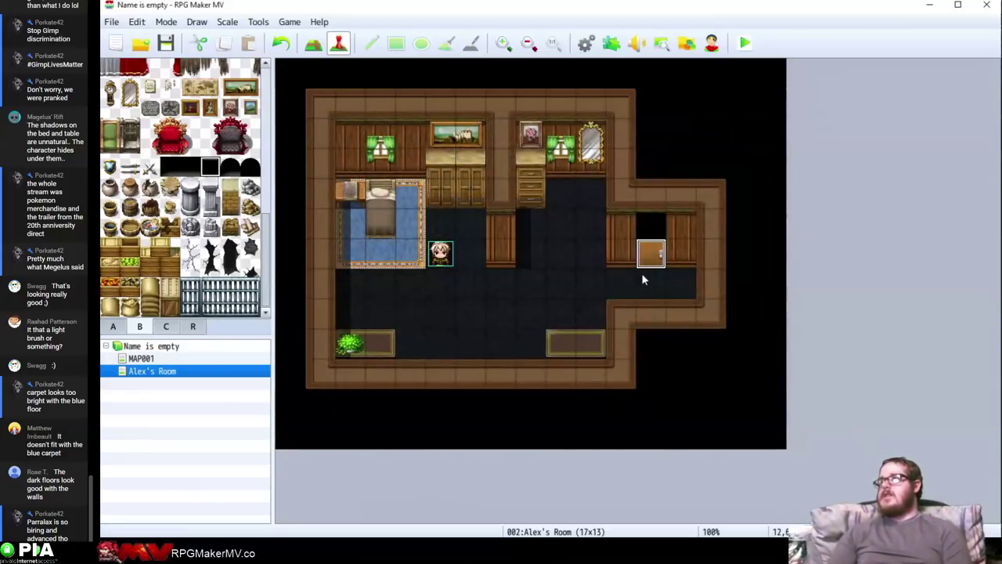
# Remove the black tile above the door, and playtest the room by walking the character through the hallway doorway and back
pyautogui.click(312, 43)
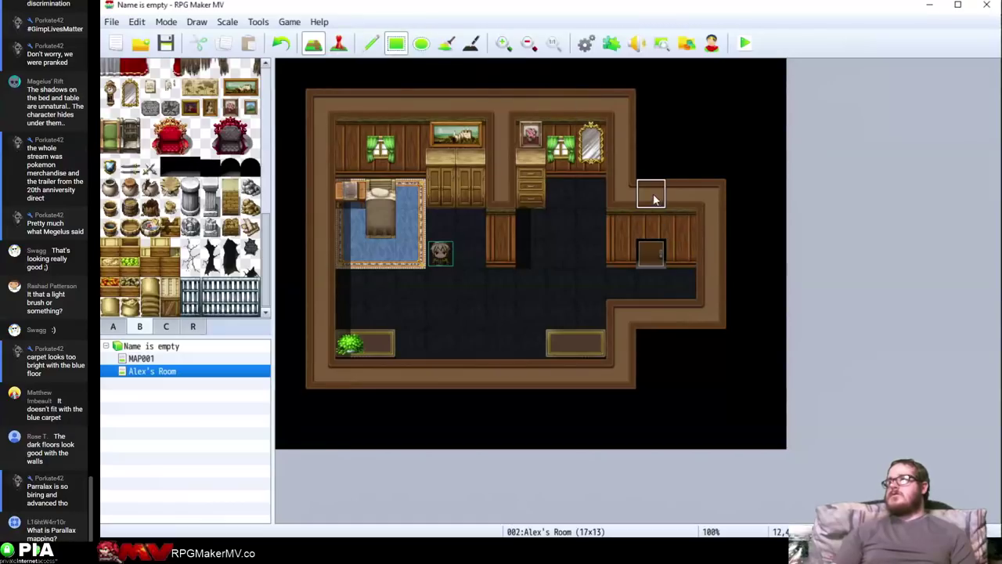
pyautogui.click(742, 43)
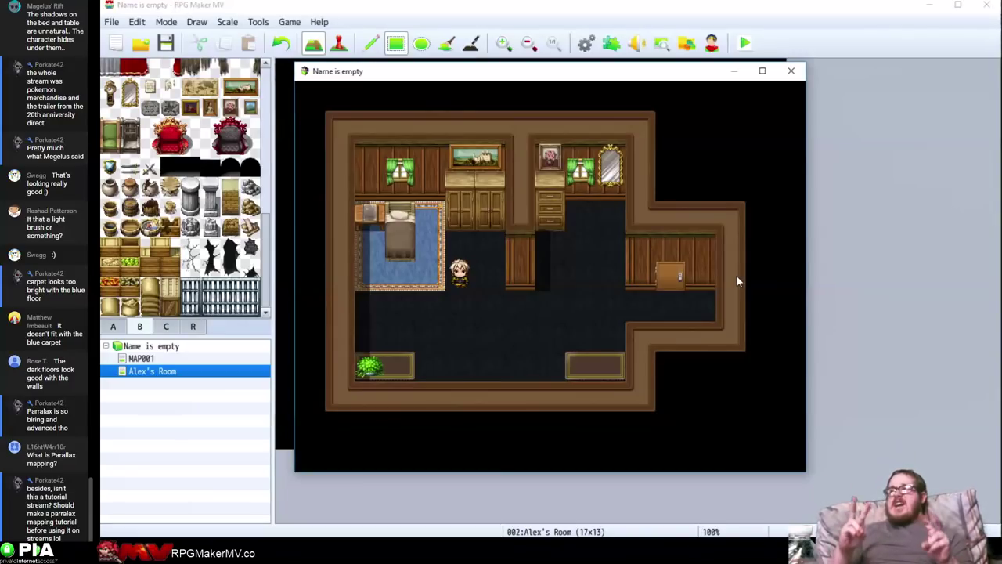
pyautogui.press('Down')
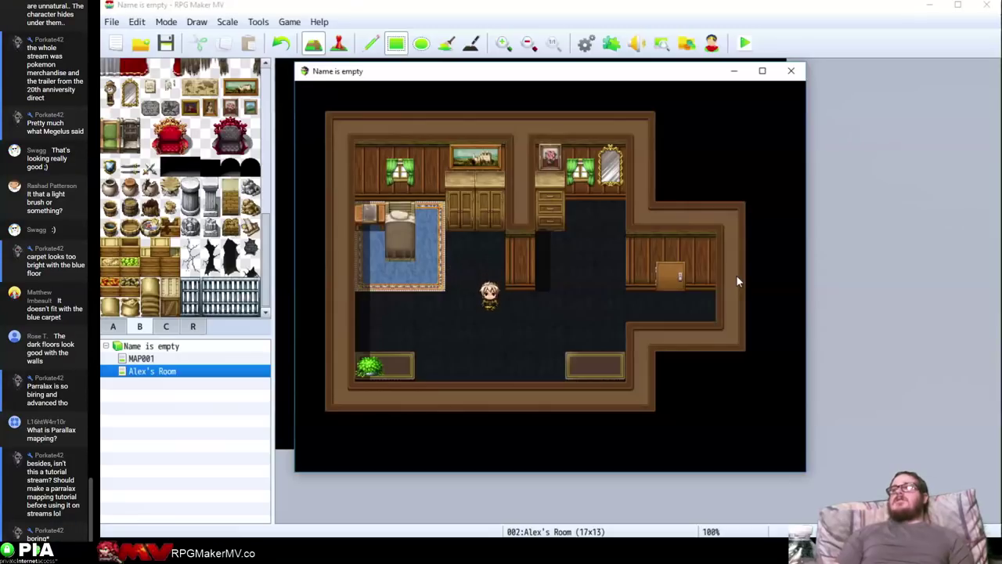
pyautogui.press('Right')
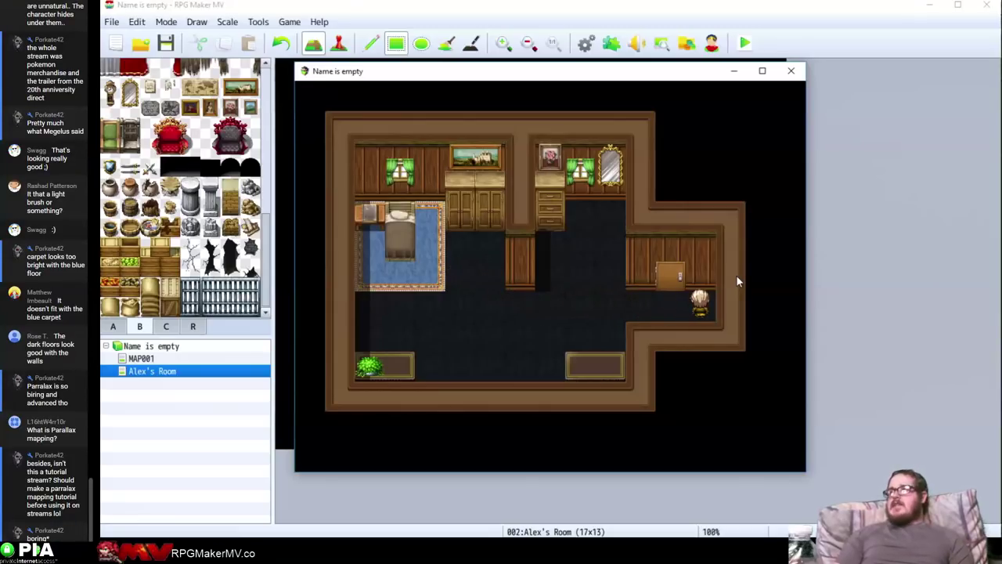
pyautogui.press('Left')
pyautogui.press('Up')
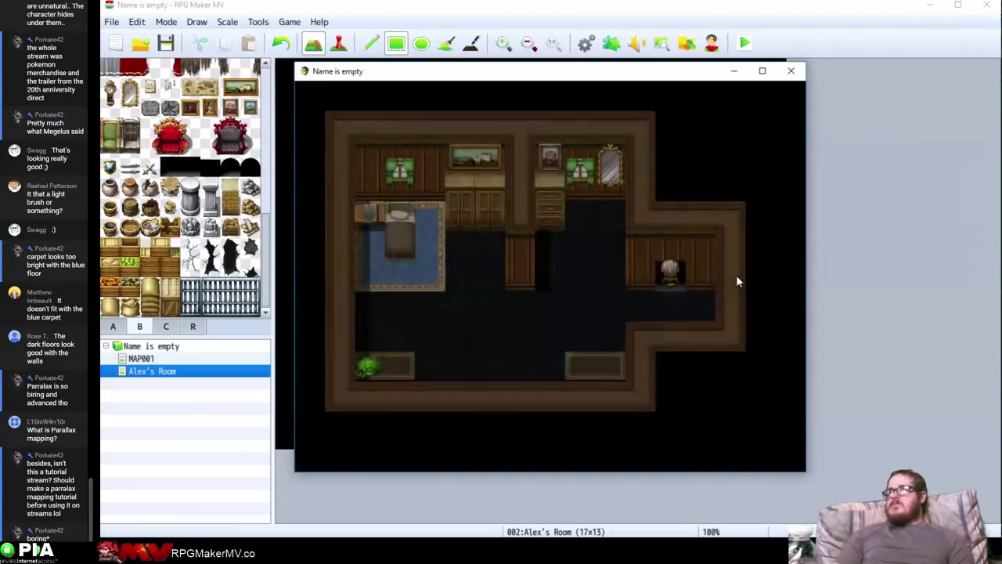
pyautogui.press('Down')
pyautogui.press('Left')
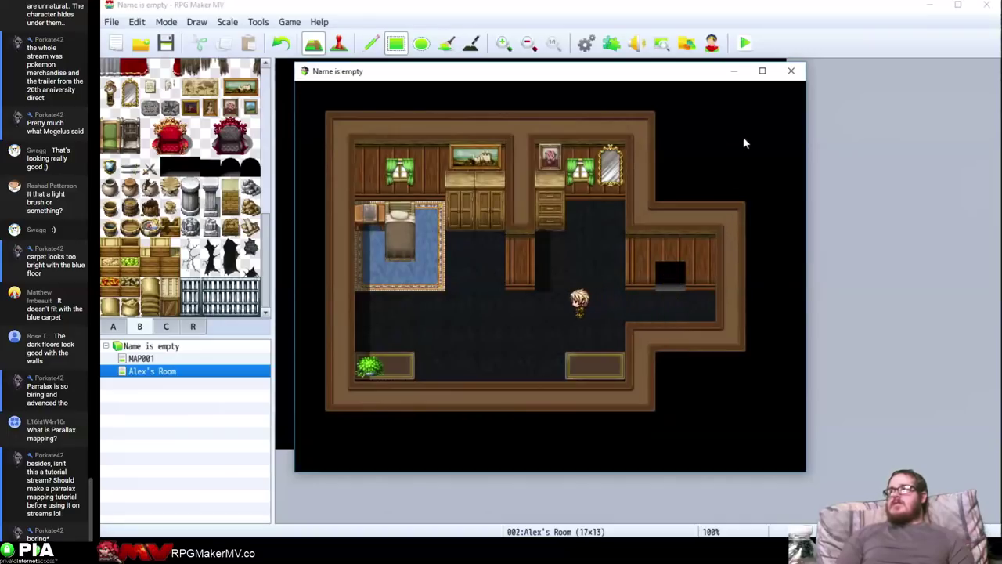
pyautogui.click(791, 70)
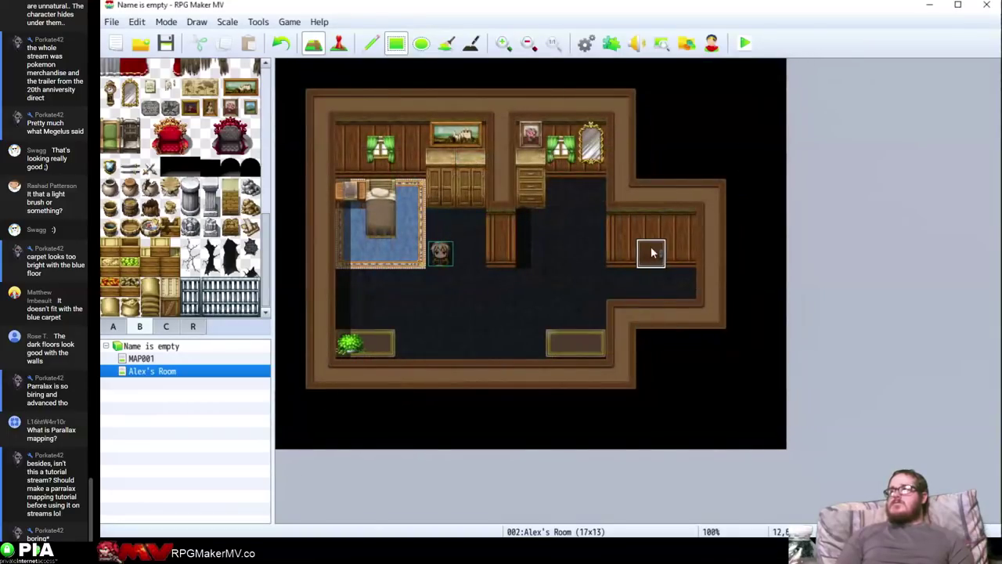
# Replace the entrance tile behind the hallway door with the plain black one, and launch another playtest
pyautogui.click(652, 252)
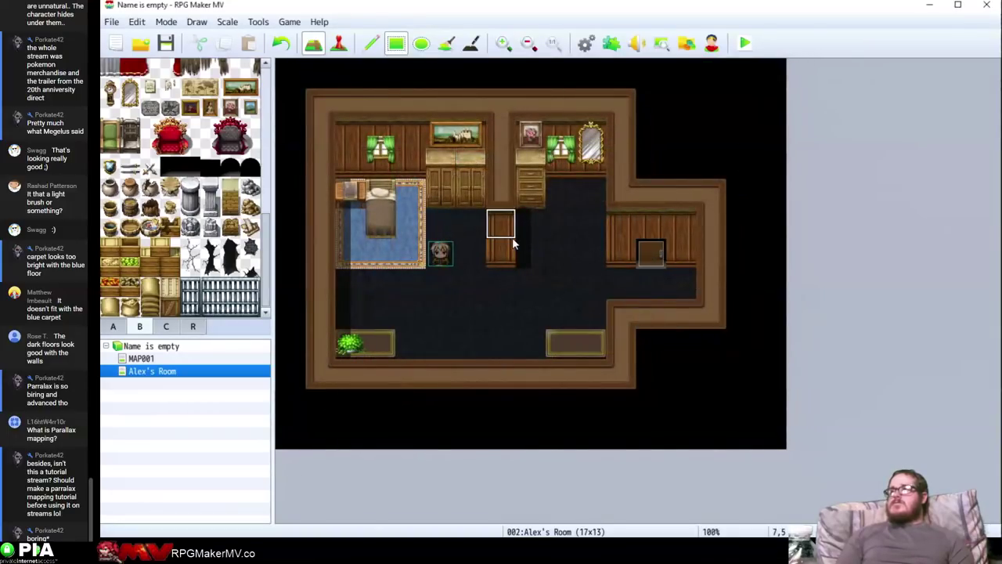
pyautogui.click(208, 169)
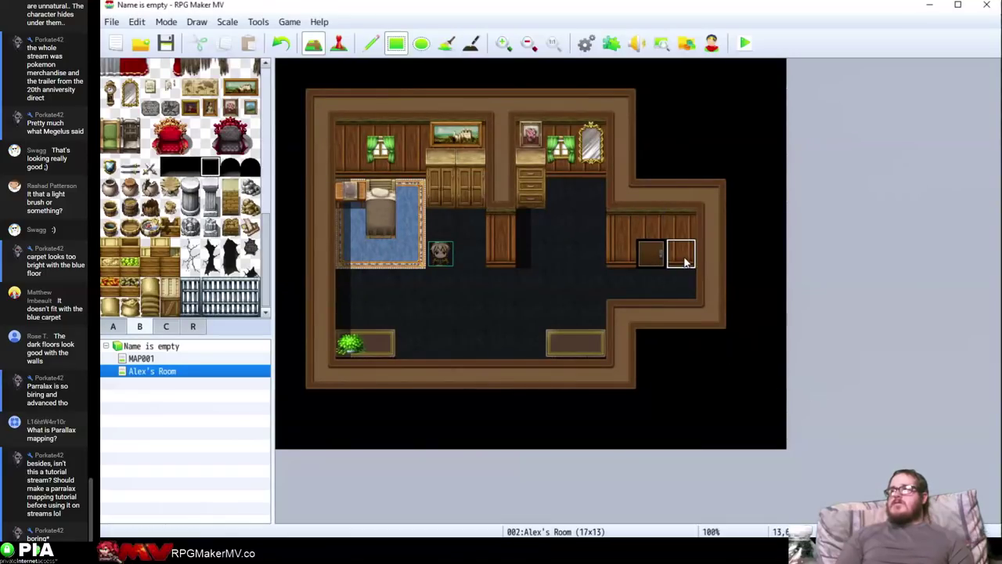
pyautogui.click(749, 44)
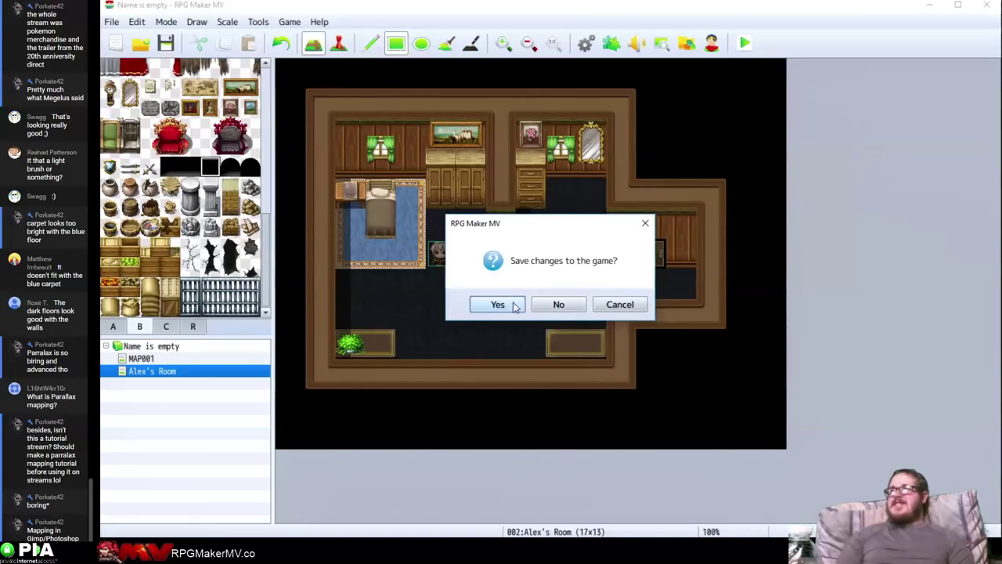
# Save the game changes, playtest Alex's Room by walking the character through the doorway and back into the room, and close the playtest window
pyautogui.click(498, 304)
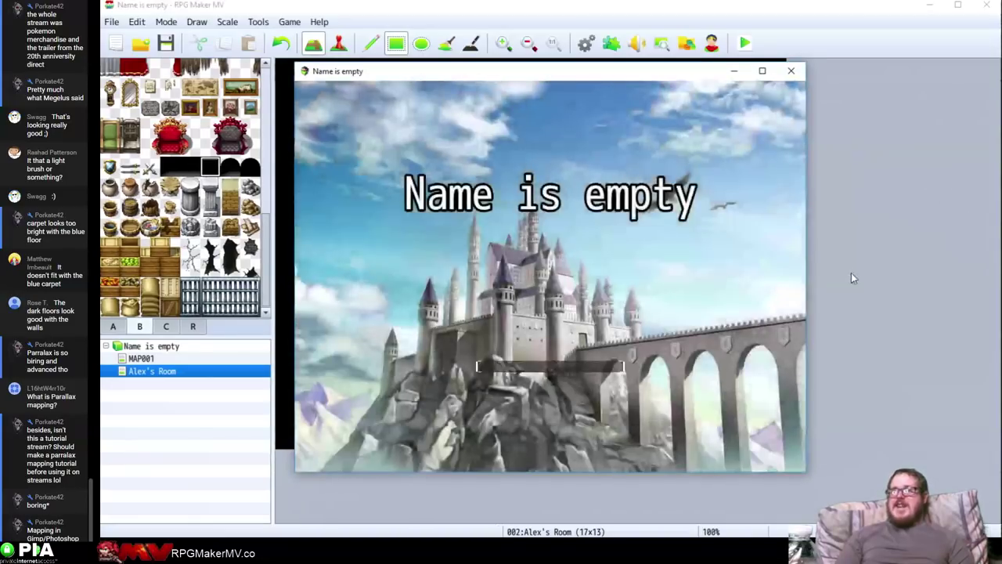
pyautogui.press('Return')
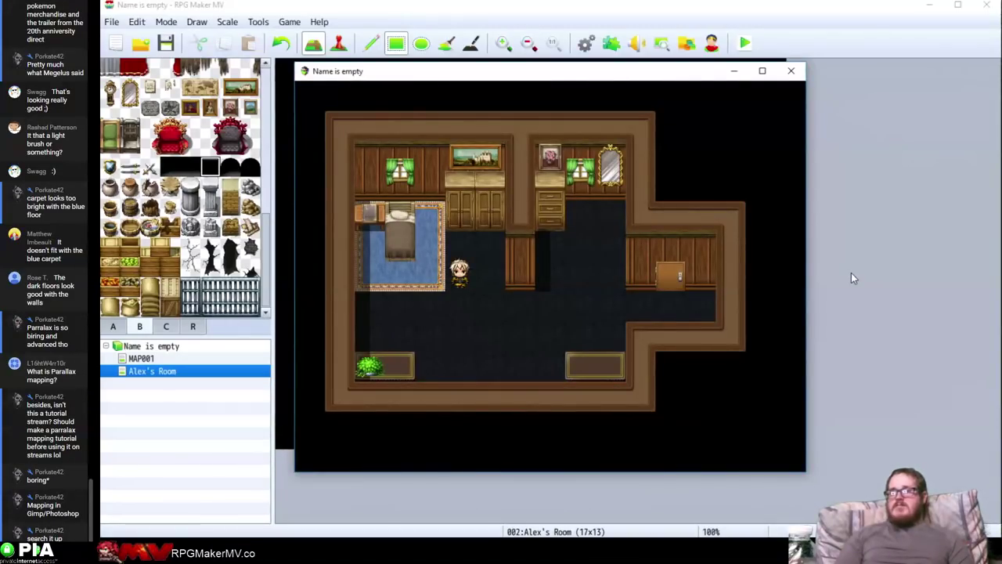
pyautogui.press('Right')
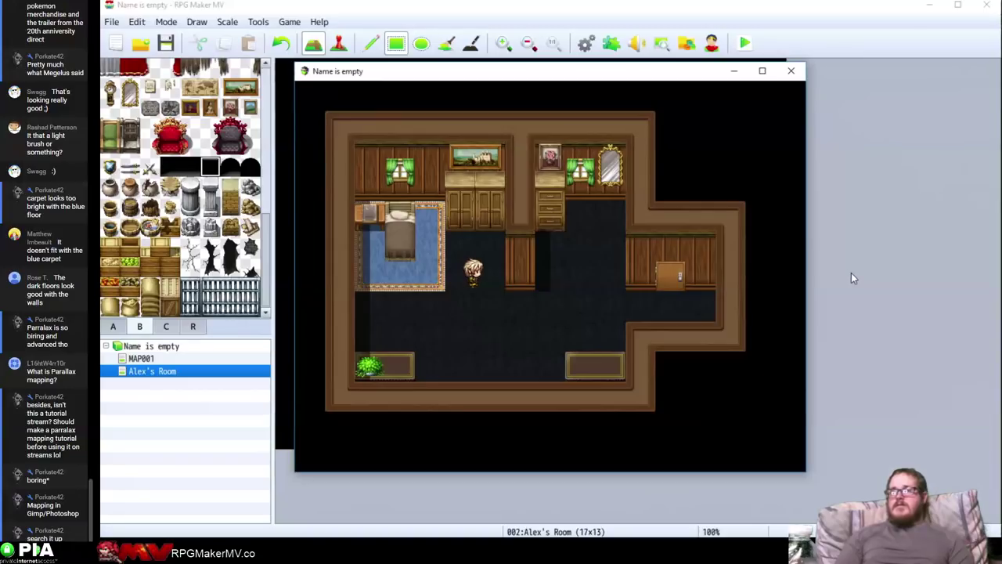
pyautogui.press('Down')
pyautogui.press('Right')
pyautogui.press('Left')
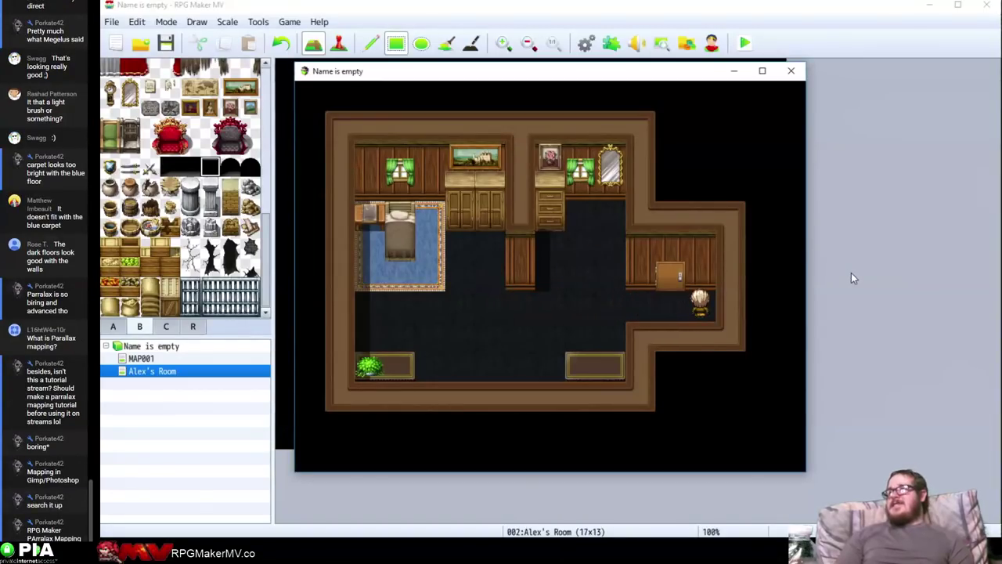
pyautogui.press('Up')
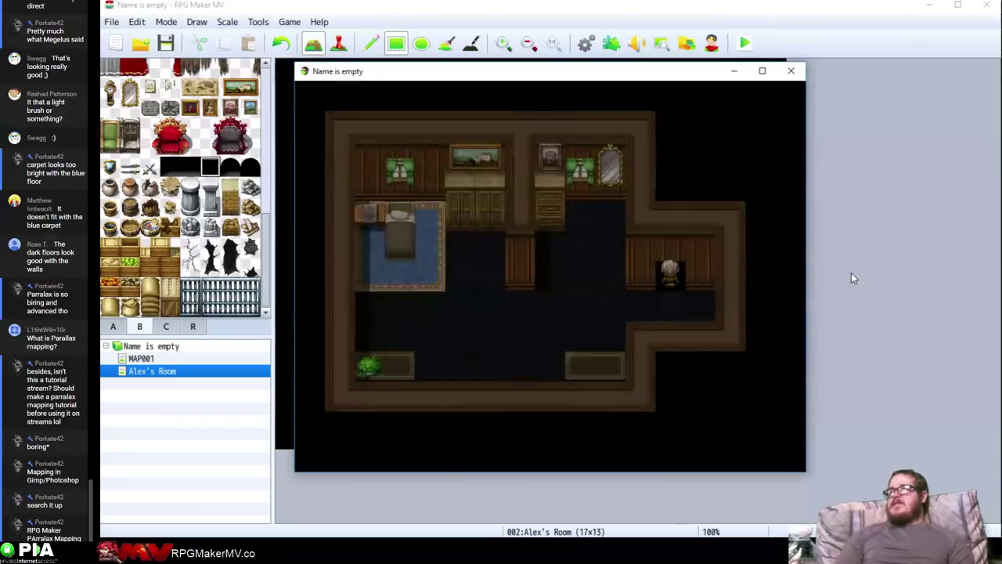
pyautogui.press('Up')
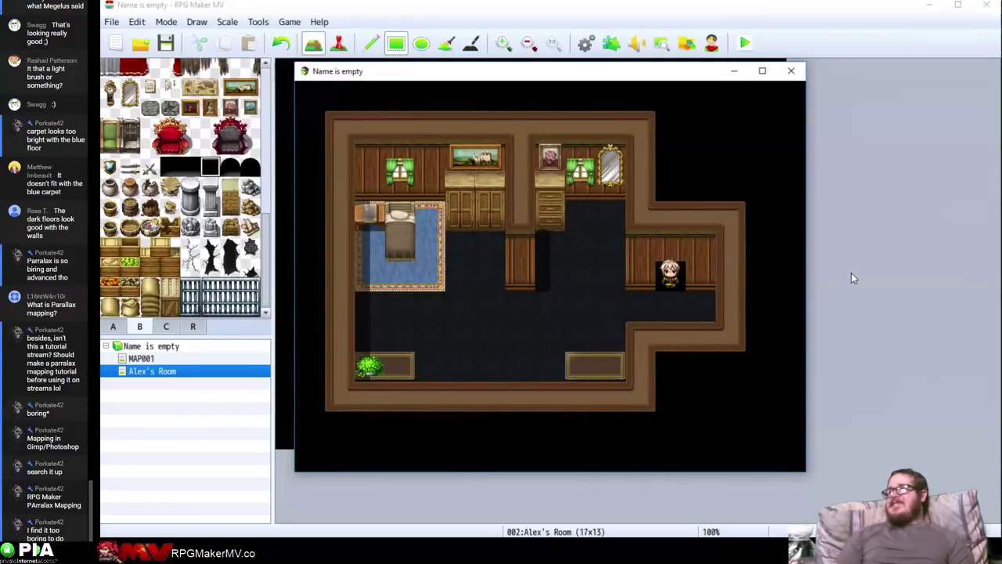
pyautogui.press('Left')
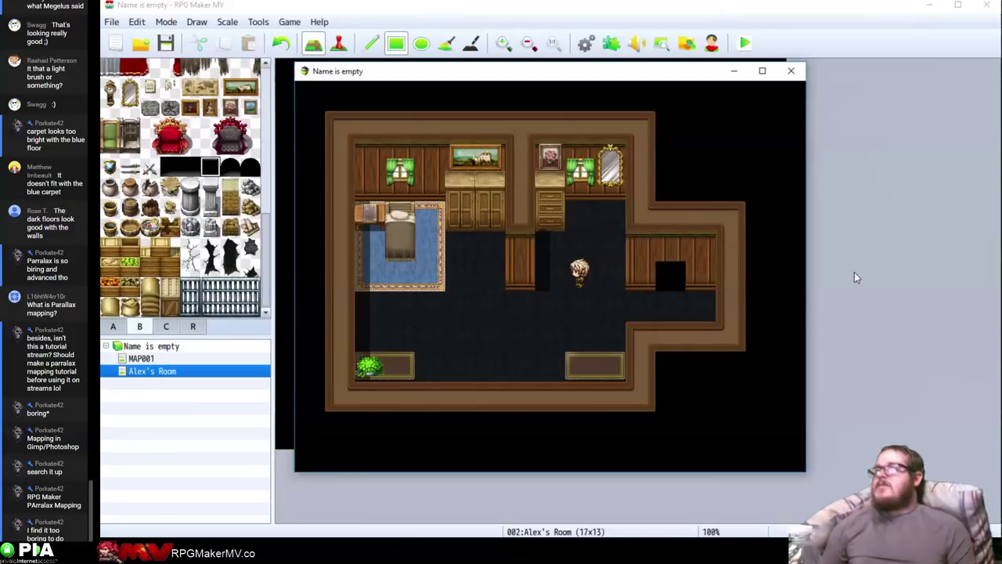
pyautogui.click(792, 72)
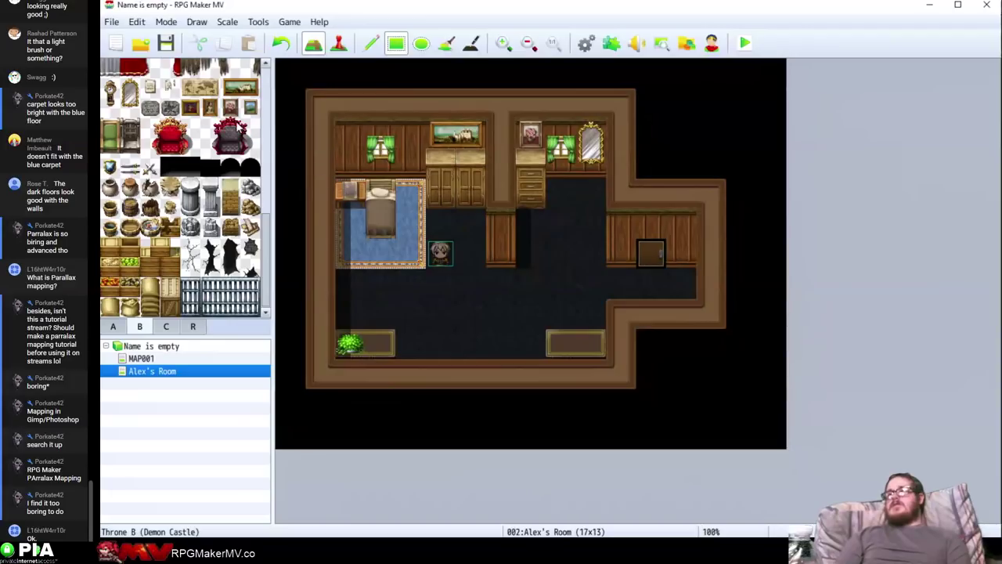
# Try placing dark-topped table tiles over the blue carpet and the open floor near the bed
pyautogui.click(113, 326)
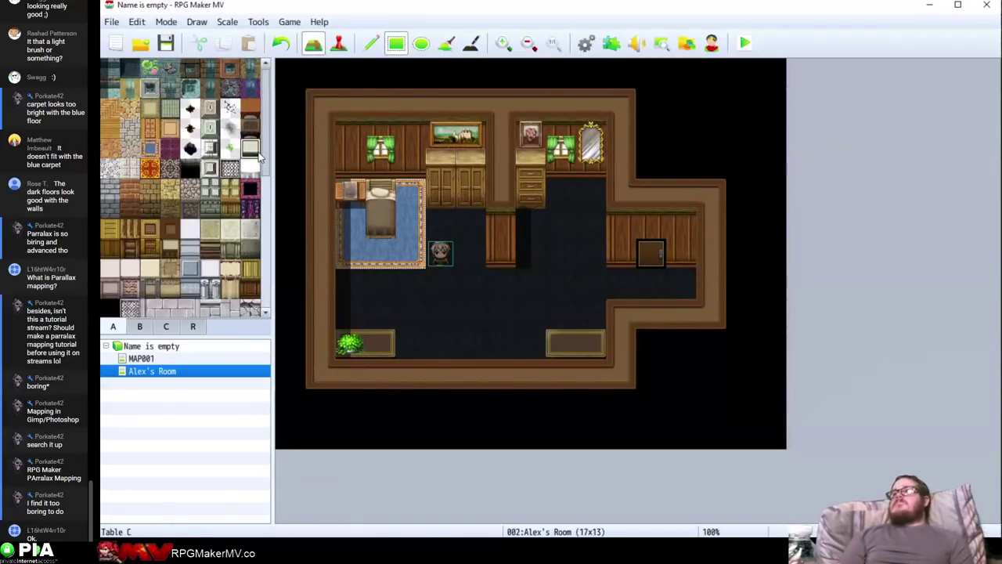
pyautogui.moveTo(259, 156); pyautogui.dragTo(250, 127)
pyautogui.moveTo(353, 262)
pyautogui.mouseDown()
pyautogui.moveTo(407, 278)
pyautogui.moveTo(415, 263)
pyautogui.mouseUp()
pyautogui.hotkey('ctrl', 'z')
pyautogui.hotkey('ctrl', 'z')
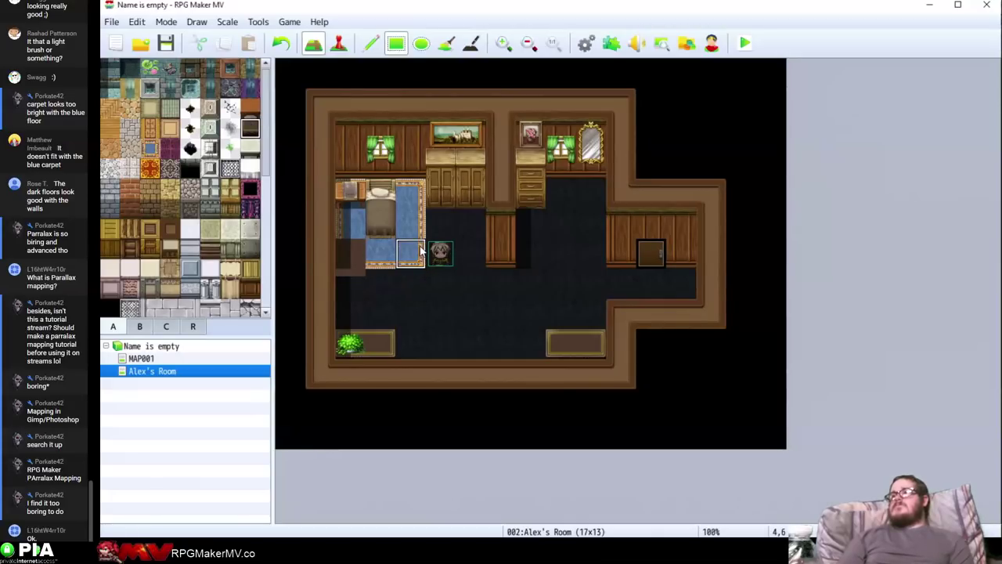
pyautogui.hotkey('ctrl', 'z')
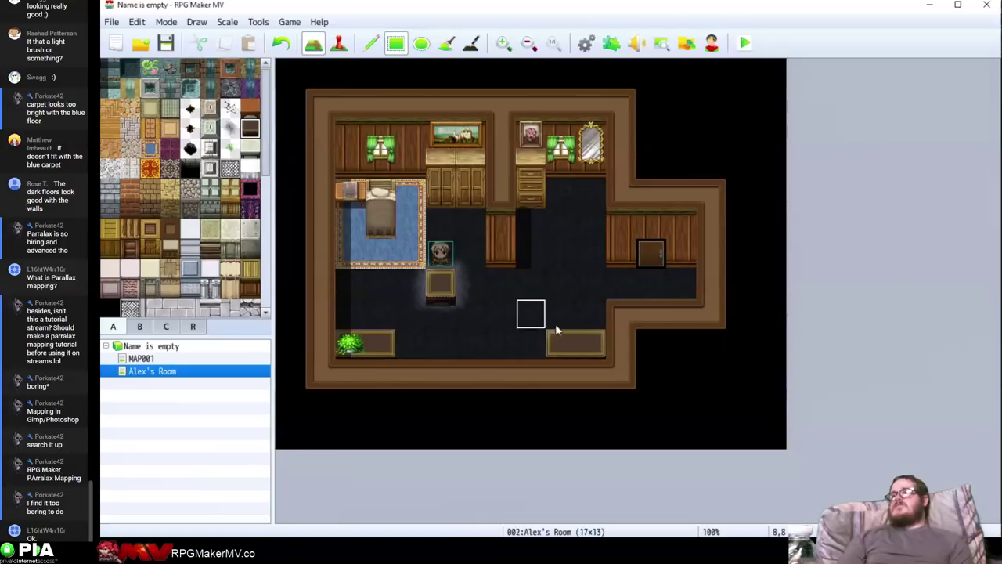
# Try single-tile table placements around the room, and place a two-tile dark table beneath the window and mirror
pyautogui.click(372, 43)
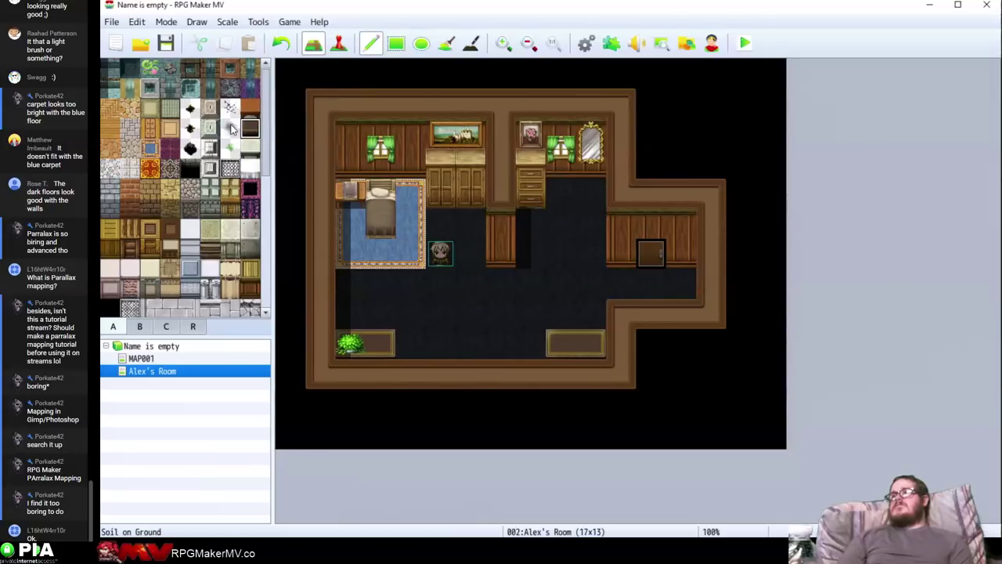
pyautogui.click(532, 344)
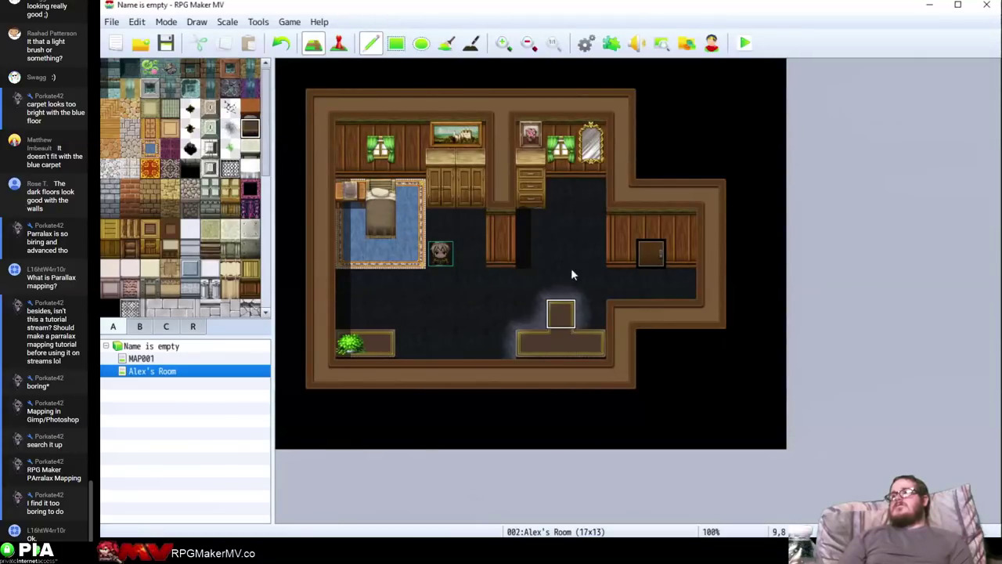
pyautogui.hotkey('ctrl', 'z')
pyautogui.click(568, 205)
pyautogui.click(583, 255)
pyautogui.hotkey('ctrl', 'z')
pyautogui.click(561, 193)
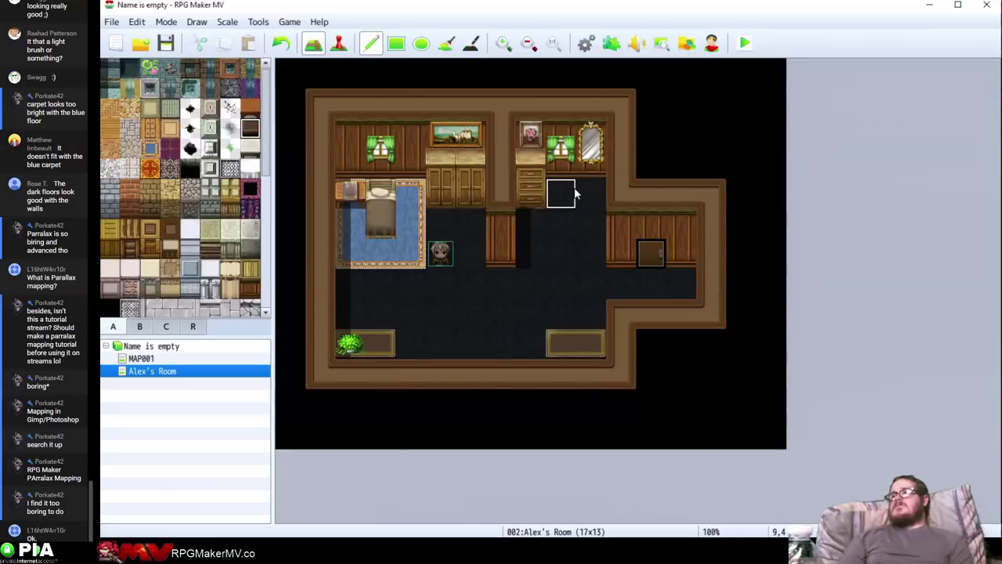
pyautogui.click(590, 193)
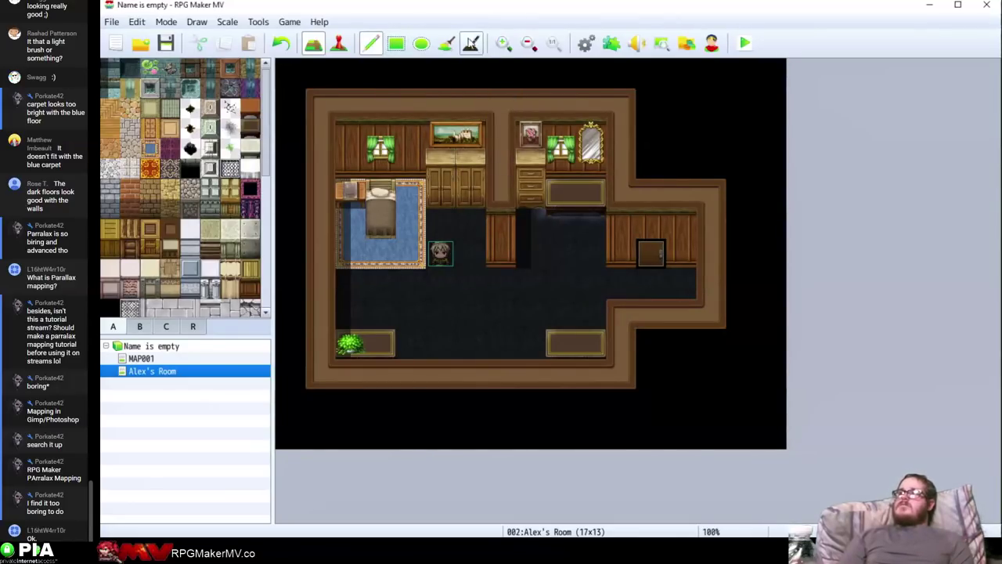
# Flood-fill the floor to clear the shading, try an orange top on the table beneath the mirror, and remove that table
pyautogui.click(446, 43)
pyautogui.click(589, 311)
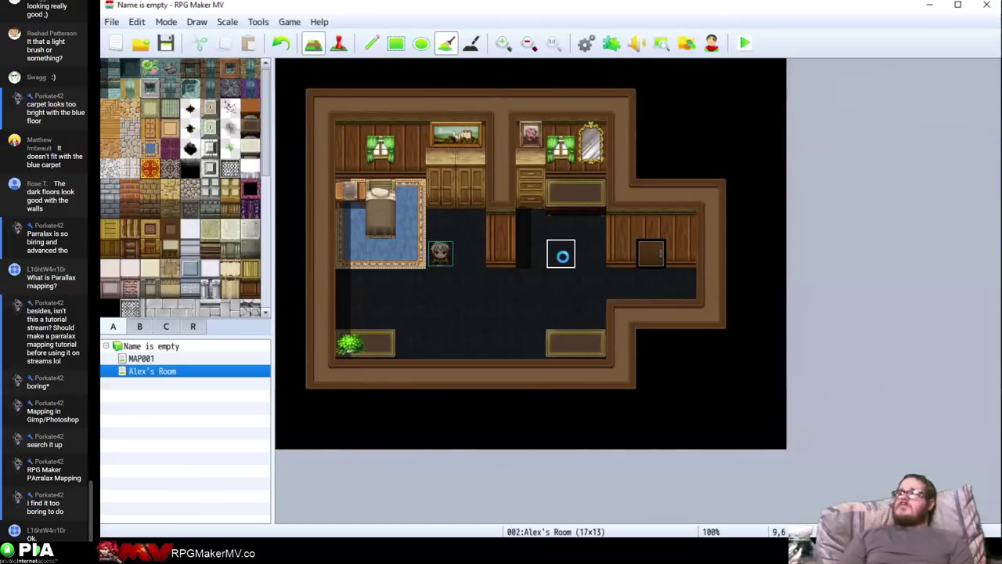
pyautogui.click(250, 110)
pyautogui.click(591, 206)
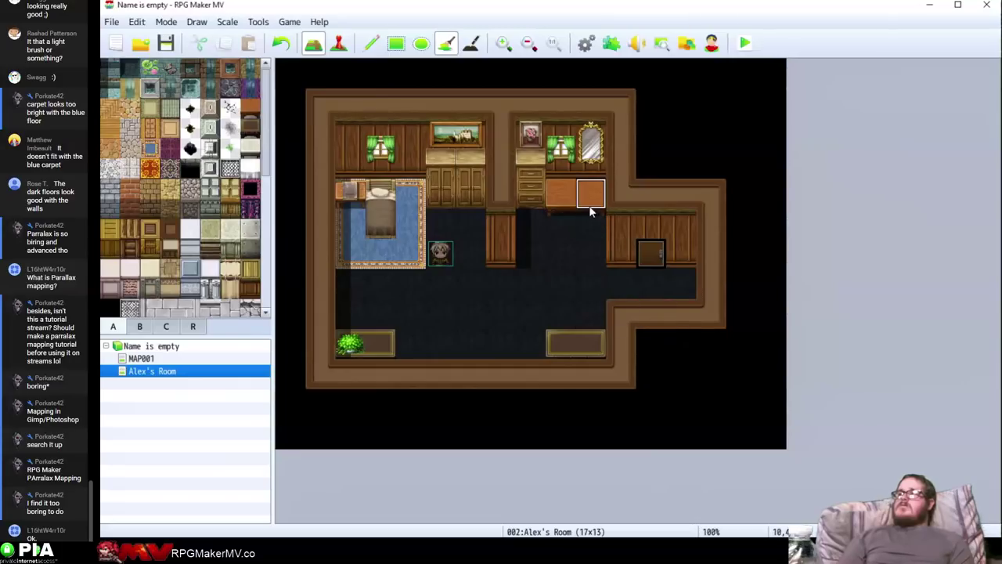
pyautogui.hotkey('ctrl', 'z')
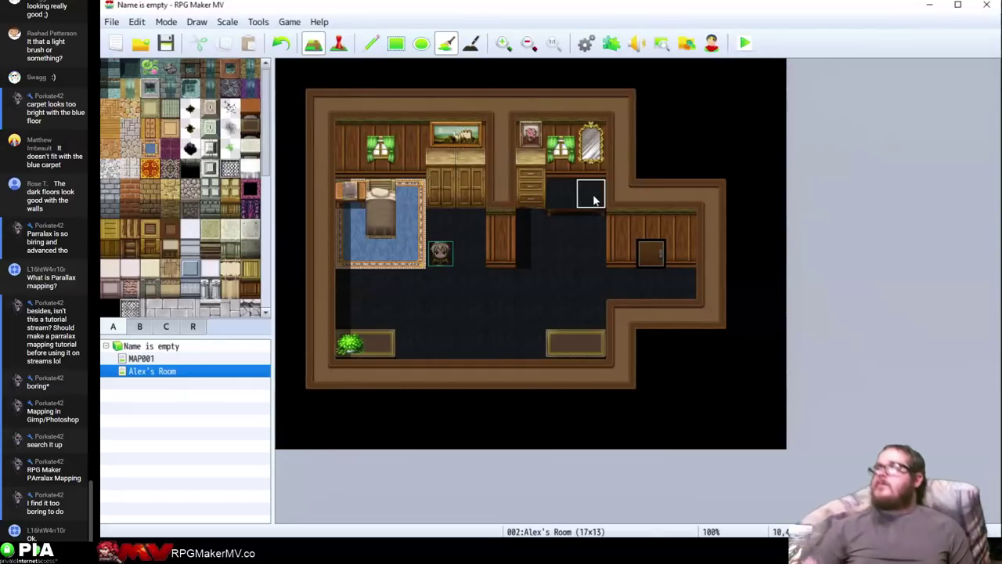
pyautogui.click(591, 198)
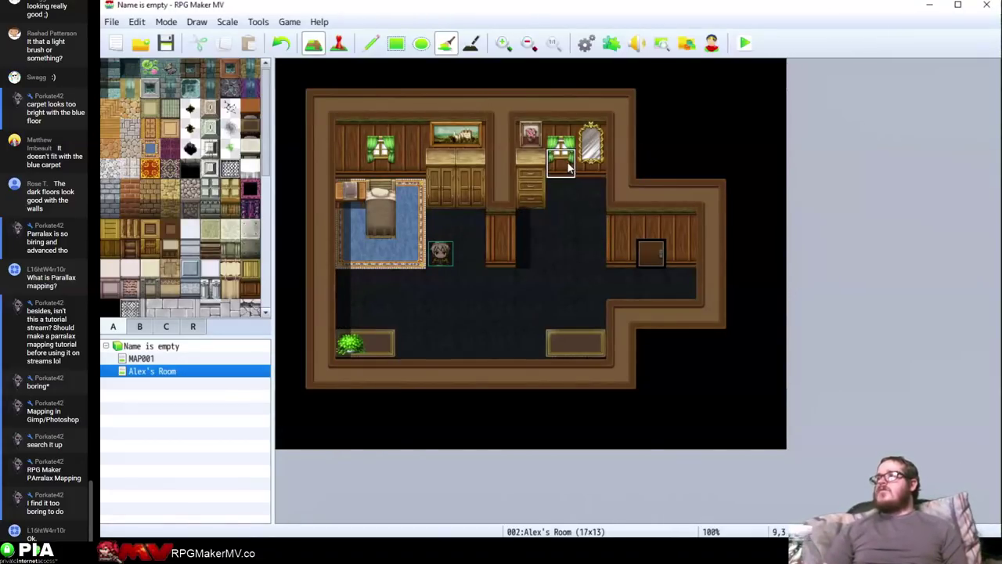
# Redraw the room's lower wall so it is indented inward between the two tables, and cut away the wall behind it
pyautogui.click(379, 44)
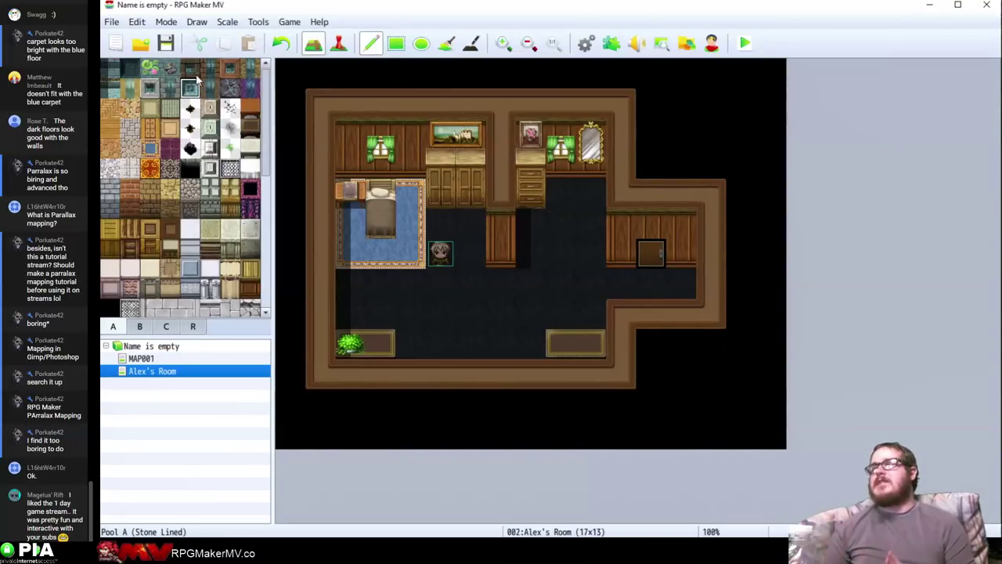
pyautogui.moveTo(433, 356)
pyautogui.mouseDown()
pyautogui.moveTo(497, 350)
pyautogui.moveTo(480, 390)
pyautogui.mouseUp()
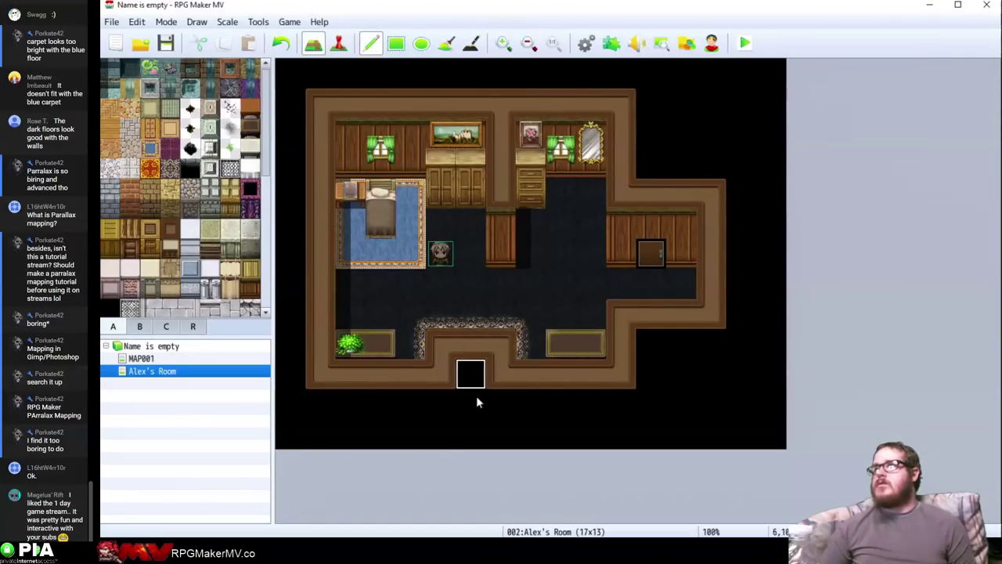
pyautogui.hotkey('ctrl', 'z')
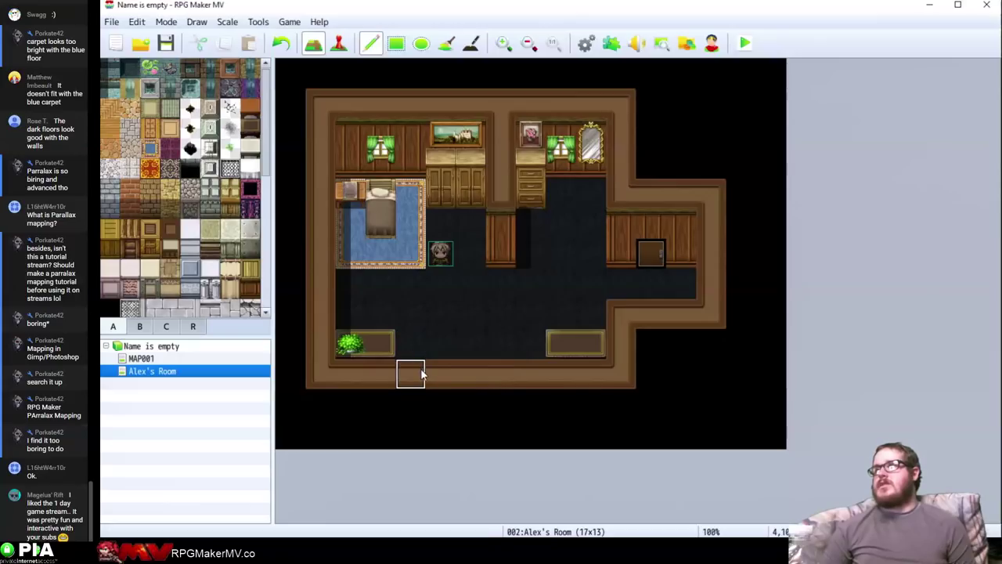
pyautogui.moveTo(409, 365); pyautogui.dragTo(537, 343)
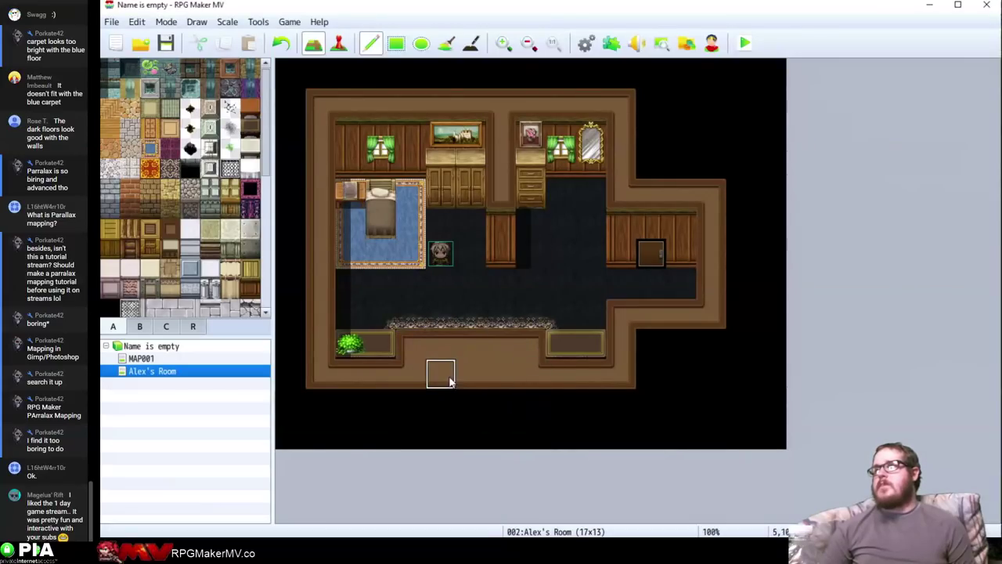
pyautogui.moveTo(450, 381); pyautogui.dragTo(505, 375)
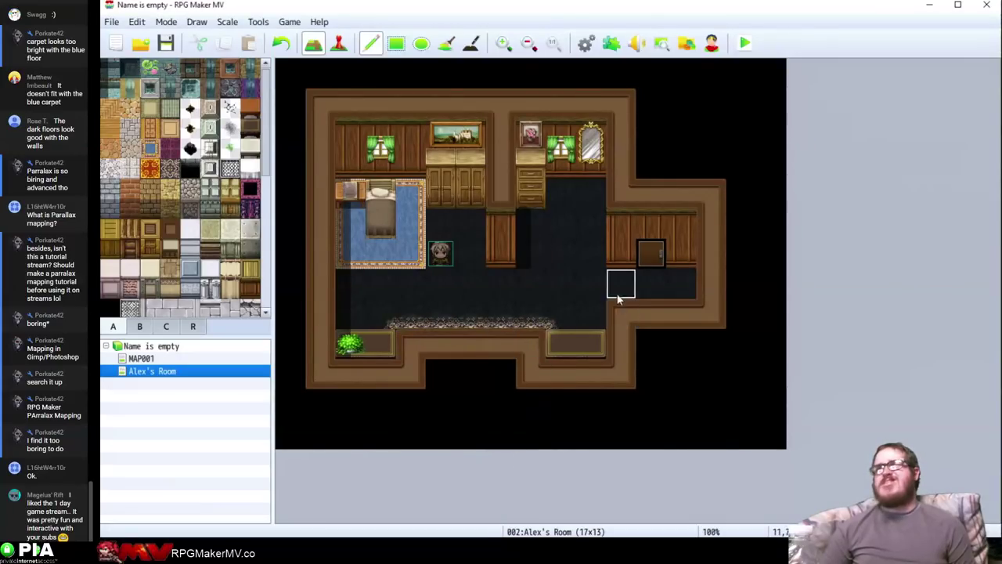
# Clear the rubble edge along the indented lower wall with a flood fill, and undo the wall reshaping
pyautogui.click(446, 43)
pyautogui.click(548, 322)
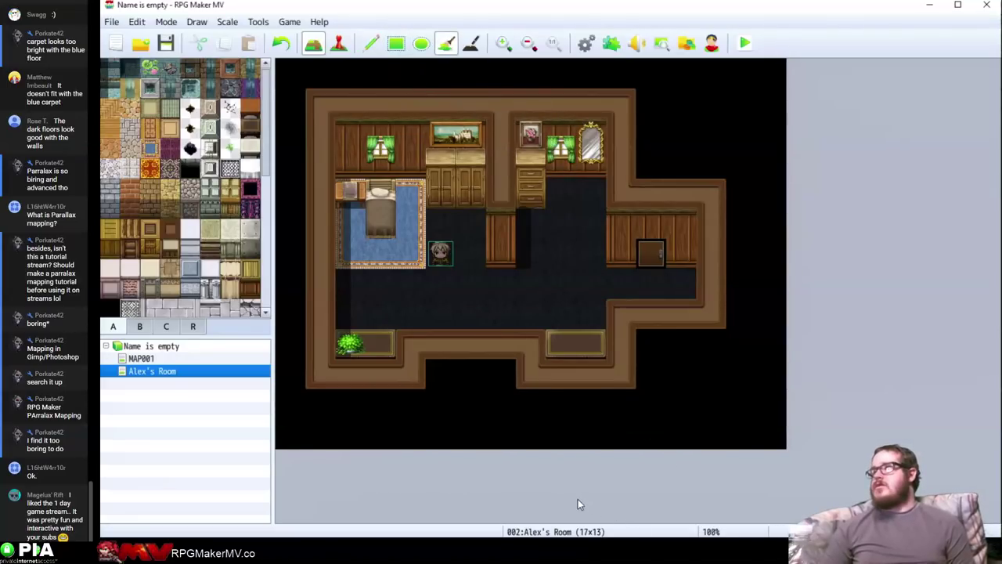
pyautogui.hotkey('ctrl', 'z')
pyautogui.hotkey('ctrl', 'y')
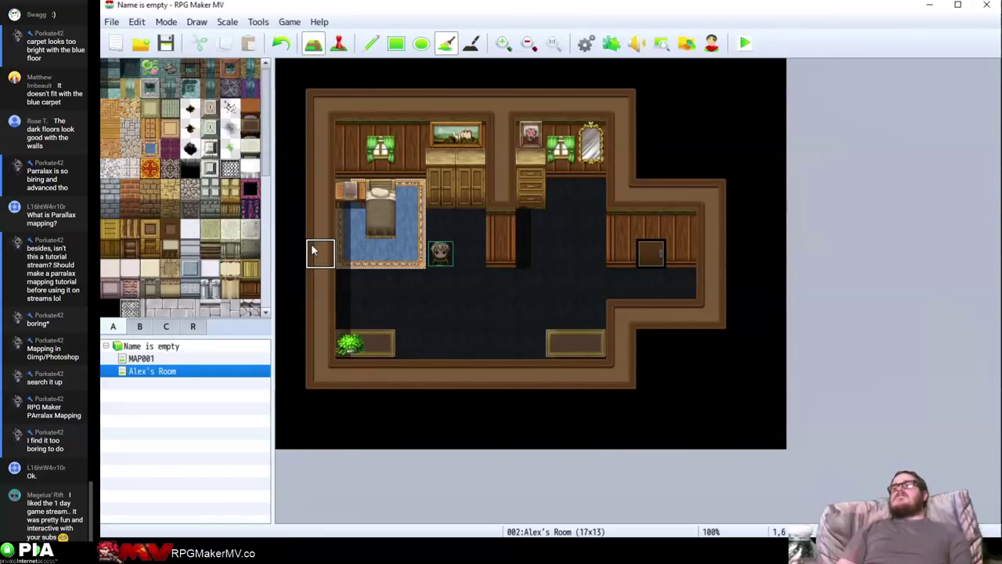
# Try to flood-fill the wooden wall around the door in the small side alcove with the brown wall-top tile
pyautogui.moveTo(327, 230); pyautogui.dragTo(310, 114, button='right')
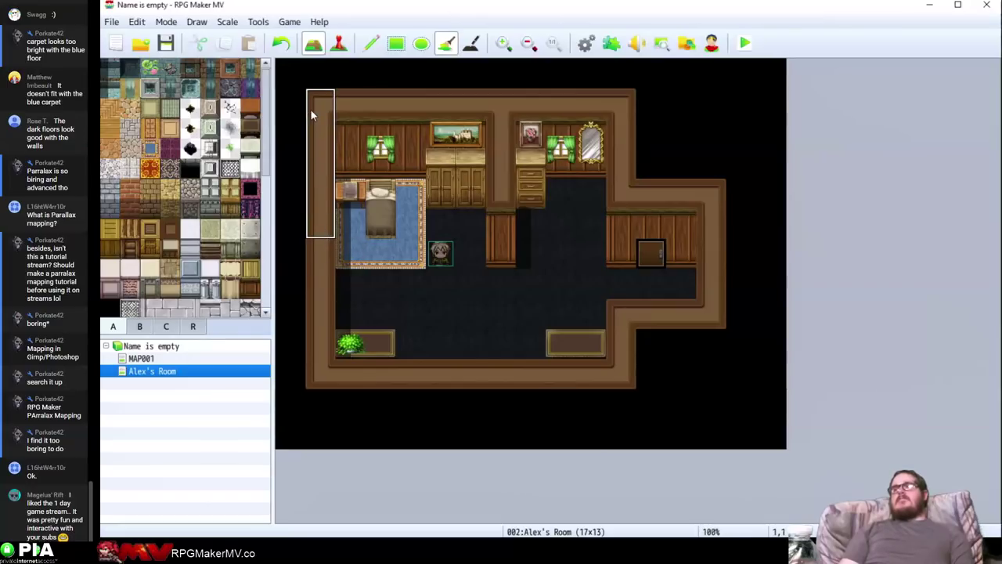
pyautogui.rightClick(380, 102)
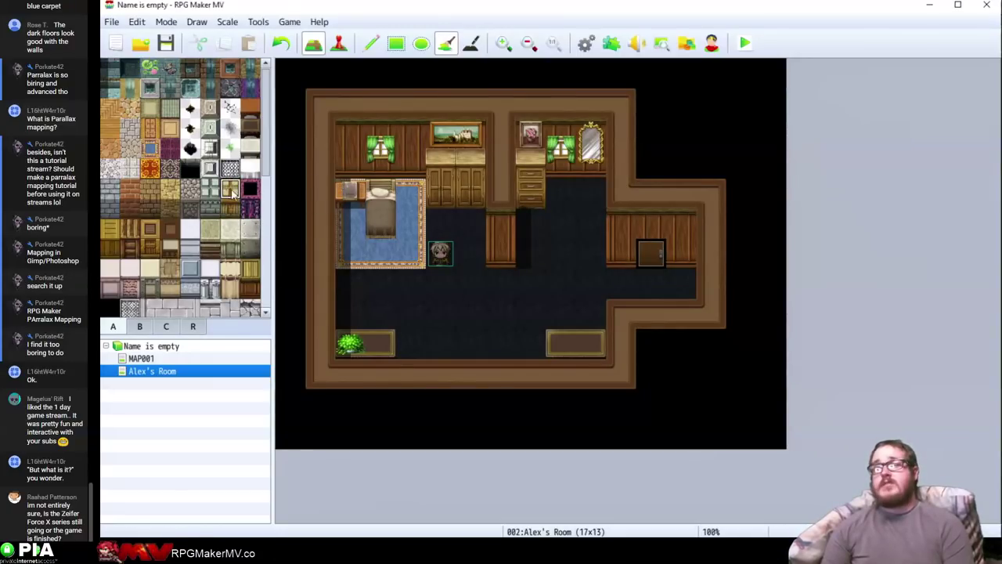
pyautogui.click(170, 187)
pyautogui.click(190, 188)
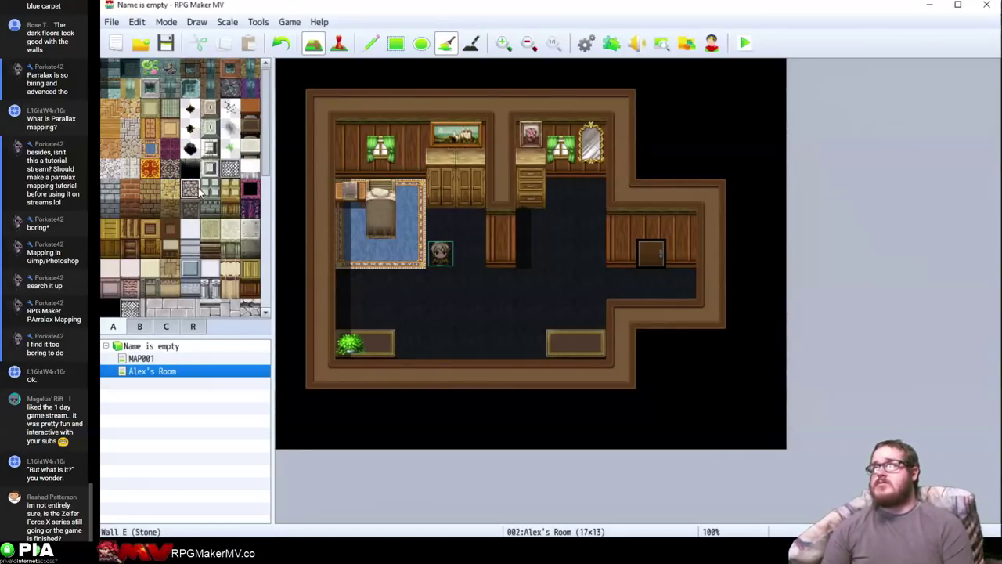
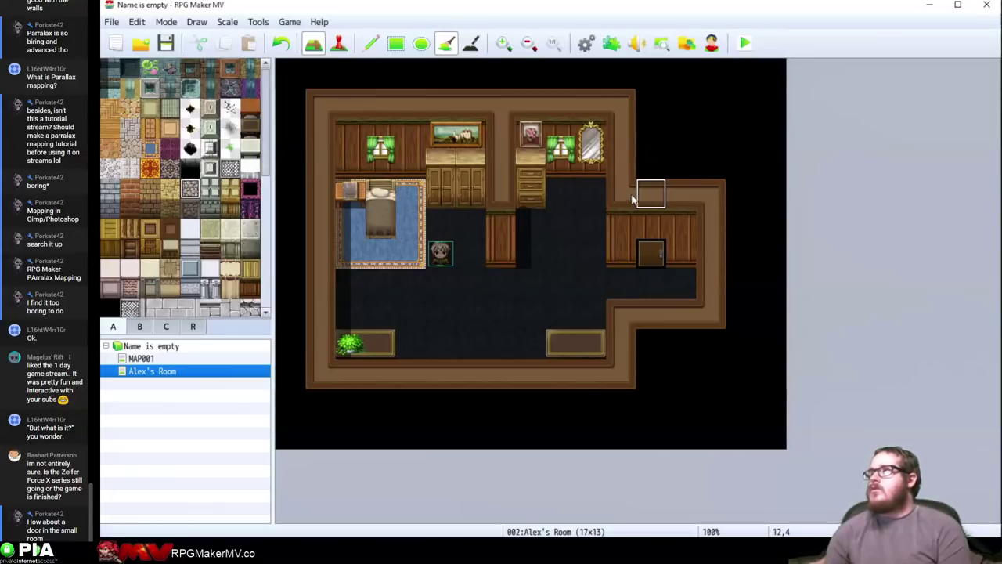
pyautogui.click(625, 220)
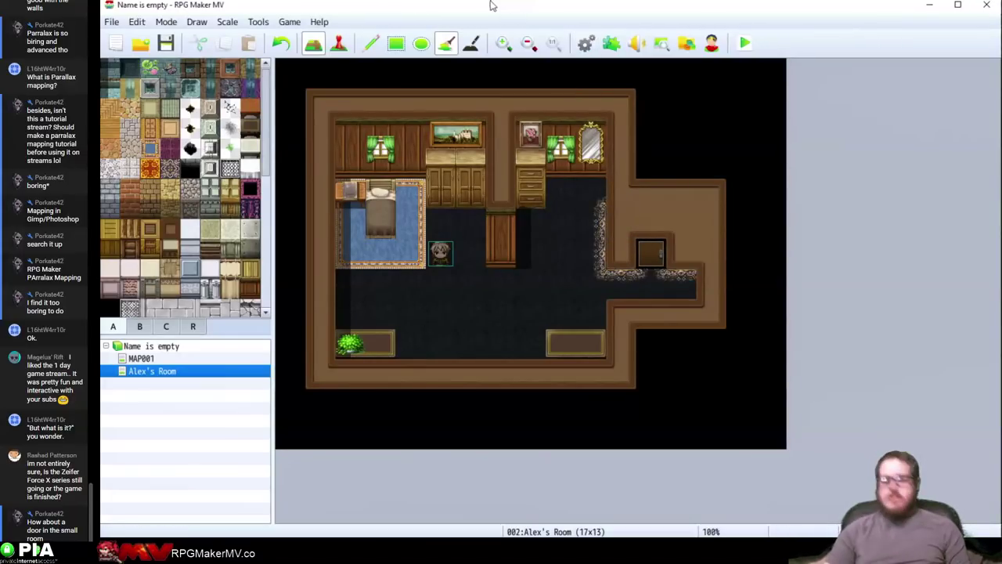
pyautogui.click(369, 43)
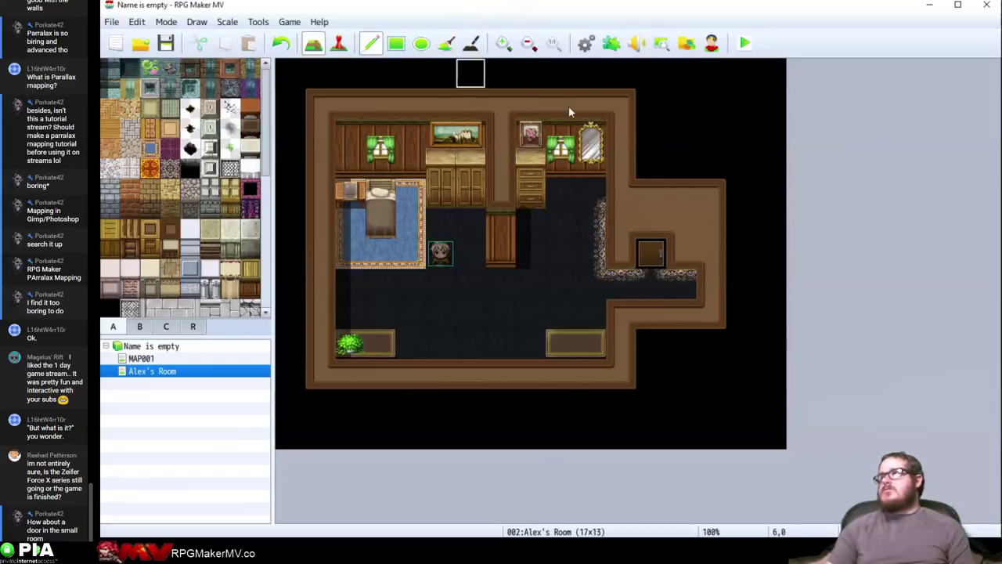
pyautogui.hotkey('ctrl', 'z')
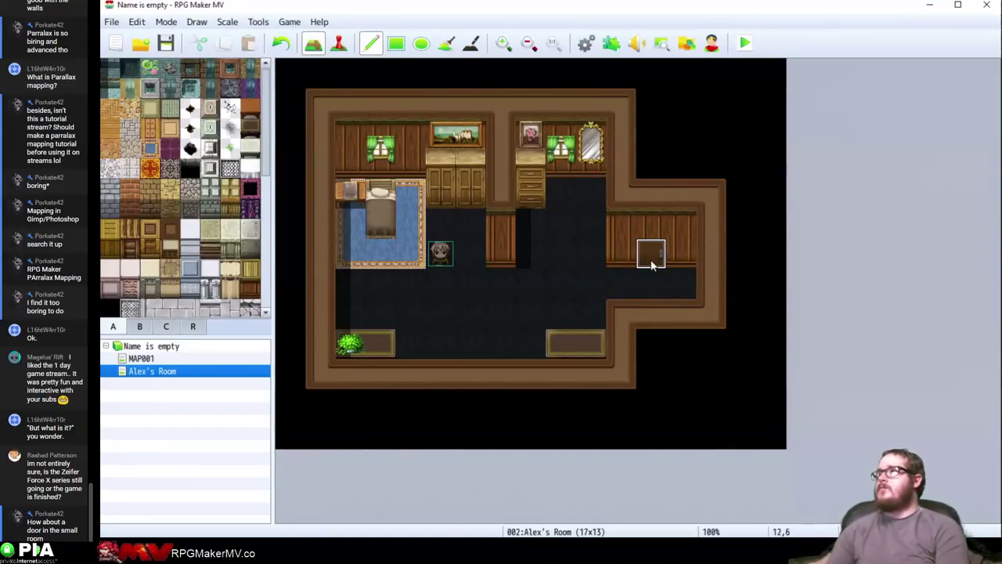
# Replace the window beside the mirror with plain wooden wall over a black doorway opening, and try removing the mirror
pyautogui.click(556, 157)
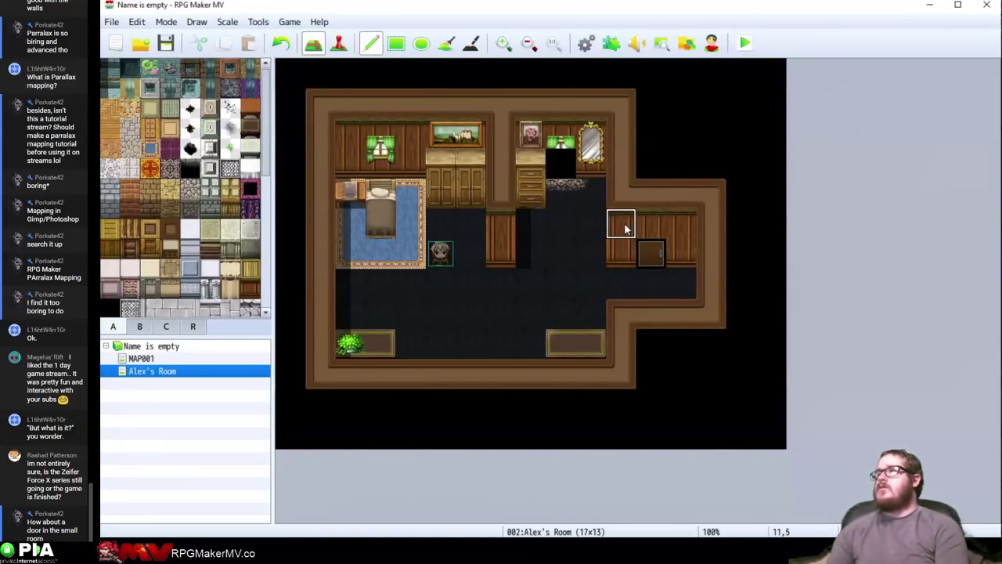
pyautogui.click(559, 133)
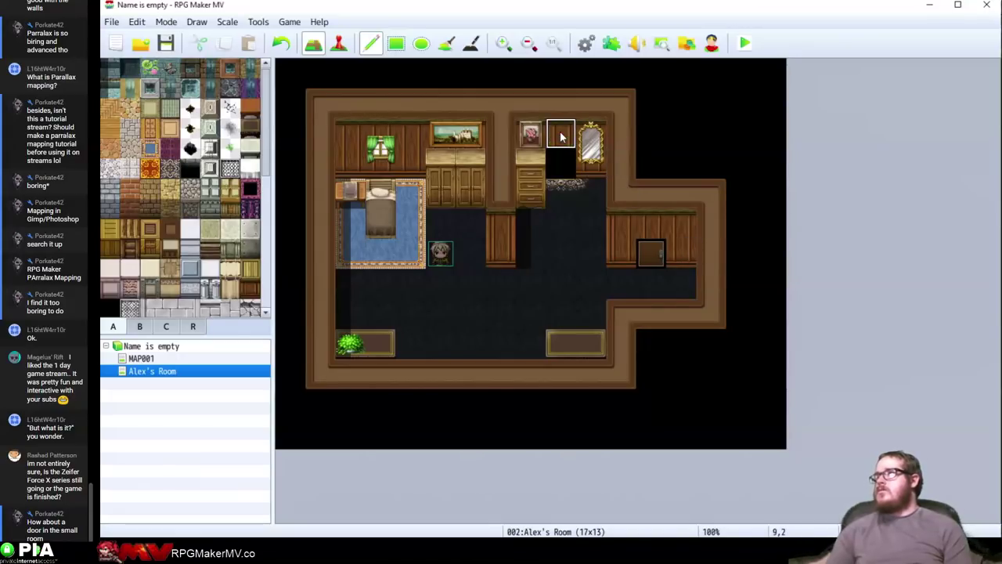
pyautogui.click(590, 163)
pyautogui.click(590, 133)
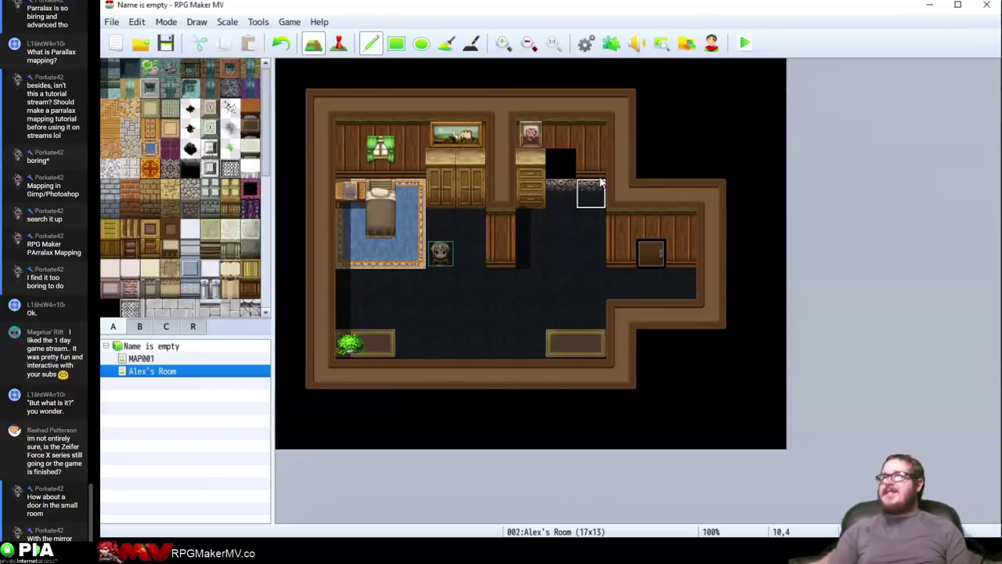
pyautogui.hotkey('ctrl', 'z')
pyautogui.hotkey('ctrl', 'z')
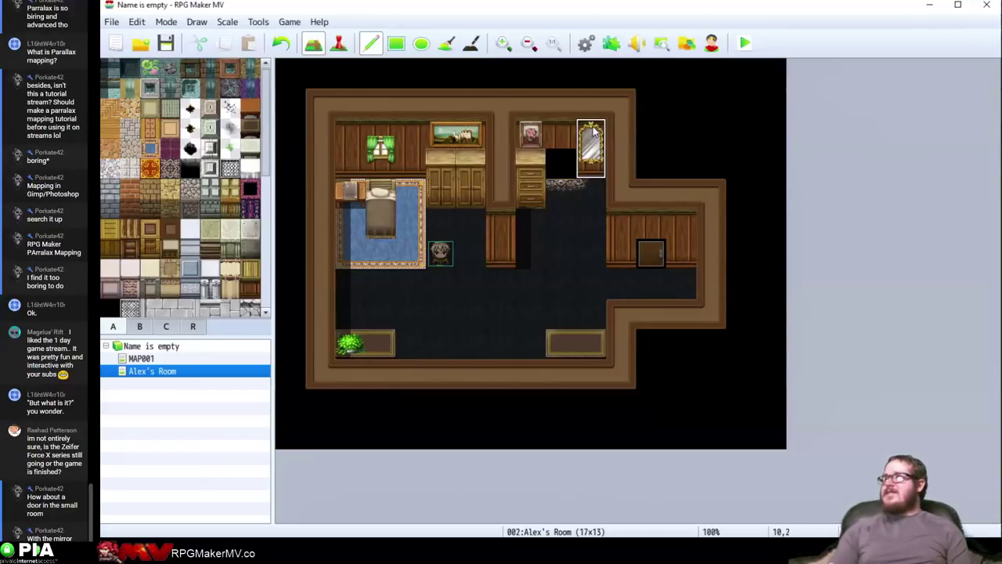
# Place a second mirror on the alcove's wooden wall, patch the opening behind the door with wall, and clear the rubble edge
pyautogui.click(678, 232)
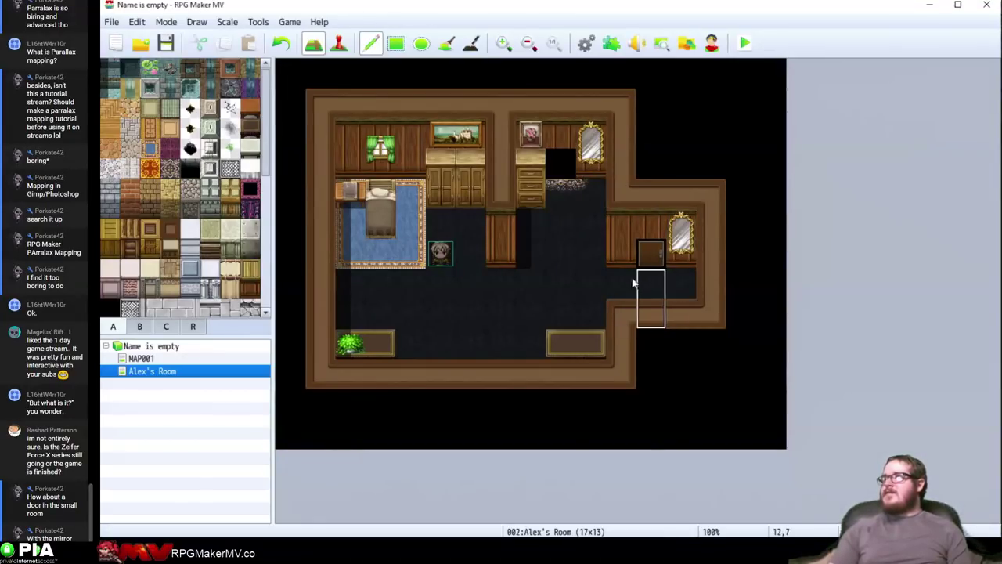
pyautogui.click(644, 257)
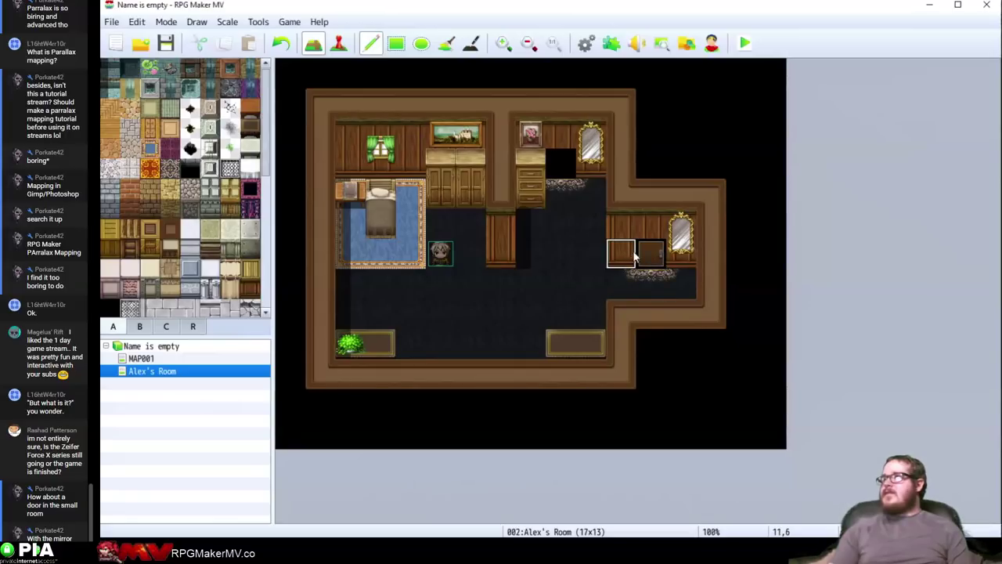
pyautogui.click(637, 253)
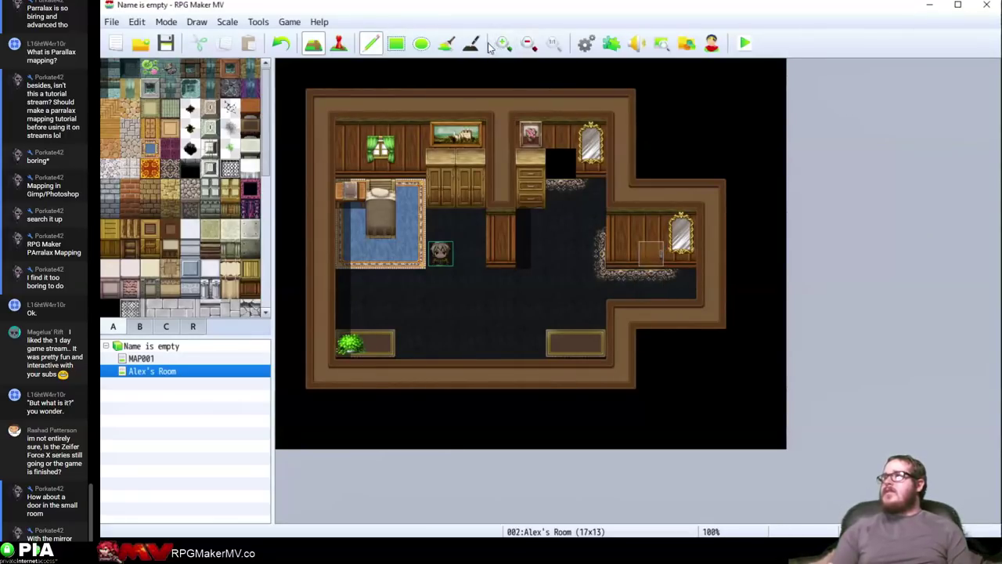
pyautogui.click(448, 44)
pyautogui.hotkey('ctrl', 'z')
pyautogui.hotkey('ctrl', 'z')
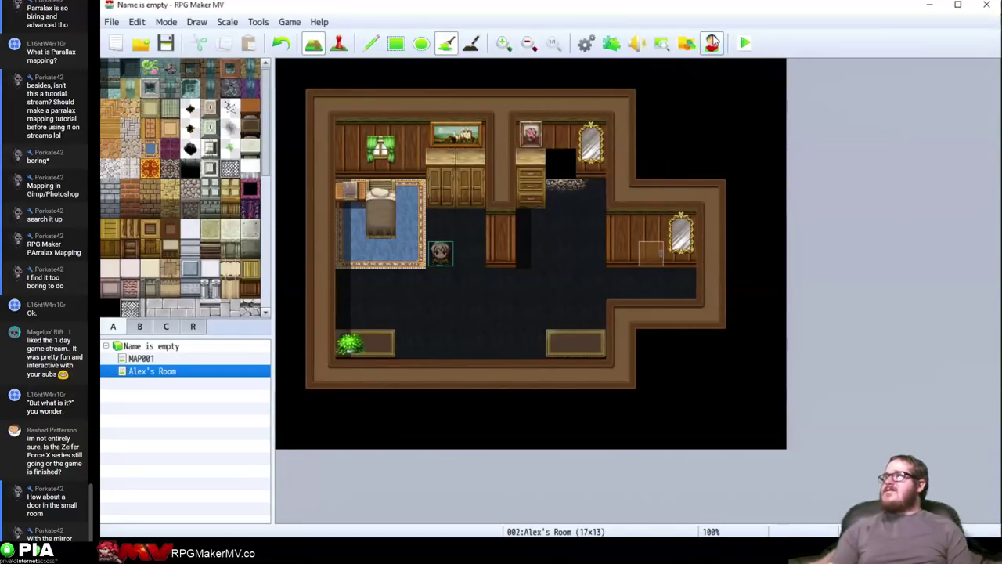
# Move the alcove's door event into the black opening beside the upper mirror and change its image to the brown panelled door from !Door1
pyautogui.click(338, 43)
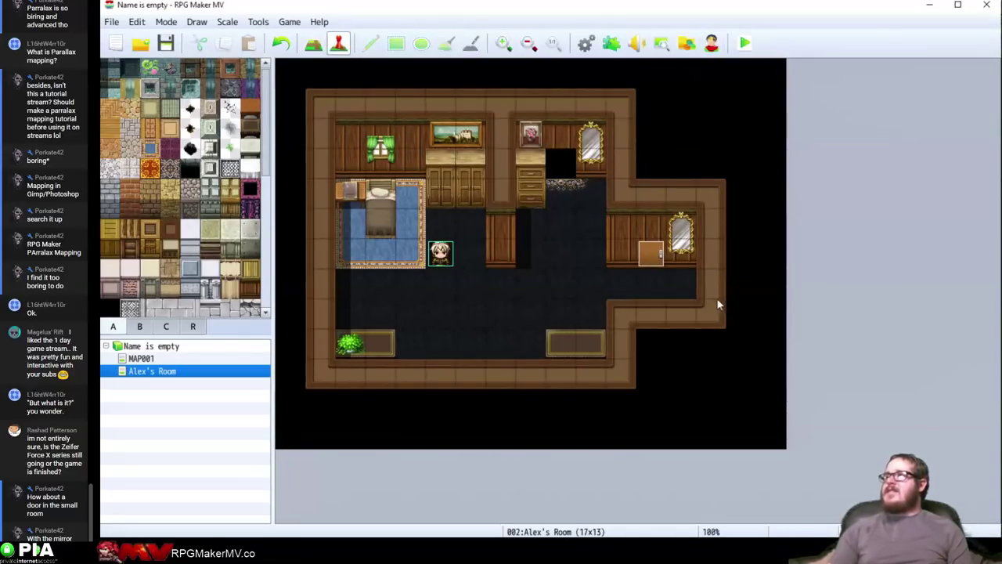
pyautogui.moveTo(653, 261); pyautogui.dragTo(562, 165)
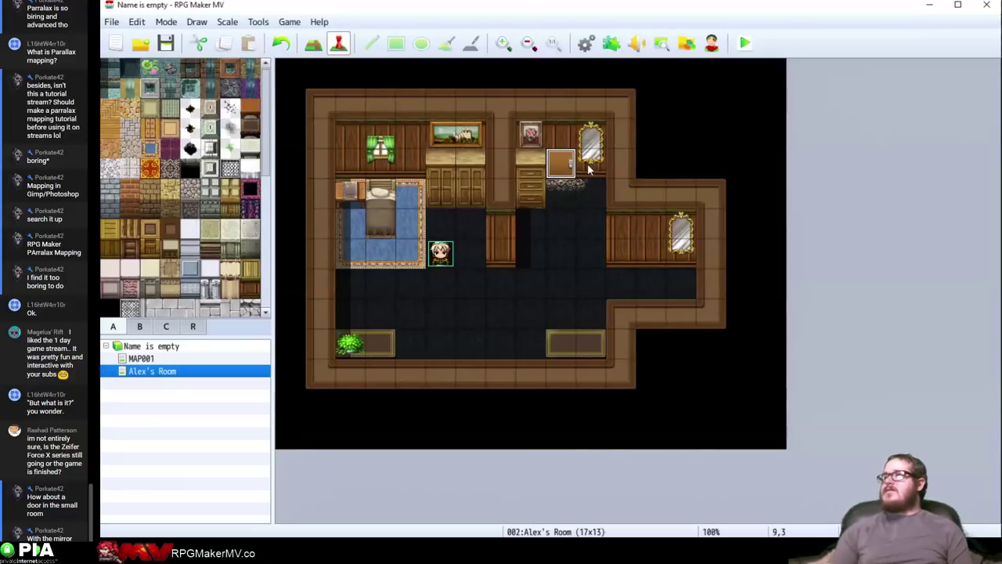
pyautogui.doubleClick(561, 170)
pyautogui.doubleClick(282, 321)
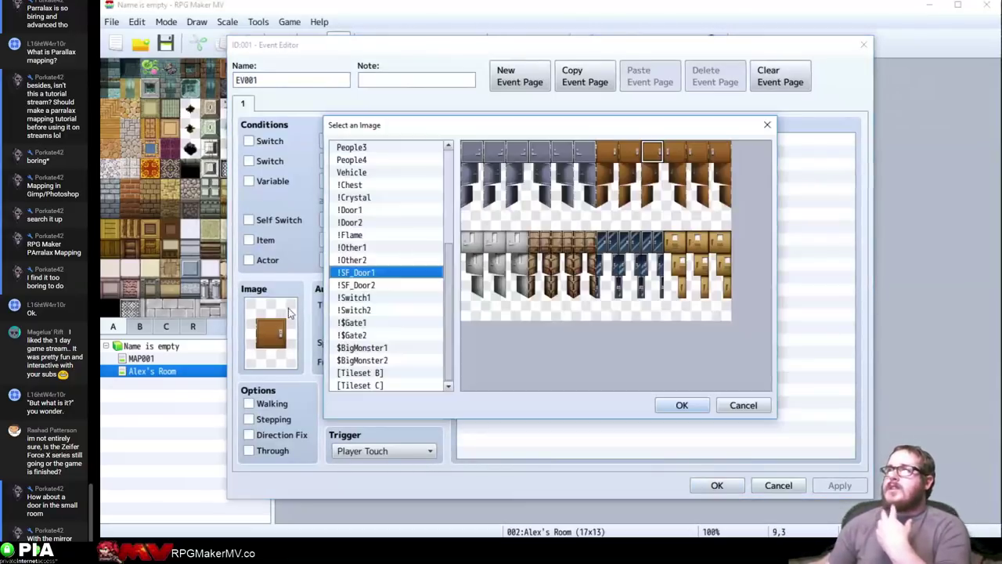
pyautogui.click(436, 285)
pyautogui.click(434, 273)
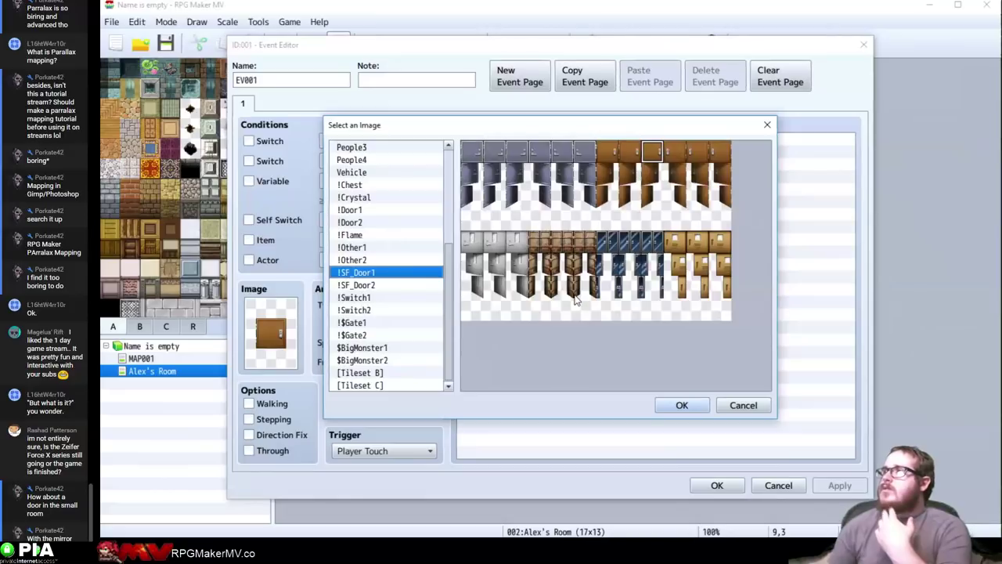
pyautogui.press('Down')
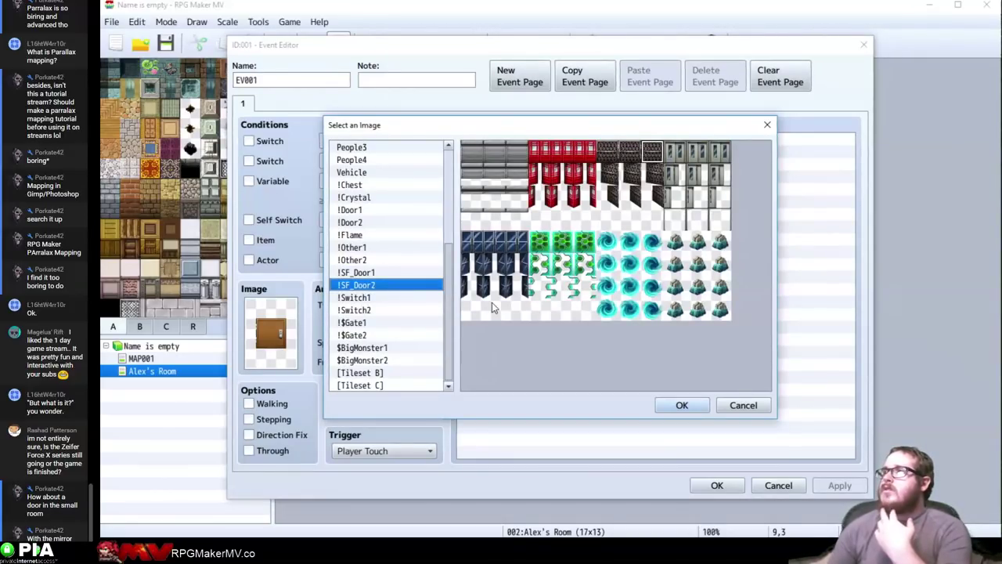
pyautogui.press('Down')
pyautogui.press('Down')
pyautogui.press('Down')
pyautogui.press('Down')
pyautogui.press('Down')
pyautogui.press('Down')
pyautogui.press('Down')
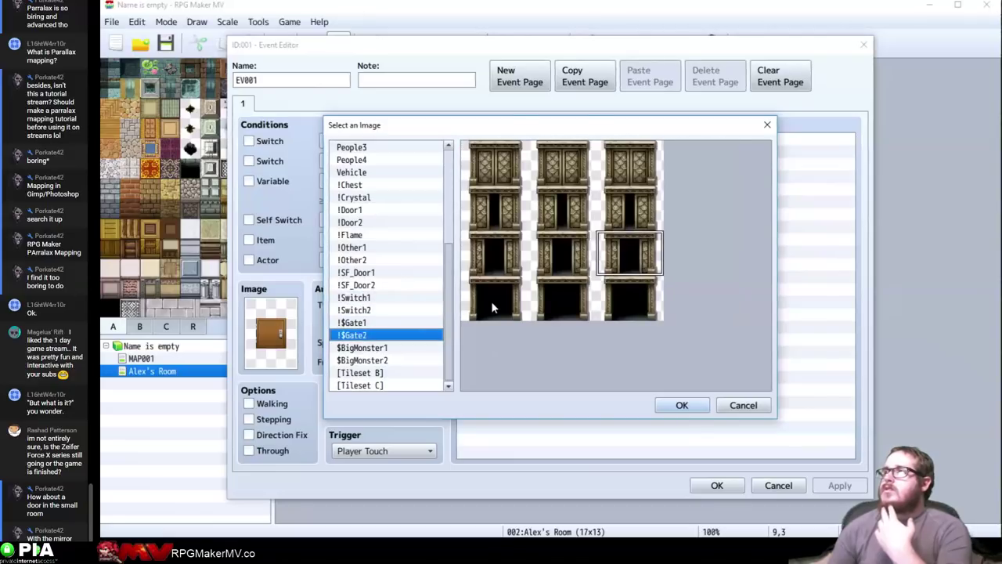
pyautogui.press('Down')
pyautogui.press('Up')
pyautogui.press('Up')
pyautogui.press('Up')
pyautogui.press('Up')
pyautogui.press('Up')
pyautogui.press('Up')
pyautogui.press('Up')
pyautogui.press('Up')
pyautogui.press('Up')
pyautogui.press('Up')
pyautogui.press('Up')
pyautogui.press('Up')
pyautogui.press('Up')
pyautogui.press('Up')
pyautogui.press('Up')
pyautogui.press('Up')
pyautogui.press('Up')
pyautogui.press('Up')
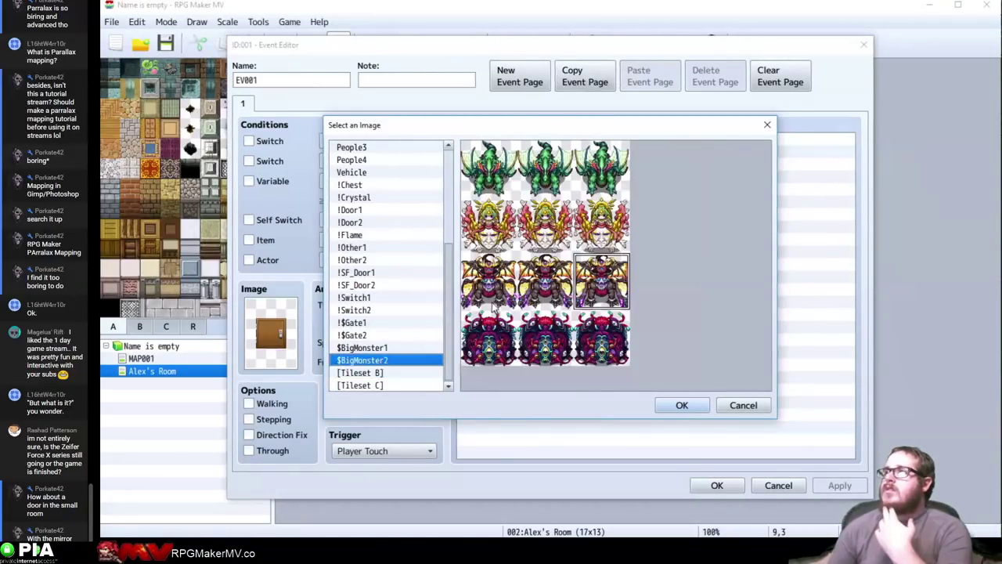
pyautogui.press('Down')
pyautogui.press('Down')
pyautogui.press('Down')
pyautogui.press('Down')
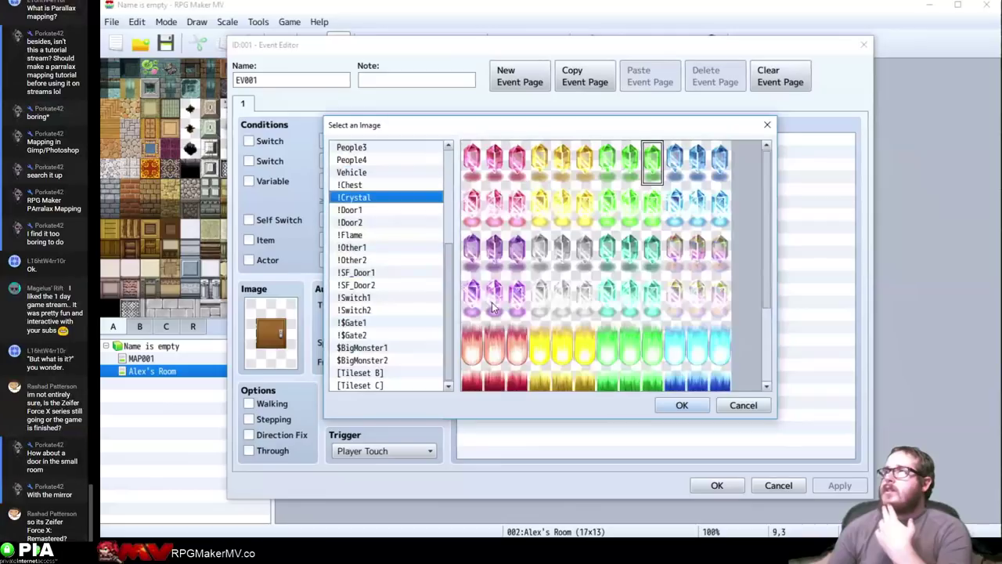
pyautogui.press('Up')
pyautogui.press('Down')
pyautogui.press('Down')
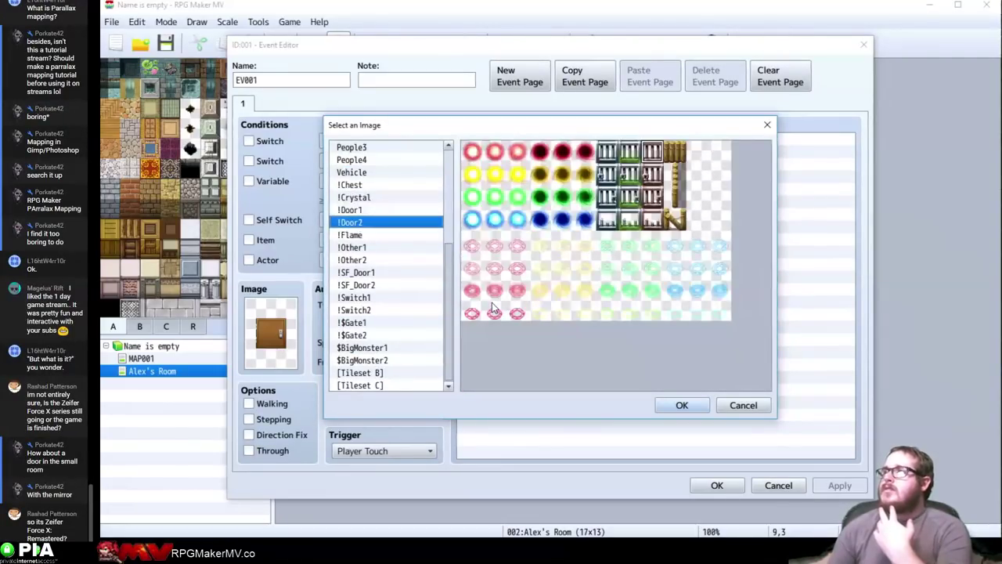
pyautogui.press('Up')
pyautogui.doubleClick(495, 245)
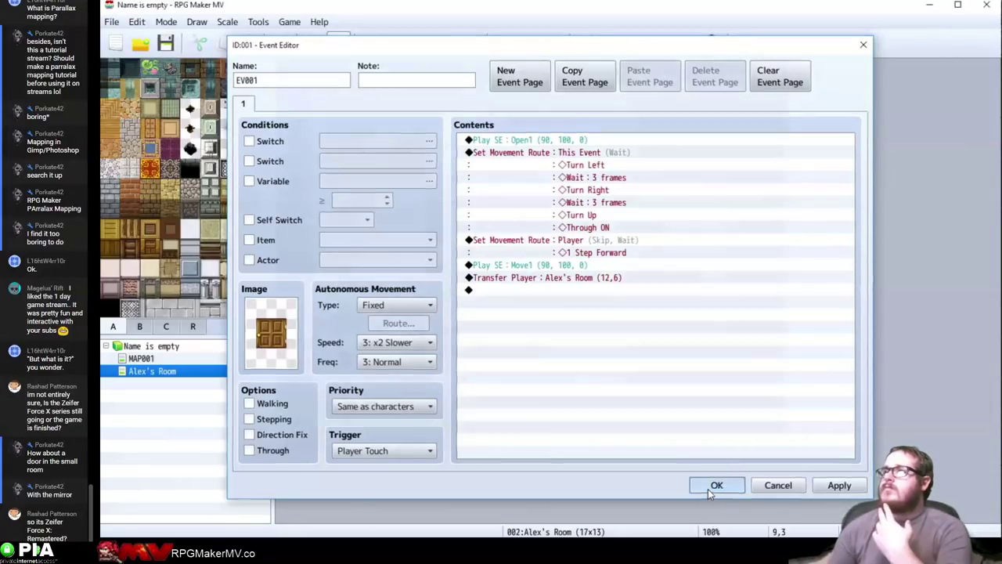
pyautogui.click(707, 489)
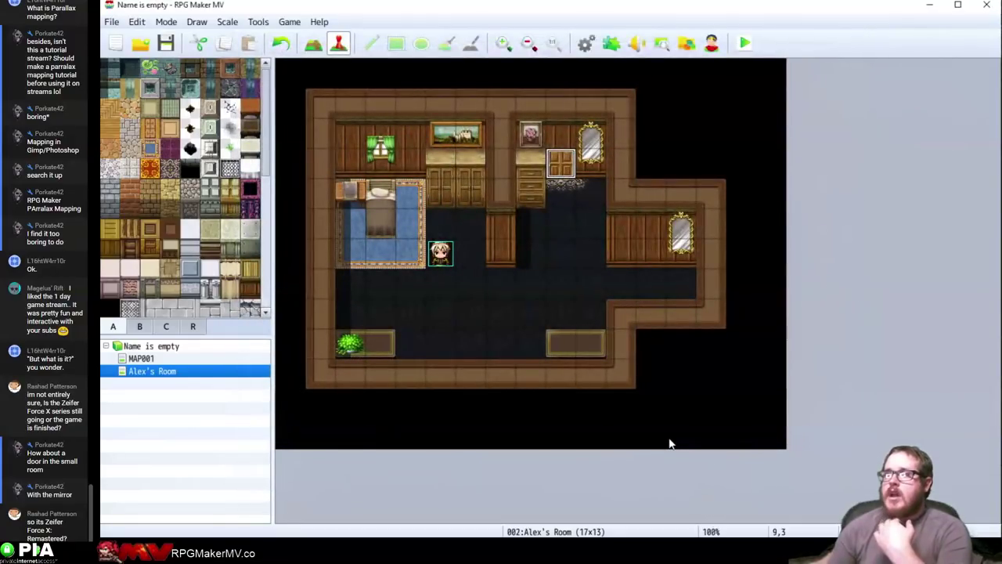
# Save the changes and playtest the room, walking the character up through the door beside the mirror, and end the test
pyautogui.click(745, 45)
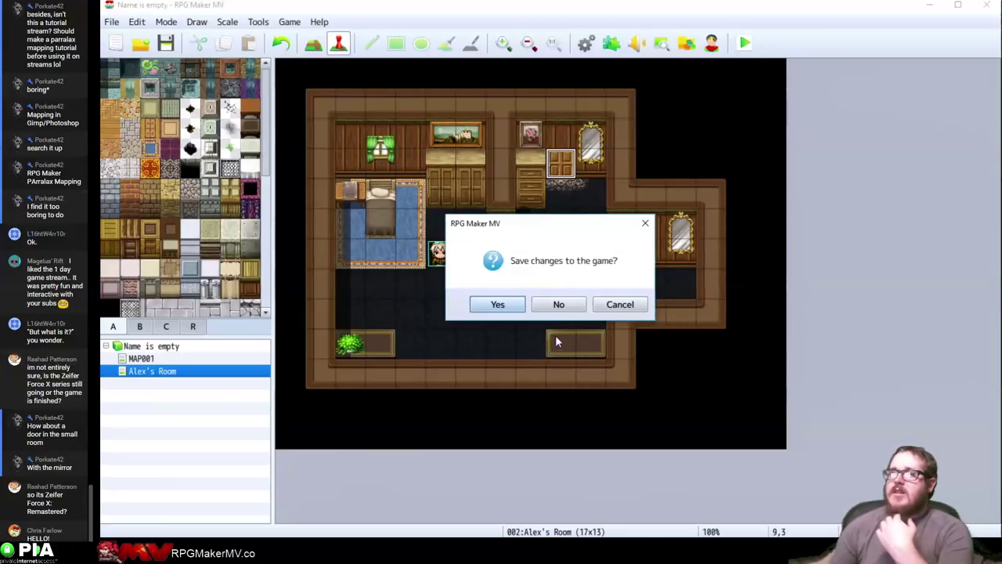
pyautogui.click(510, 308)
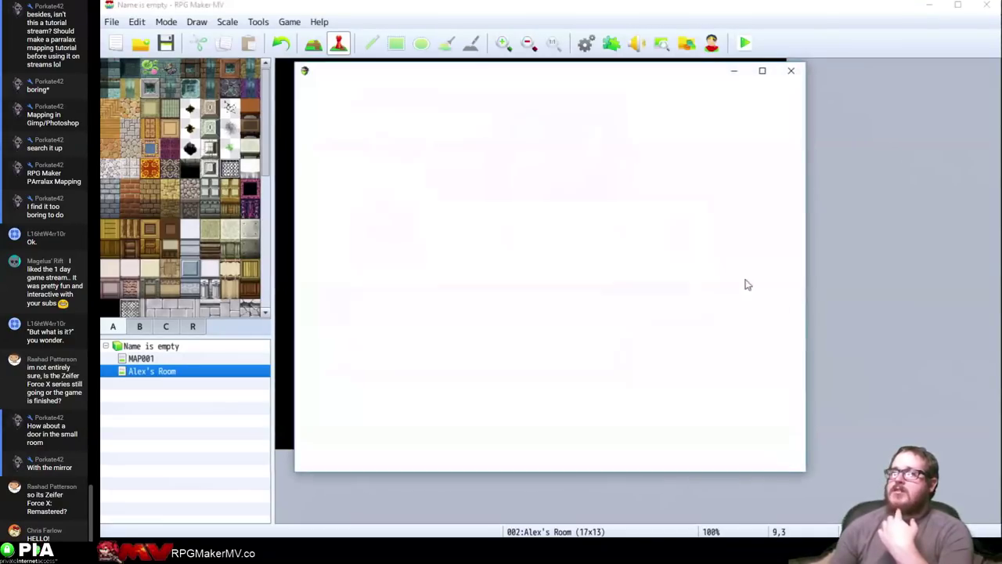
pyautogui.press('Return')
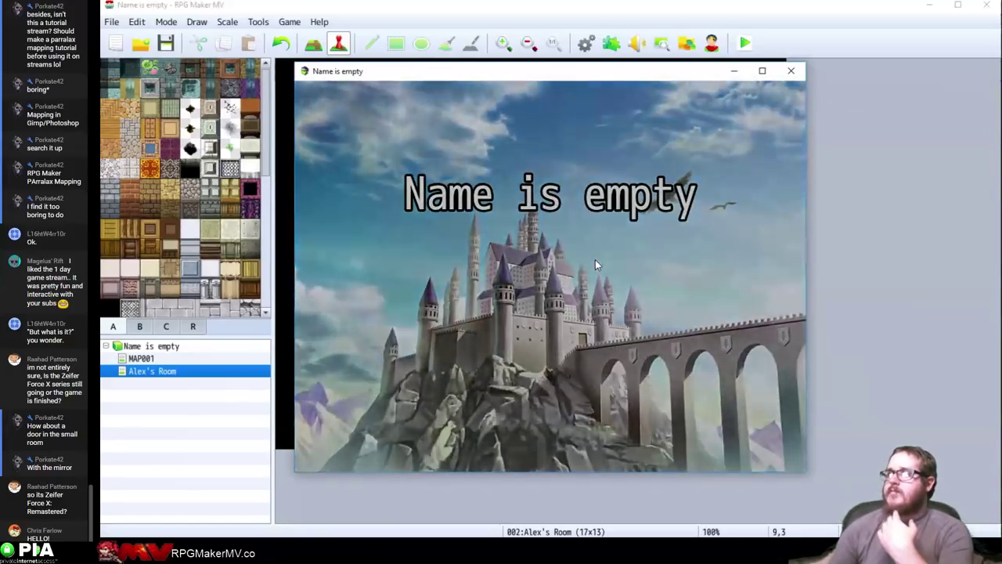
pyautogui.press('Right')
pyautogui.press('Down')
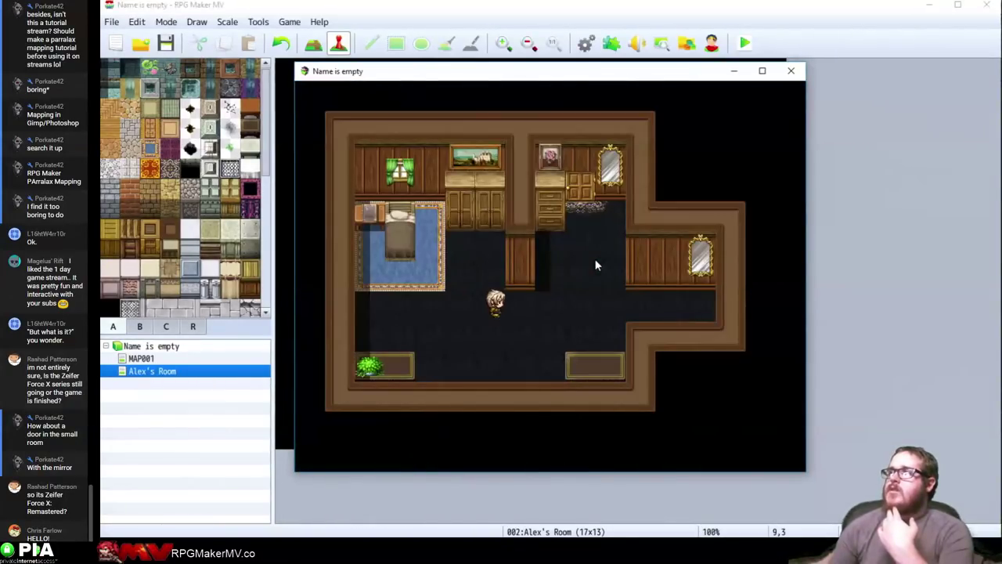
pyautogui.press('Right')
pyautogui.press('Right')
pyautogui.press('Up')
pyautogui.press('Up')
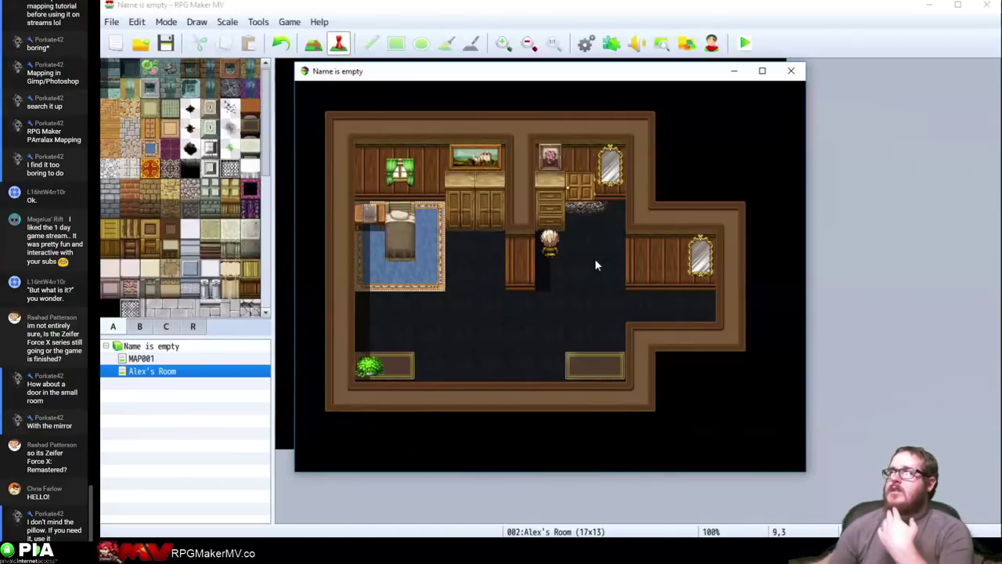
pyautogui.press('Right')
pyautogui.press('Up')
pyautogui.press('Up')
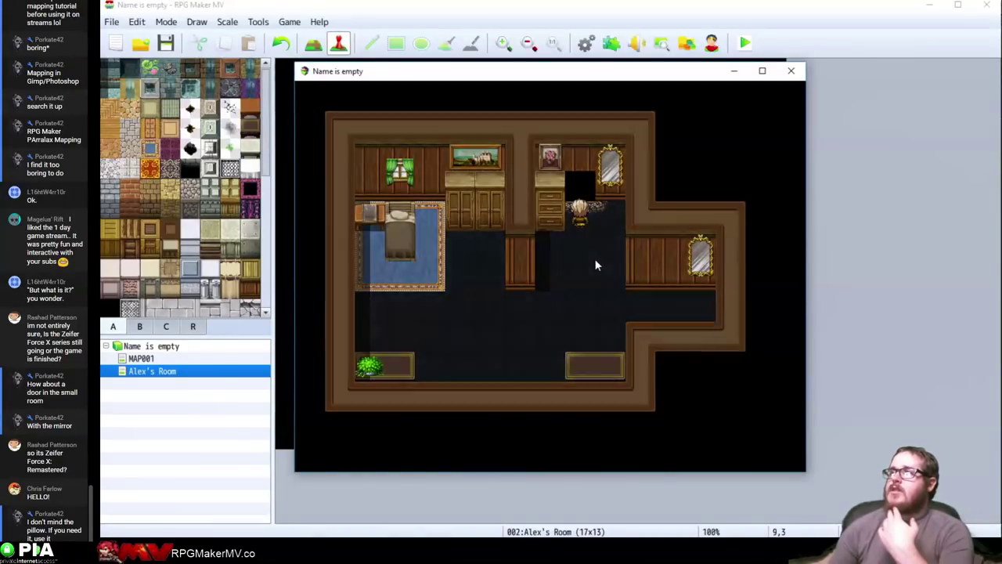
pyautogui.click(791, 70)
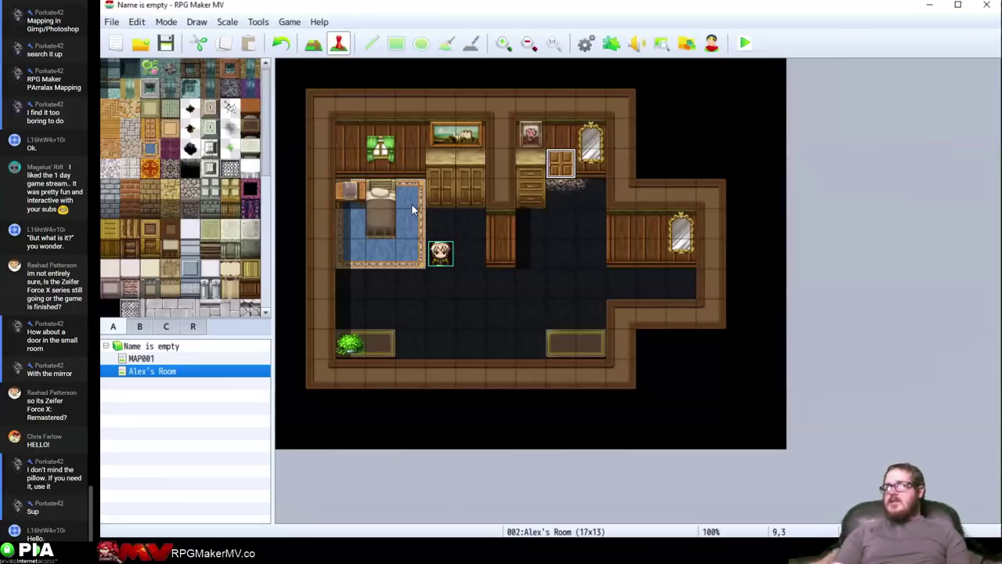
# Replace the chest of drawers beside the door with wooden wall and floor, and flood-fill the floor to clear the rubble edge
pyautogui.click(313, 45)
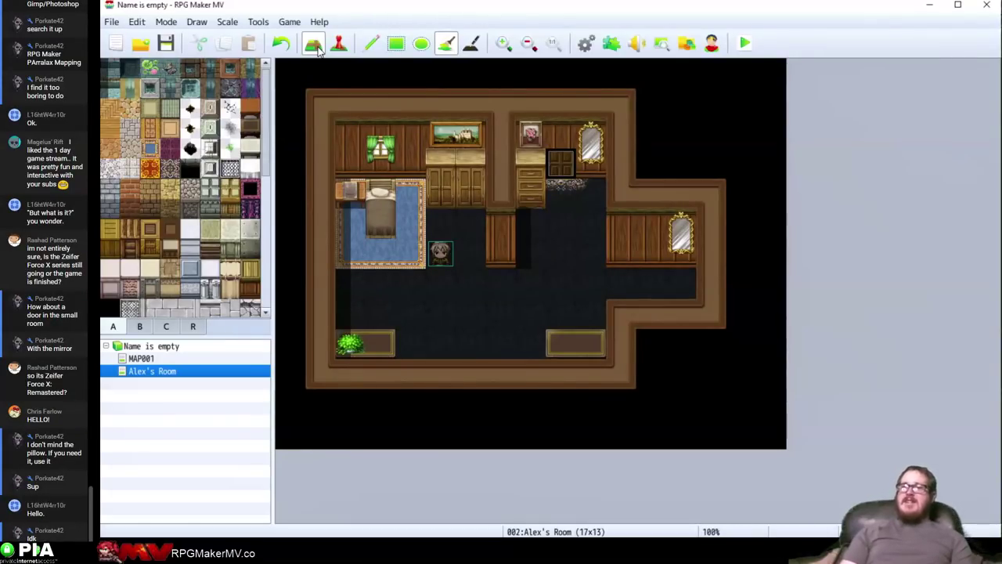
pyautogui.click(368, 43)
pyautogui.click(541, 205)
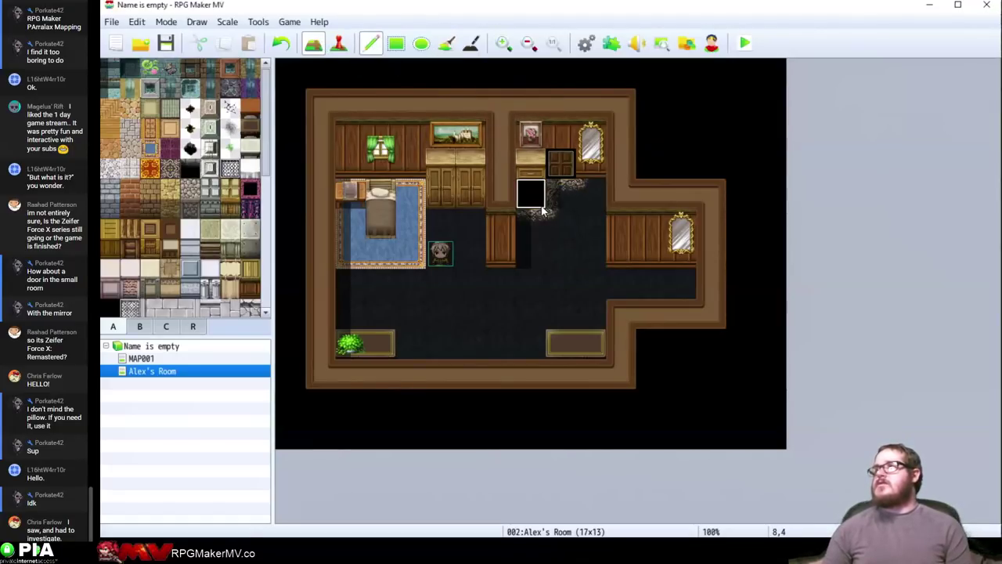
pyautogui.hotkey('ctrl', 'z')
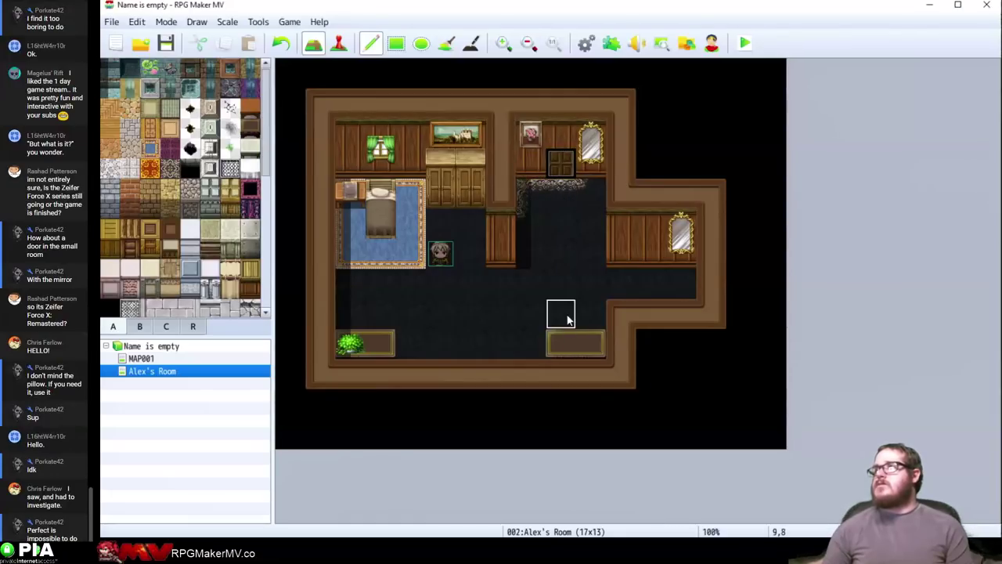
pyautogui.click(447, 41)
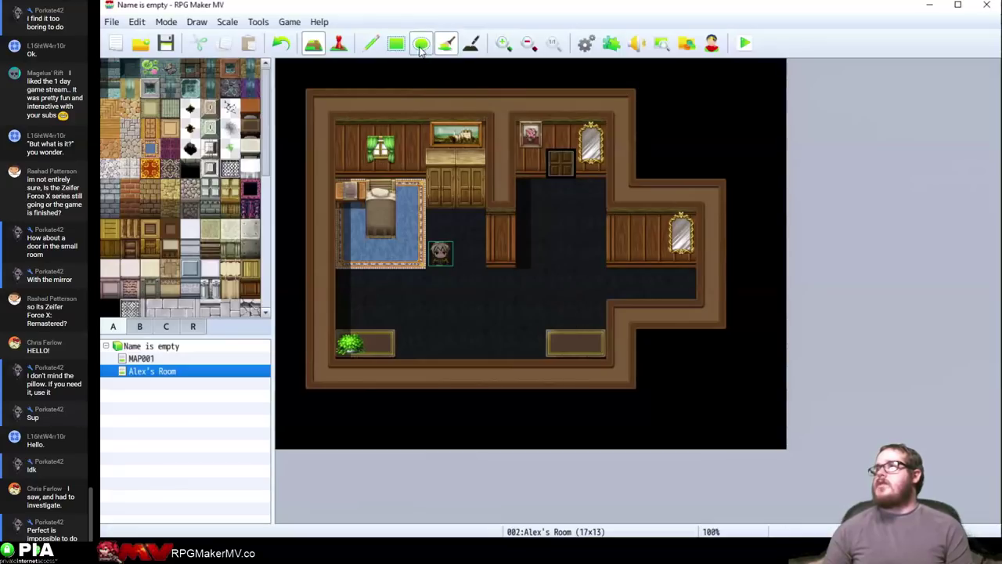
# Extend the alcove upward through a narrow passage into a small new walled chamber beyond the mirror room, and clear its rubble edges and shading
pyautogui.click(396, 44)
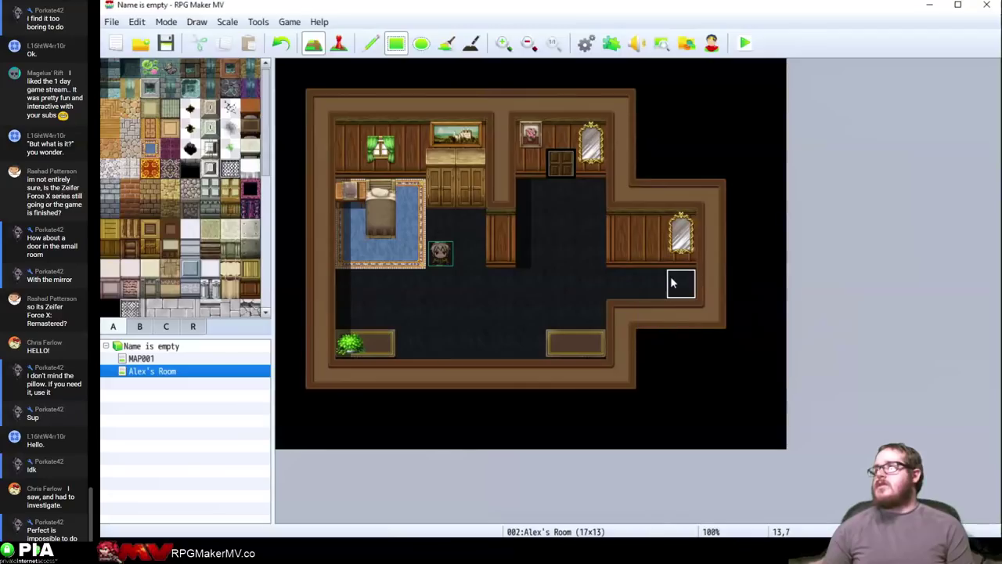
pyautogui.moveTo(672, 283)
pyautogui.mouseDown()
pyautogui.moveTo(670, 172)
pyautogui.moveTo(704, 174)
pyautogui.moveTo(651, 110)
pyautogui.moveTo(728, 111)
pyautogui.moveTo(740, 228)
pyautogui.moveTo(741, 192)
pyautogui.moveTo(711, 206)
pyautogui.mouseUp()
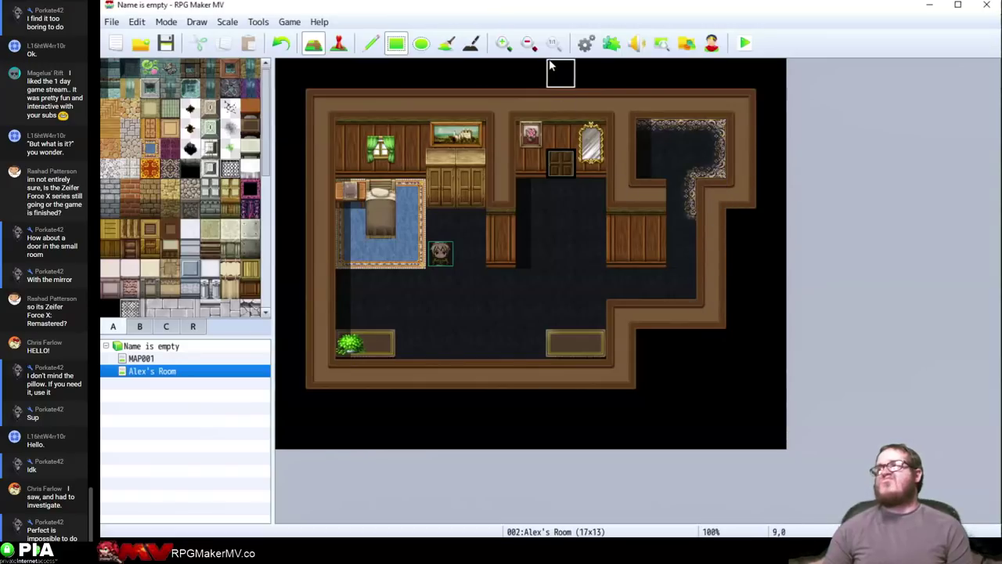
pyautogui.click(446, 43)
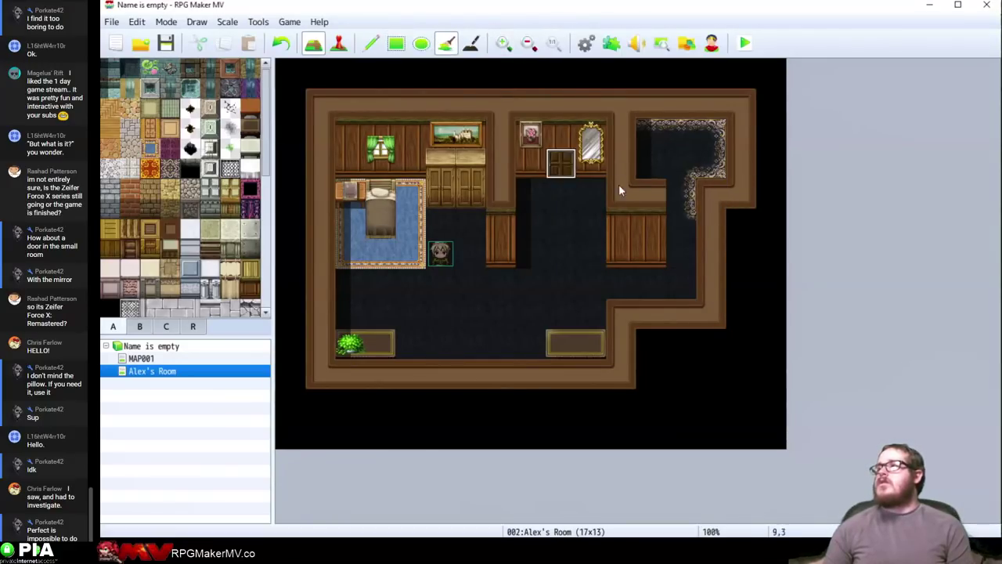
pyautogui.click(676, 251)
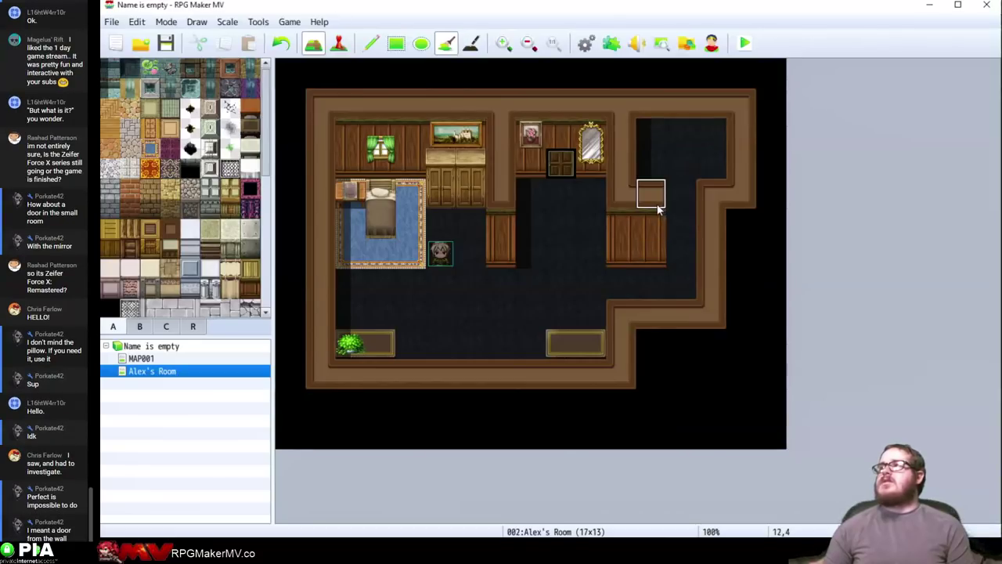
pyautogui.hotkey('ctrl', 'z')
pyautogui.hotkey('ctrl', 'z')
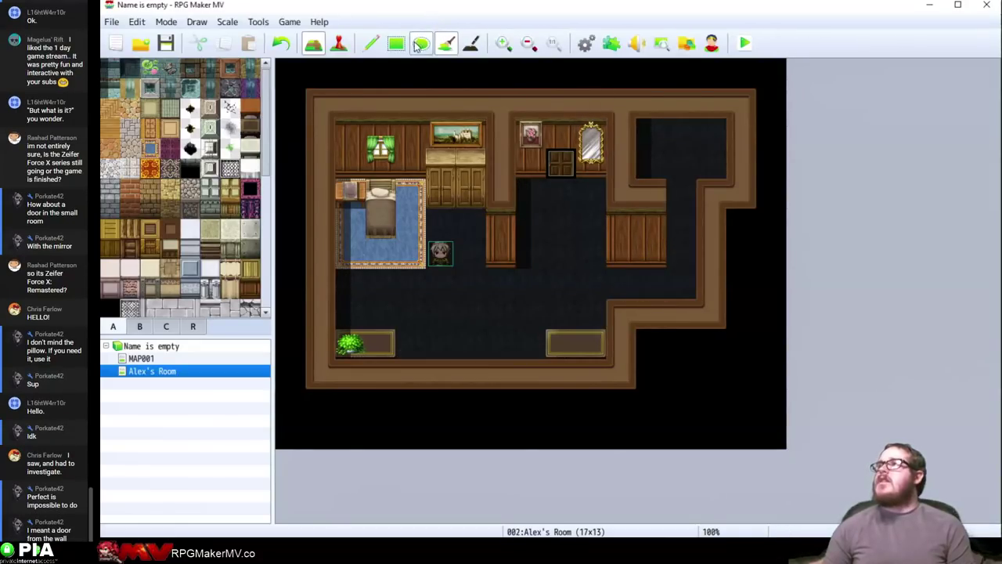
# Undo the narrow passage and small upper chamber to restore the alcove's wooden wall and mirror
pyautogui.click(371, 43)
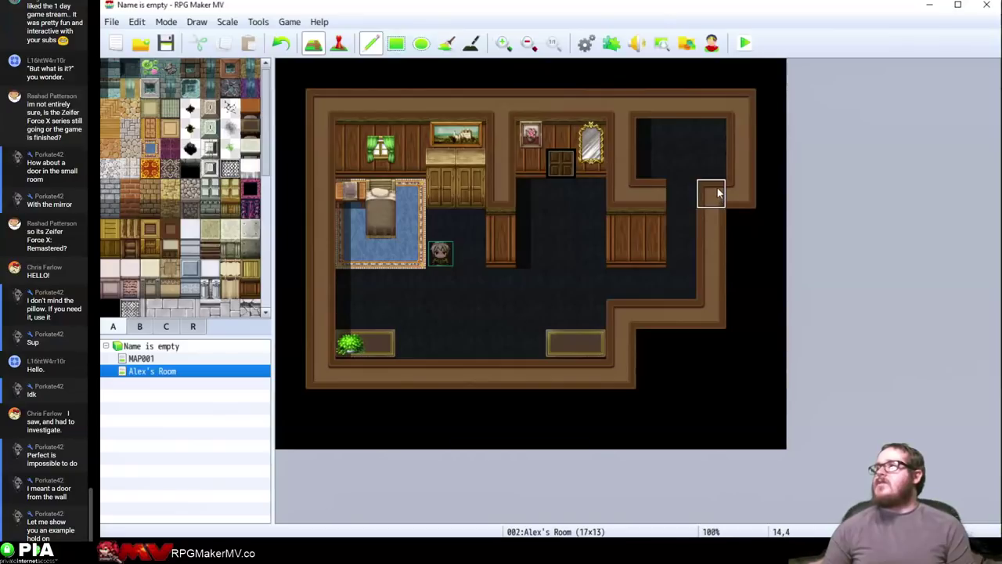
pyautogui.hotkey('ctrl', 'z')
pyautogui.hotkey('ctrl', 'z')
pyautogui.hotkey('ctrl', 'z')
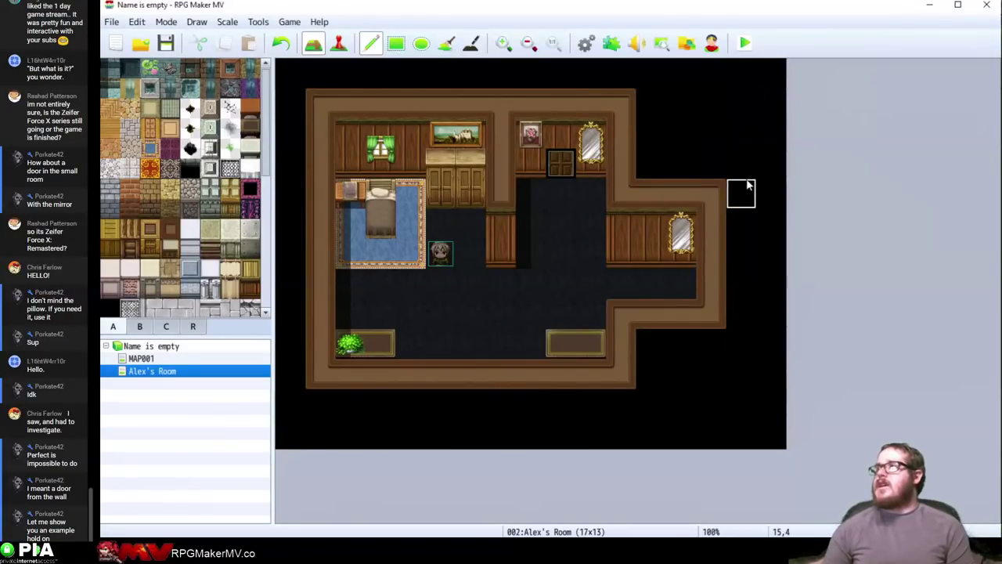
pyautogui.click(682, 226)
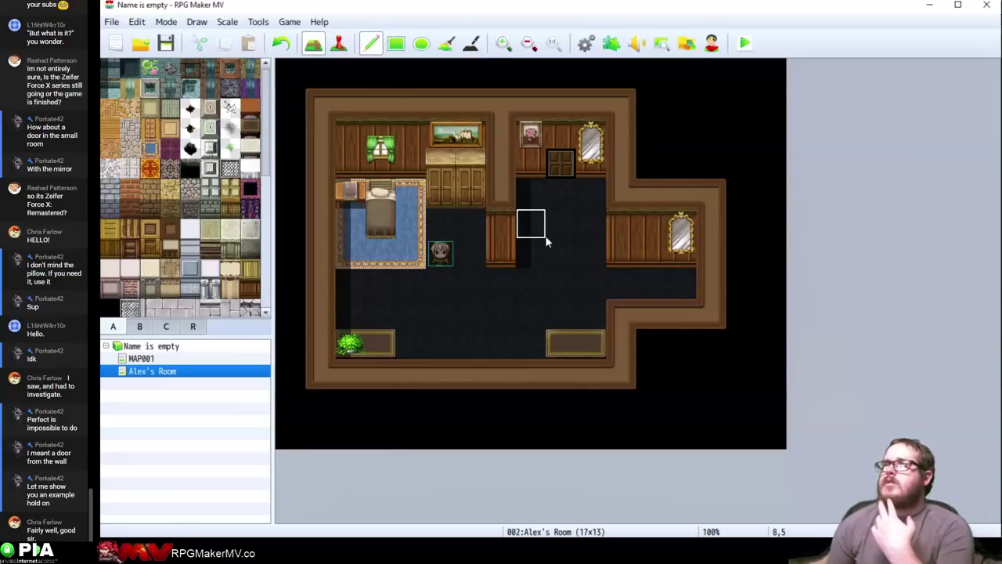
# Try painting dark stair tiles on the floor beside the short wooden wall in the middle of the room, and undo them
pyautogui.click(238, 248)
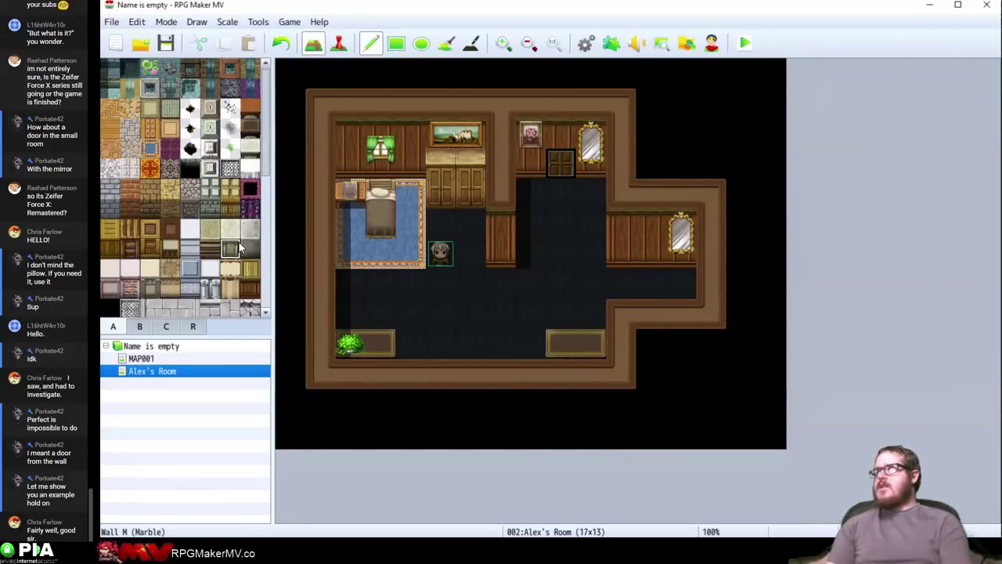
pyautogui.scroll(-1, 240, 249)
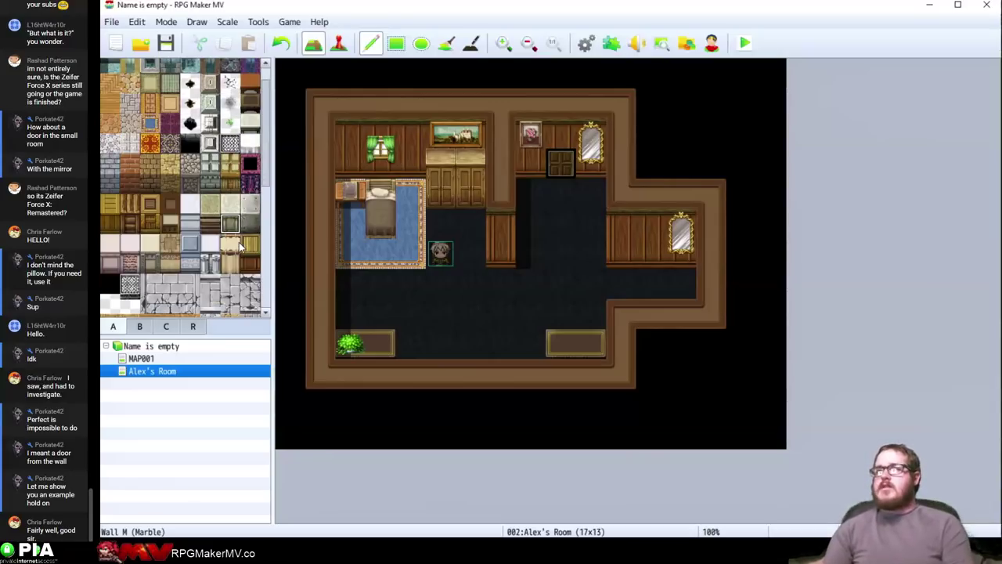
pyautogui.scroll(-5, 240, 249)
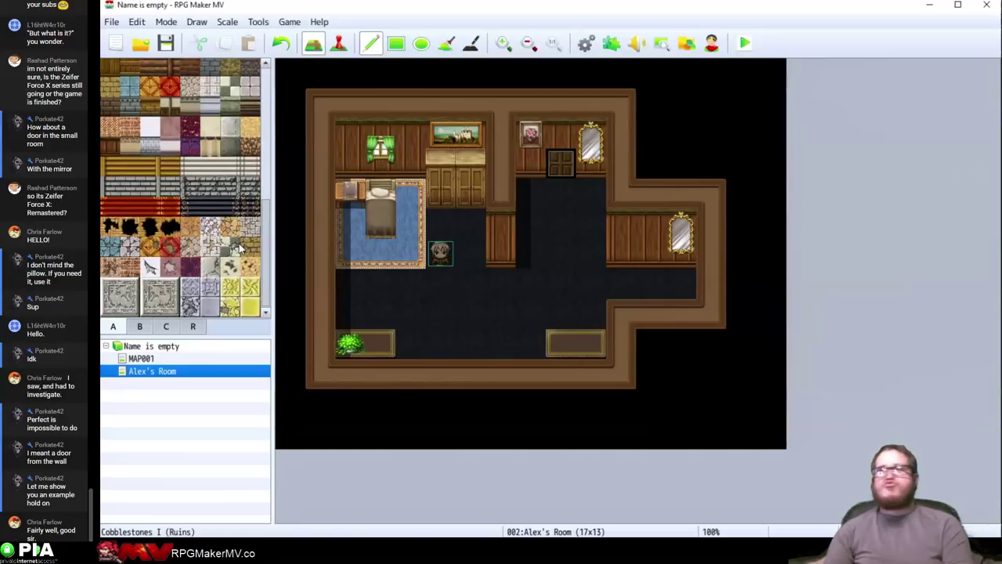
pyautogui.click(235, 248)
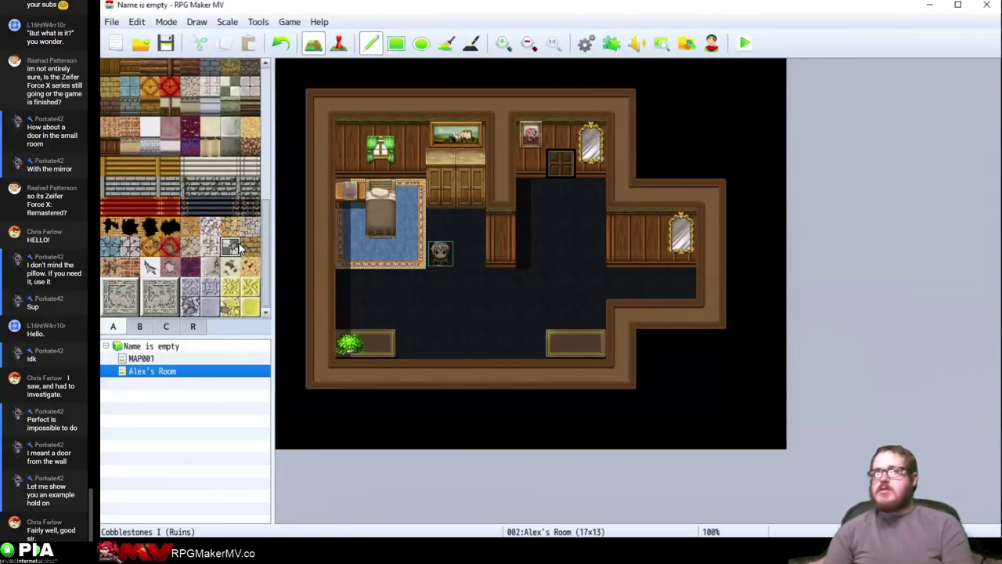
pyautogui.moveTo(210, 205)
pyautogui.mouseDown()
pyautogui.moveTo(210, 179)
pyautogui.moveTo(210, 205)
pyautogui.mouseUp()
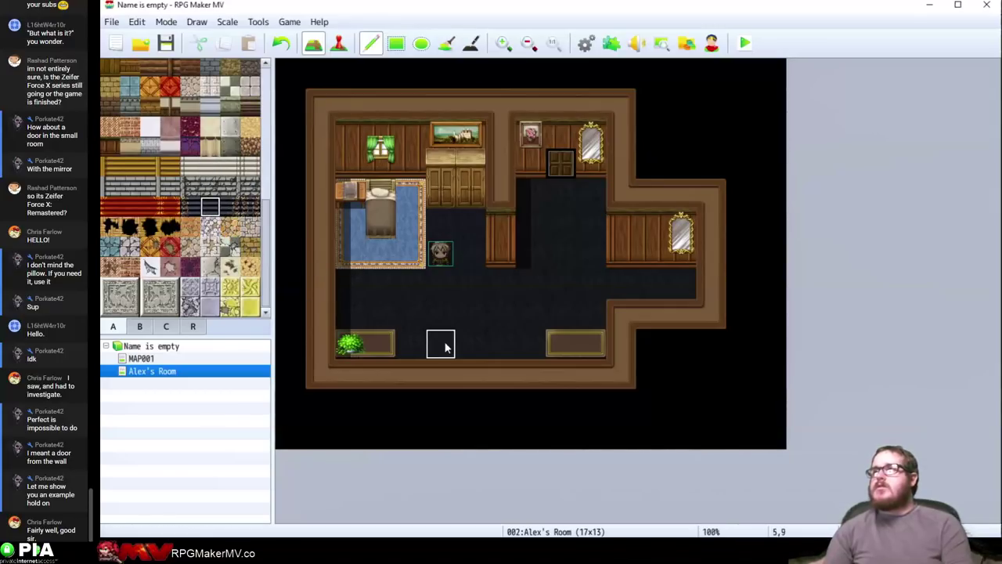
pyautogui.click(479, 303)
pyautogui.click(495, 290)
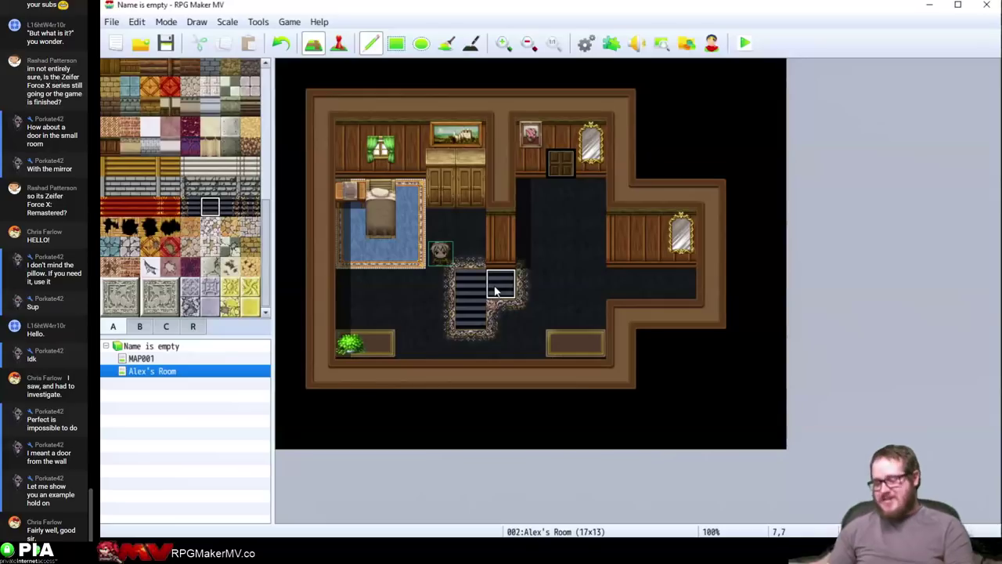
pyautogui.hotkey('ctrl', 'z')
pyautogui.hotkey('ctrl', 'z')
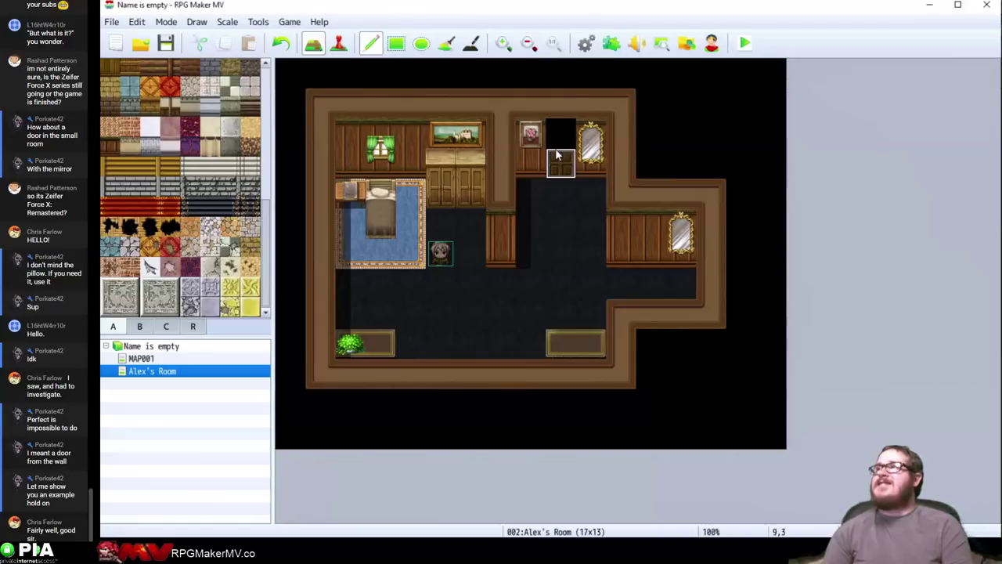
# Deepen the recess above the door with a wooden wall tile framed by brown wall top, and lay dark floor on the door's tile
pyautogui.click(560, 104)
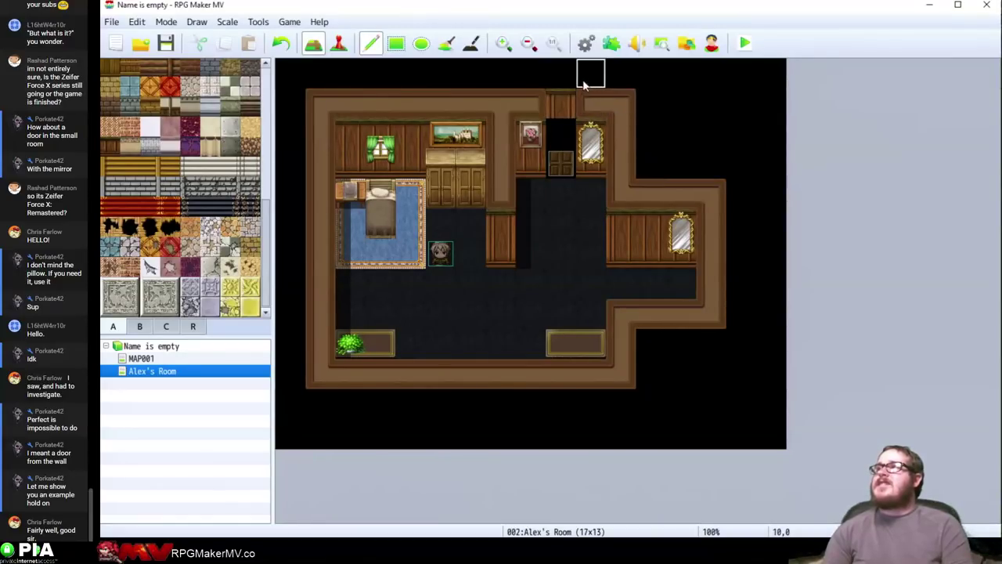
pyautogui.moveTo(583, 85); pyautogui.dragTo(532, 78)
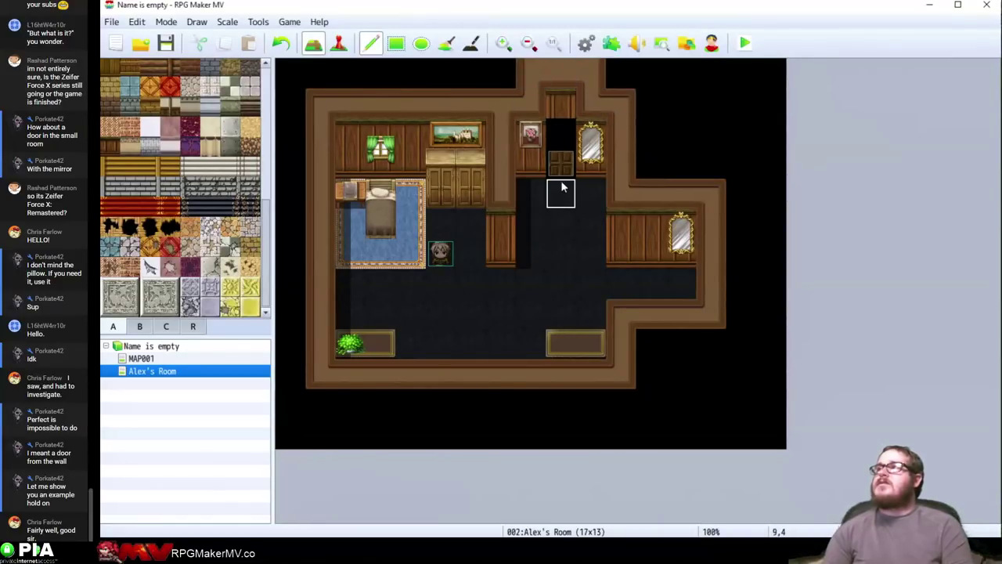
pyautogui.click(561, 166)
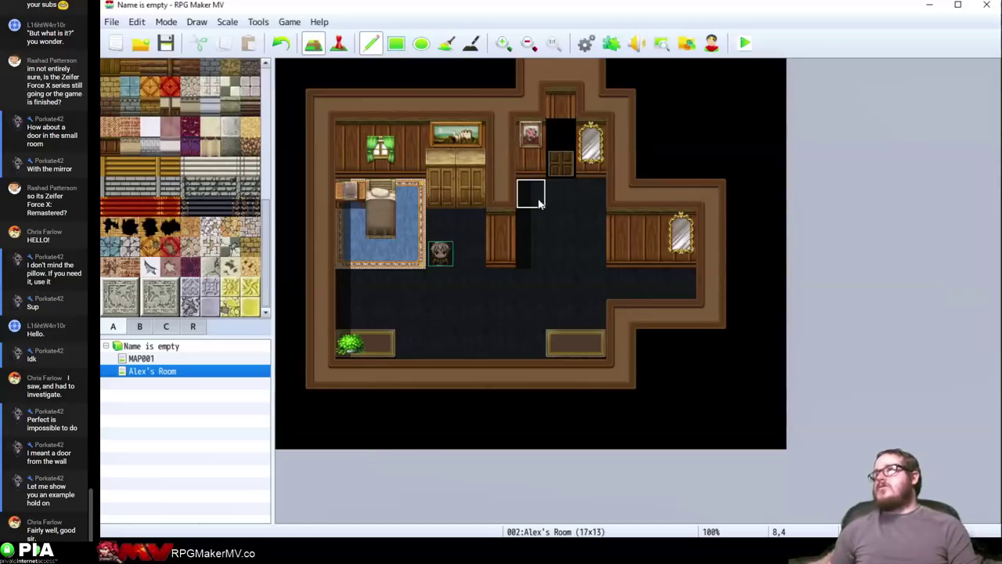
pyautogui.click(501, 285)
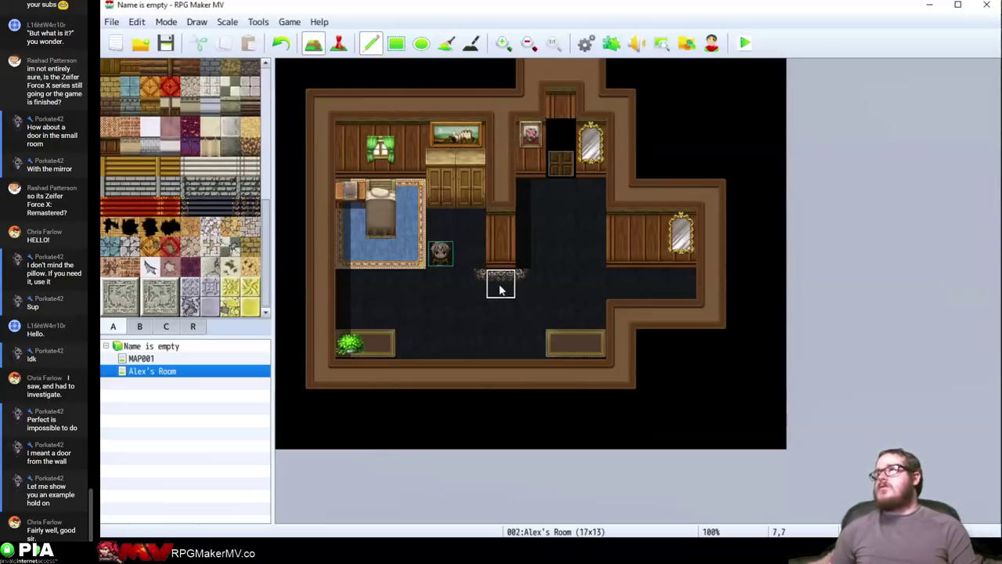
pyautogui.hotkey('ctrl', 'z')
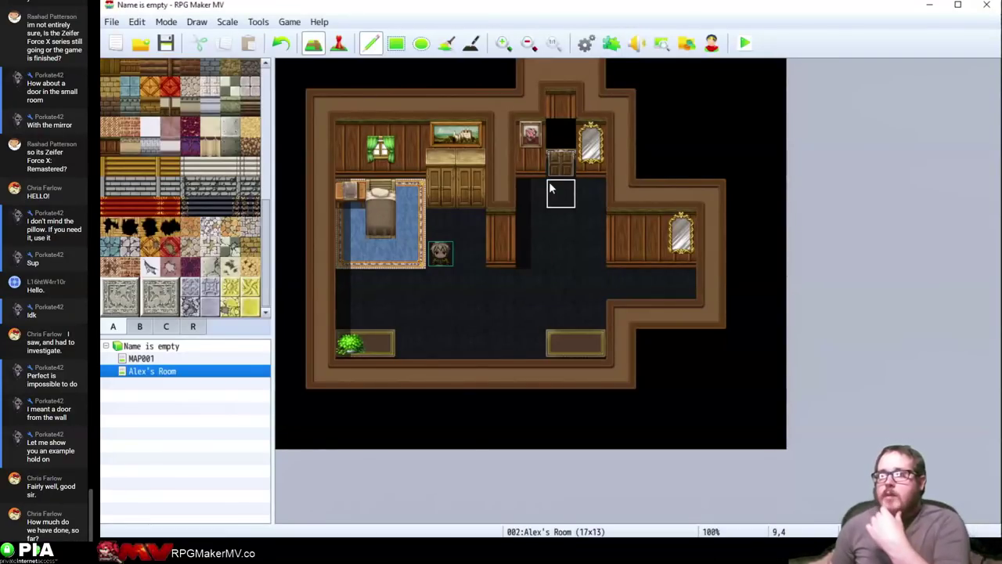
# Move the door event one tile up into the black opening between the flower picture and the mirror
pyautogui.click(339, 43)
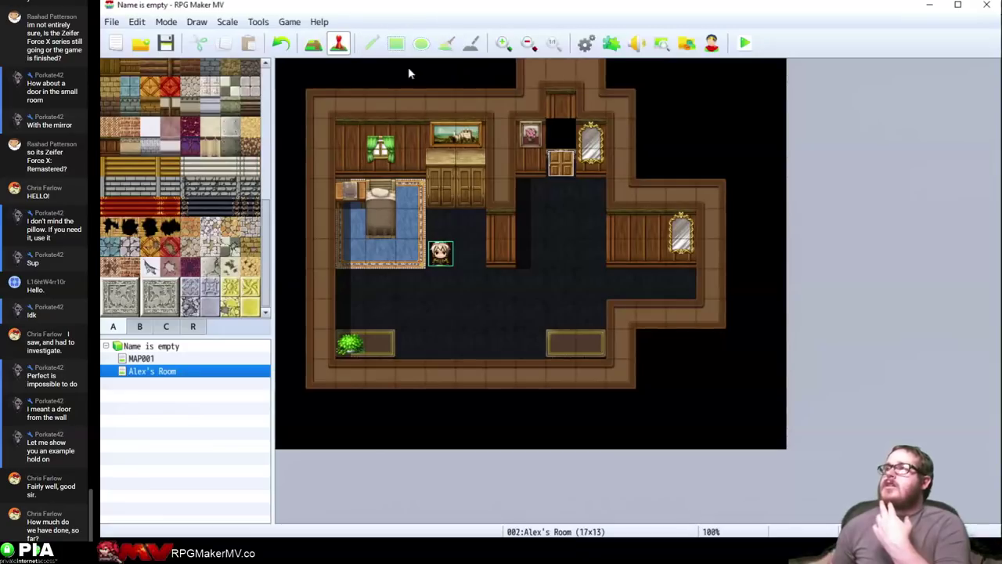
pyautogui.moveTo(561, 163); pyautogui.dragTo(561, 135)
pyautogui.click(591, 193)
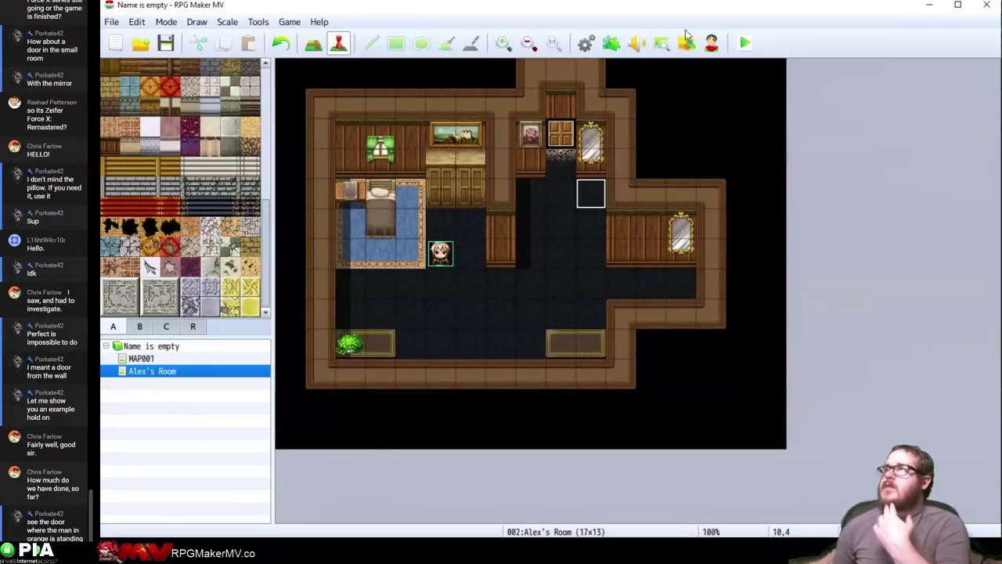
# Save the changes and playtest the room, walking the character up to the recessed door and opening it, and end the test
pyautogui.click(745, 43)
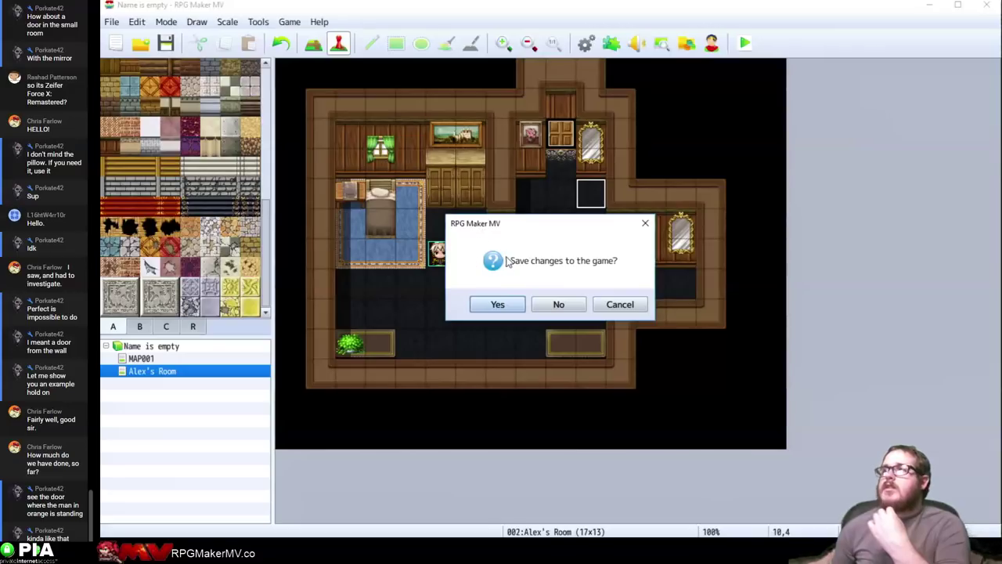
pyautogui.click(498, 305)
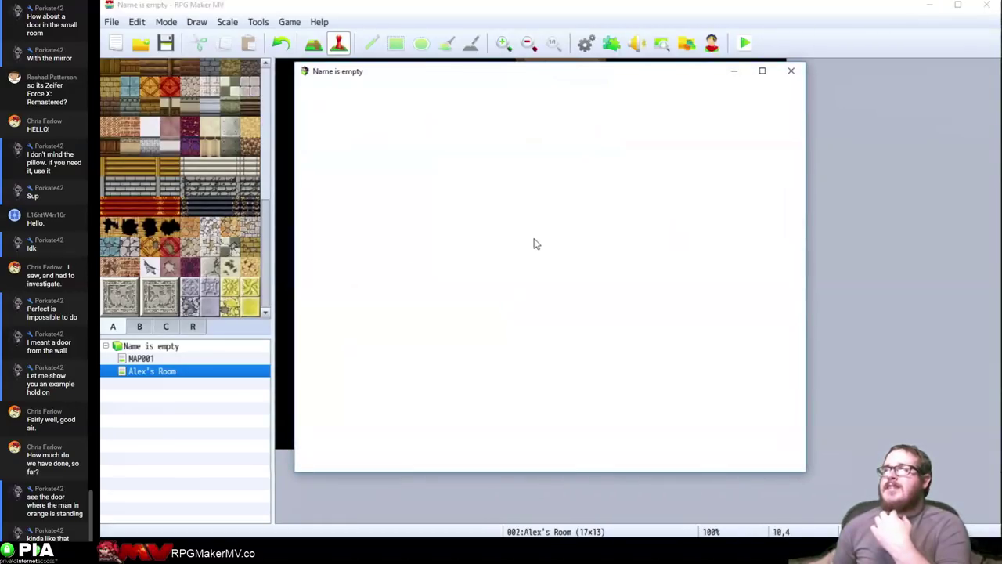
pyautogui.press('Return')
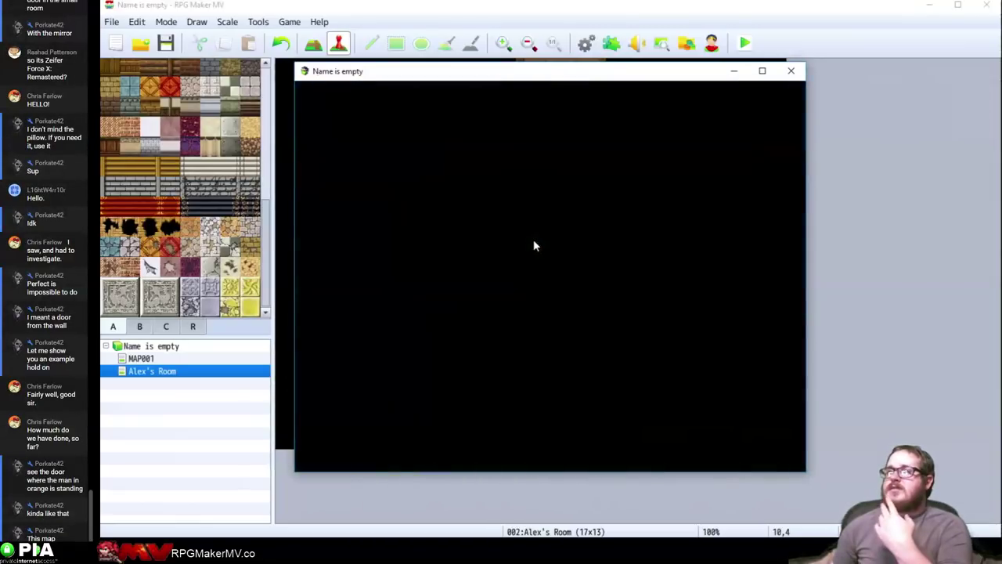
pyautogui.press('Down')
pyautogui.press('Right')
pyautogui.press('Right')
pyautogui.press('Right')
pyautogui.press('Right')
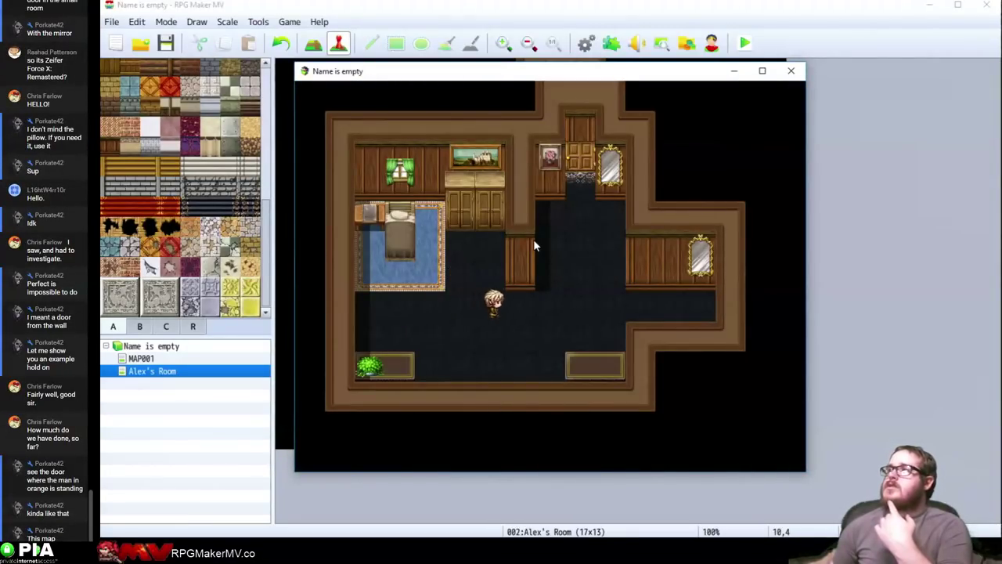
pyautogui.press('Up')
pyautogui.press('Up')
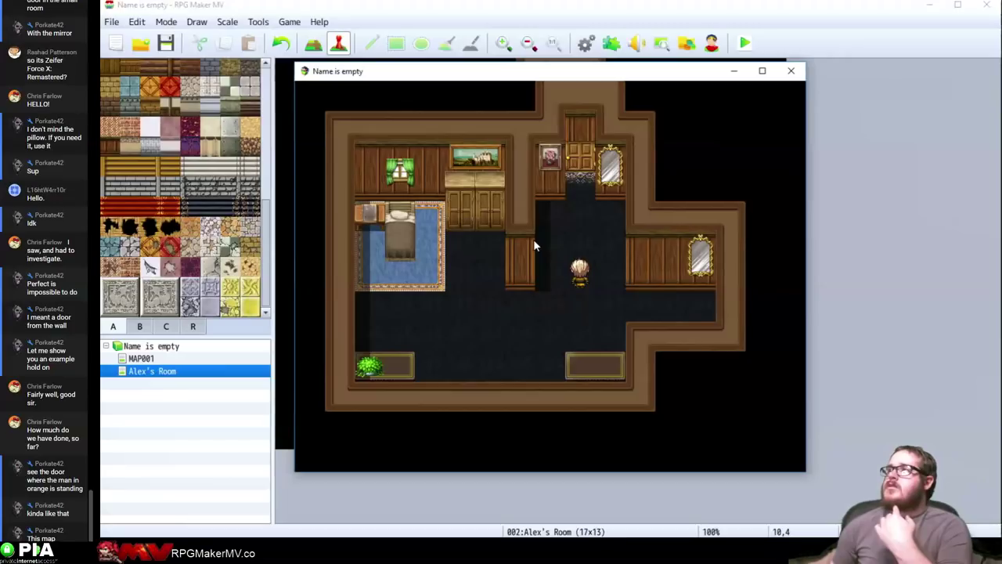
pyautogui.press('Up')
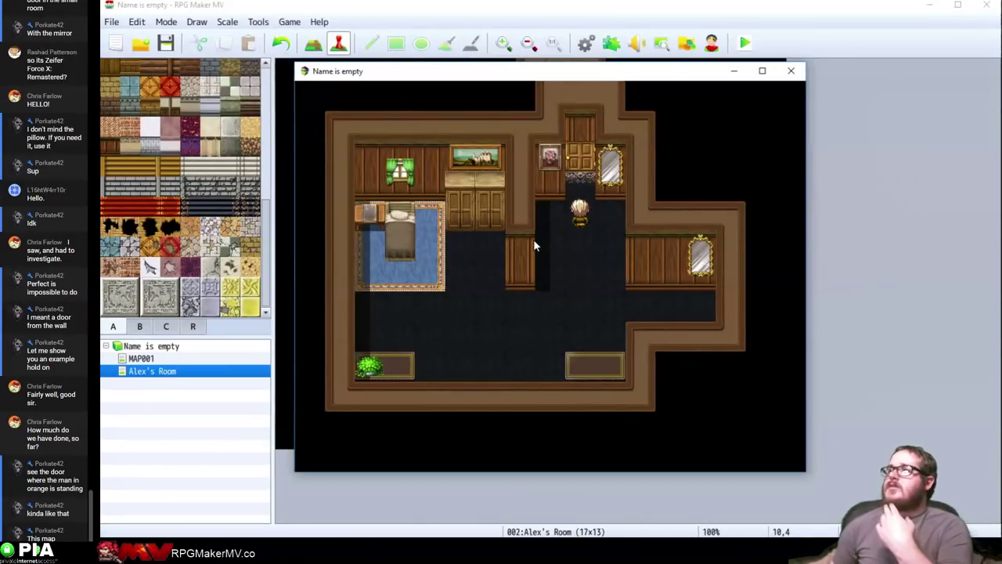
pyautogui.press('Return')
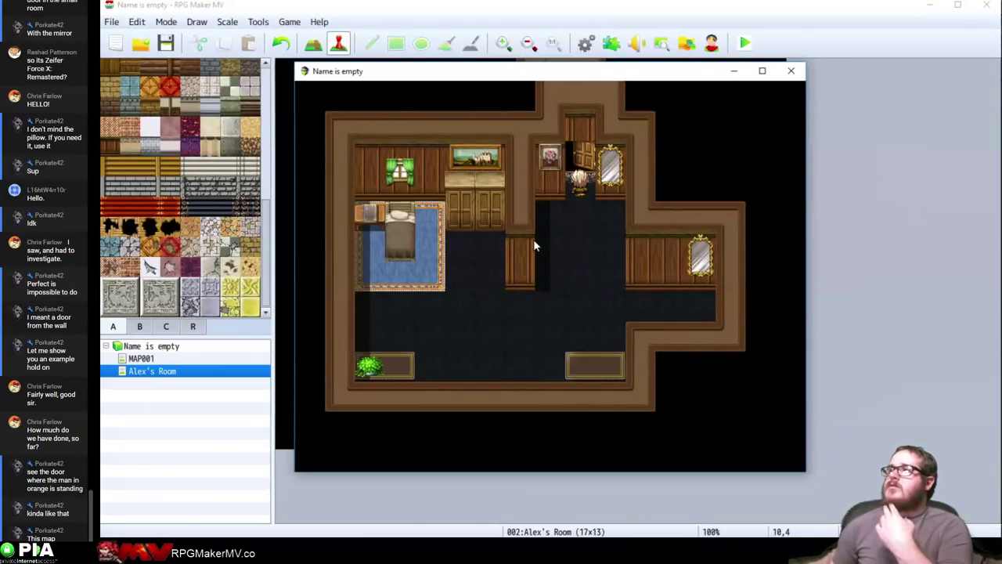
pyautogui.click(792, 72)
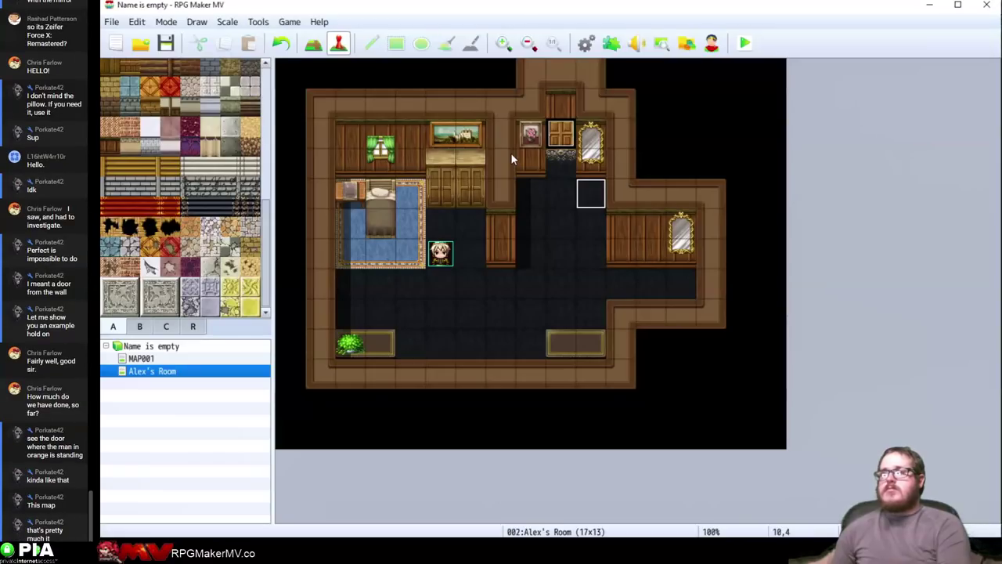
pyautogui.click(443, 253)
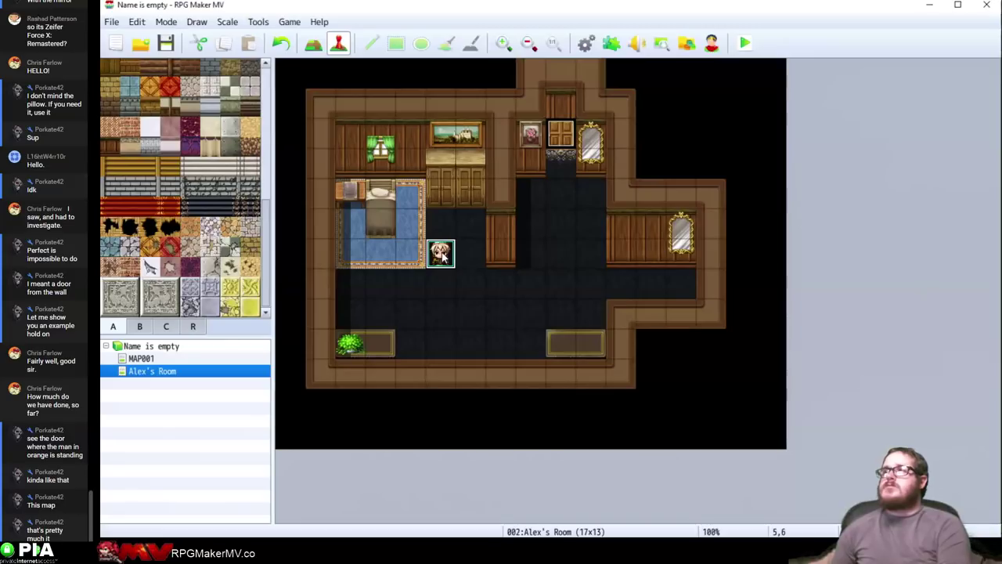
pyautogui.rightClick(442, 253)
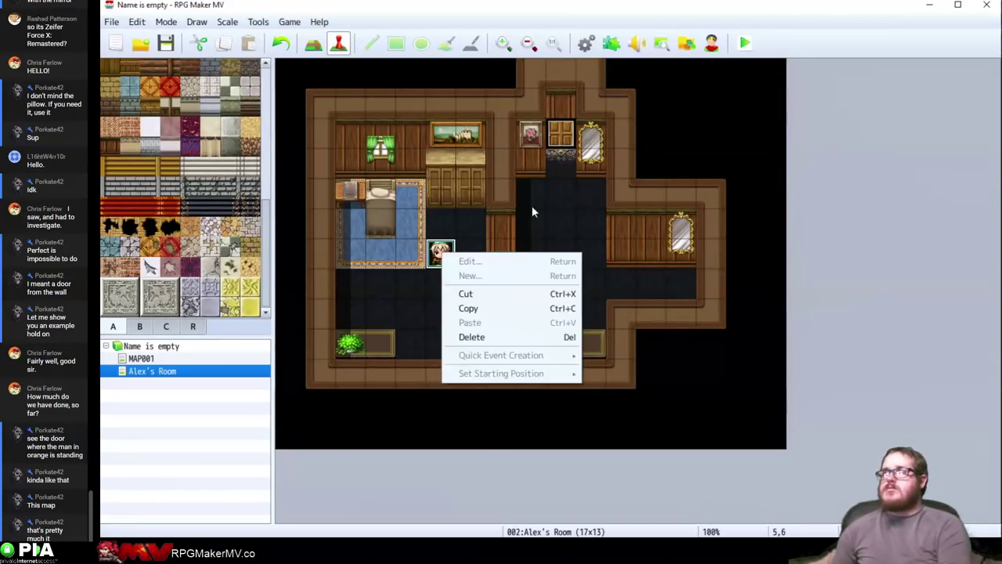
pyautogui.press('Escape')
pyautogui.click(561, 163)
pyautogui.click(570, 198)
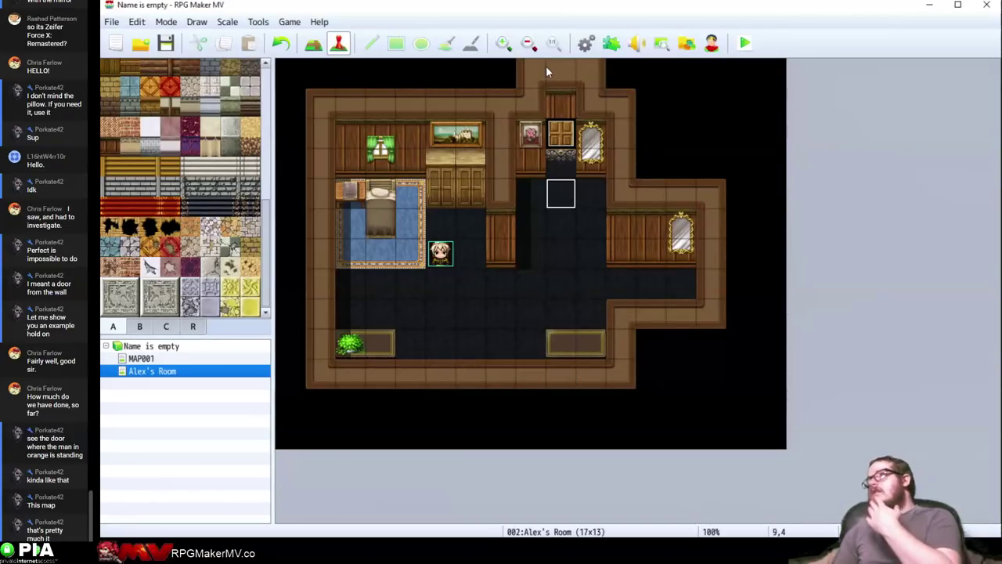
# Try painting a dark purple ruins tile across the middle of the floor and below the recessed door, and undo it
pyautogui.click(314, 44)
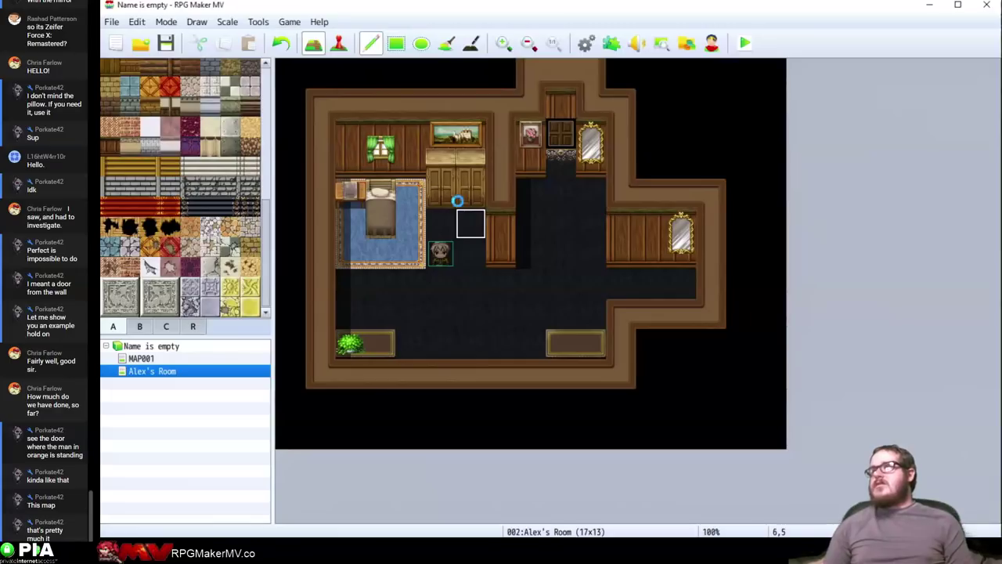
pyautogui.click(170, 147)
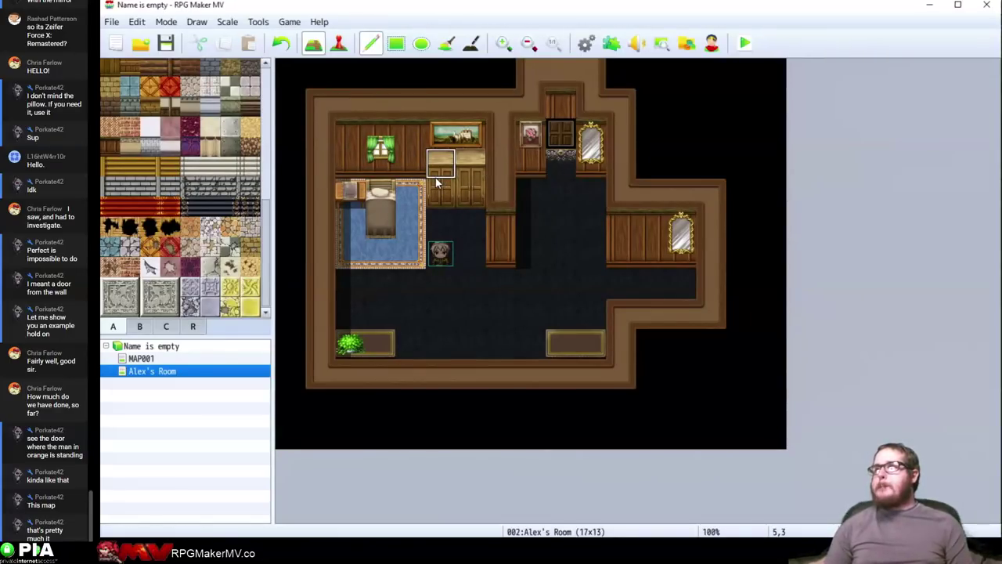
pyautogui.click(190, 267)
pyautogui.click(403, 279)
pyautogui.moveTo(403, 280); pyautogui.dragTo(520, 283)
pyautogui.hotkey('ctrl', 'z')
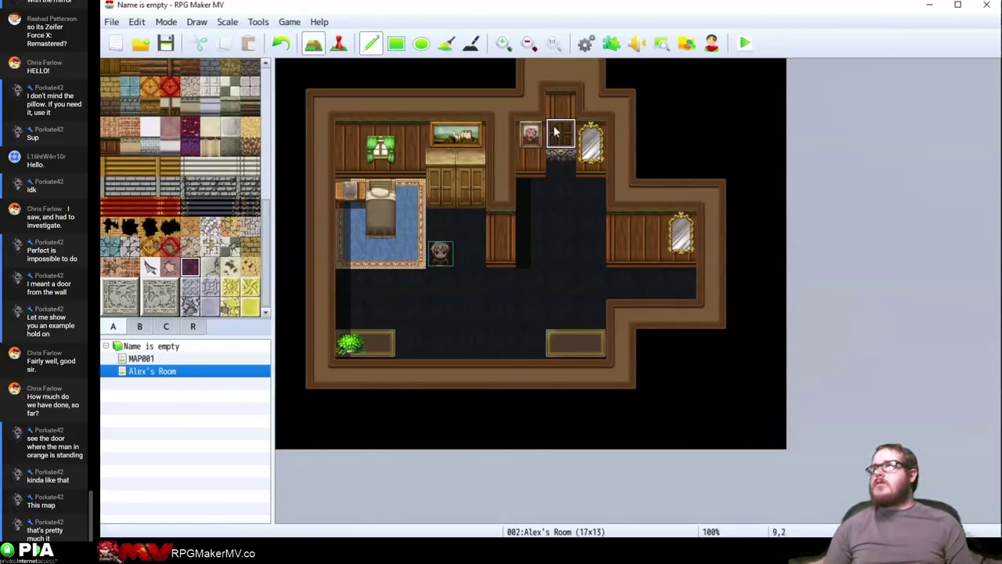
pyautogui.click(561, 162)
pyautogui.hotkey('ctrl', 'z')
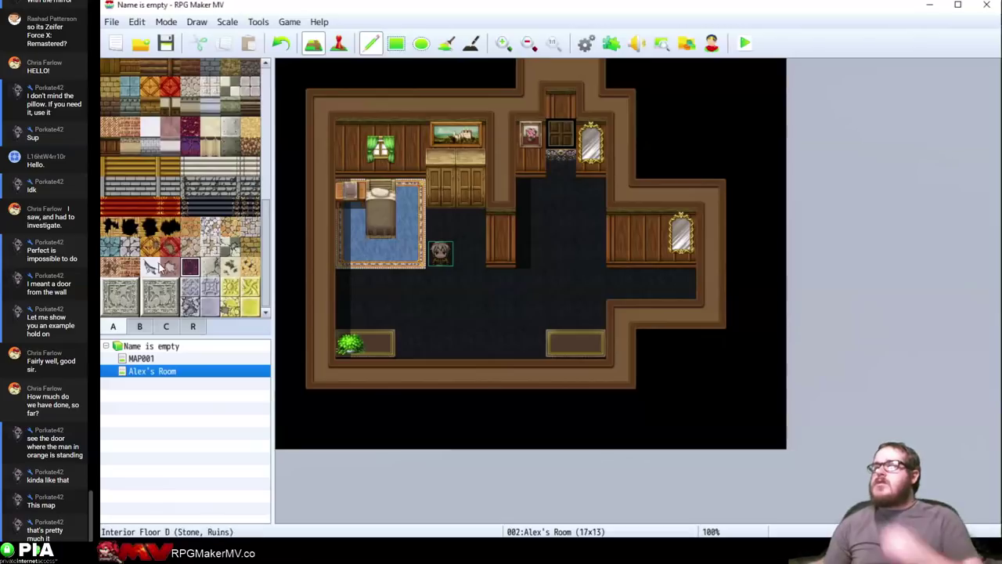
# Place a single blue rug tile on the floor directly below the recessed door
pyautogui.scroll(5, 163, 210)
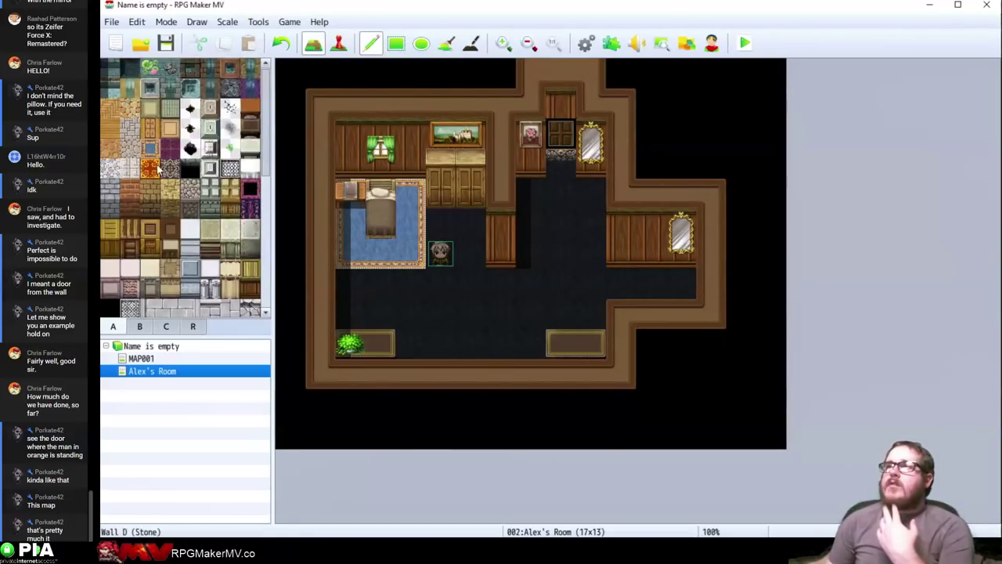
pyautogui.click(152, 152)
pyautogui.click(591, 162)
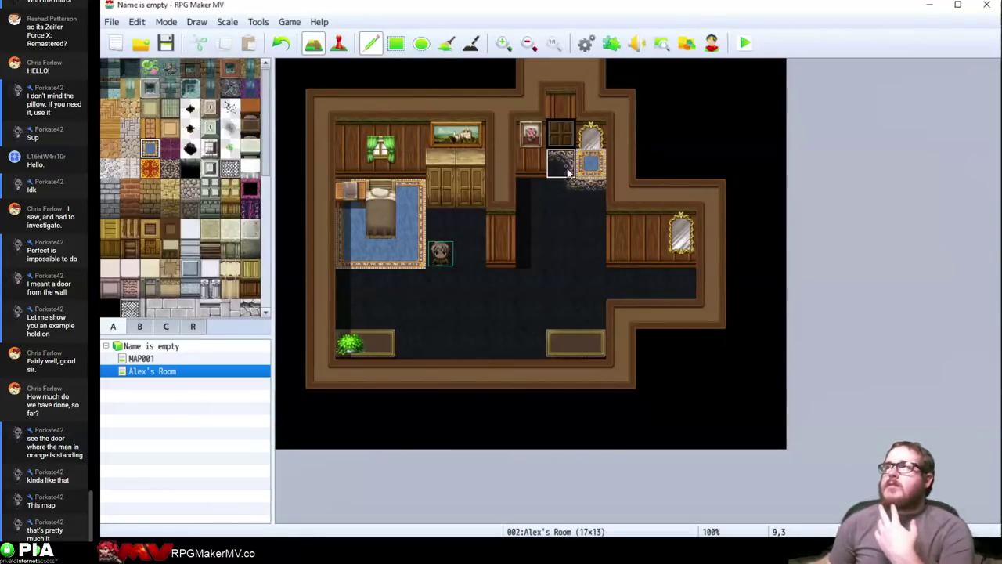
pyautogui.hotkey('ctrl', 'z')
pyautogui.click(559, 174)
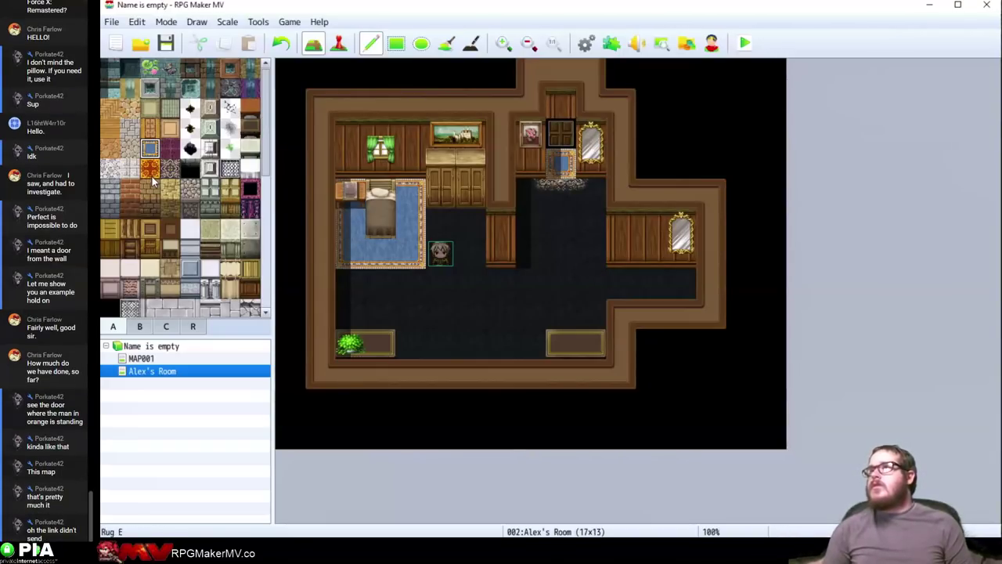
# Replace the blue rug tile directly below the recessed door with a Wood Floor B tile, trying a plain beige tile first
pyautogui.click(170, 128)
pyautogui.click(564, 171)
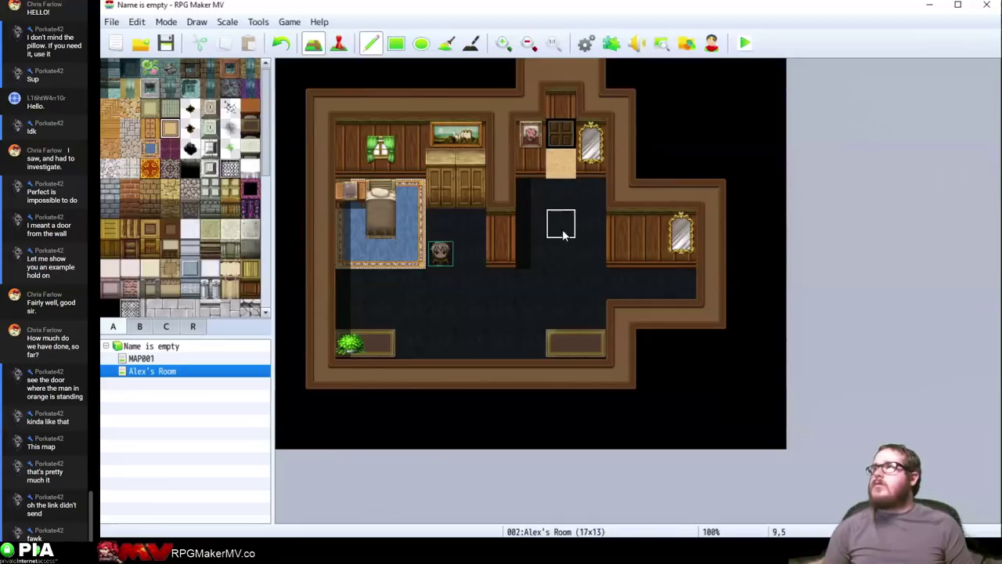
pyautogui.hotkey('ctrl', 'z')
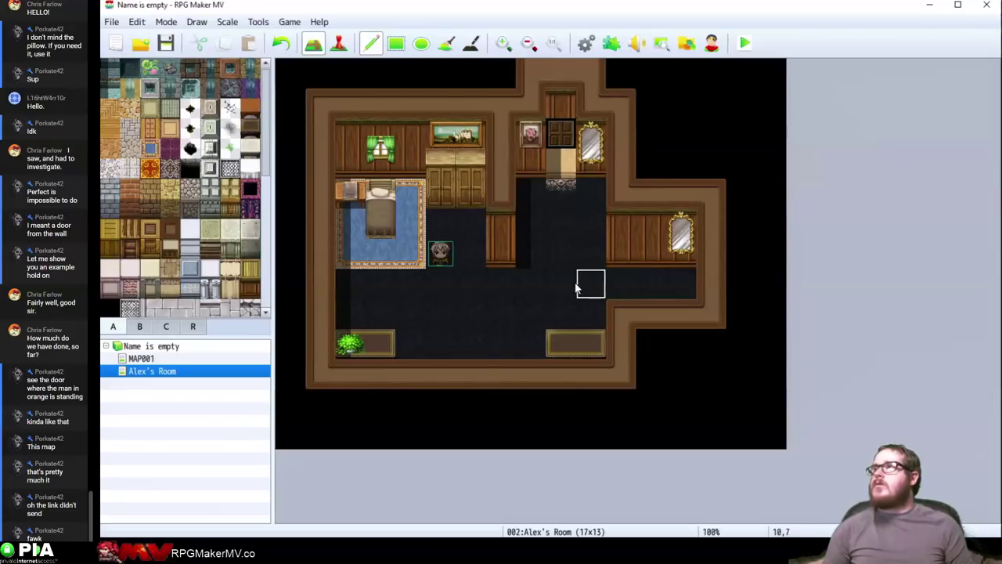
pyautogui.click(561, 192)
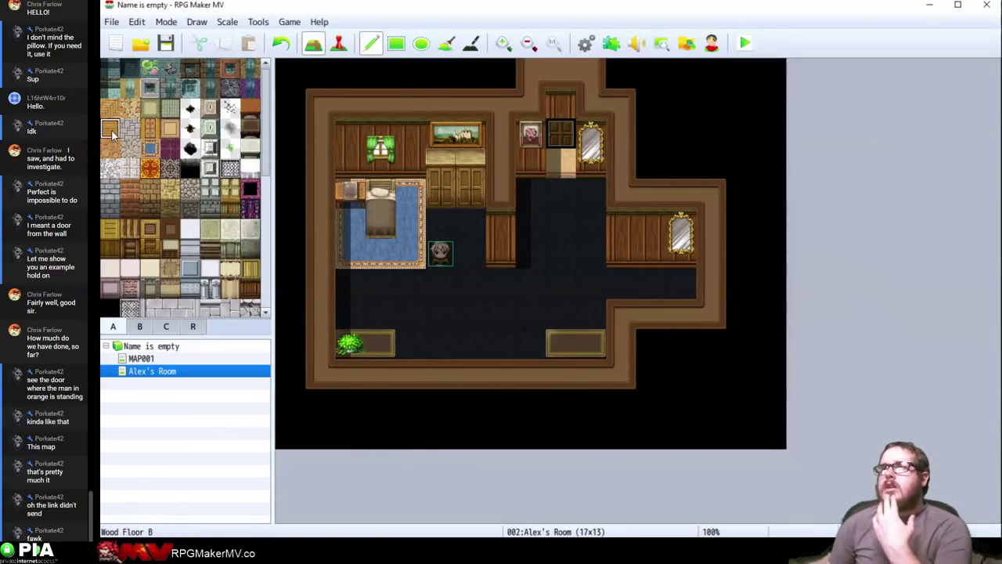
pyautogui.click(552, 172)
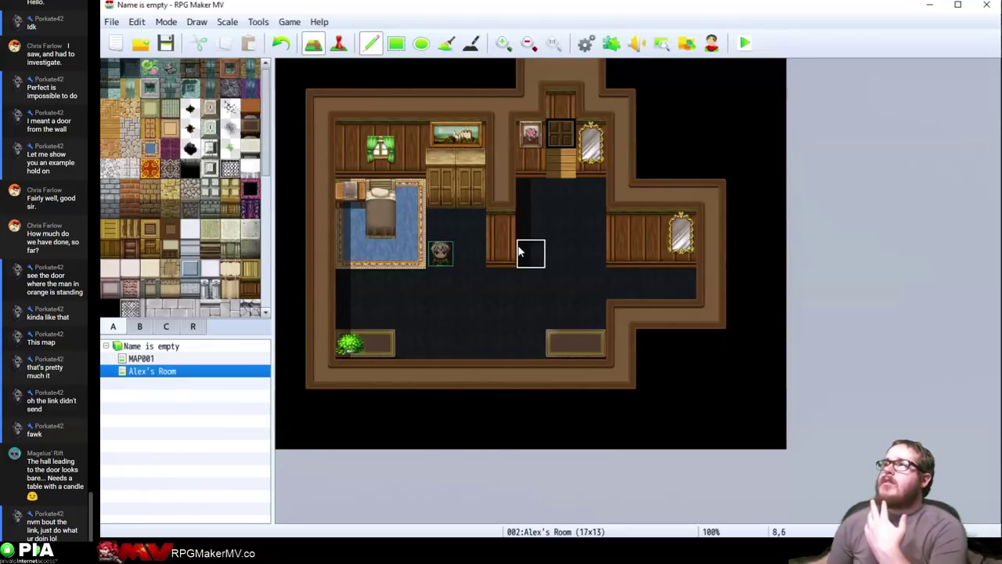
# Shift the wooden face of the dividing wall up one tile and fill the dark floor around it to clear the rubble edges
pyautogui.click(501, 194)
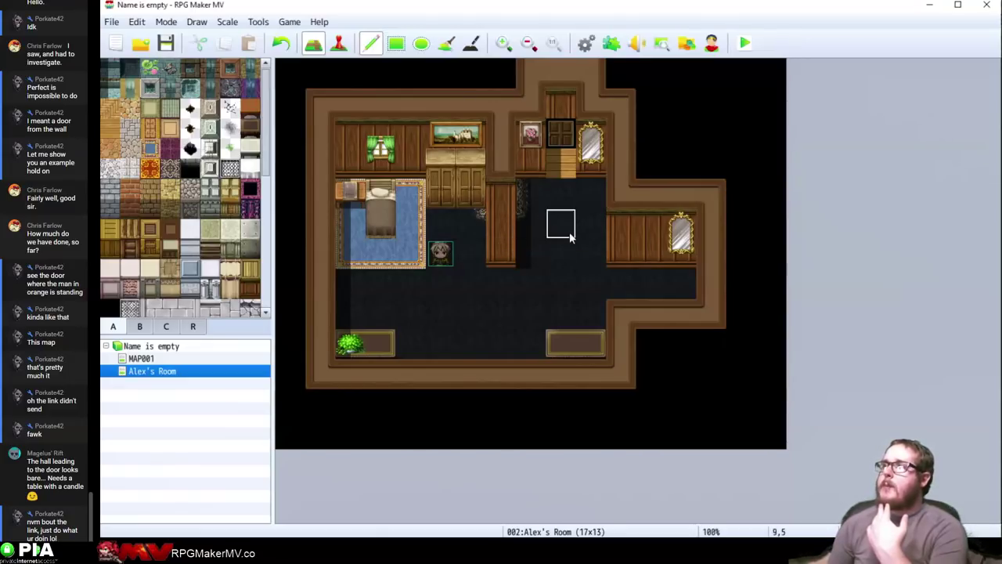
pyautogui.click(505, 255)
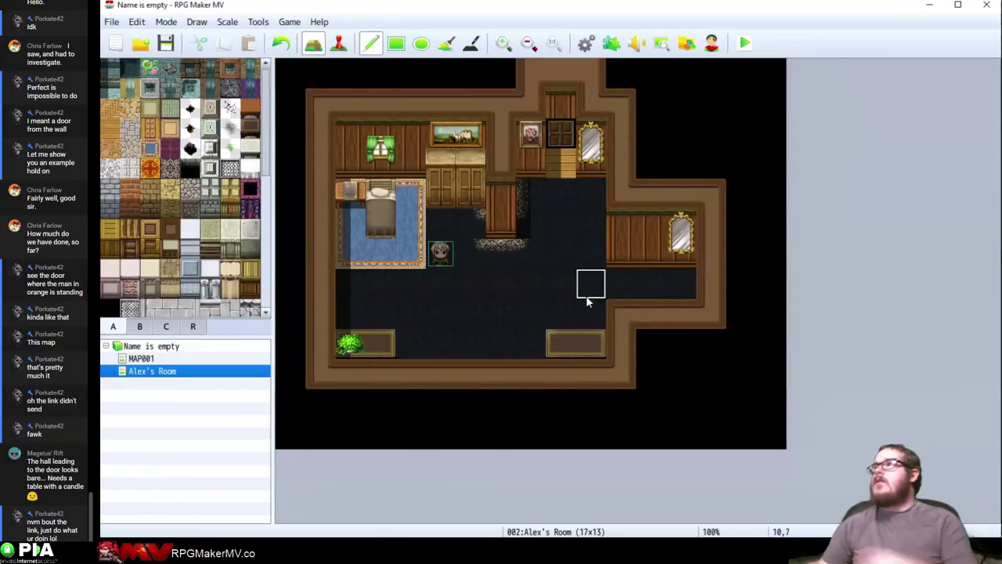
pyautogui.click(447, 40)
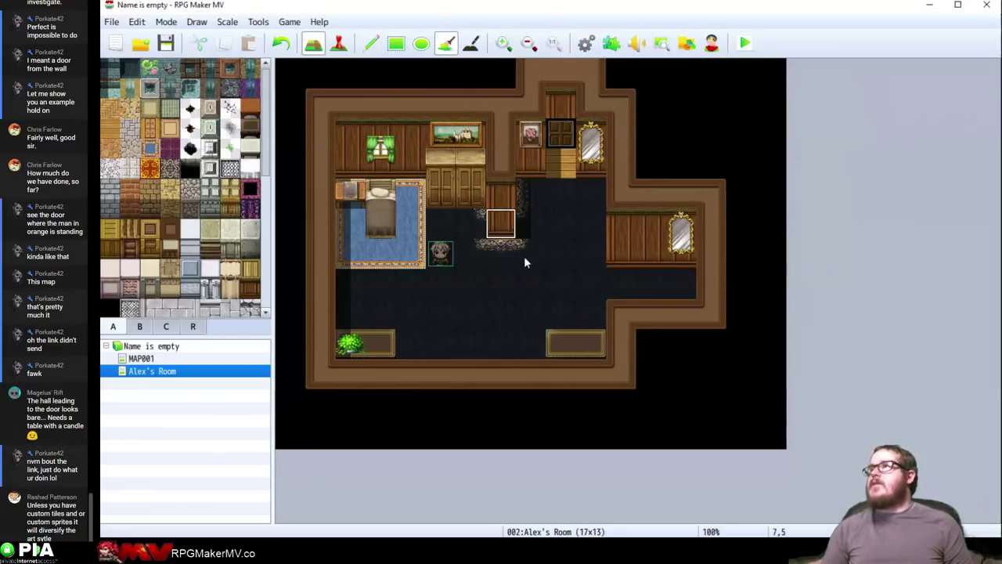
pyautogui.click(532, 284)
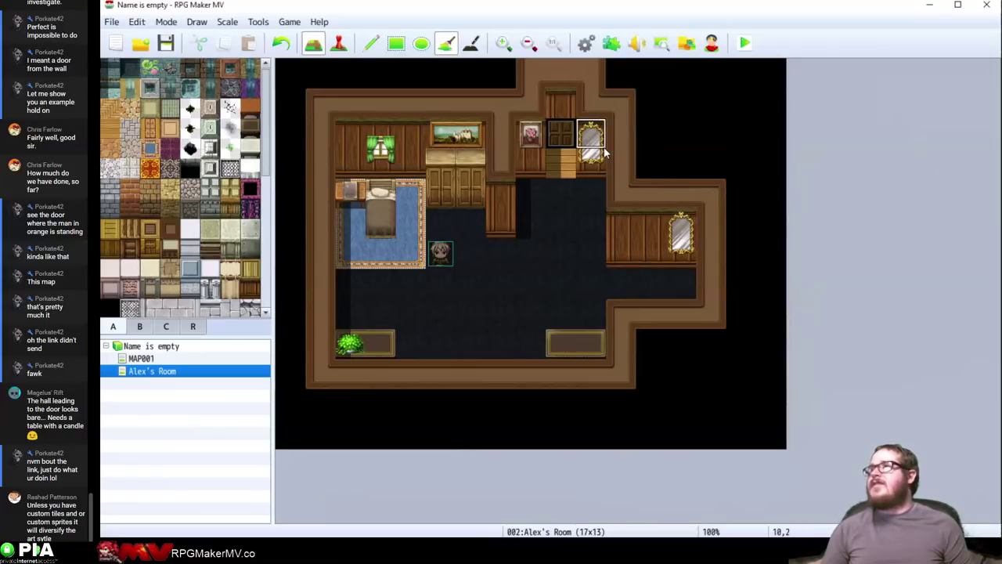
# Raise the right alcove's ceiling edge and wooden back wall by one row, extending the dark floor beneath and clearing its rubble edges
pyautogui.click(397, 43)
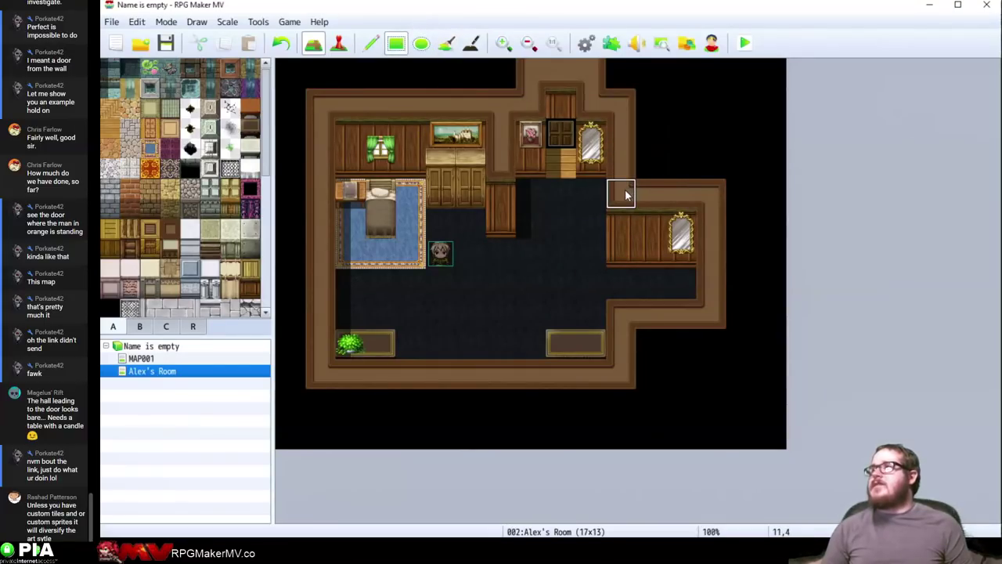
pyautogui.moveTo(624, 195)
pyautogui.mouseDown()
pyautogui.moveTo(705, 196)
pyautogui.moveTo(618, 191)
pyautogui.moveTo(655, 168)
pyautogui.moveTo(697, 163)
pyautogui.mouseUp()
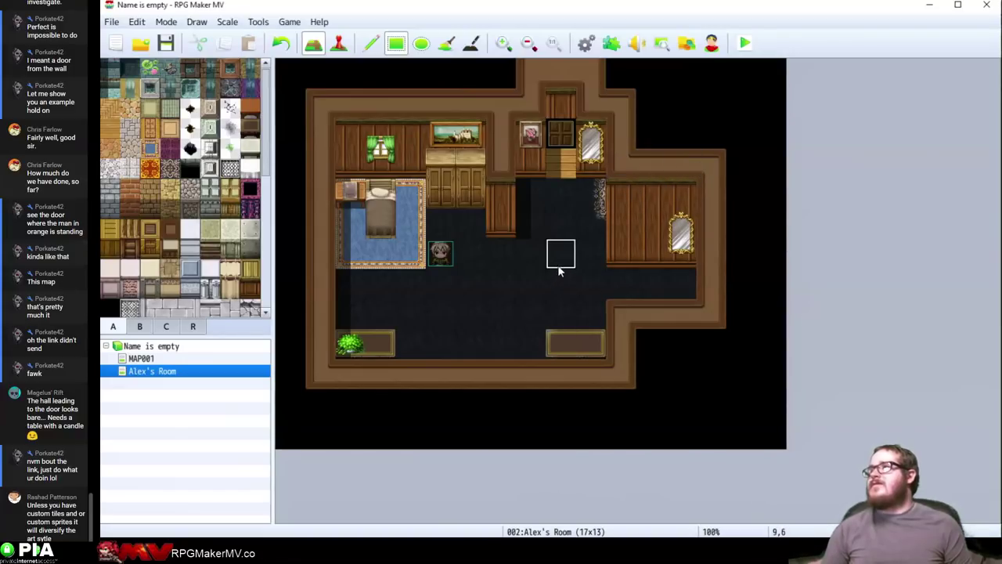
pyautogui.moveTo(621, 254); pyautogui.dragTo(671, 255)
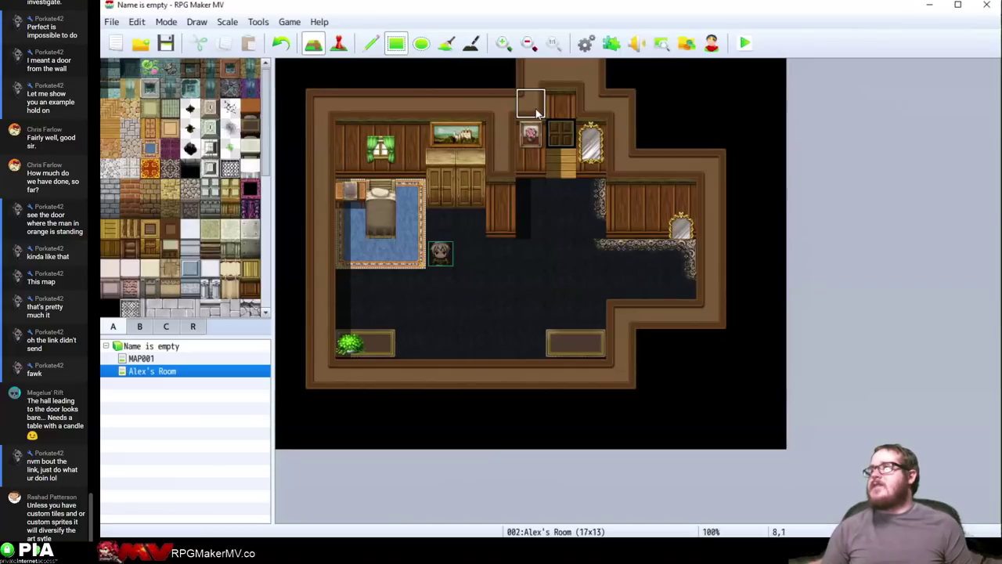
pyautogui.click(445, 43)
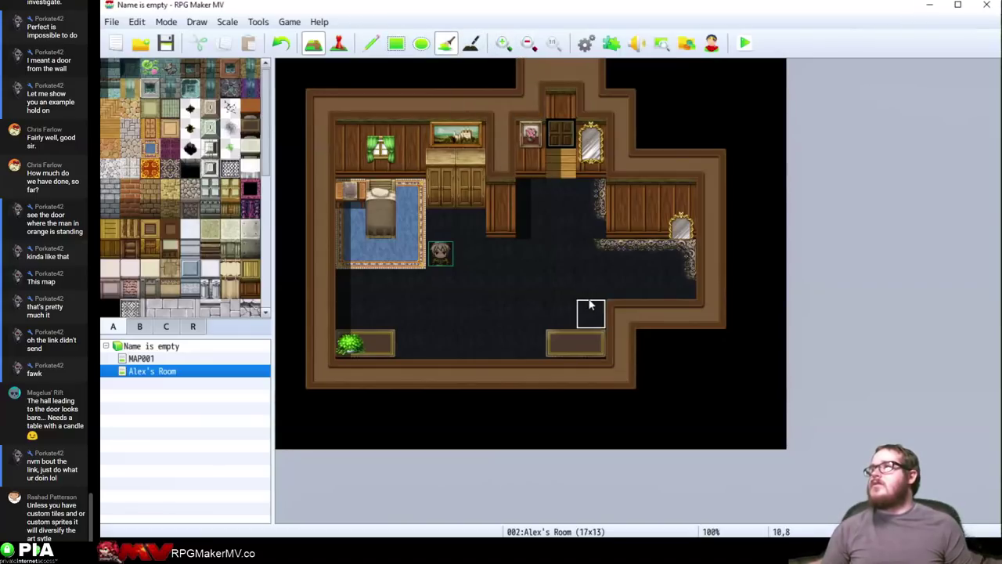
pyautogui.click(591, 254)
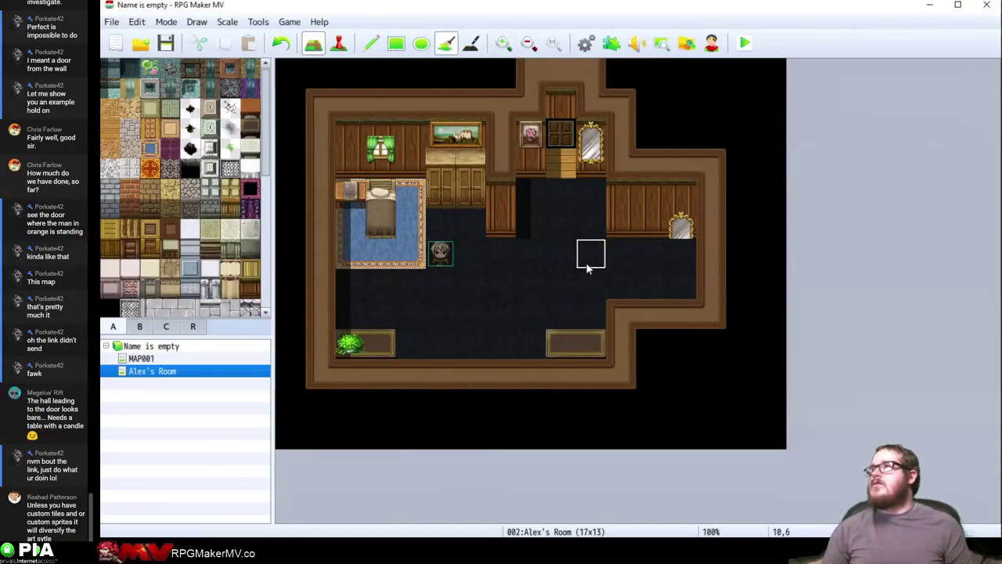
# Move the mirror in the right alcove up one tile onto the raised wall
pyautogui.click(372, 41)
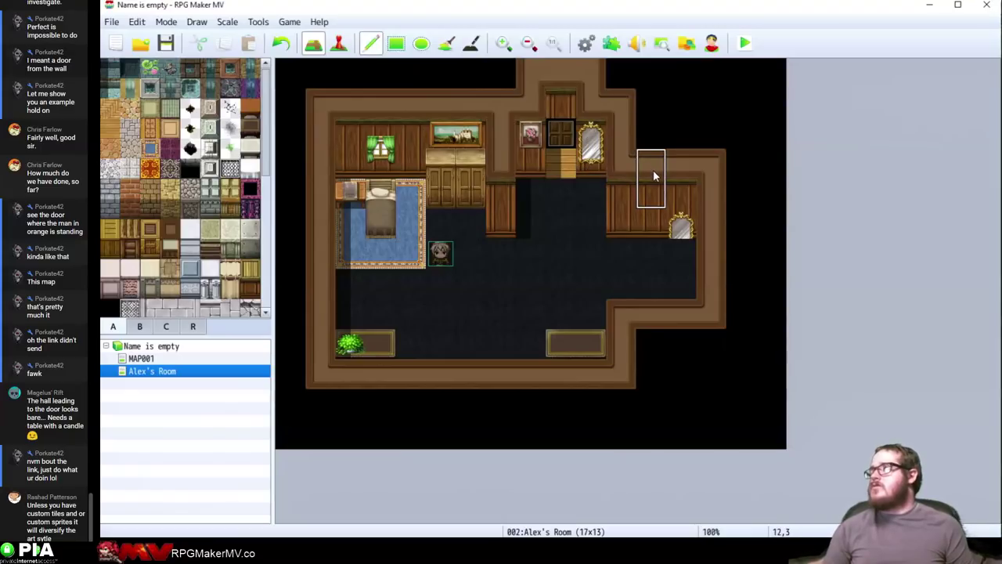
pyautogui.click(679, 192)
# Replace the mirror beside the recessed door with plain wooden wall and clear the rubble edge from the floor below
pyautogui.rightClick(564, 192)
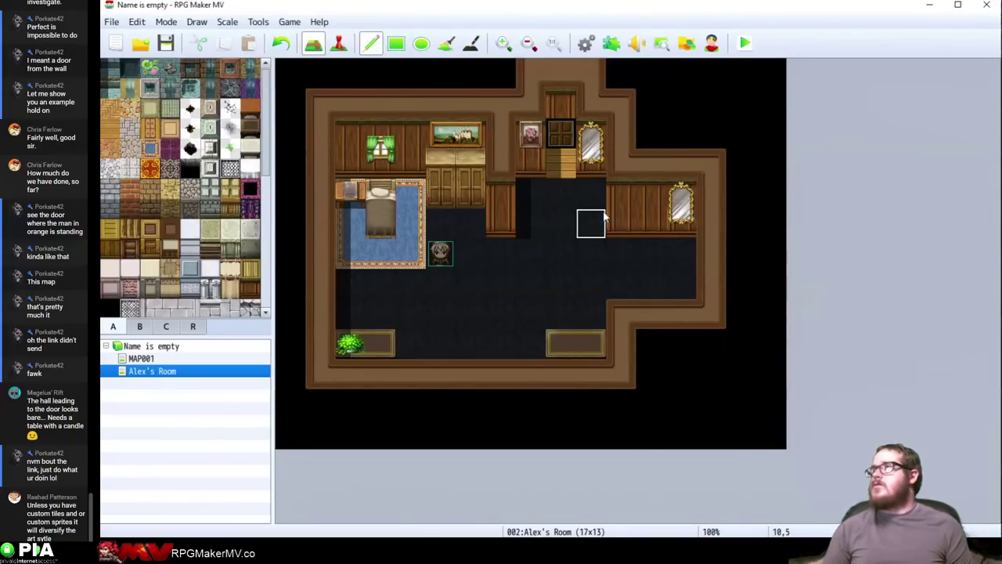
pyautogui.click(591, 148)
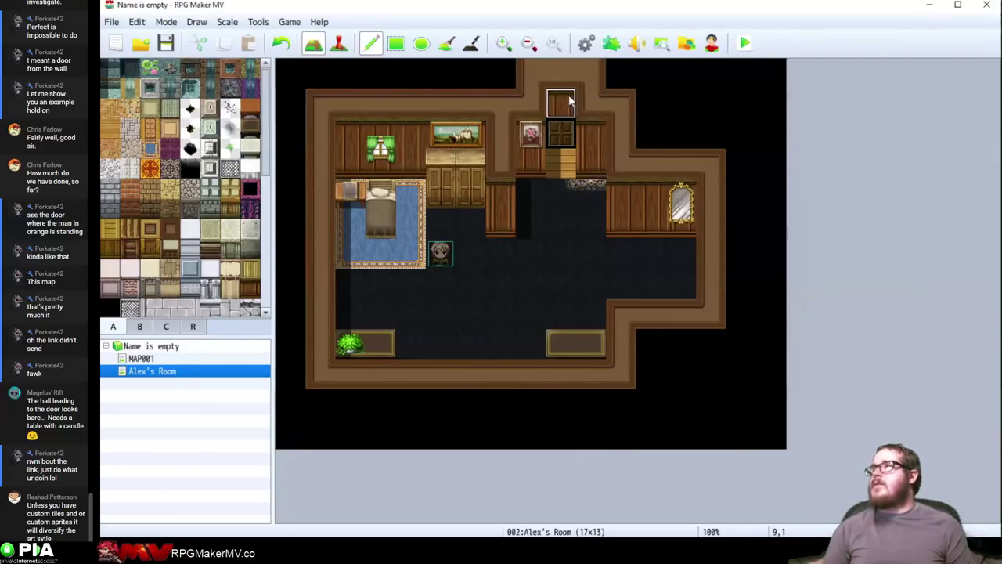
pyautogui.click(395, 43)
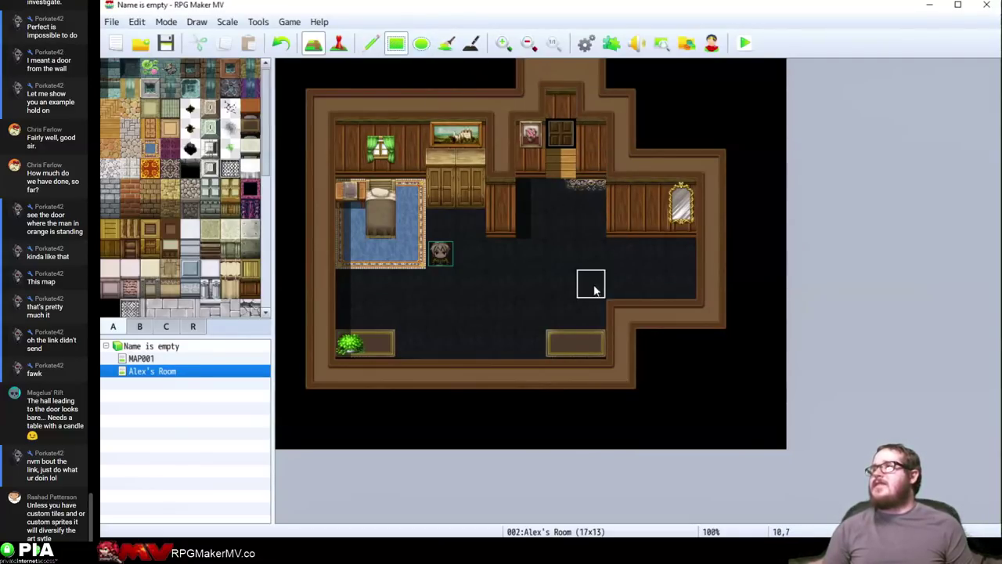
pyautogui.click(562, 194)
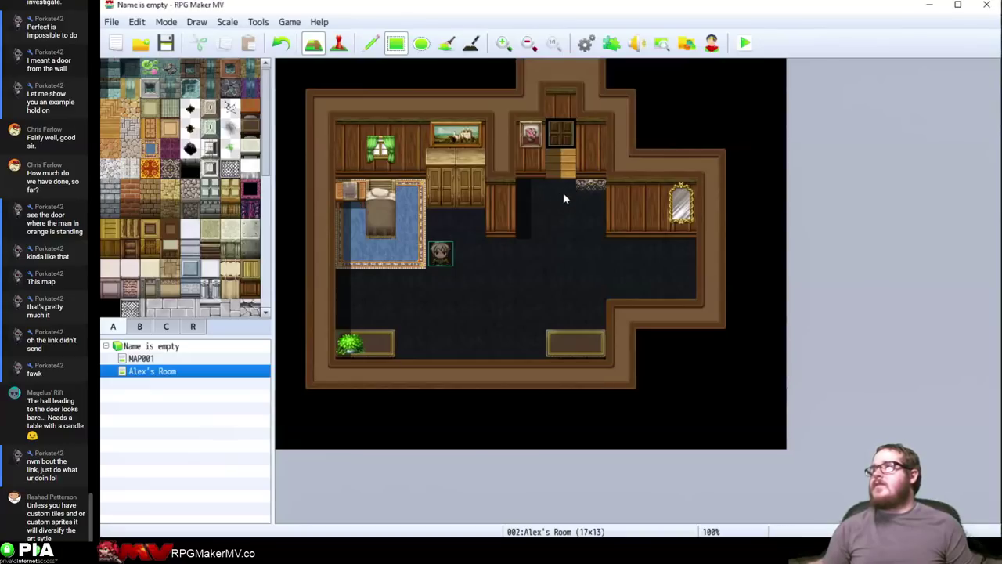
pyautogui.click(591, 194)
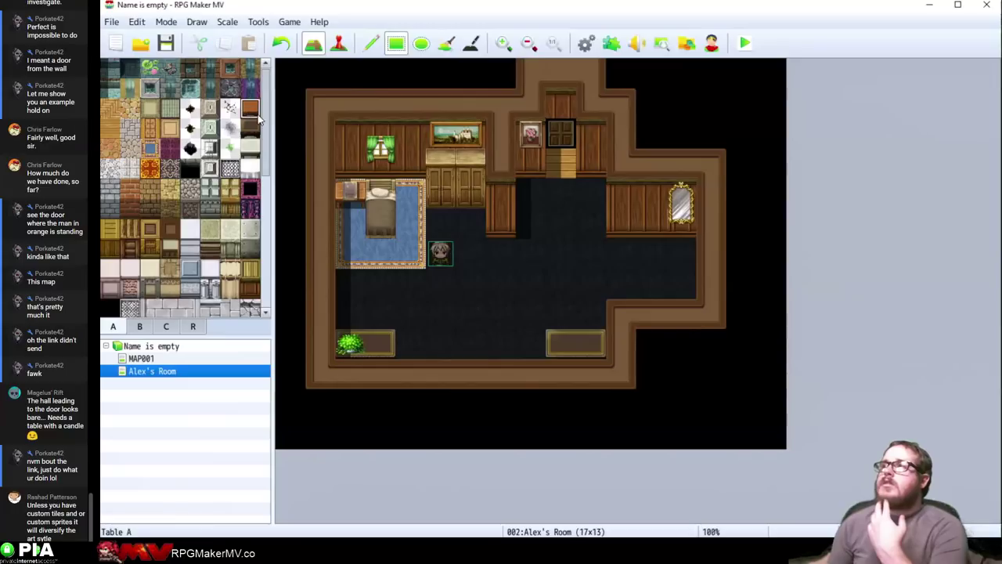
# Try placing a two-tile-wide Table A along the right alcove's back wall, and undo it
pyautogui.click(250, 108)
pyautogui.moveTo(620, 252); pyautogui.dragTo(649, 253)
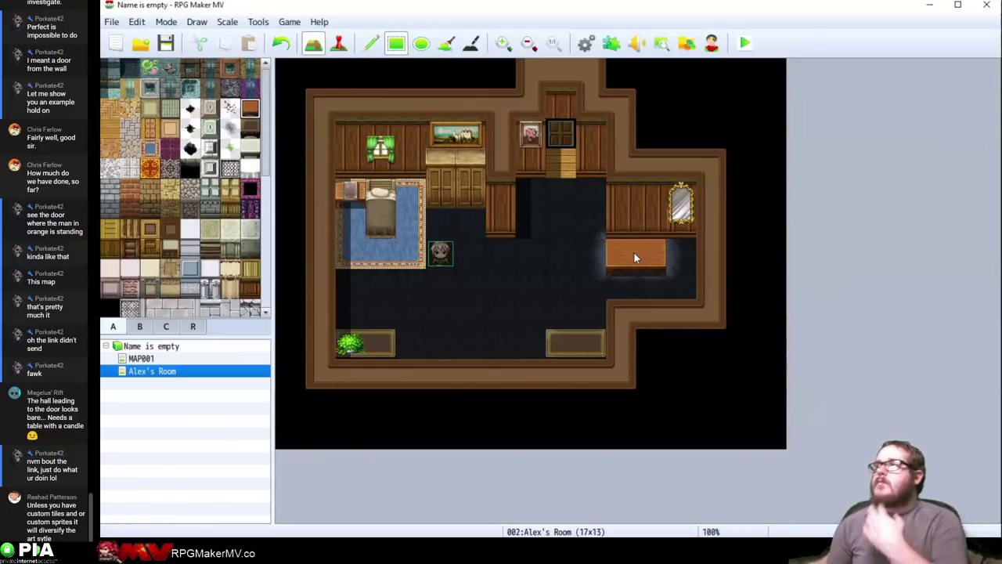
pyautogui.hotkey('ctrl', 'z')
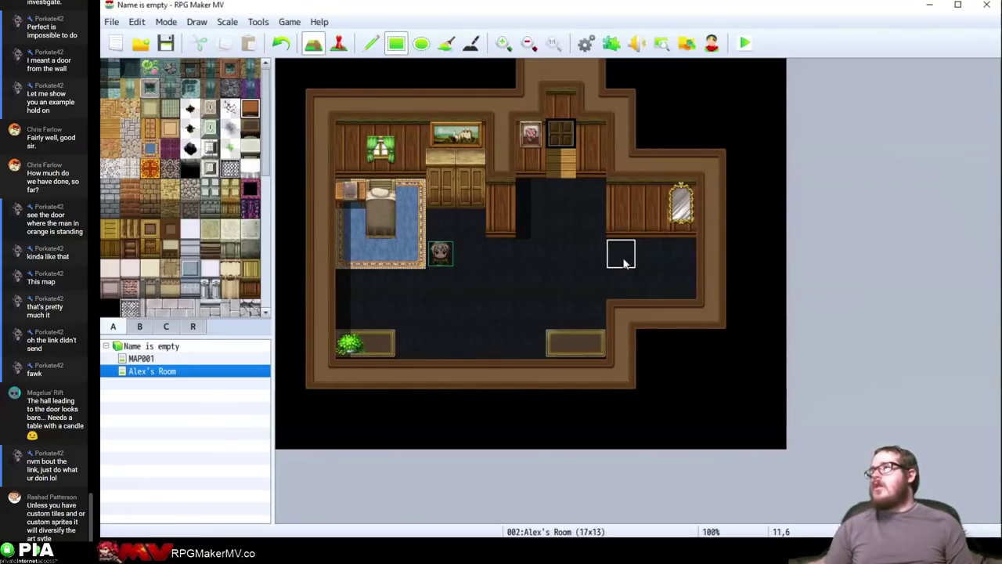
pyautogui.moveTo(619, 253); pyautogui.dragTo(642, 261)
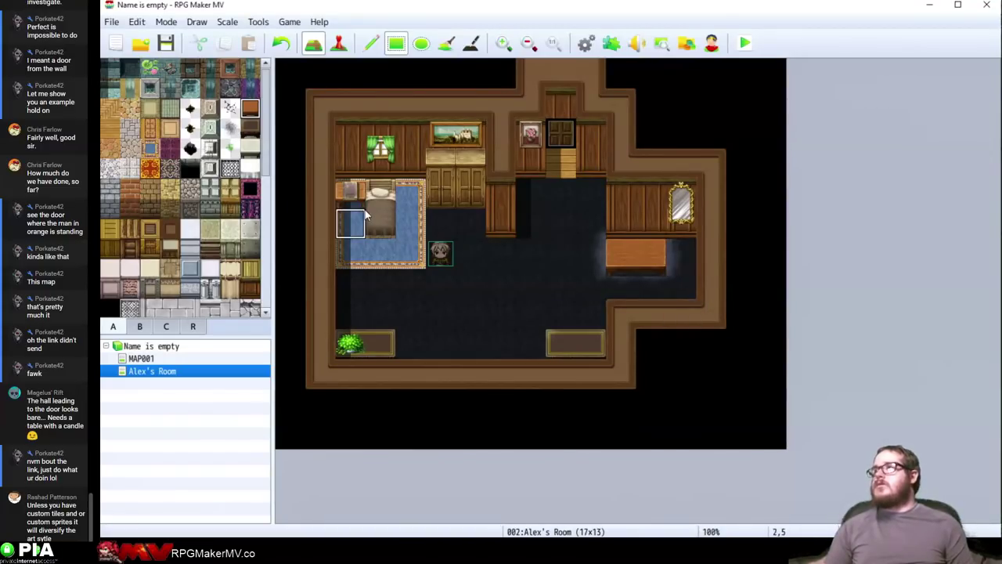
pyautogui.hotkey('ctrl', 'z')
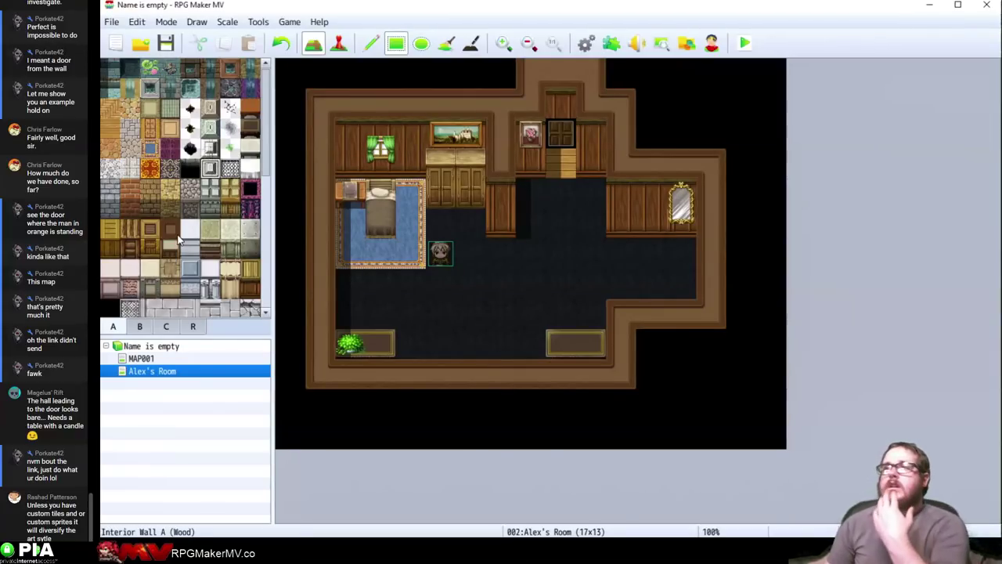
# Place a two-tile-tall Chest of Drawers against the inner end of the right alcove's back wall
pyautogui.click(141, 325)
pyautogui.scroll(-5, 159, 250)
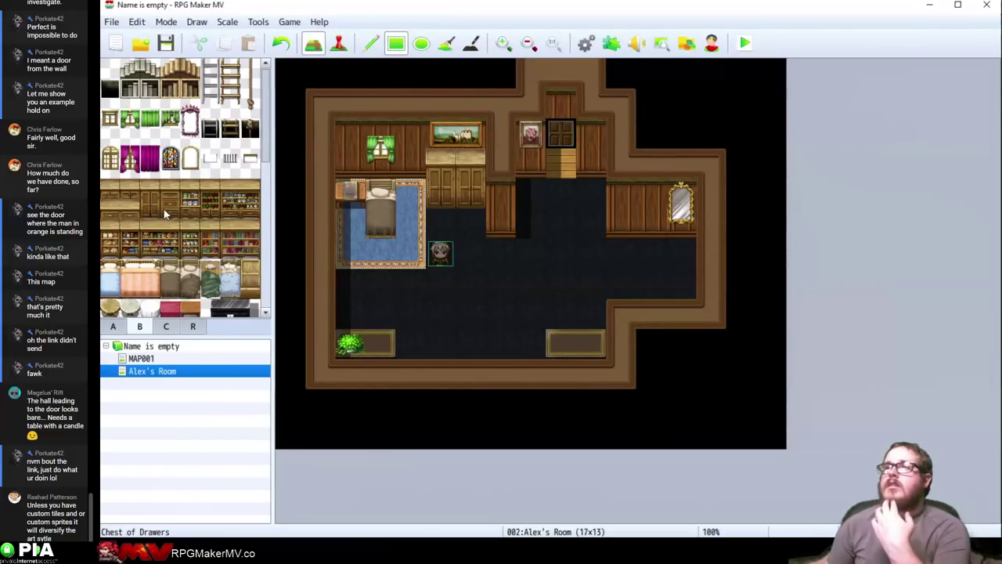
pyautogui.moveTo(167, 207); pyautogui.dragTo(169, 189)
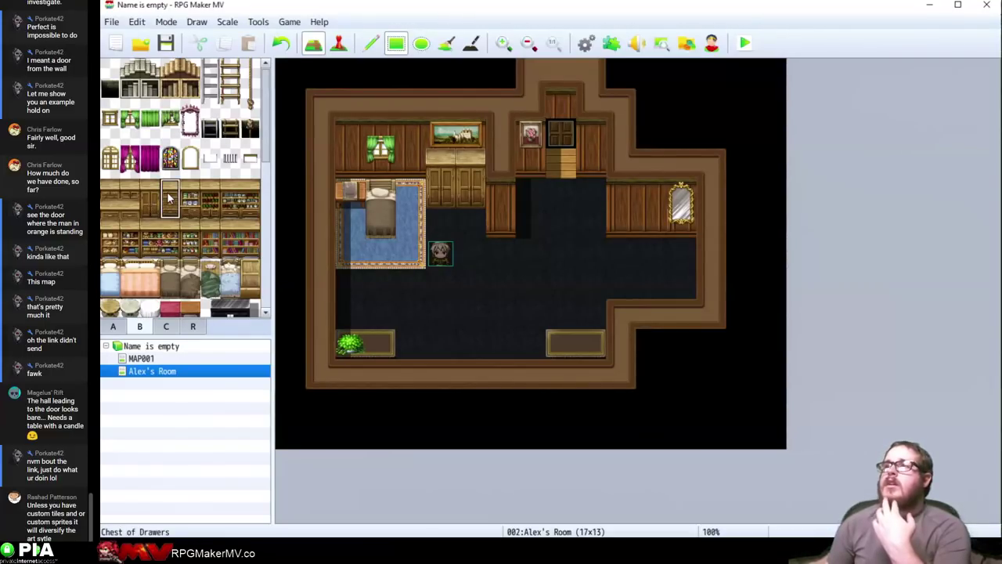
pyautogui.click(648, 239)
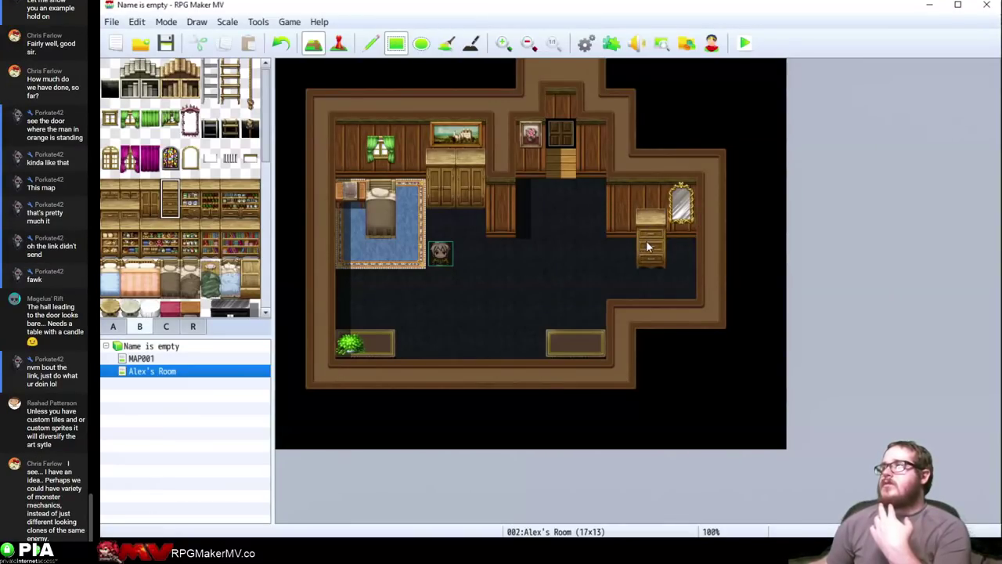
pyautogui.hotkey('ctrl', 'z')
pyautogui.hotkey('ctrl', 'z')
pyautogui.click(631, 238)
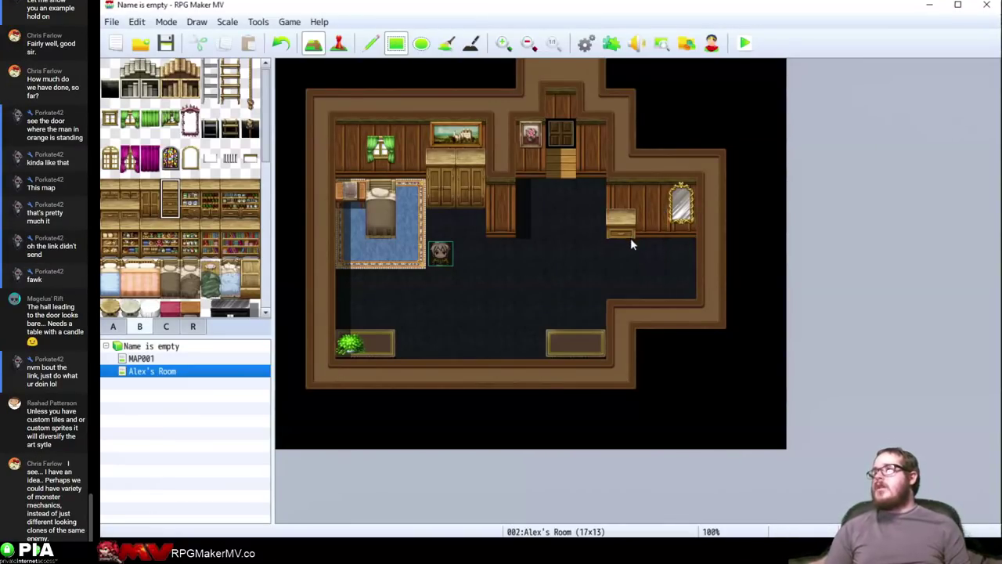
# Try placing a round wooden table on the floor below the alcove mirror, and undo it
pyautogui.click(190, 231)
pyautogui.scroll(-3, 188, 228)
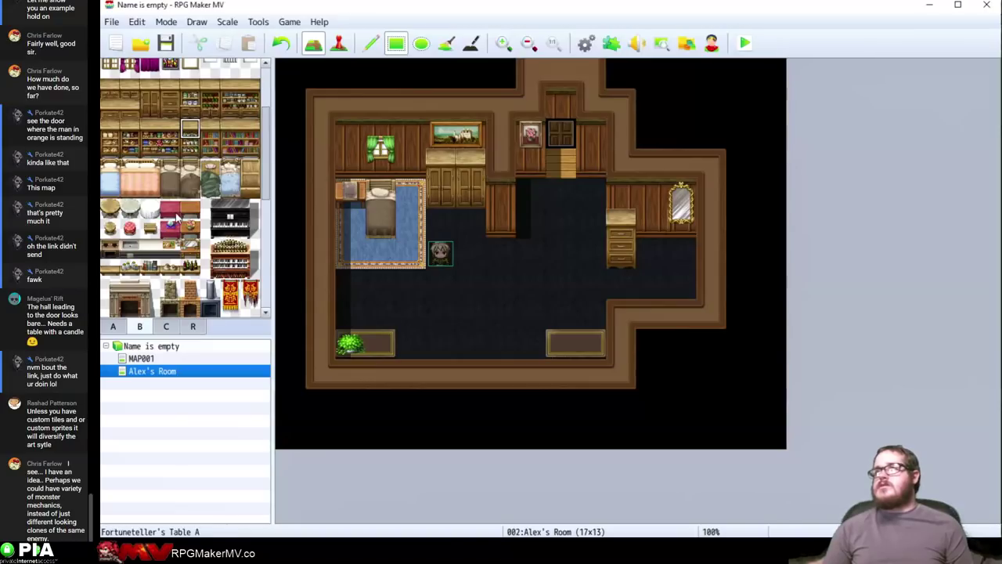
pyautogui.click(111, 212)
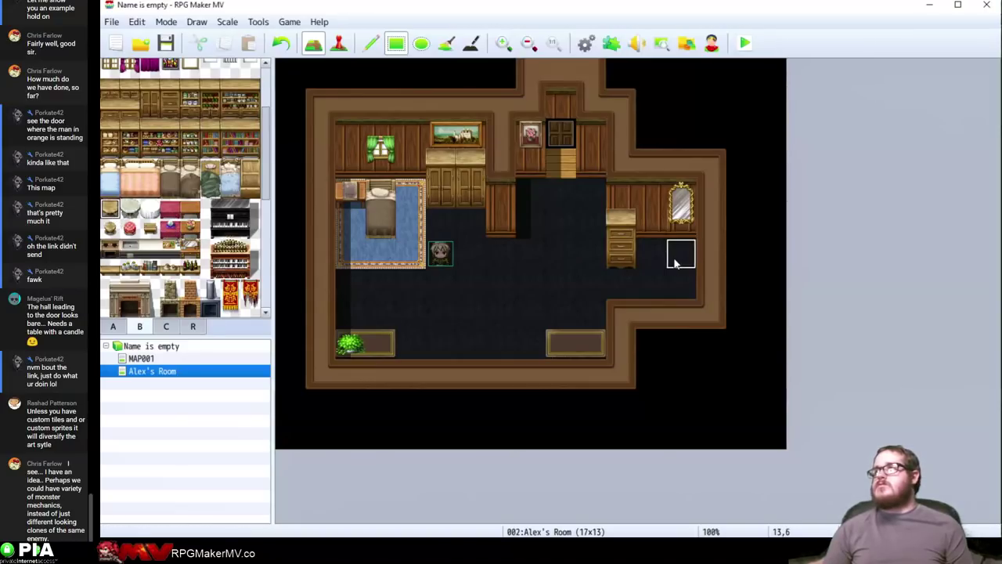
pyautogui.click(681, 253)
pyautogui.hotkey('ctrl', 'z')
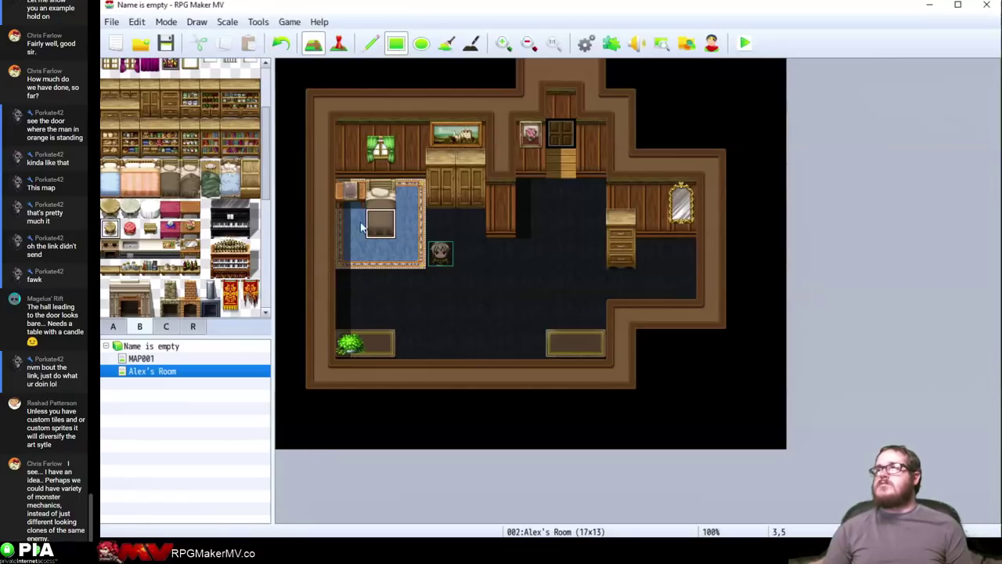
# Place a small wooden table directly below the alcove mirror with a Stool C one tile beneath it
pyautogui.click(150, 228)
pyautogui.click(678, 282)
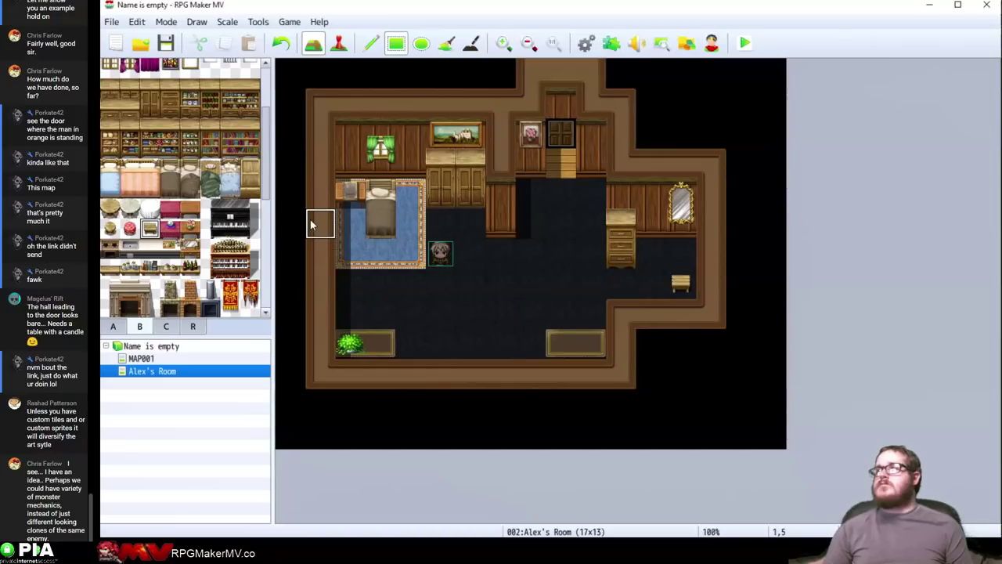
pyautogui.click(189, 208)
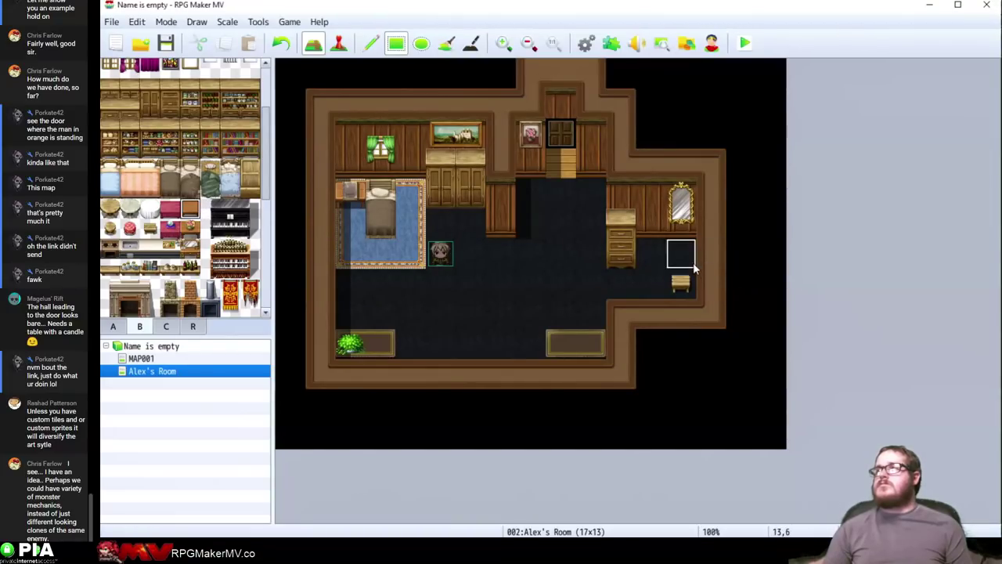
pyautogui.click(689, 260)
# Try placing another Stool C on the small table's tile, and undo it
pyautogui.click(150, 227)
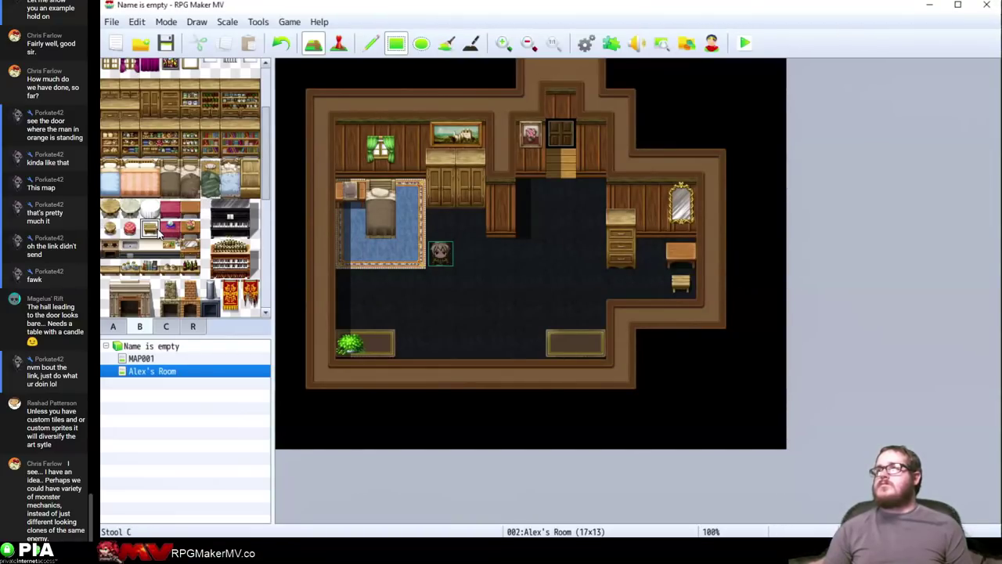
pyautogui.click(680, 252)
pyautogui.hotkey('ctrl', 'z')
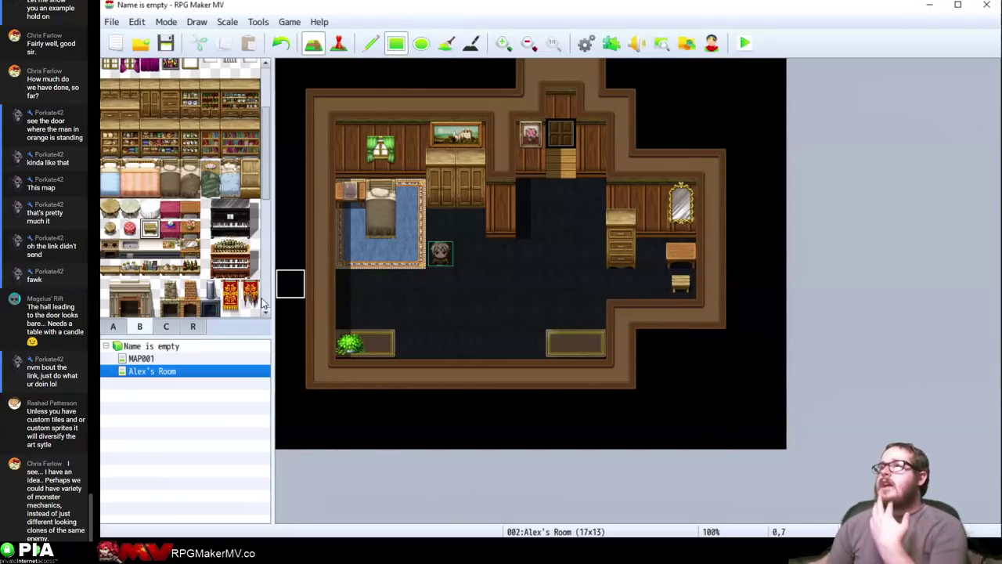
# Create a new event on the small table below the alcove mirror and open its image selection
pyautogui.click(190, 169)
pyautogui.click(338, 44)
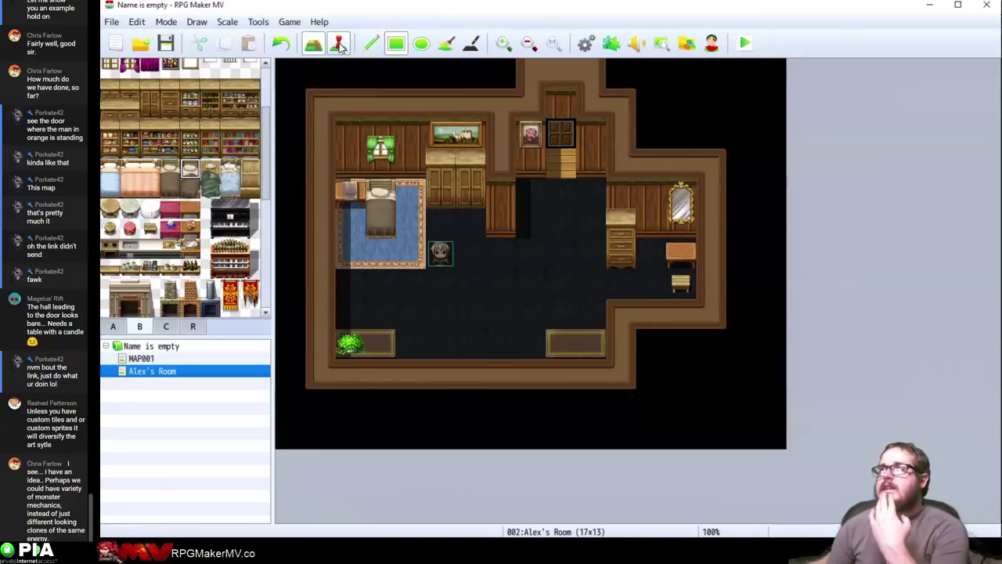
pyautogui.doubleClick(680, 253)
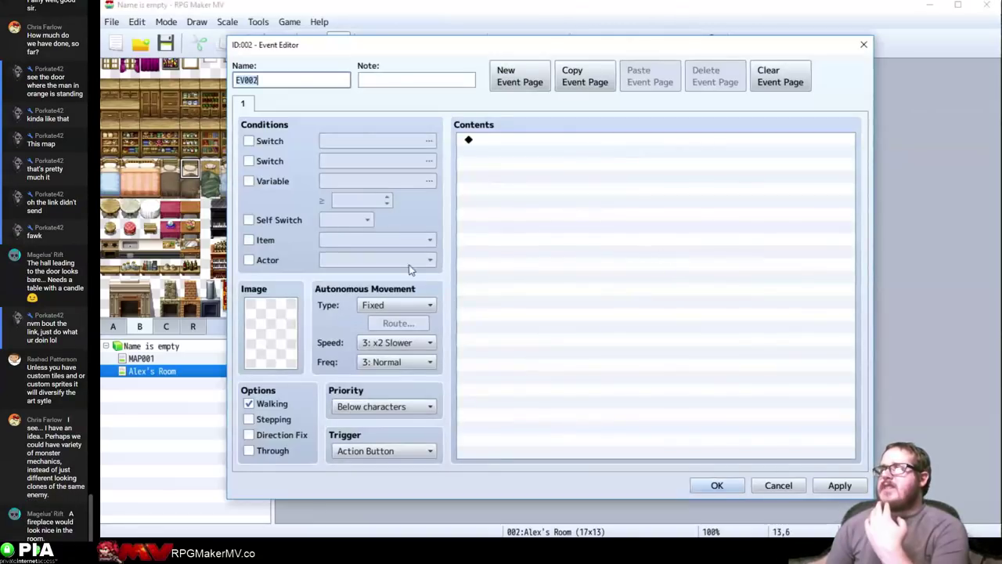
pyautogui.click(292, 319)
pyautogui.doubleClick(293, 318)
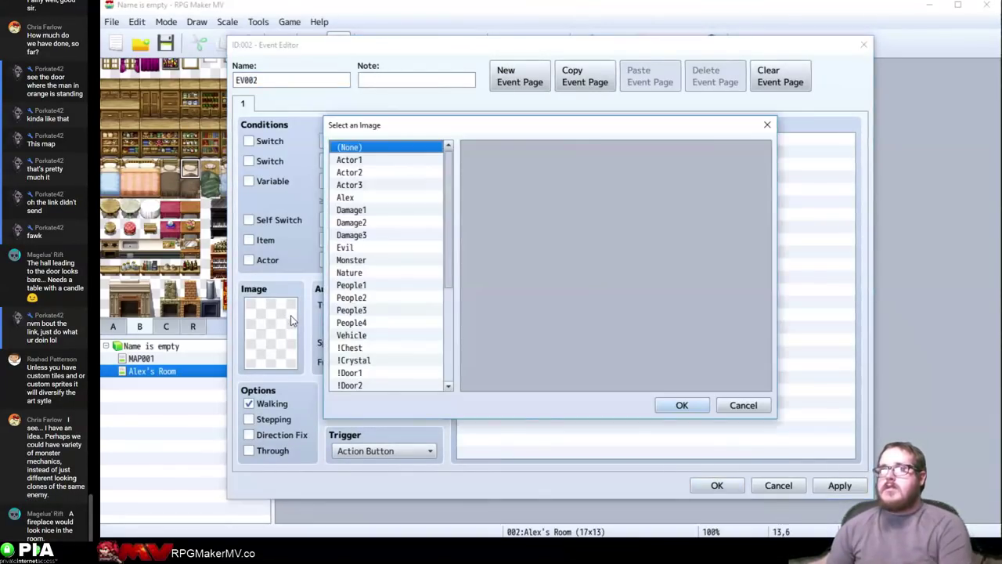
# Set the table event's image to the orange-yellow flame brazier from !Other2 and enable its Stepping option
pyautogui.press('Down')
pyautogui.press('Down')
pyautogui.press('Down')
pyautogui.press('Down')
pyautogui.press('Down')
pyautogui.press('Down')
pyautogui.press('Down')
pyautogui.press('Down')
pyautogui.press('Down')
pyautogui.press('Down')
pyautogui.press('Down')
pyautogui.press('Down')
pyautogui.press('Down')
pyautogui.press('Down')
pyautogui.press('Down')
pyautogui.press('Down')
pyautogui.press('Down')
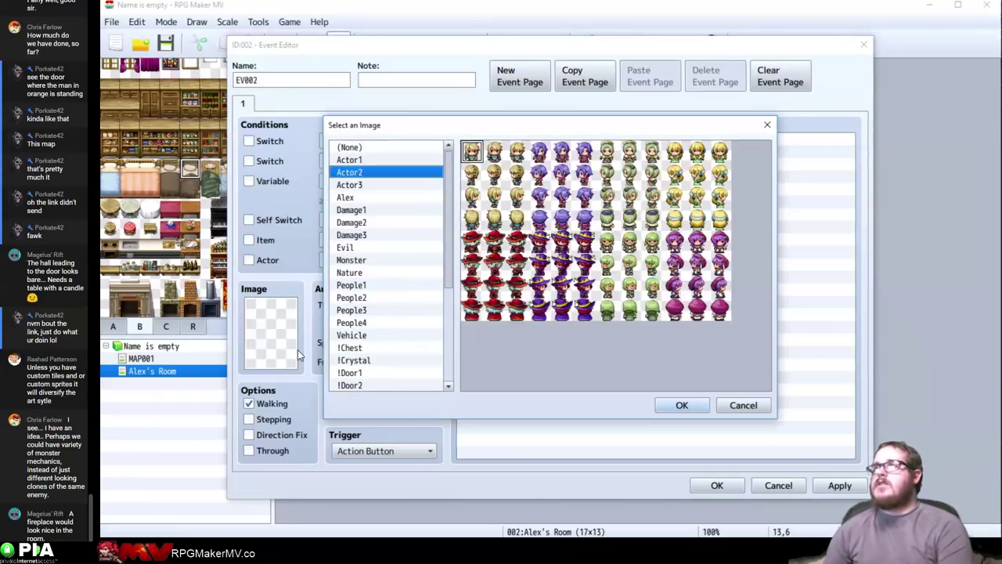
pyautogui.press('Down')
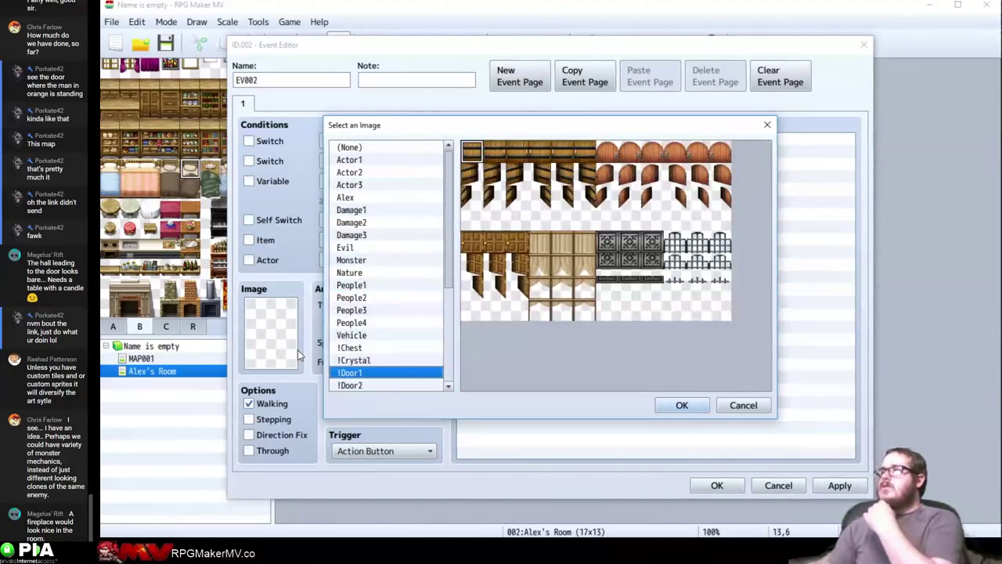
pyautogui.press('Down')
pyautogui.press('Up')
pyautogui.press('Up')
pyautogui.press('Down')
pyautogui.press('Down')
pyautogui.press('Down')
pyautogui.press('Down')
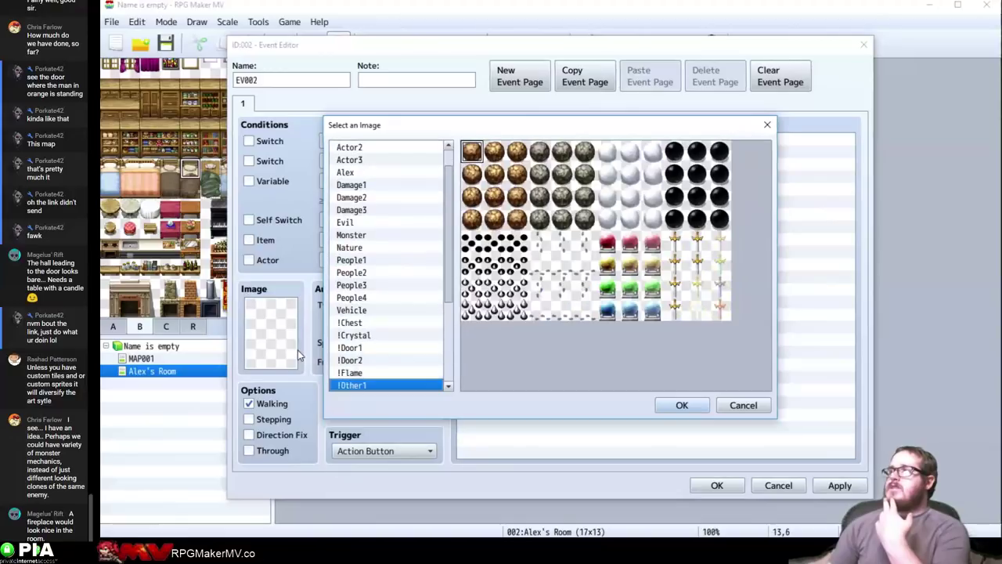
pyautogui.press('Up')
pyautogui.press('Down')
pyautogui.press('Up')
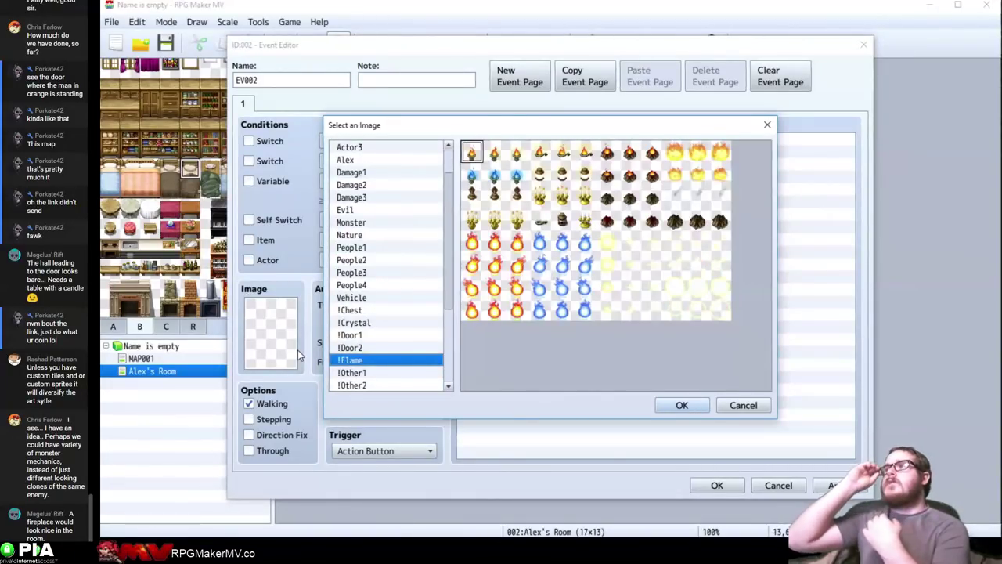
pyautogui.press('Down')
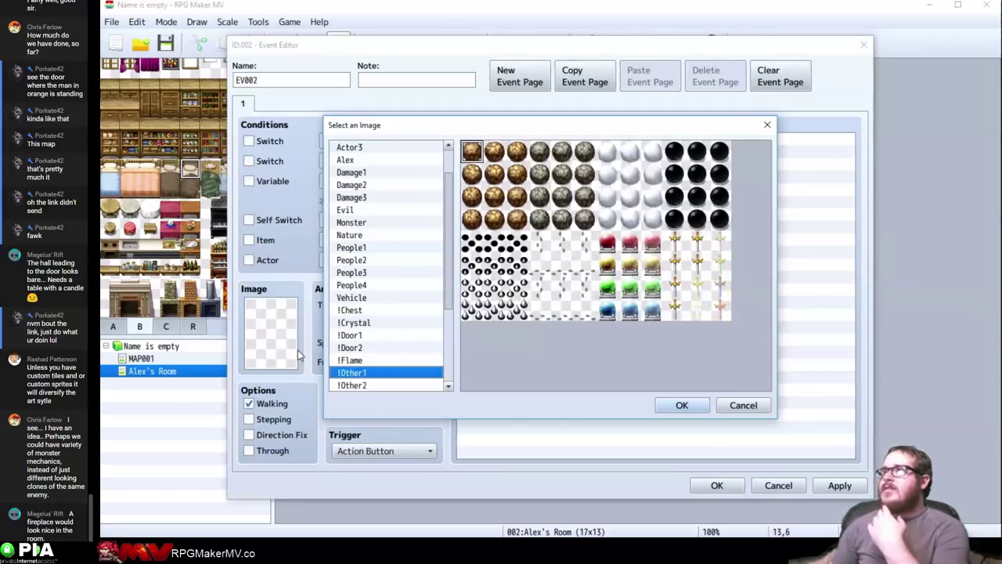
pyautogui.press('Up')
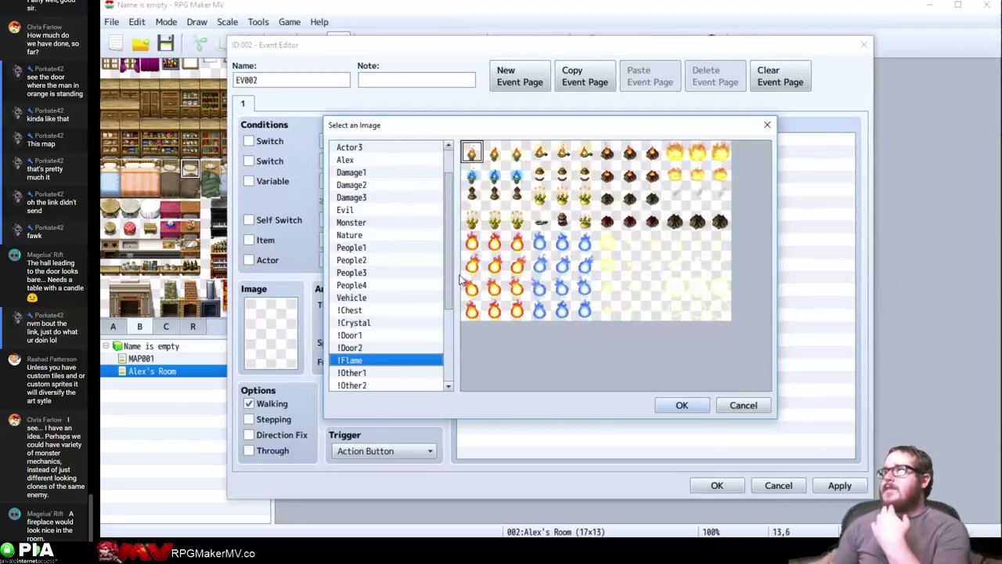
pyautogui.press('Up')
pyautogui.press('Down')
pyautogui.press('Down')
pyautogui.press('Up')
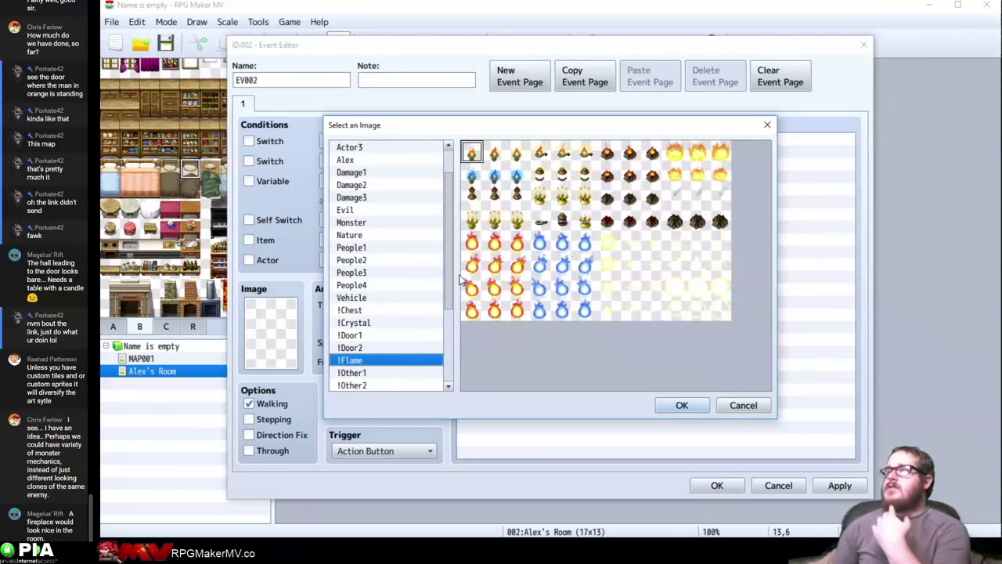
pyautogui.press('Down')
pyautogui.press('Down')
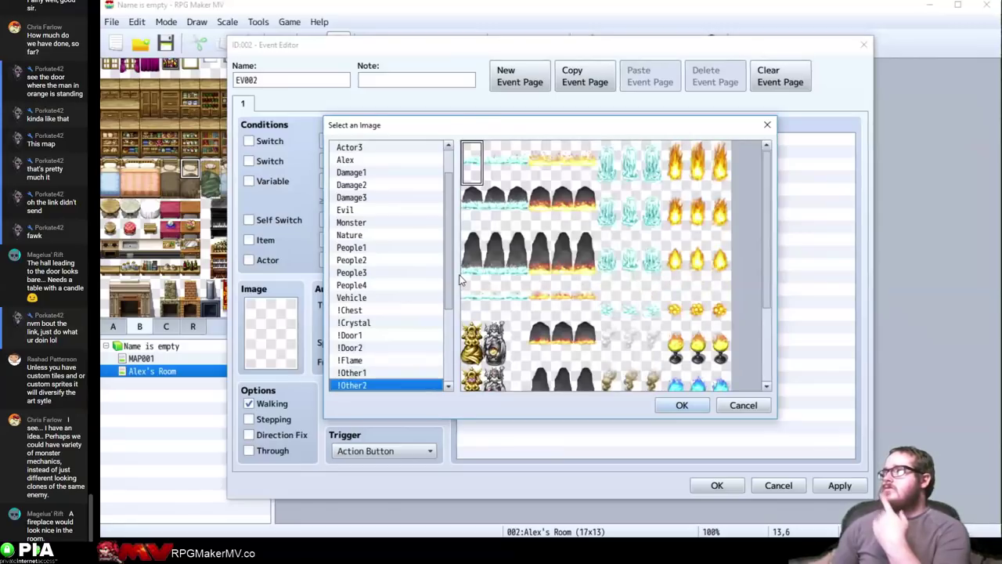
pyautogui.press('Down')
pyautogui.press('Up')
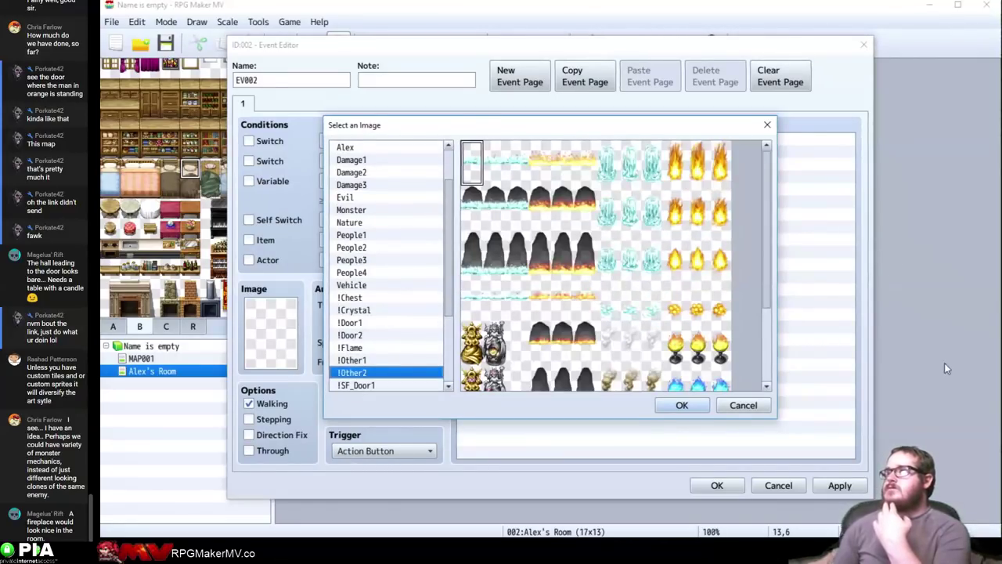
pyautogui.doubleClick(696, 345)
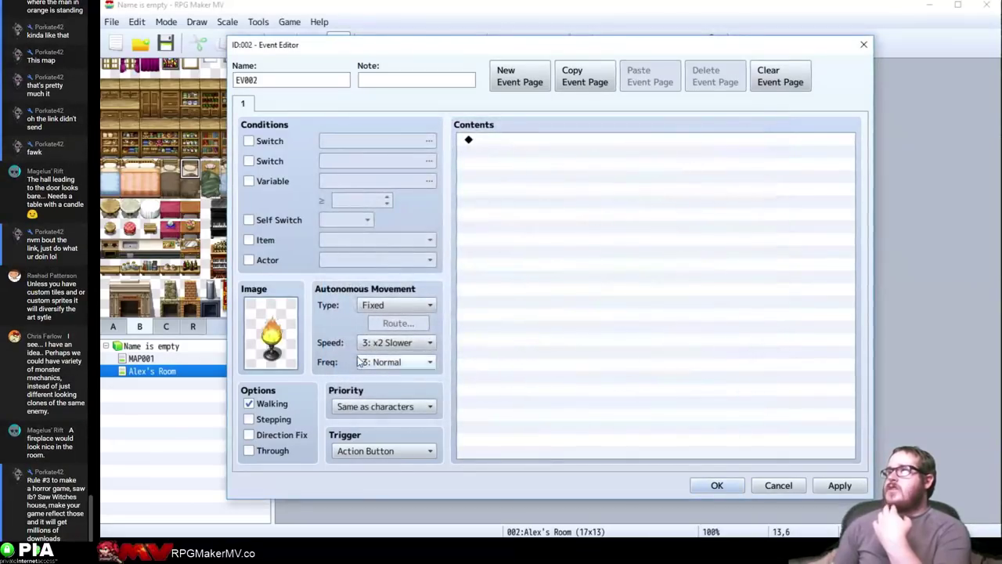
pyautogui.click(298, 415)
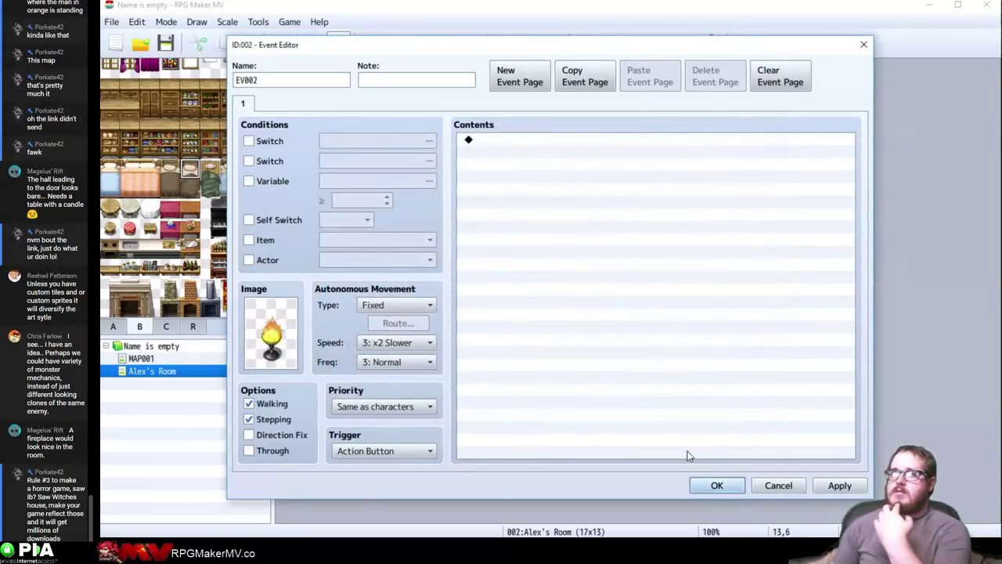
pyautogui.click(705, 486)
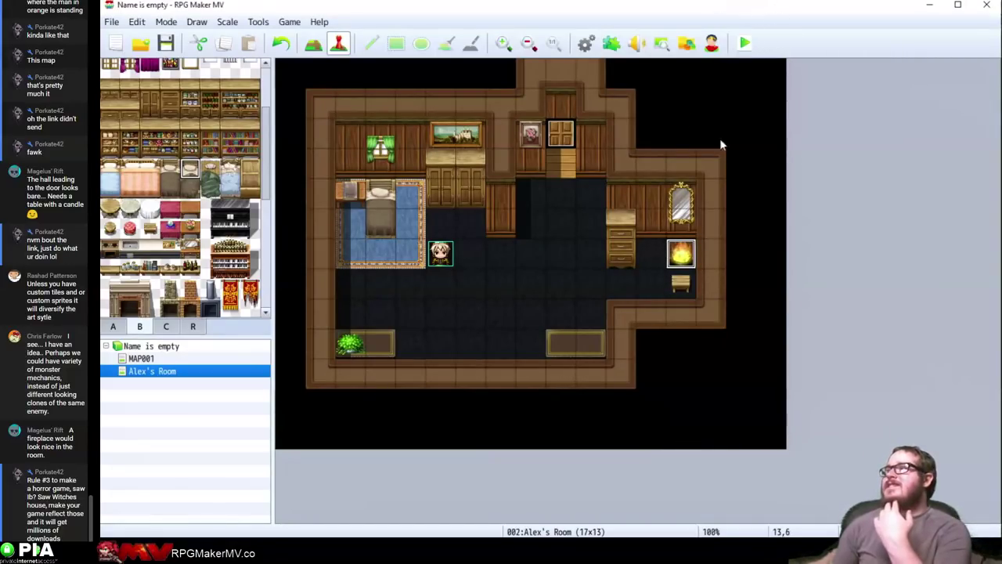
# Save the changes and start a full-screen playtest with a new game
pyautogui.click(745, 44)
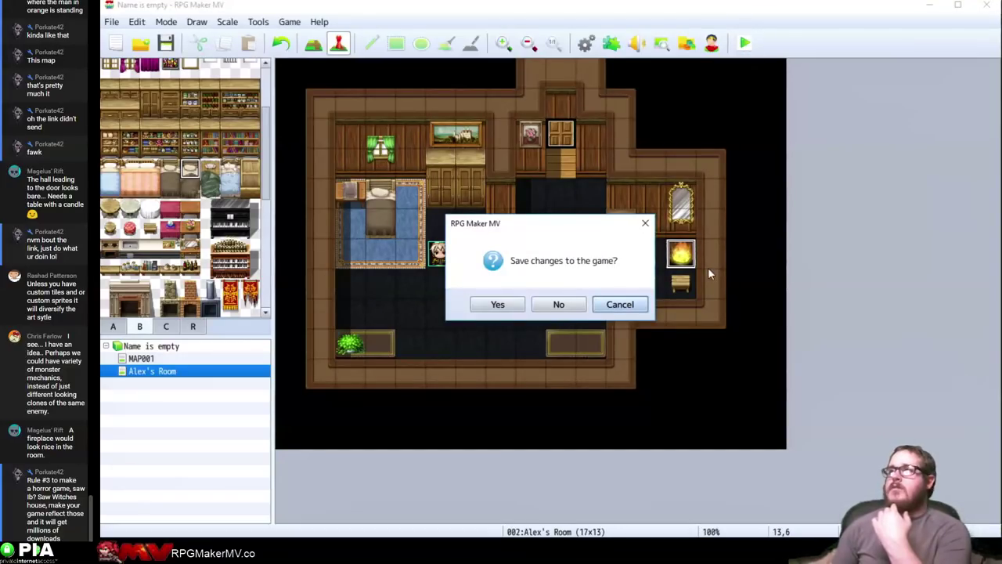
pyautogui.click(497, 304)
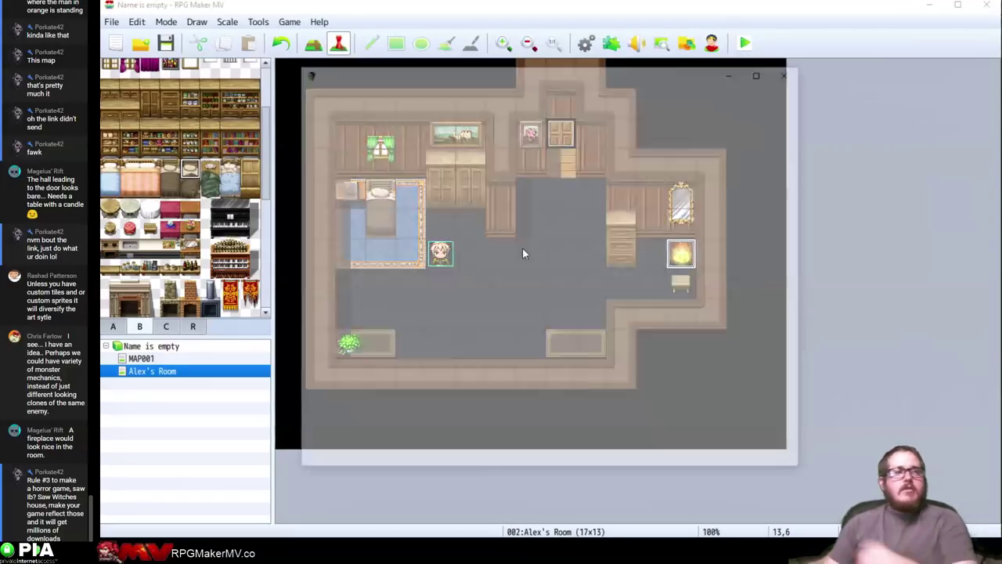
pyautogui.press('F4')
pyautogui.press('Return')
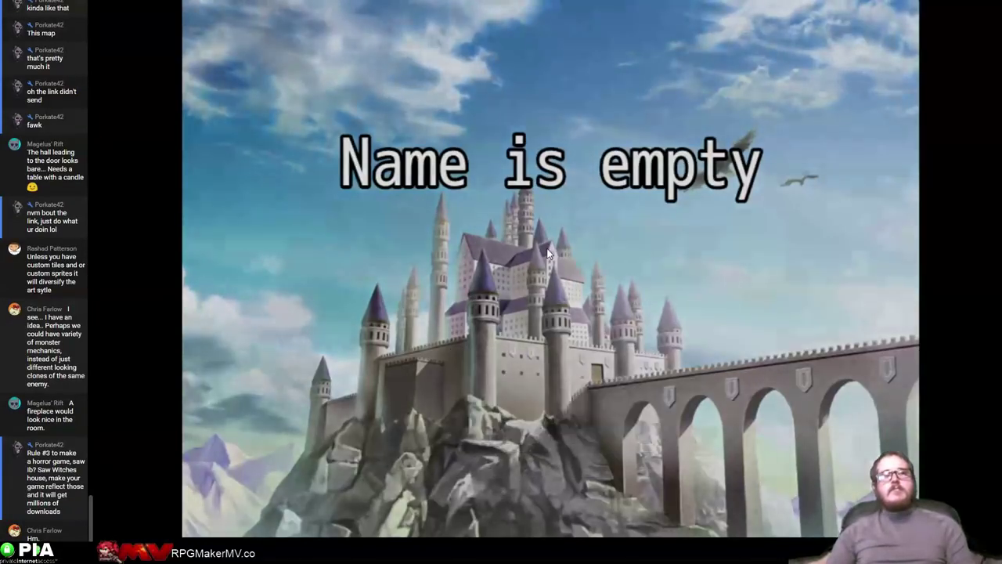
# Walk the character between the right alcove and the recessed door to test the flame brazier, furniture and door
pyautogui.press('Right')
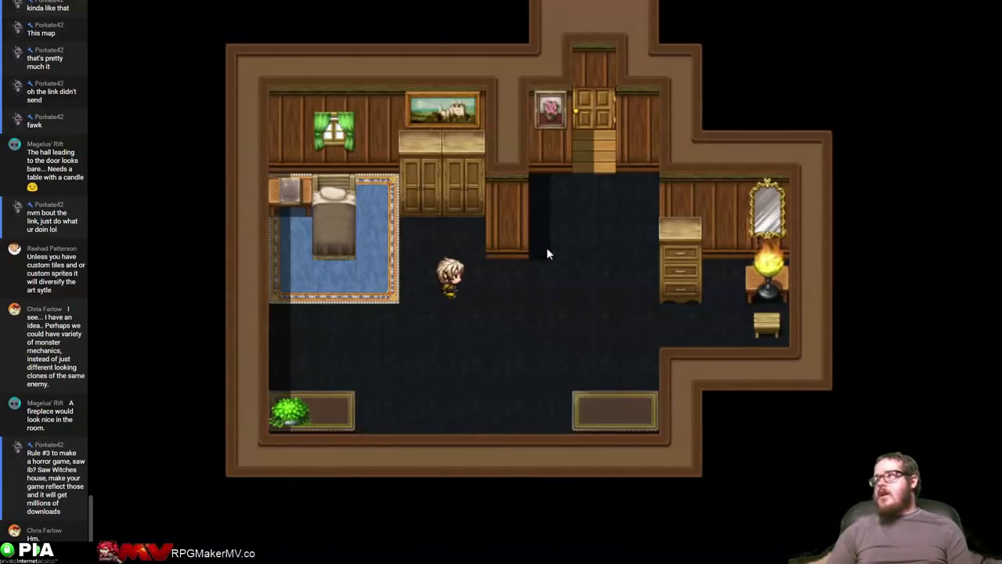
pyautogui.press('Down')
pyautogui.press('Up')
pyautogui.press('Right')
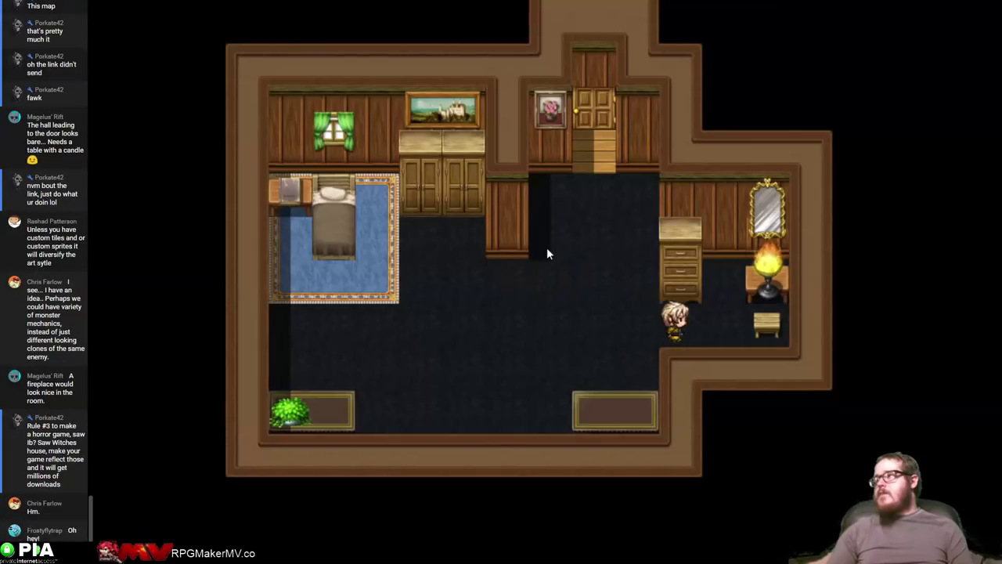
pyautogui.press('Left')
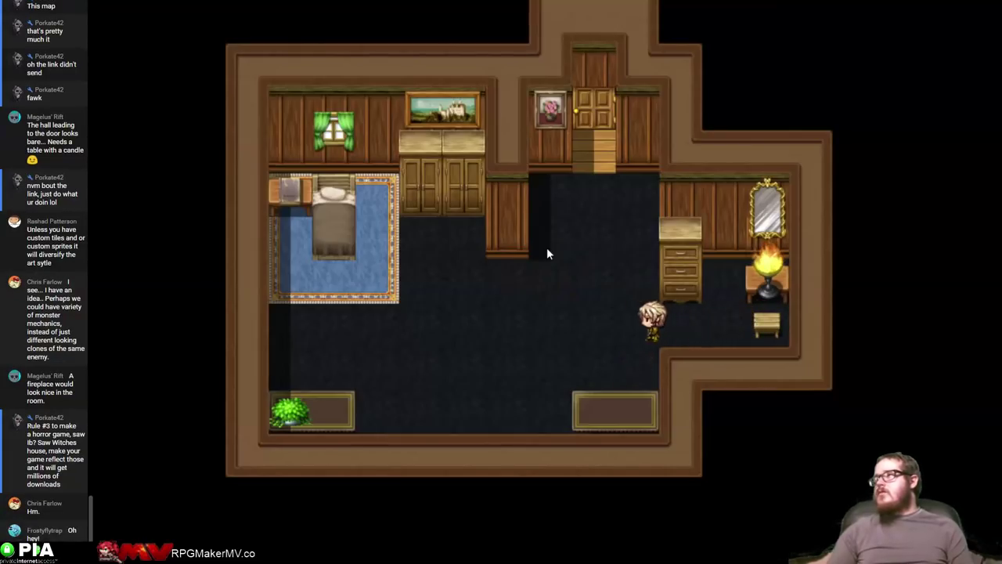
pyautogui.press('Right')
pyautogui.press('Up')
pyautogui.press('Left')
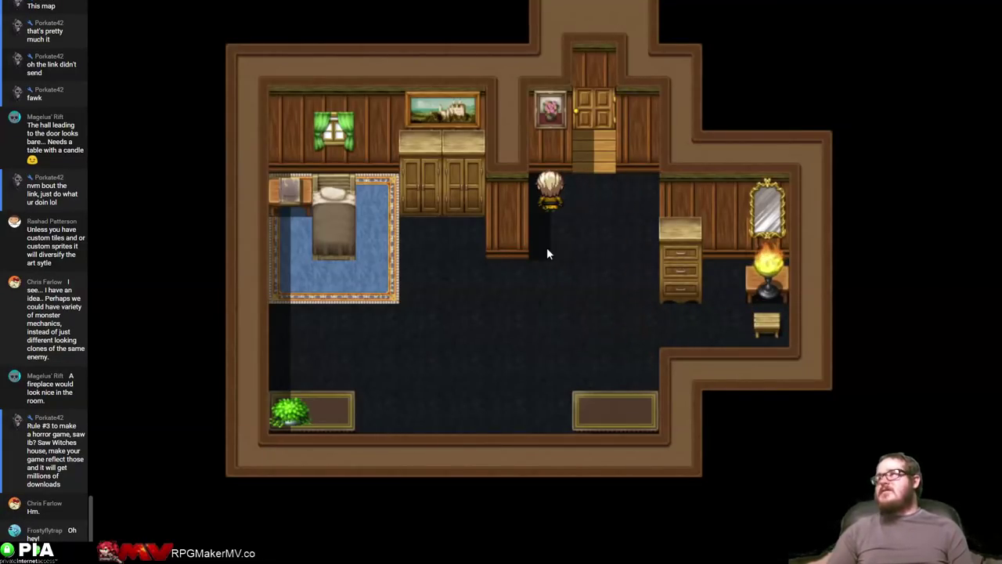
pyautogui.press('Right')
pyautogui.press('Up')
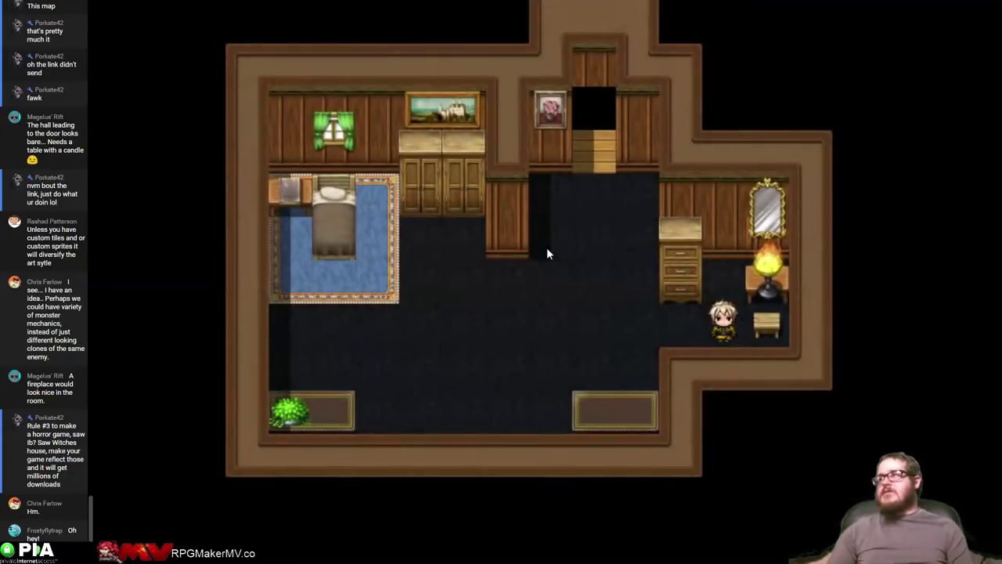
# Walk the character across the lower floor and test moving to the steps below the open door
pyautogui.press('Left')
pyautogui.press('Up')
pyautogui.press('Left')
pyautogui.press('Down')
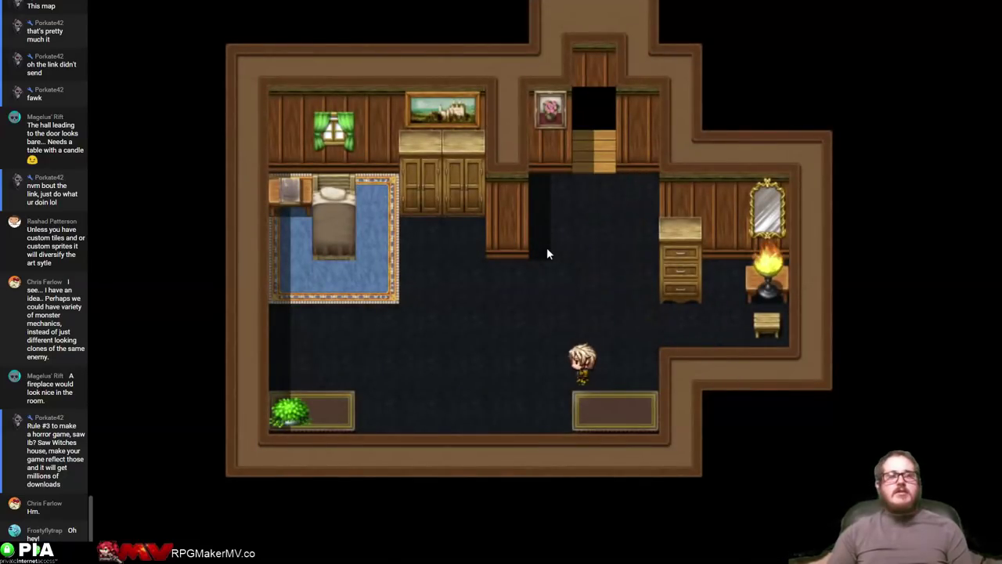
pyautogui.press('Left')
pyautogui.press('Left')
pyautogui.press('Right')
pyautogui.press('Right')
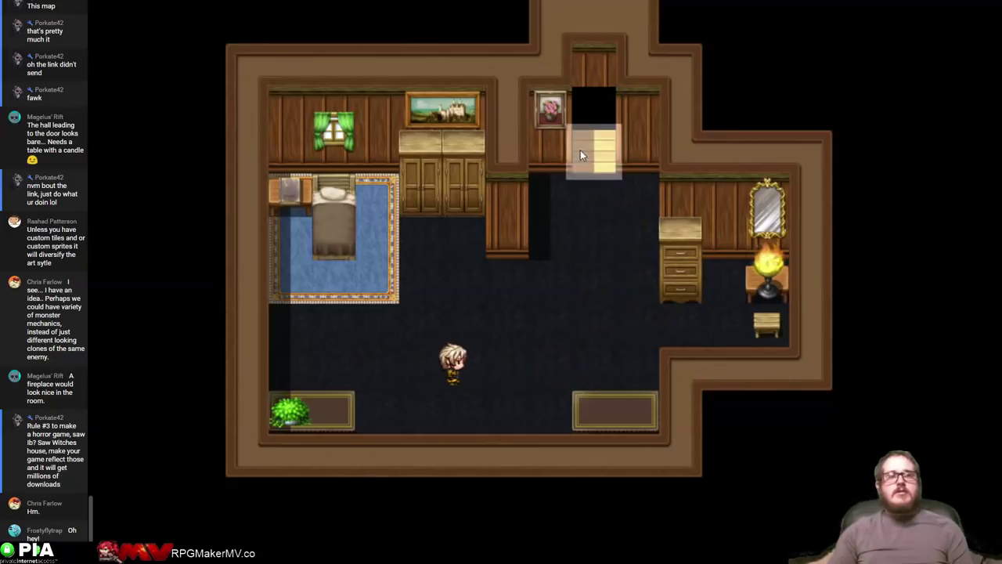
pyautogui.click(581, 145)
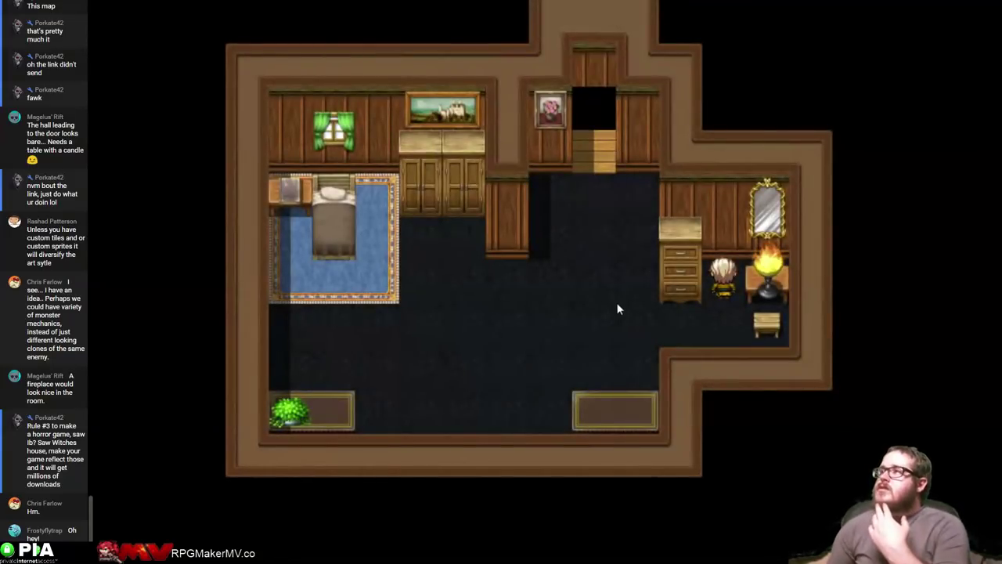
# View and close the in-game menu, and end the playtest
pyautogui.press('Escape')
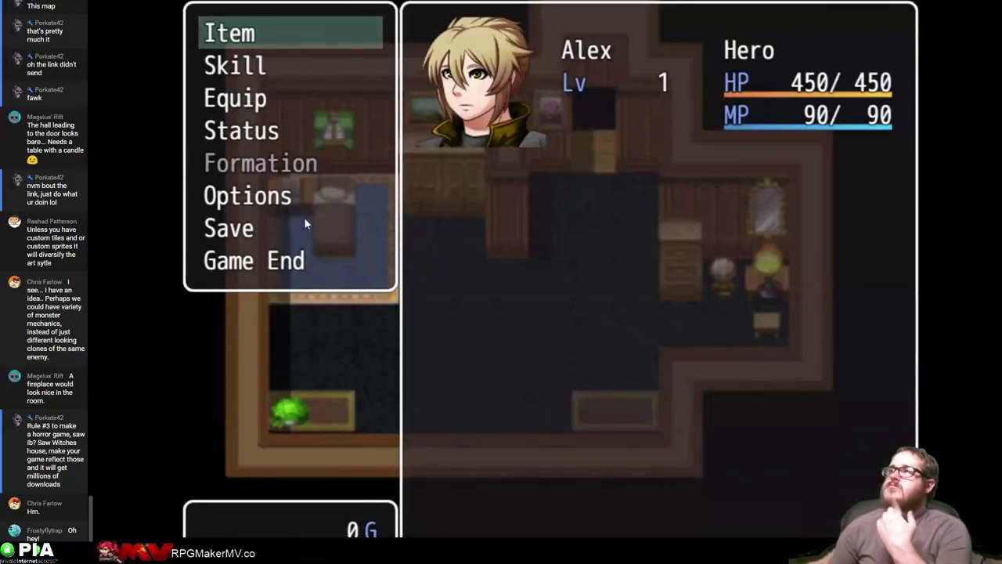
pyautogui.press('Escape')
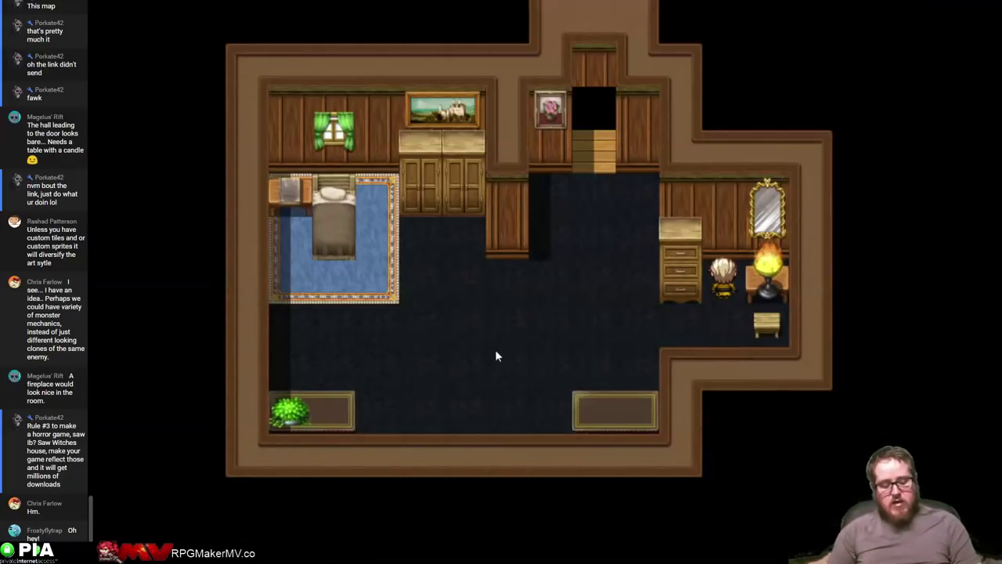
pyautogui.press('F4')
pyautogui.click(790, 70)
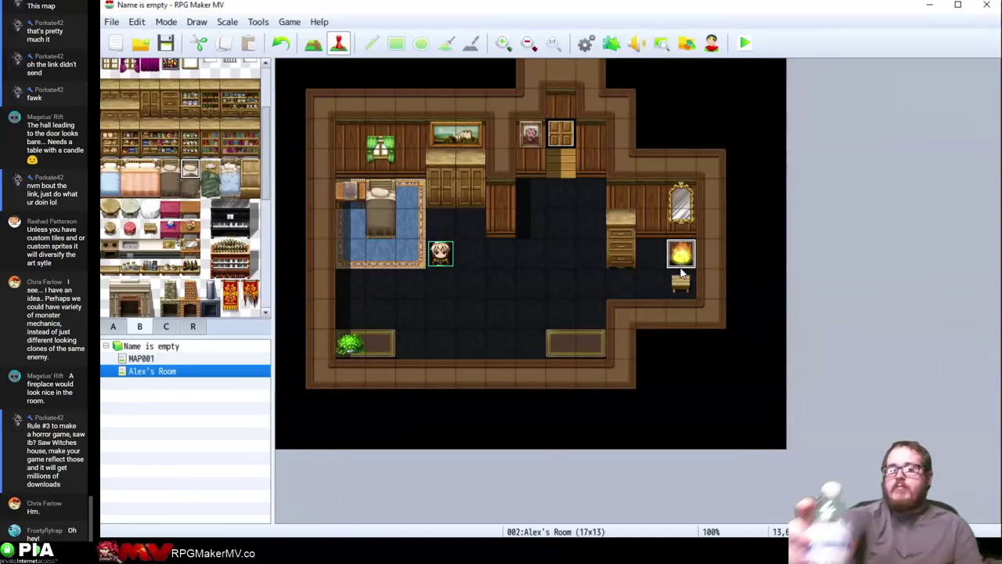
# Delete the flame event from the alcove table and move the player's starting position onto the rug beside the bed's pillow
pyautogui.click(671, 257)
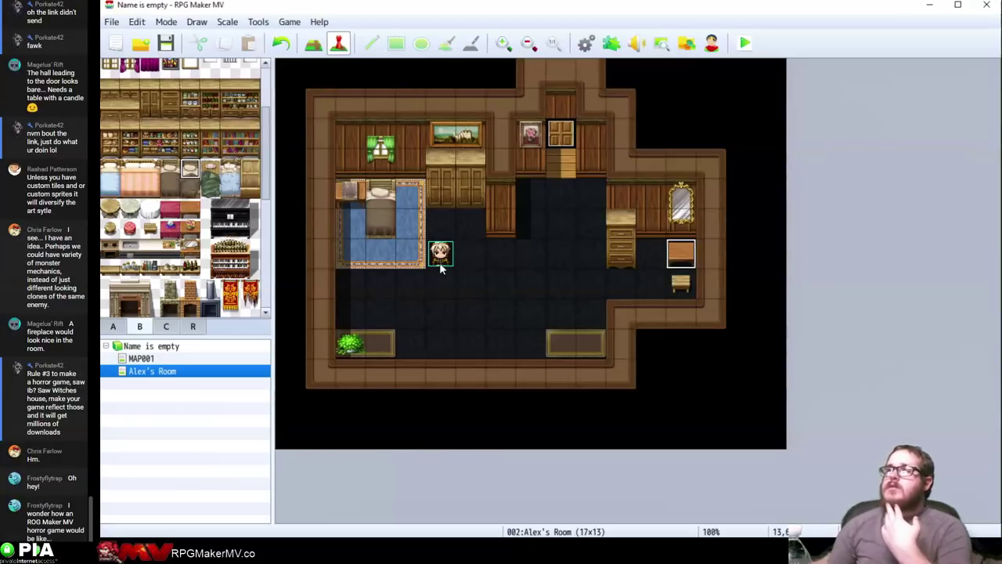
pyautogui.moveTo(439, 266); pyautogui.dragTo(412, 195)
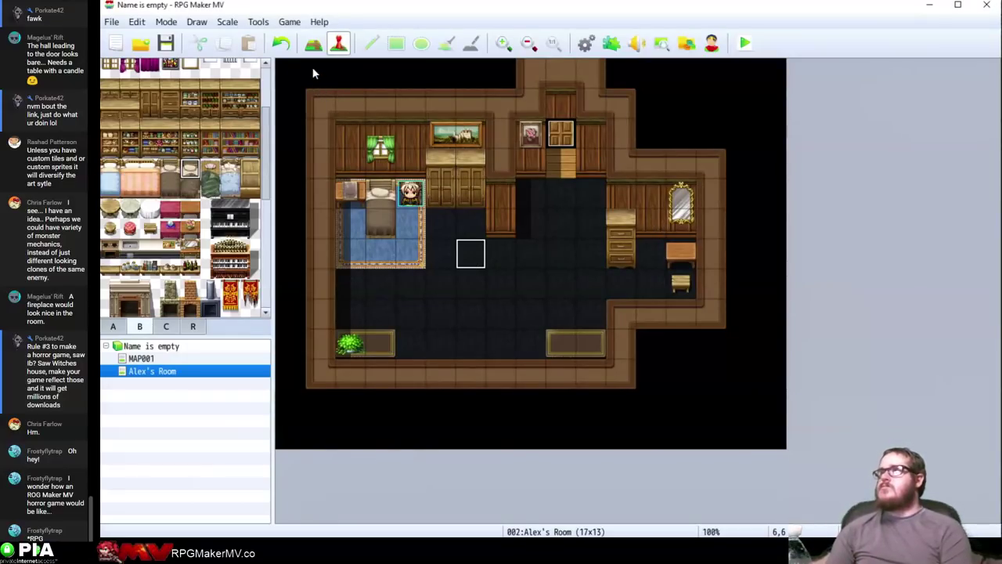
# Create a new event on the floor tile directly below the right half of the wardrobe, with its trigger set to Parallel
pyautogui.doubleClick(462, 218)
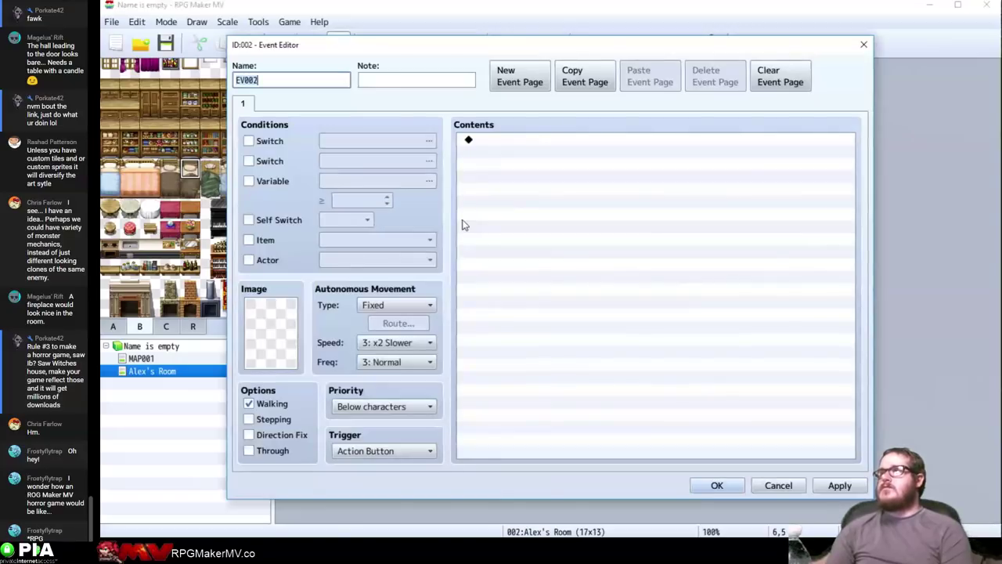
pyautogui.click(344, 454)
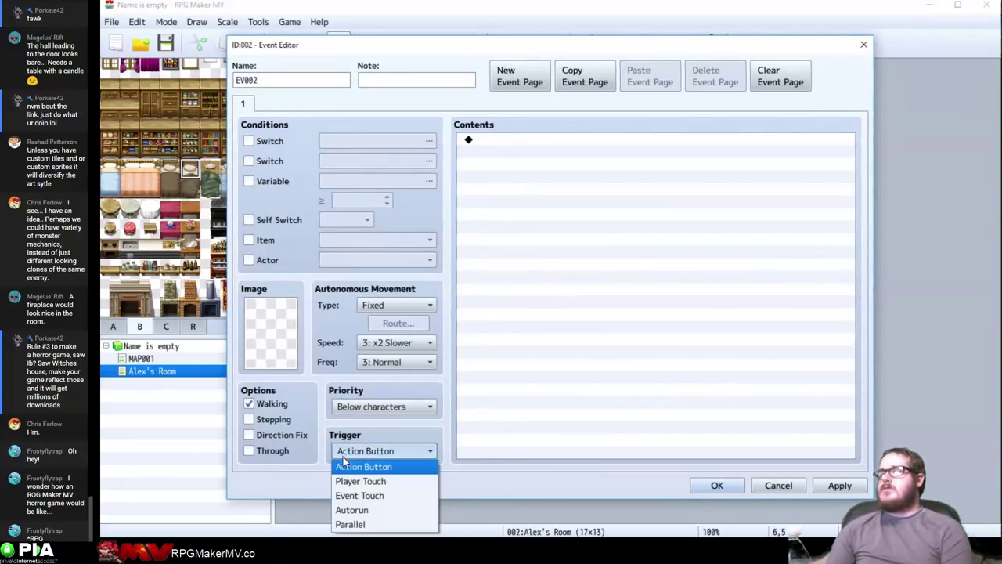
pyautogui.click(353, 524)
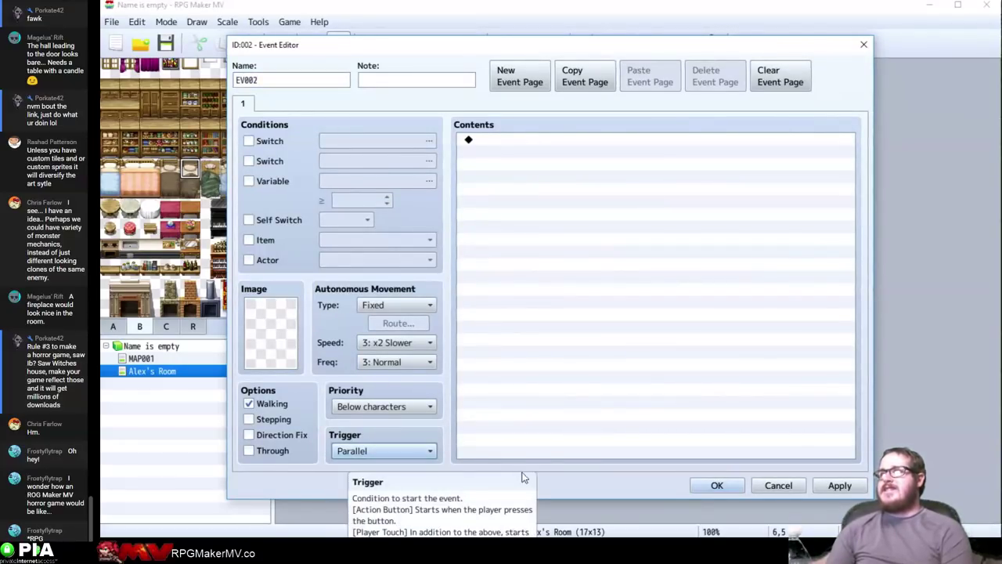
# Add a Tint Screen command to the event's contents with red, green and blue each set to -255
pyautogui.doubleClick(562, 386)
pyautogui.click(508, 106)
pyautogui.click(529, 106)
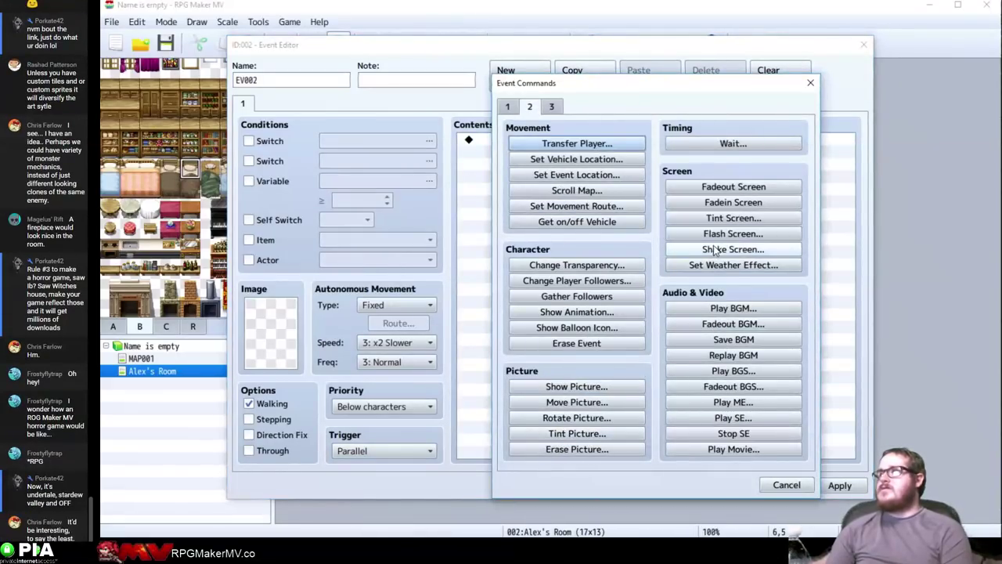
pyautogui.click(714, 219)
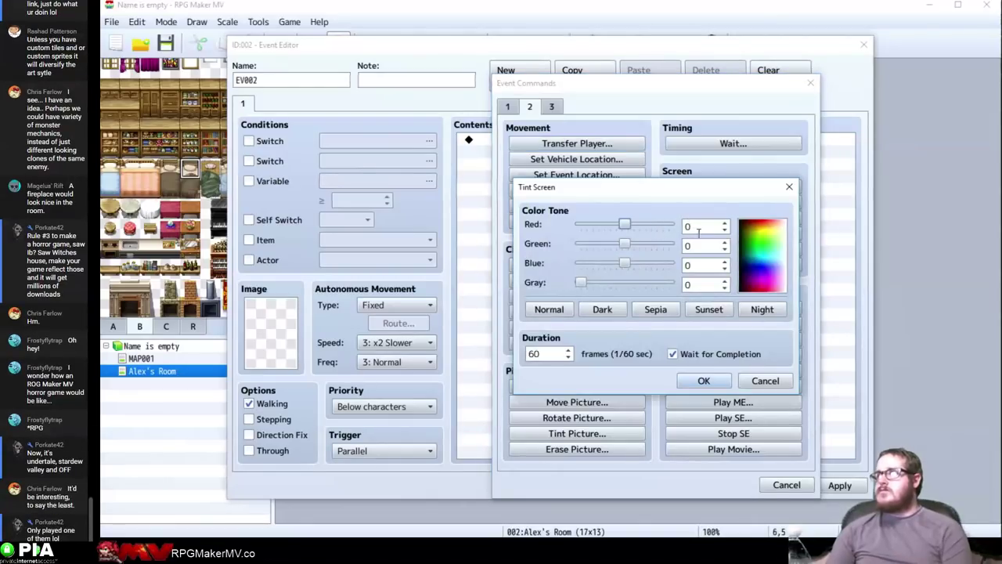
pyautogui.write('-255')
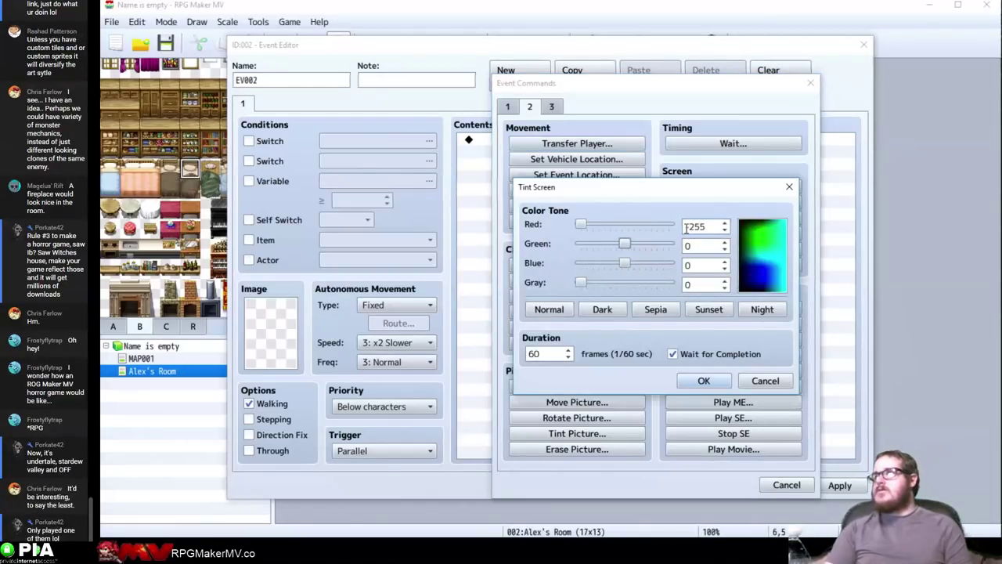
pyautogui.press('Tab')
pyautogui.write('-255')
pyautogui.press('Tab')
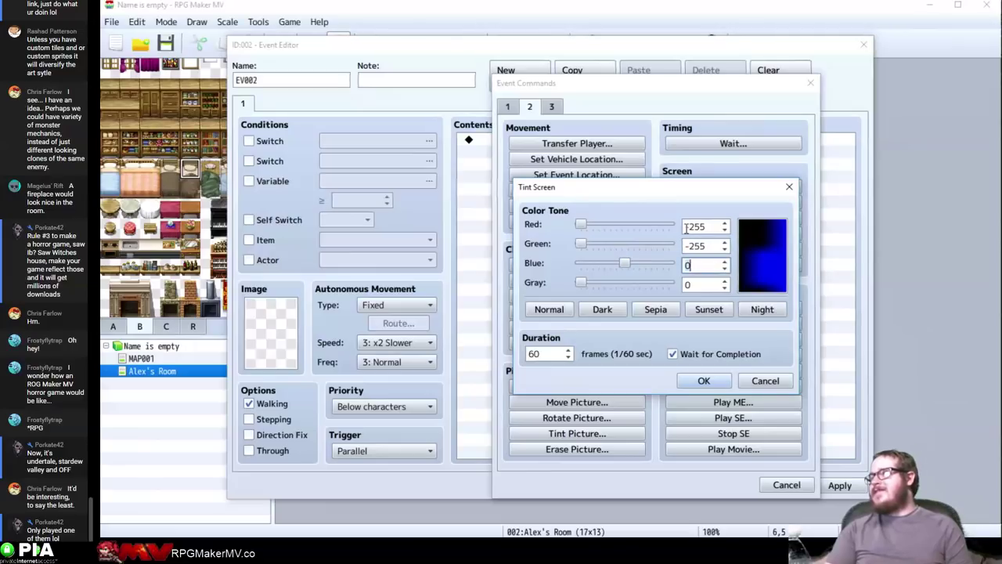
pyautogui.write('-255')
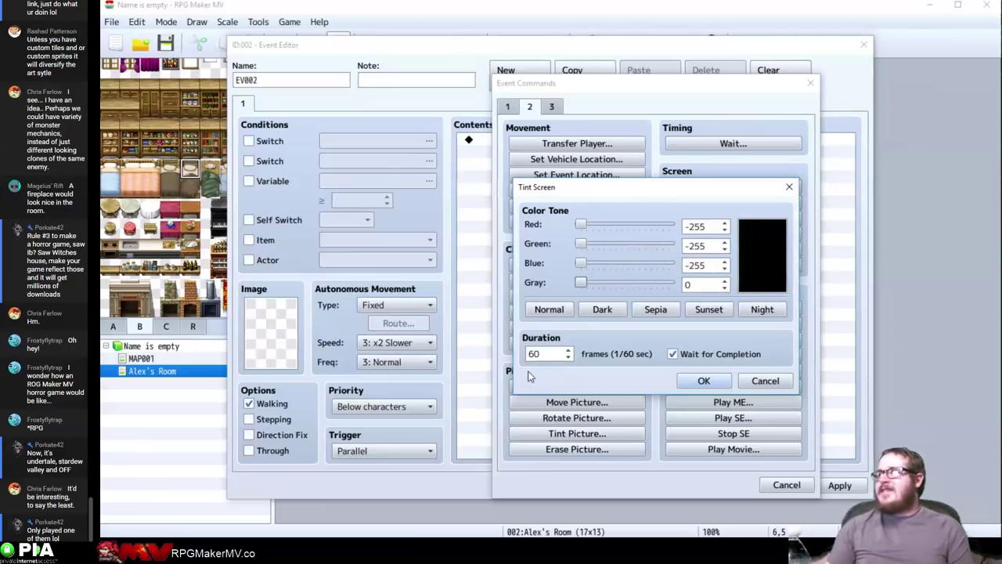
# Set the black screen tint's duration to 1 frame and confirm the command
pyautogui.click(547, 354)
pyautogui.press('BackSpace')
pyautogui.press('BackSpace')
pyautogui.write('1')
pyautogui.press('Return')
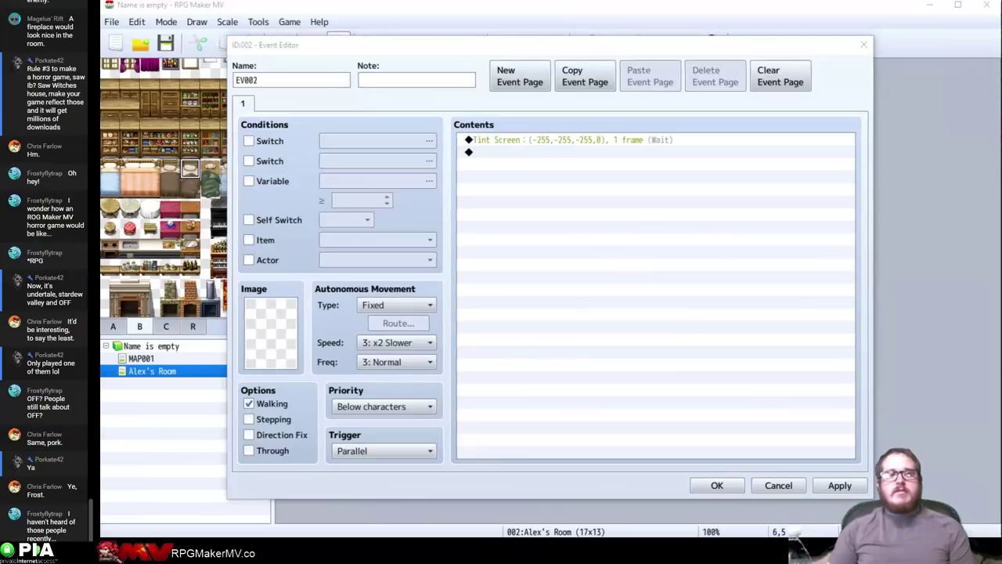
# Switch to the browser window showing the "A Beautiful Day In The Village" forum thread and close it
pyautogui.moveTo(480, 495)
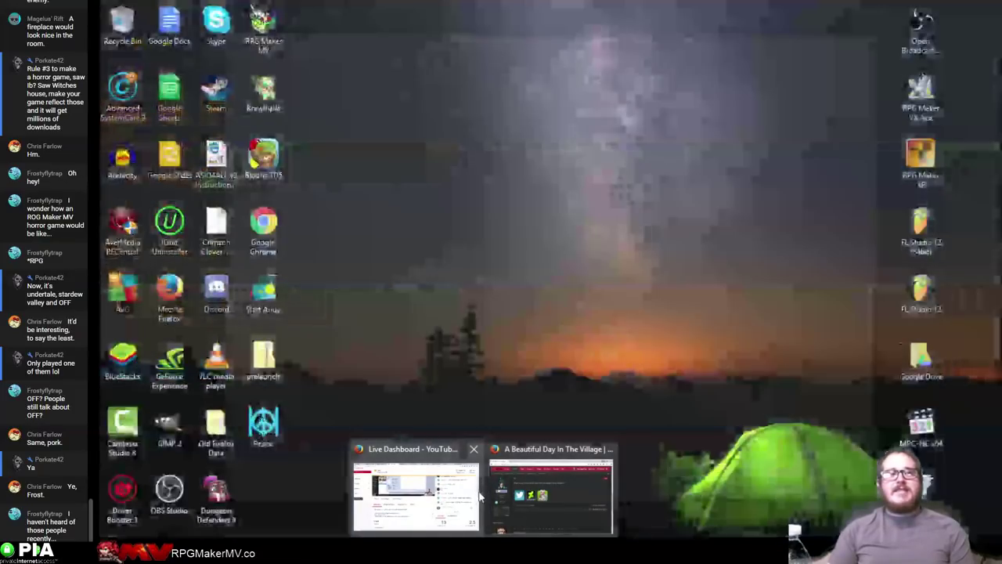
pyautogui.click(558, 495)
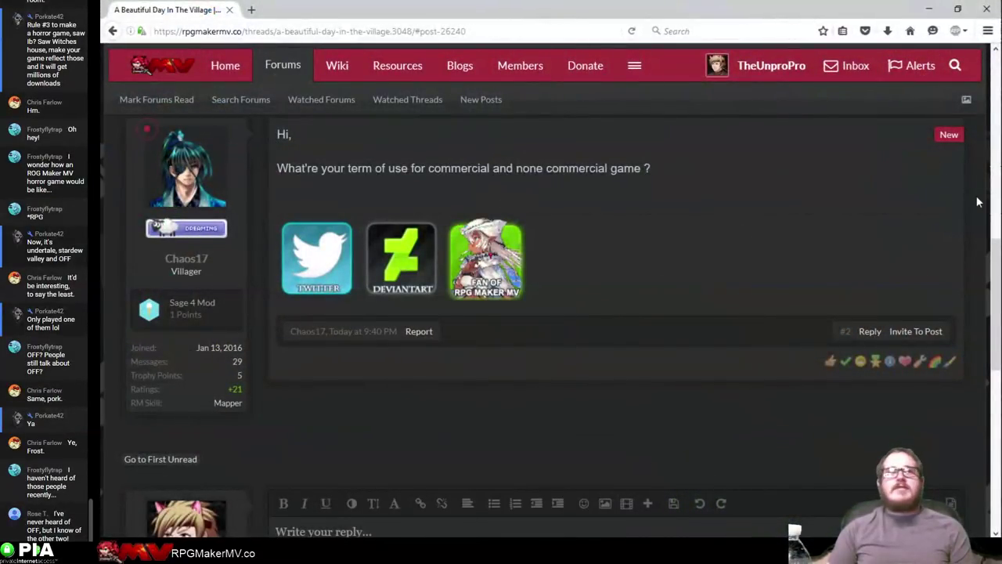
pyautogui.click(987, 9)
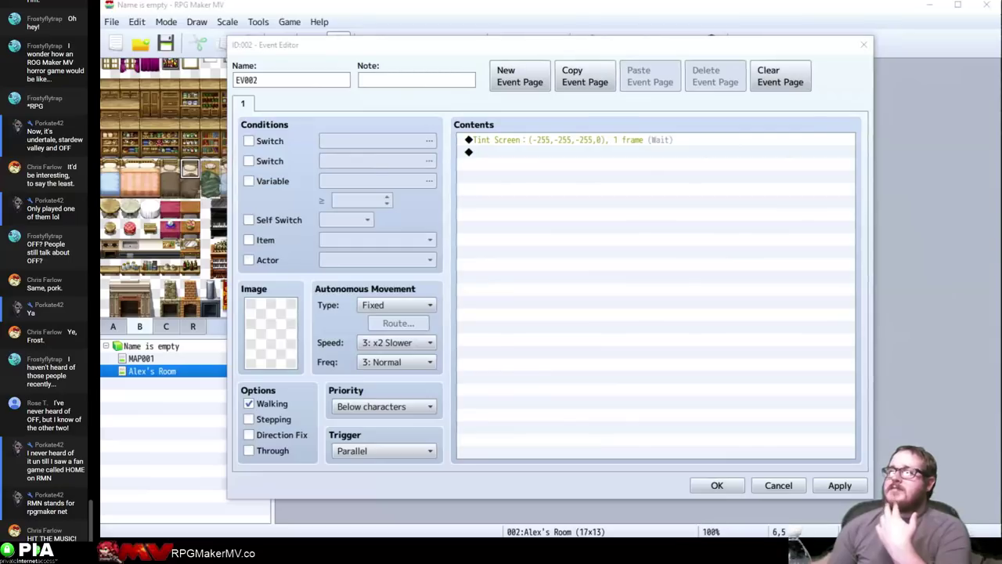
# Add a Control Self Switch command after the screen tint that turns self switch A ON
pyautogui.click(548, 151)
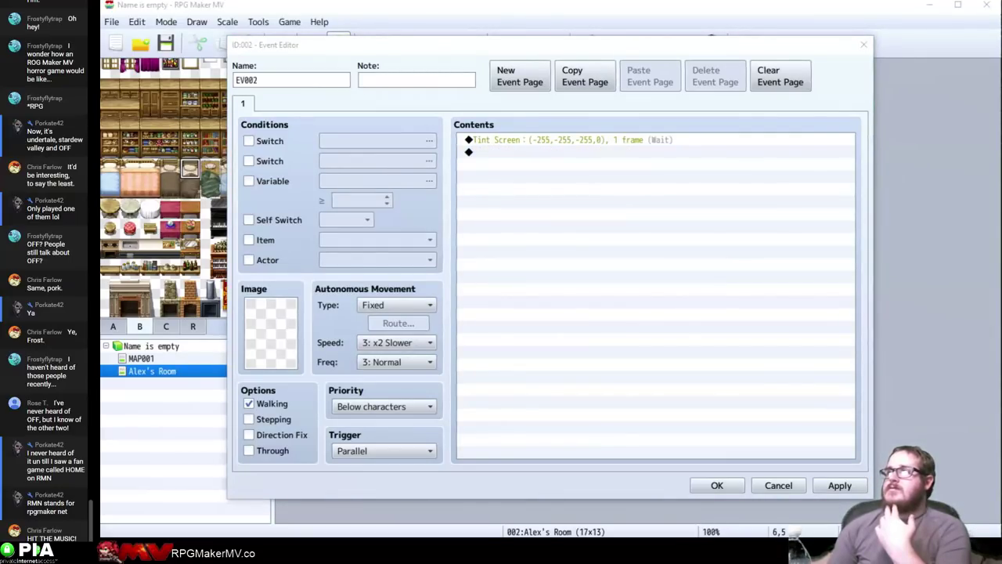
pyautogui.doubleClick(728, 315)
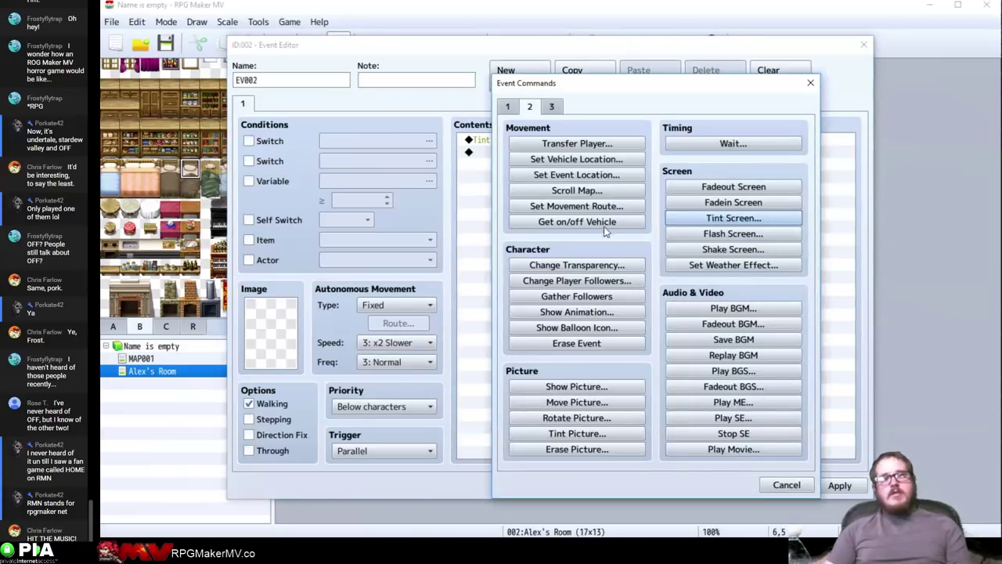
pyautogui.click(507, 106)
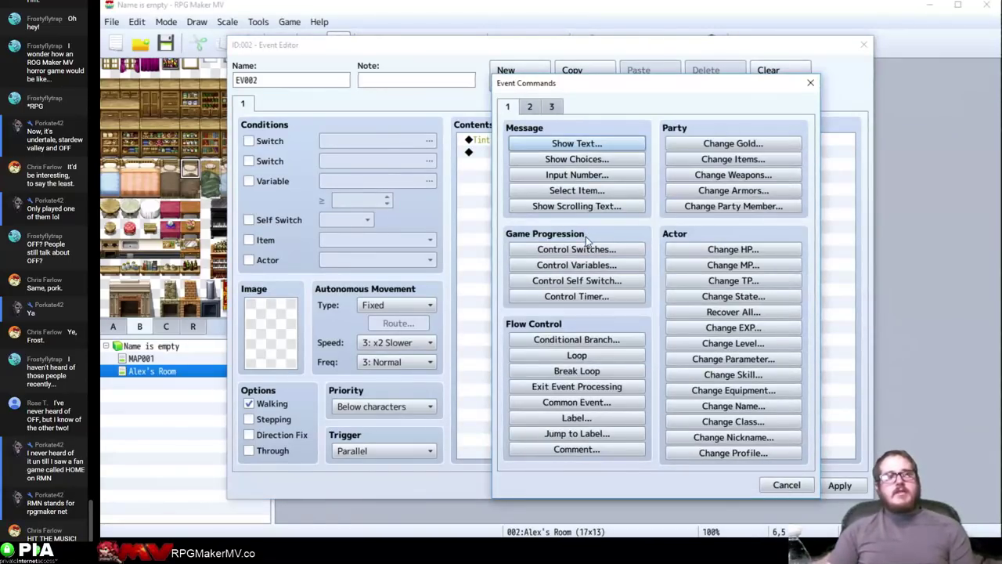
pyautogui.click(558, 280)
pyautogui.press('Return')
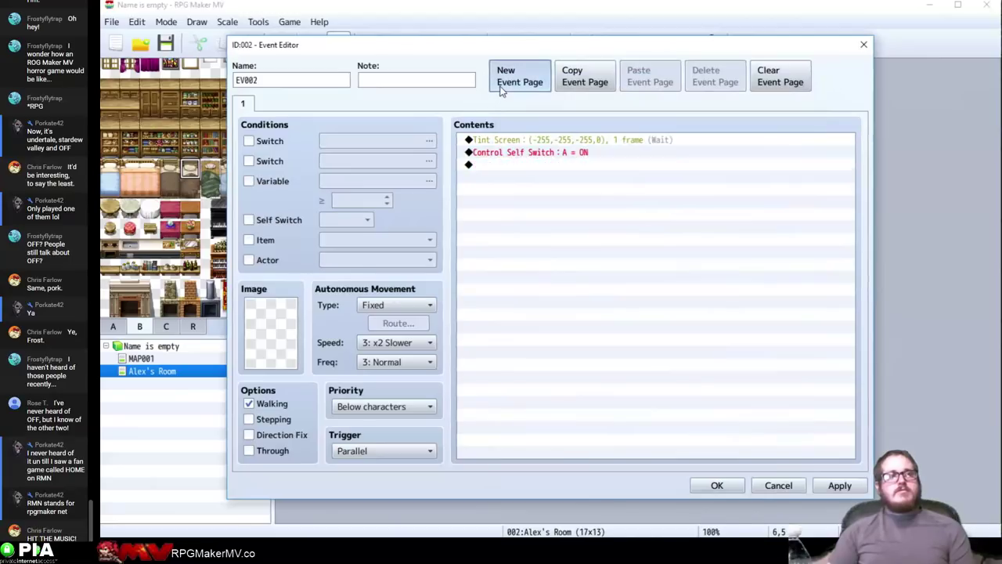
# Create a second event page conditioned on self switch A, with its trigger set to Autorun
pyautogui.click(502, 91)
pyautogui.click(270, 220)
pyautogui.click(569, 238)
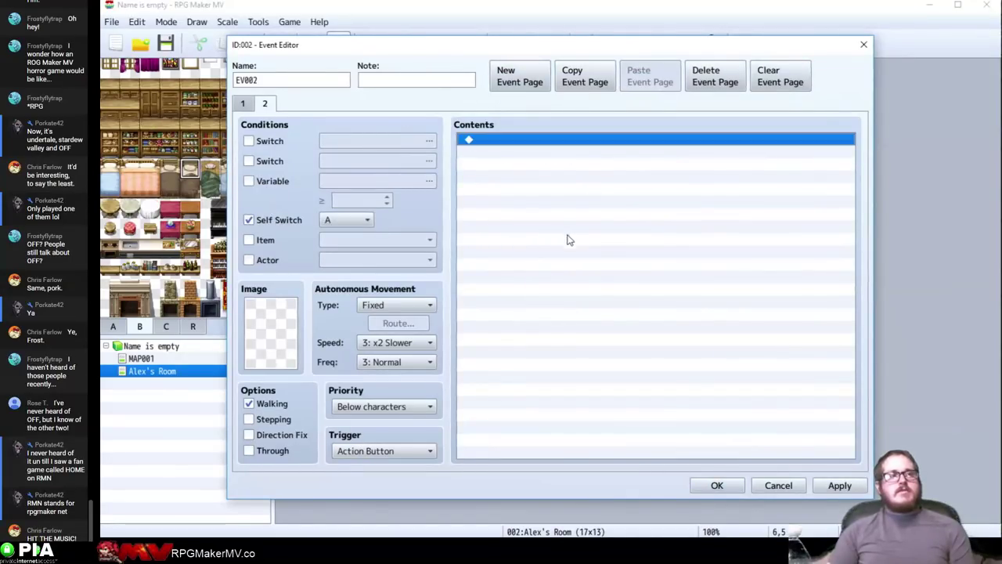
pyautogui.click(385, 454)
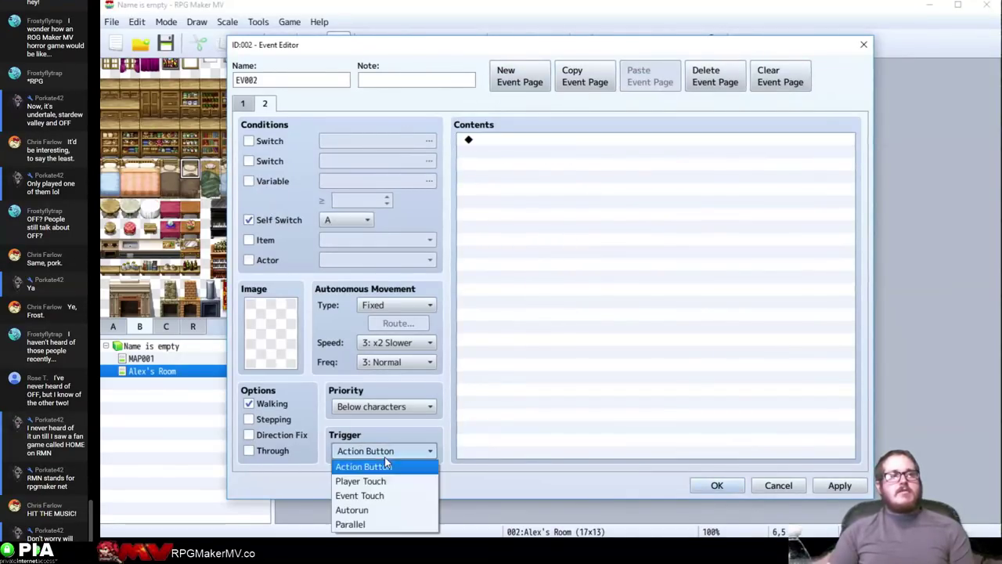
pyautogui.click(374, 510)
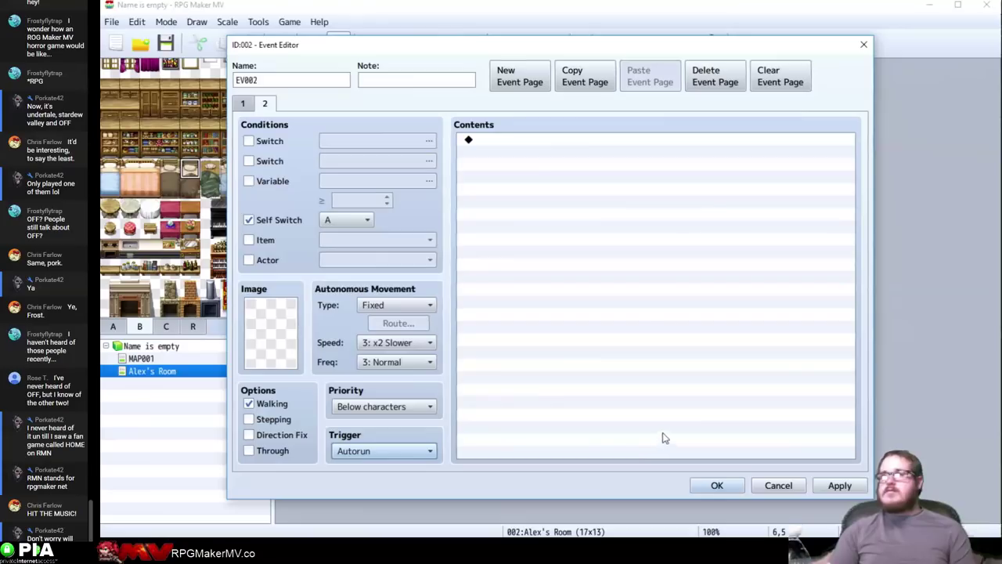
# Add a Show Choices command to the second page with the choices "Play Cutscene" and "Skip Cutscene"
pyautogui.click(589, 307)
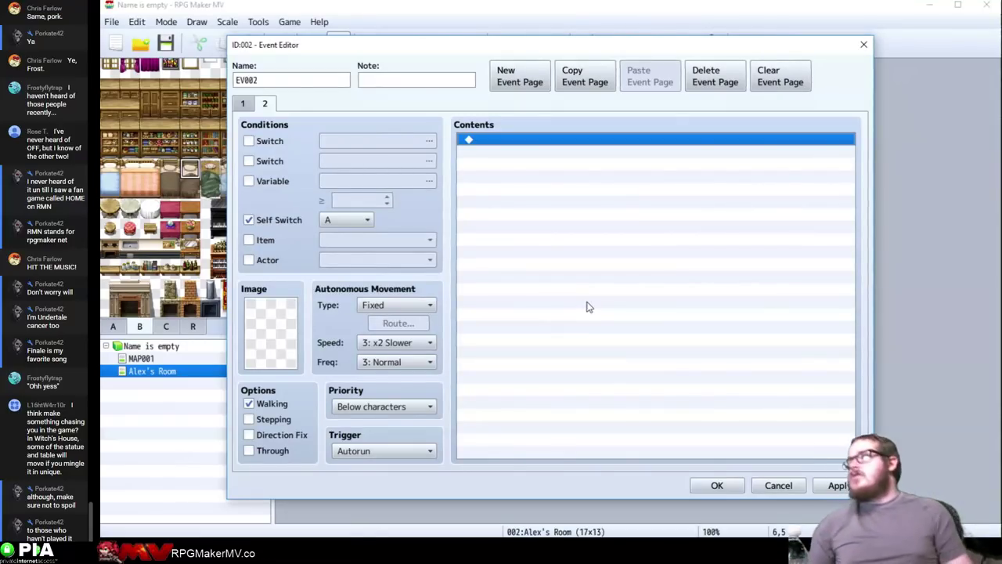
pyautogui.doubleClick(589, 307)
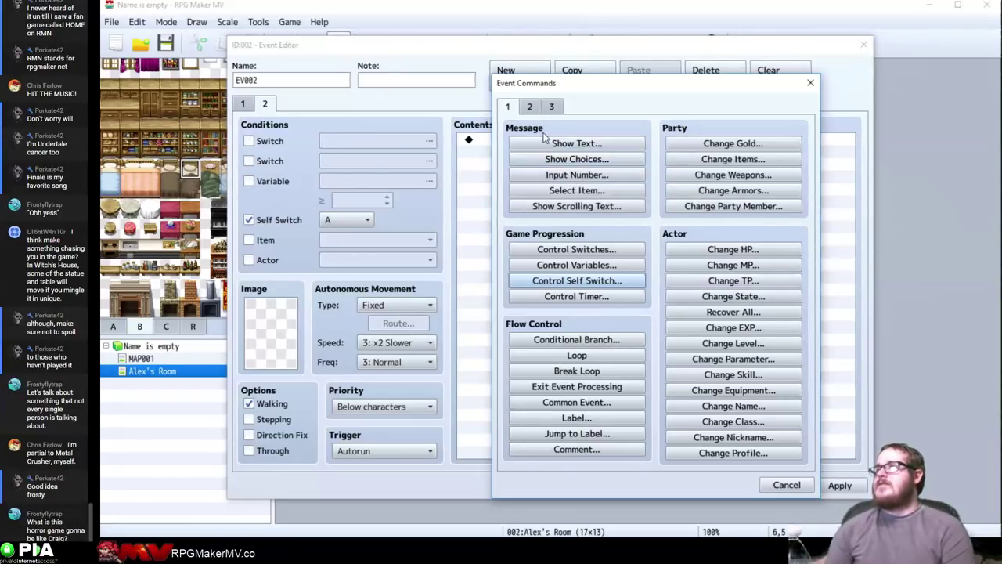
pyautogui.moveTo(531, 89); pyautogui.dragTo(206, 100)
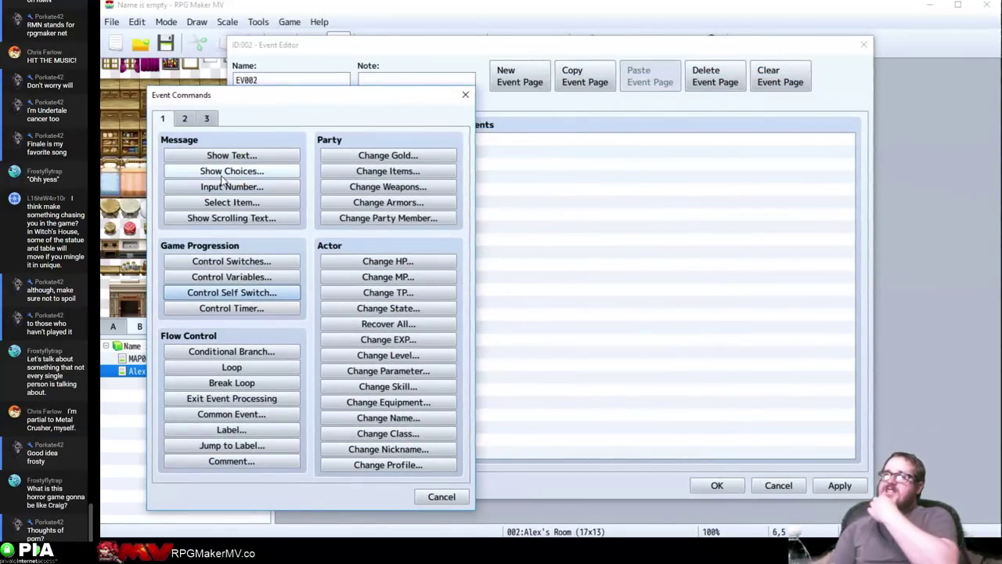
pyautogui.click(217, 173)
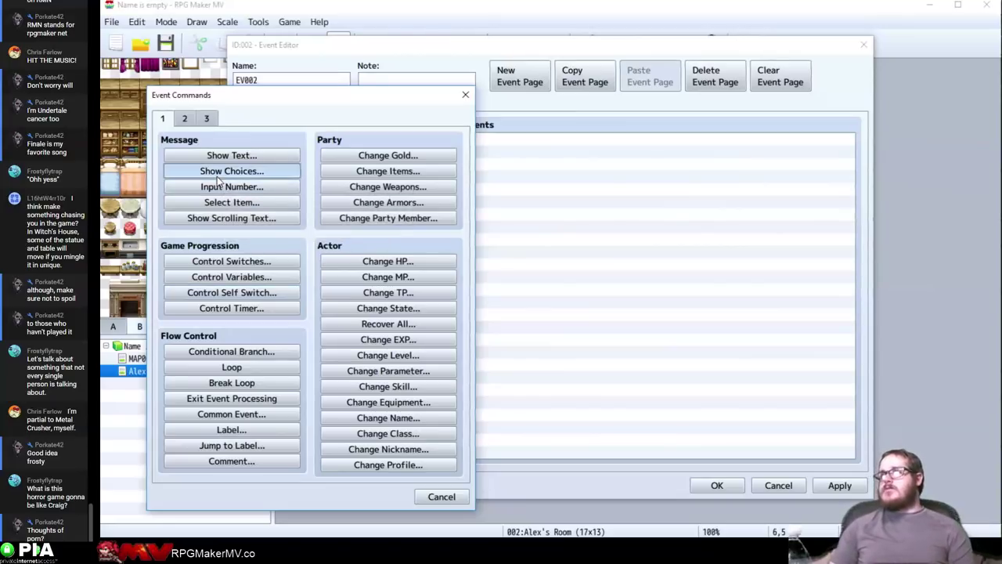
pyautogui.write('Skip Cutscene')
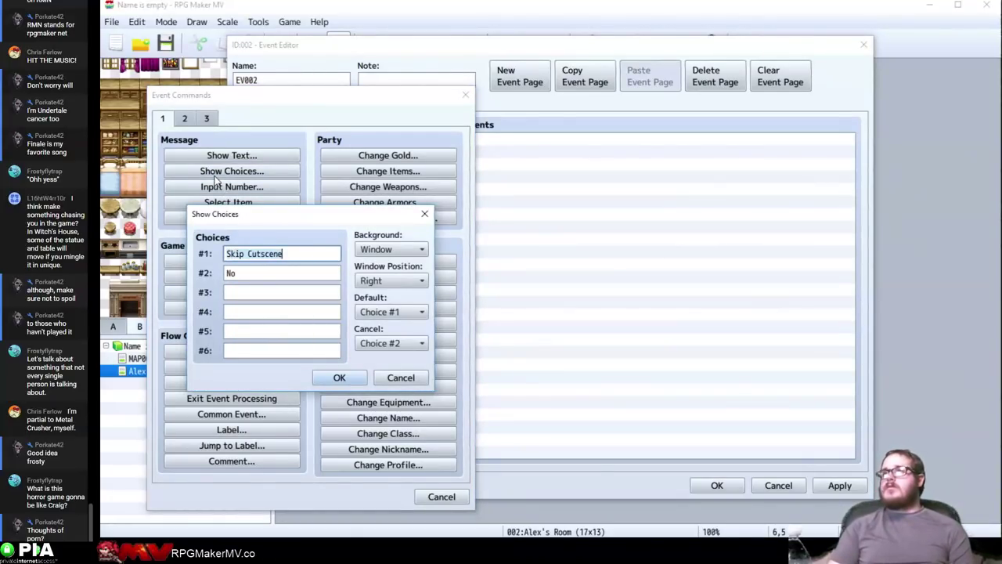
pyautogui.press('Tab')
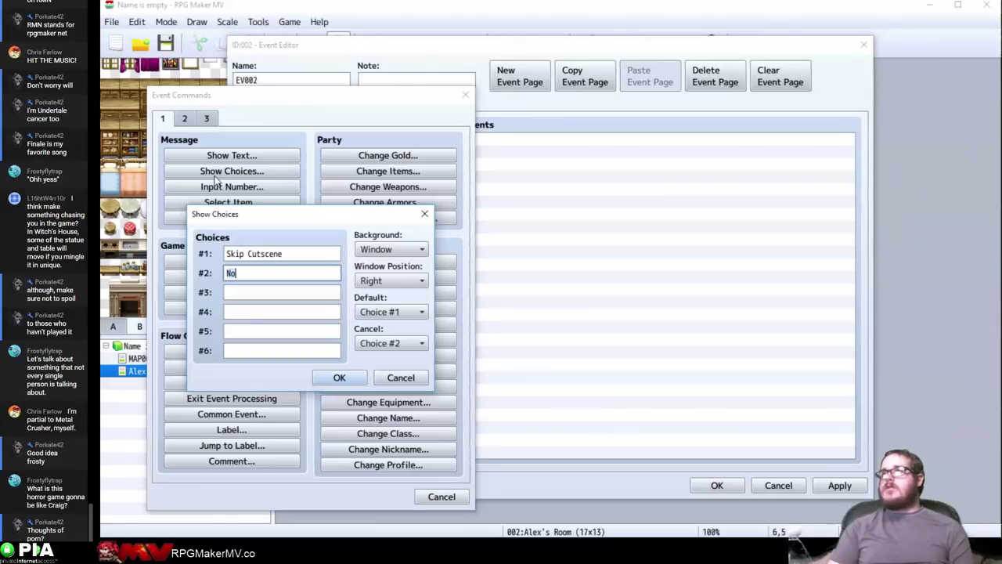
pyautogui.write('Skip Cutscene')
pyautogui.click(298, 253)
pyautogui.hotkey('ctrl', 'a')
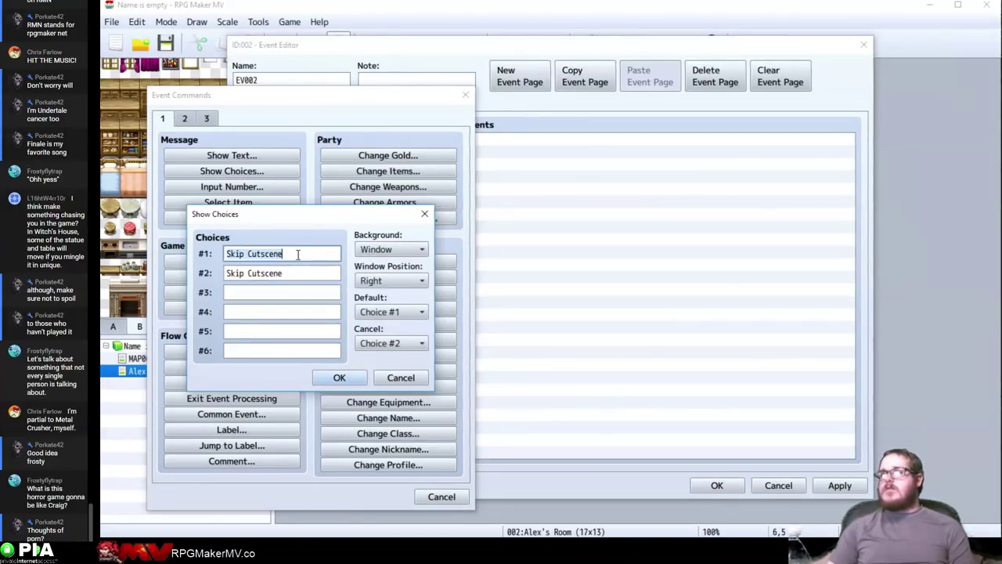
pyautogui.write('Play Cutscene')
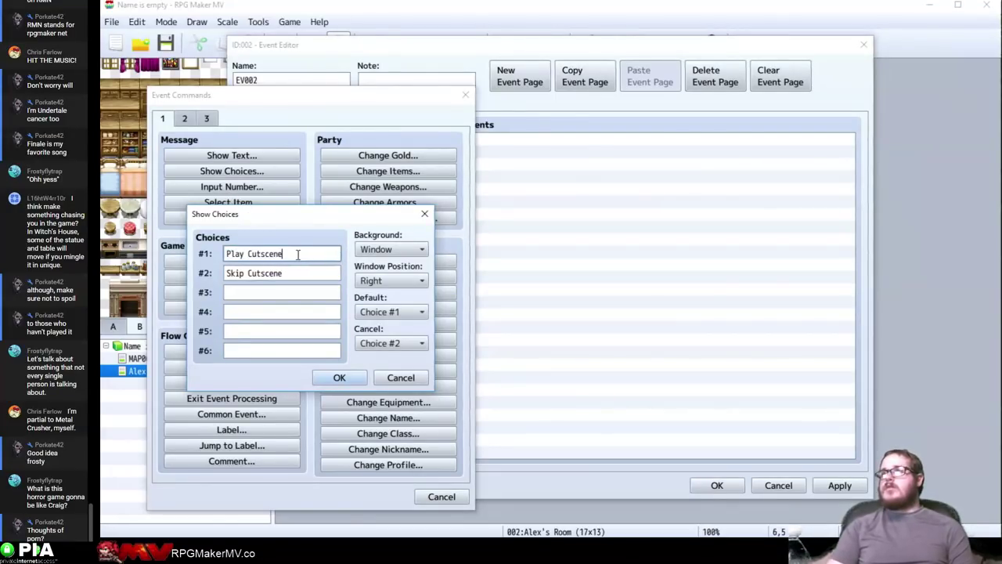
pyautogui.press('Return')
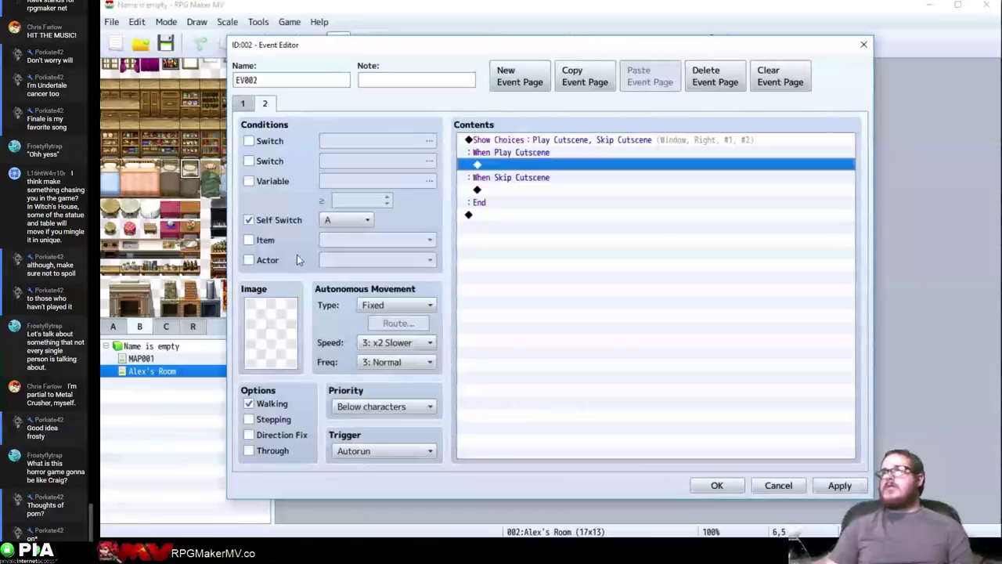
# Add a Wait command of 60 frames after the end of the choices block
pyautogui.click(509, 229)
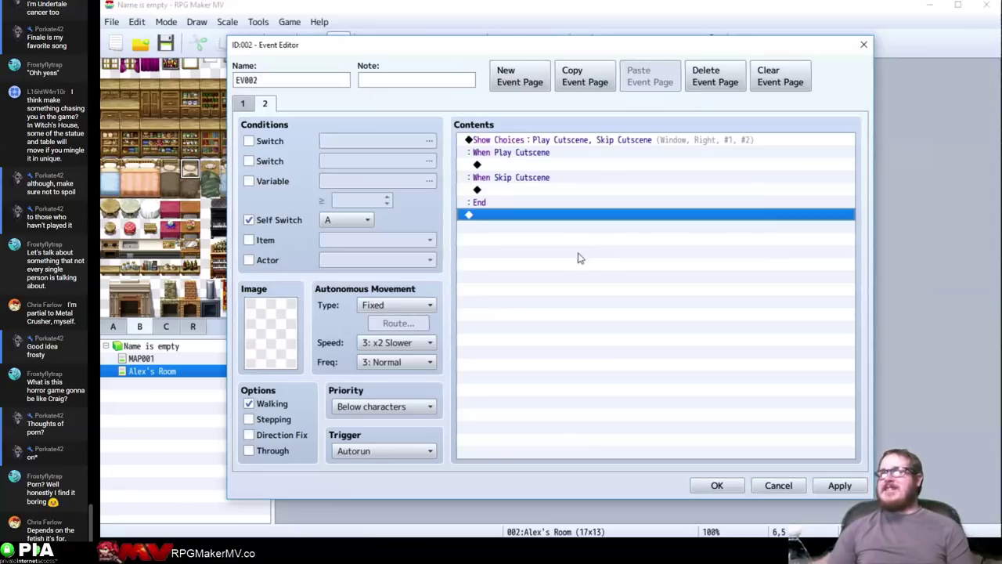
pyautogui.doubleClick(576, 289)
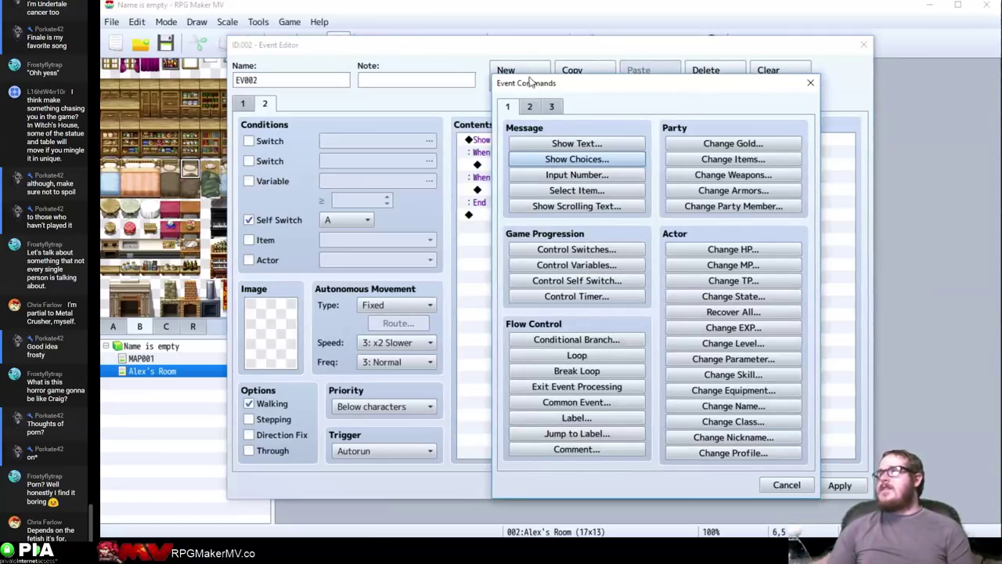
pyautogui.moveTo(531, 84); pyautogui.dragTo(625, 92)
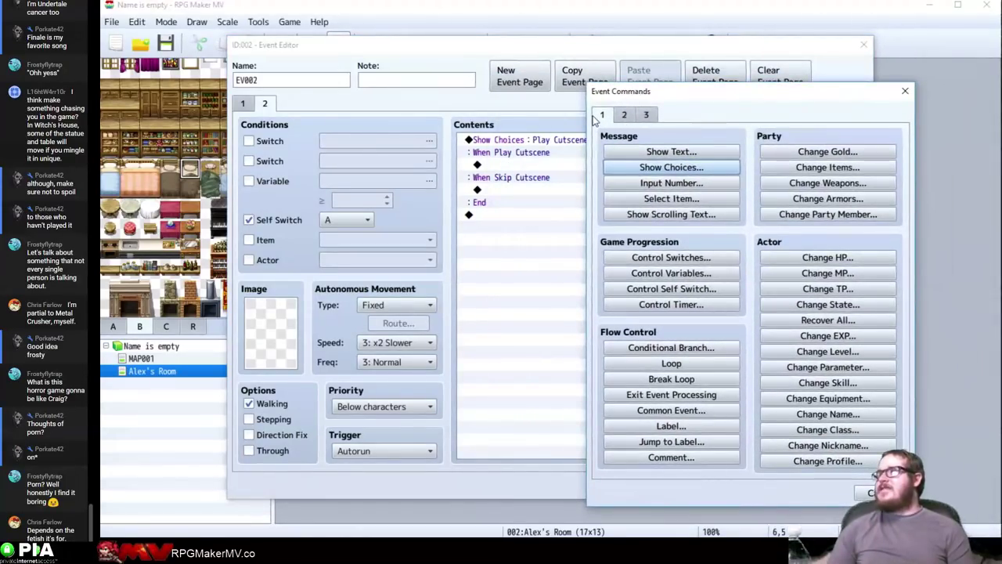
pyautogui.click(626, 116)
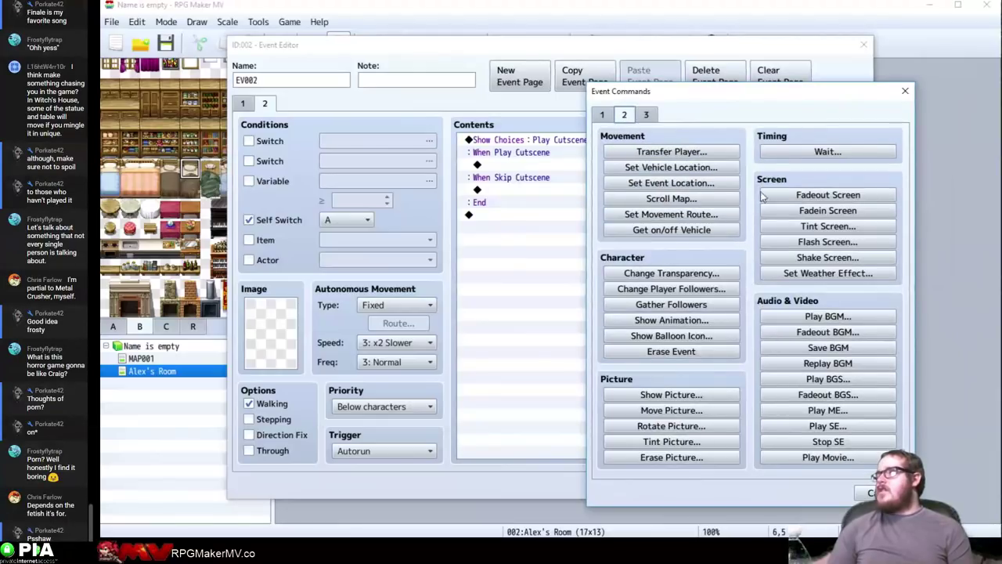
pyautogui.click(789, 153)
pyautogui.press('Return')
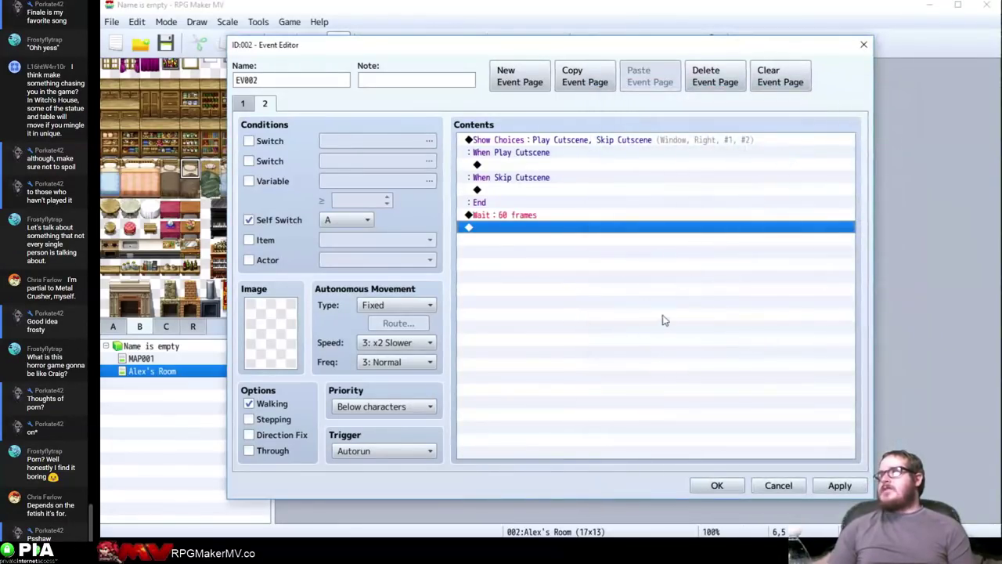
# Add a Tint Screen command after the wait with all color tones at 0 and a duration of 24 frames
pyautogui.doubleClick(657, 327)
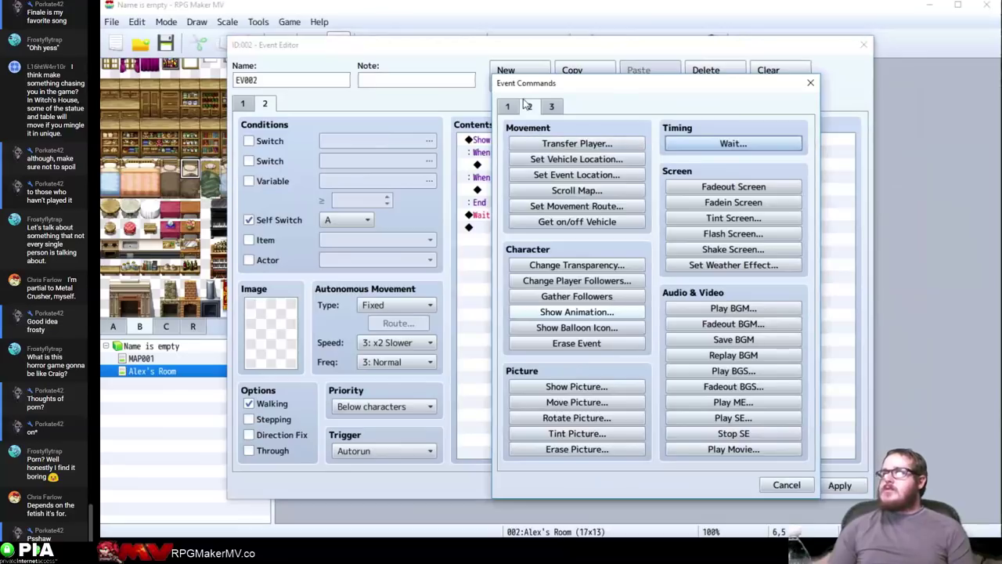
pyautogui.click(775, 218)
pyautogui.doubleClick(547, 354)
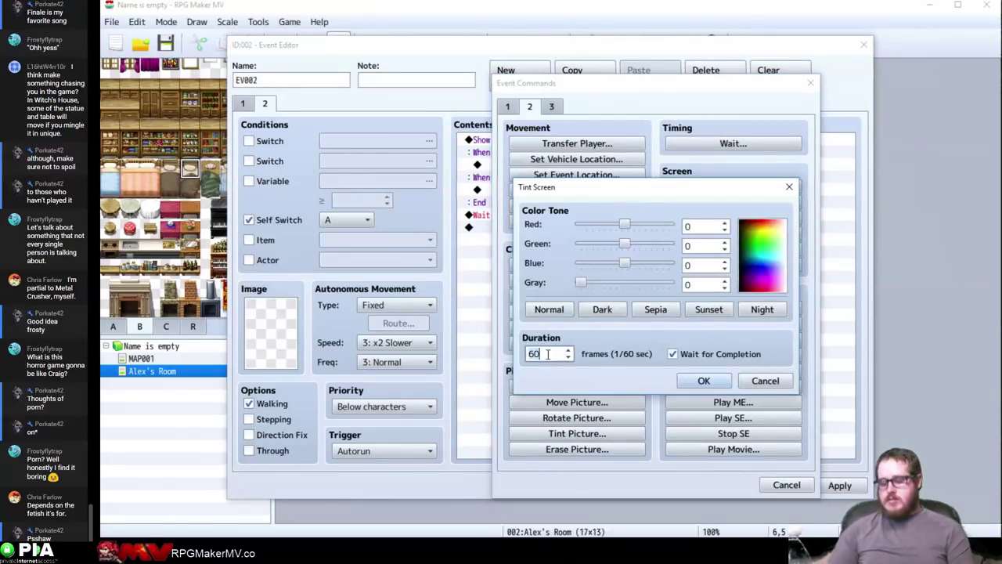
pyautogui.write('30')
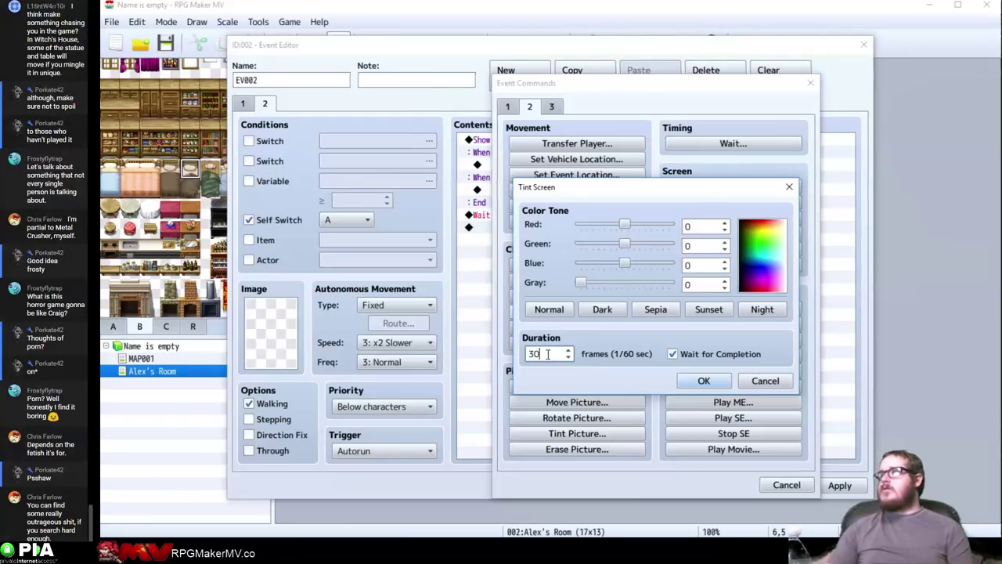
pyautogui.press('BackSpace')
pyautogui.press('BackSpace')
pyautogui.write('24')
pyautogui.press('Return')
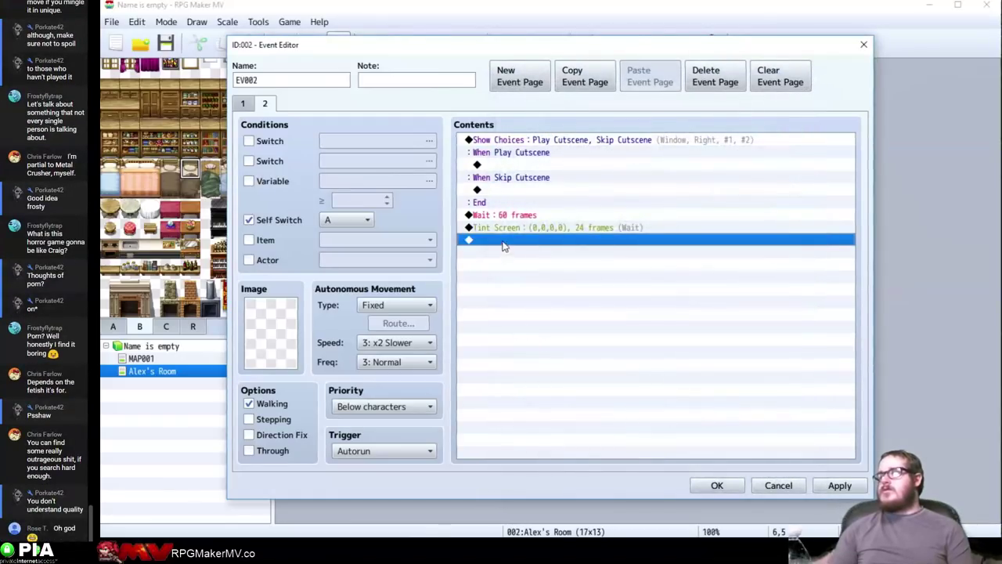
# Set the Tint Screen command's duration to 30 frames on the event's second page
pyautogui.doubleClick(505, 227)
pyautogui.doubleClick(540, 354)
pyautogui.write('30')
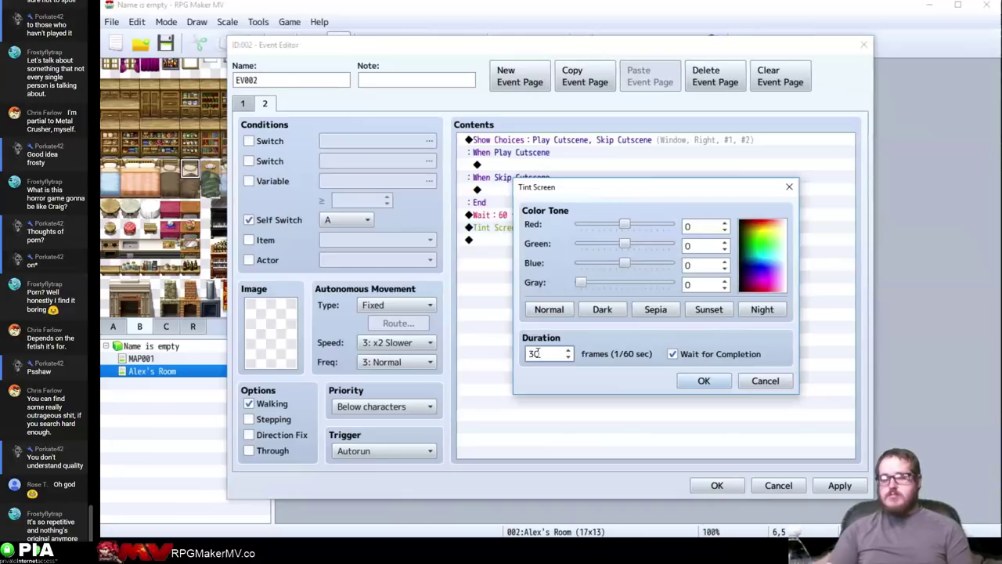
pyautogui.press('Return')
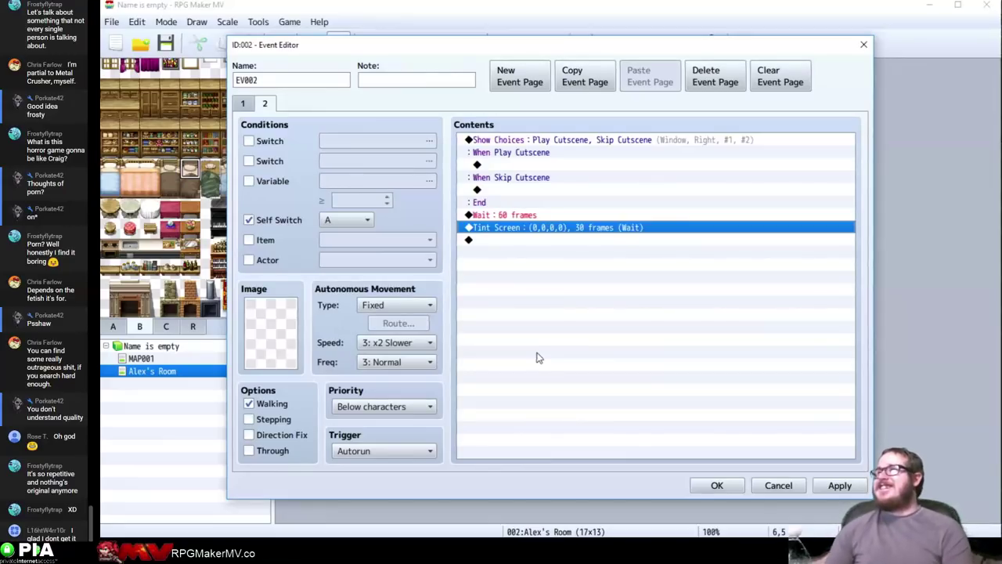
pyautogui.doubleClick(517, 268)
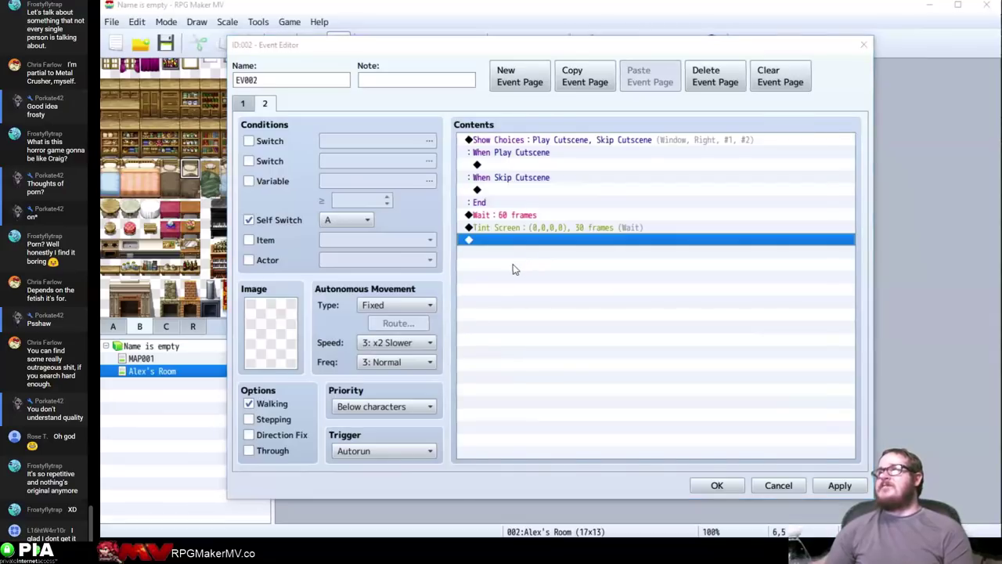
pyautogui.moveTo(583, 83); pyautogui.dragTo(135, 74)
pyautogui.click(384, 470)
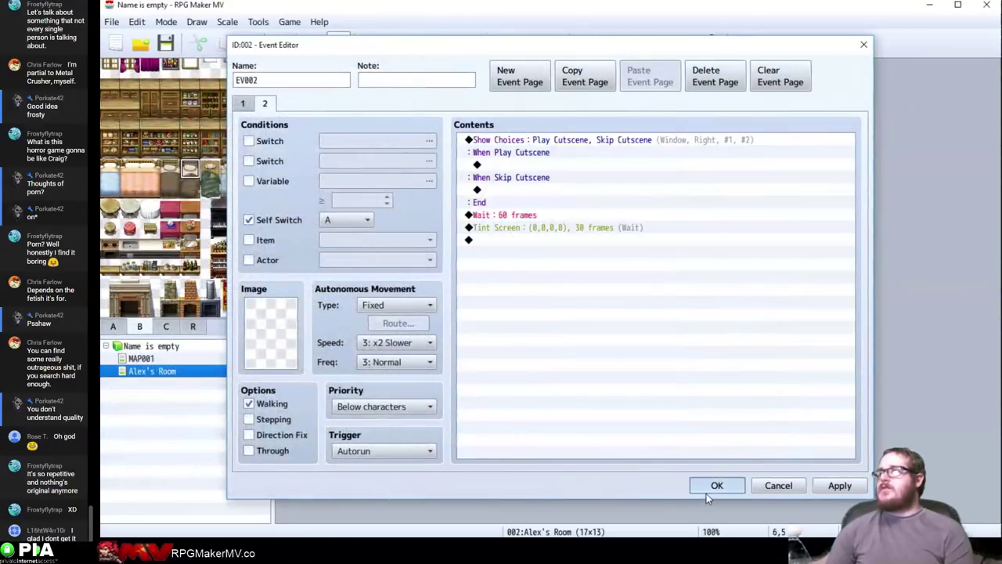
# Accept the event edits, save the game, and playtest a new game with the Play Cutscene choice before closing it
pyautogui.click(713, 487)
pyautogui.click(743, 44)
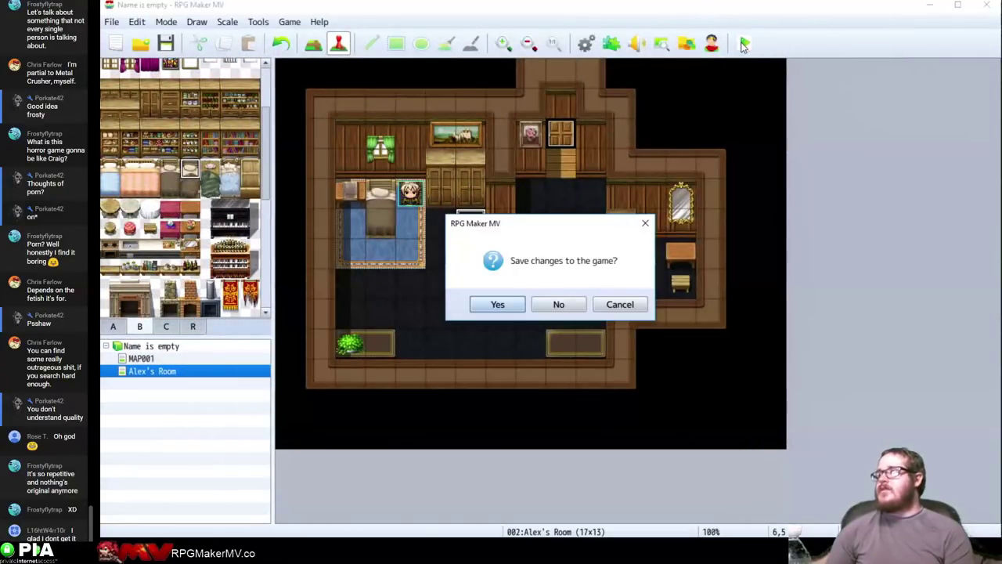
pyautogui.click(500, 306)
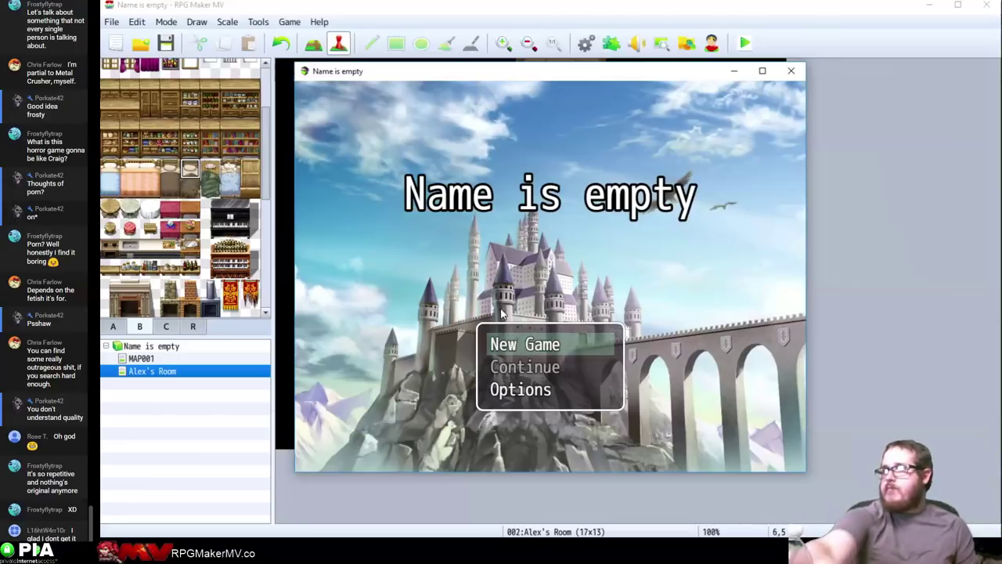
pyautogui.press('Return')
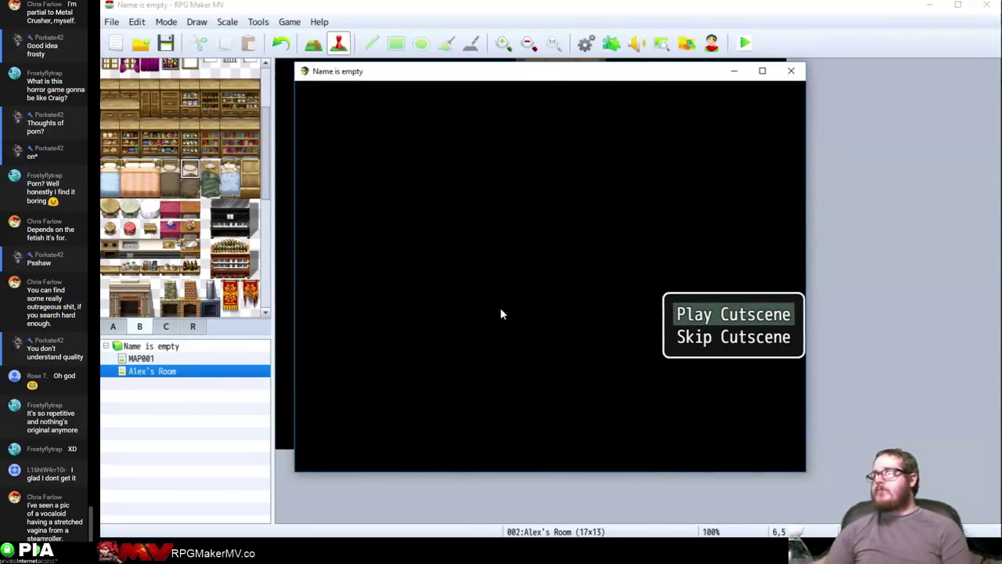
pyautogui.press('Return')
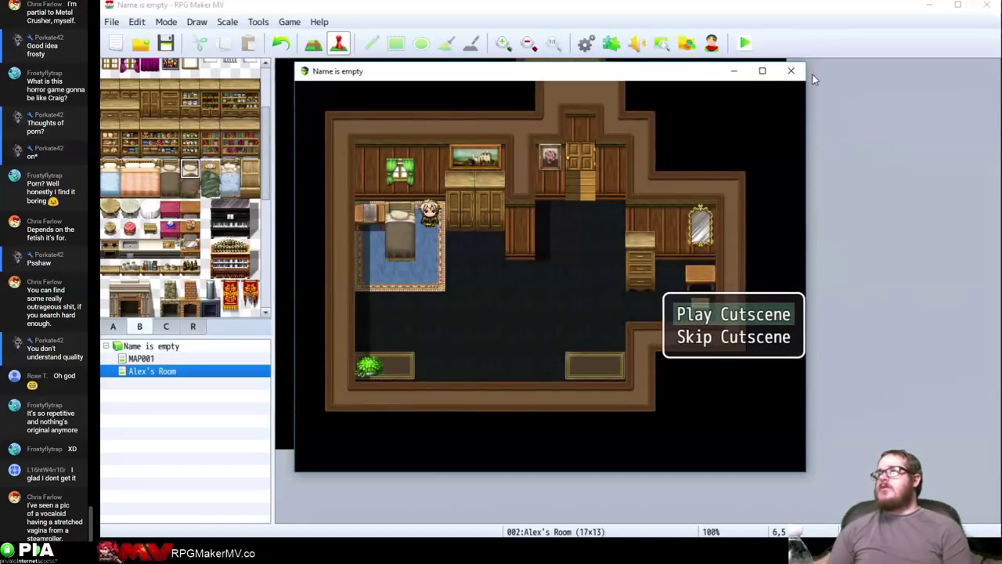
pyautogui.click(795, 69)
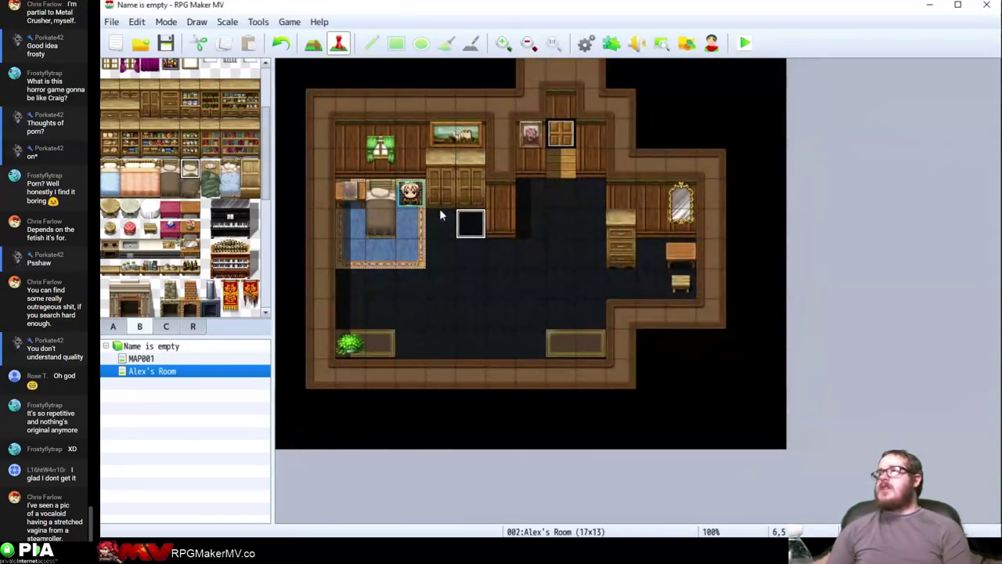
# Move the player's starting position from beside the bed to the floor tile at 3,8, near the potted plant
pyautogui.click(405, 196)
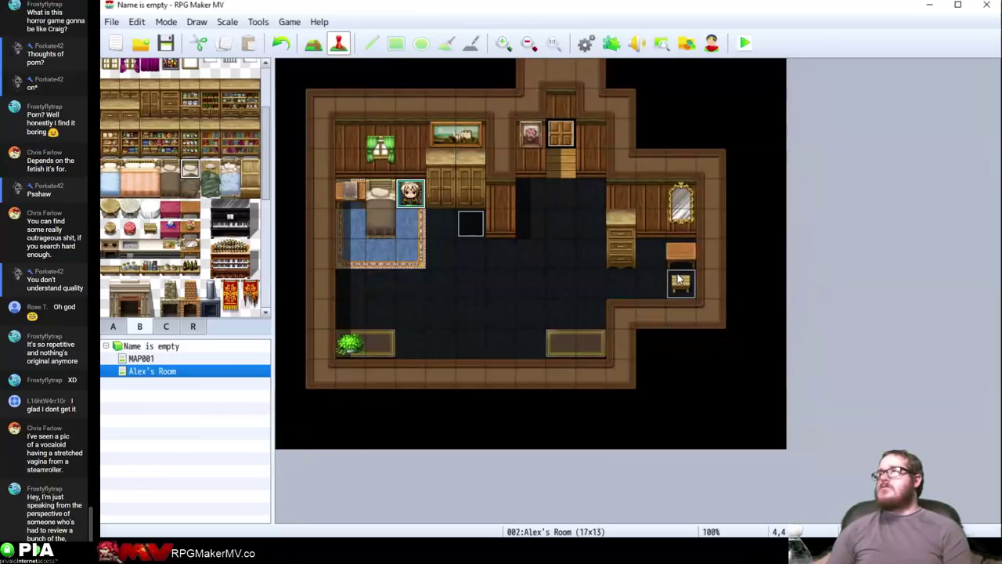
pyautogui.moveTo(680, 279); pyautogui.dragTo(679, 281)
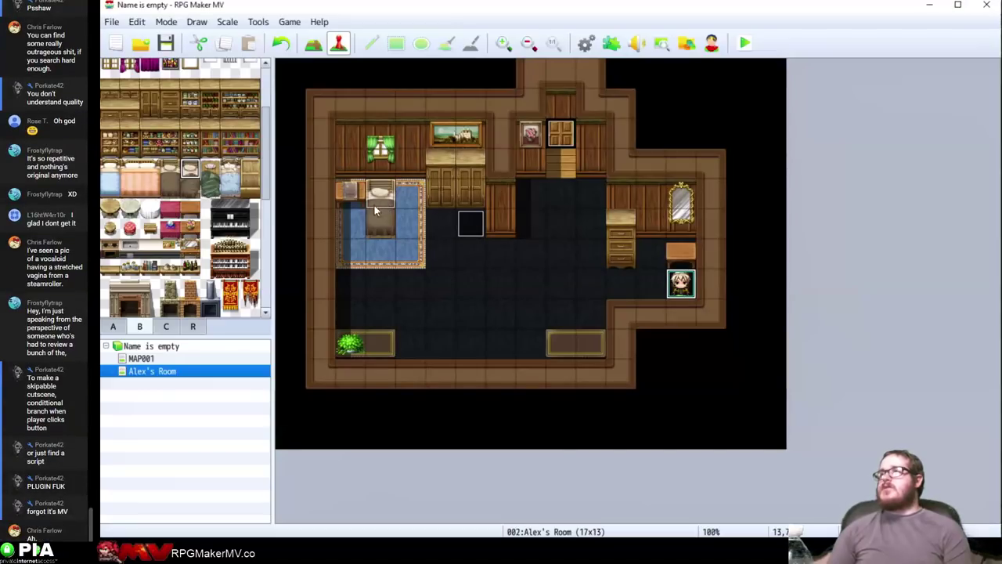
pyautogui.moveTo(374, 205); pyautogui.dragTo(365, 219)
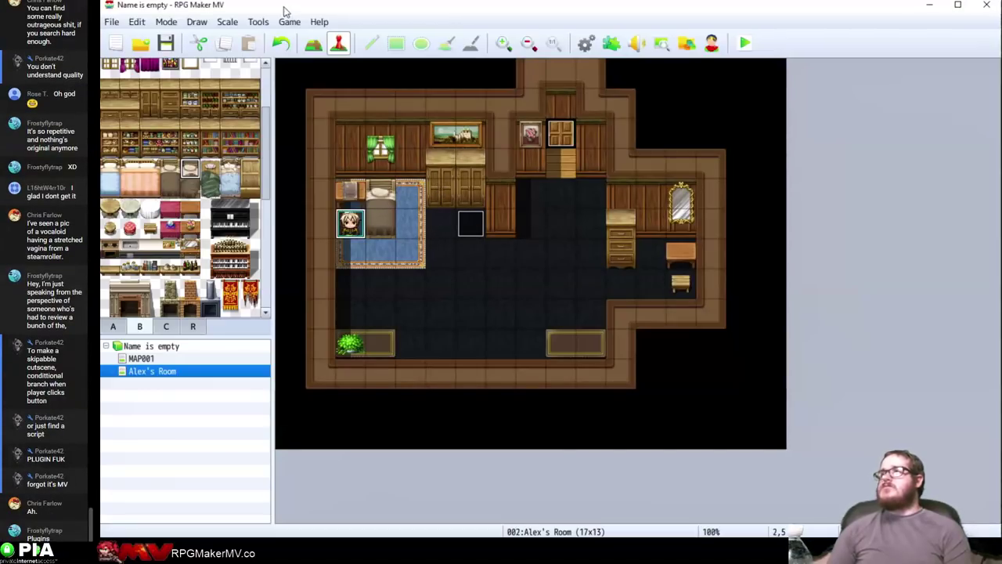
pyautogui.click(312, 43)
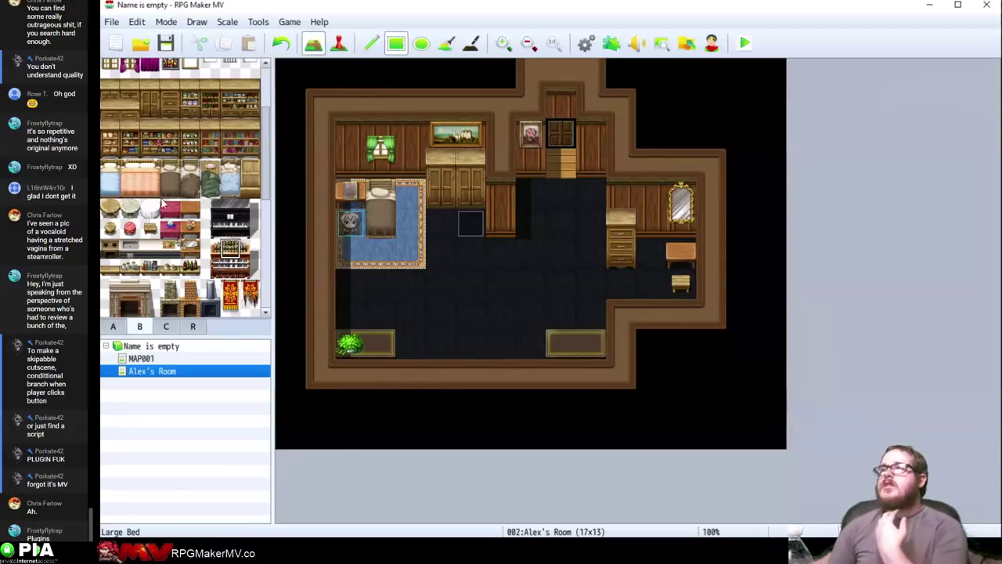
pyautogui.click(339, 43)
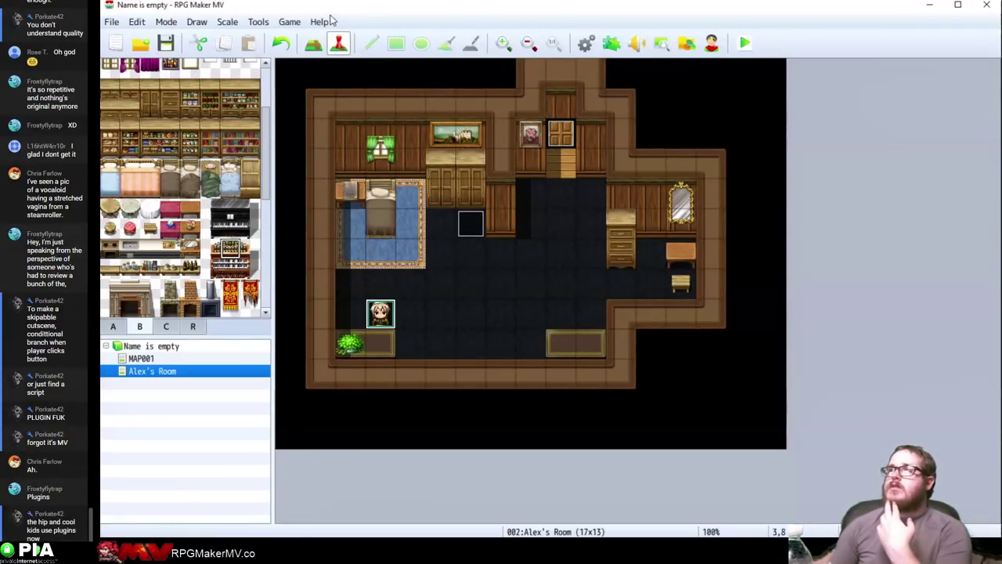
# Try placing the red tapestry on the floor below the small flower painting, and undo it
pyautogui.click(312, 43)
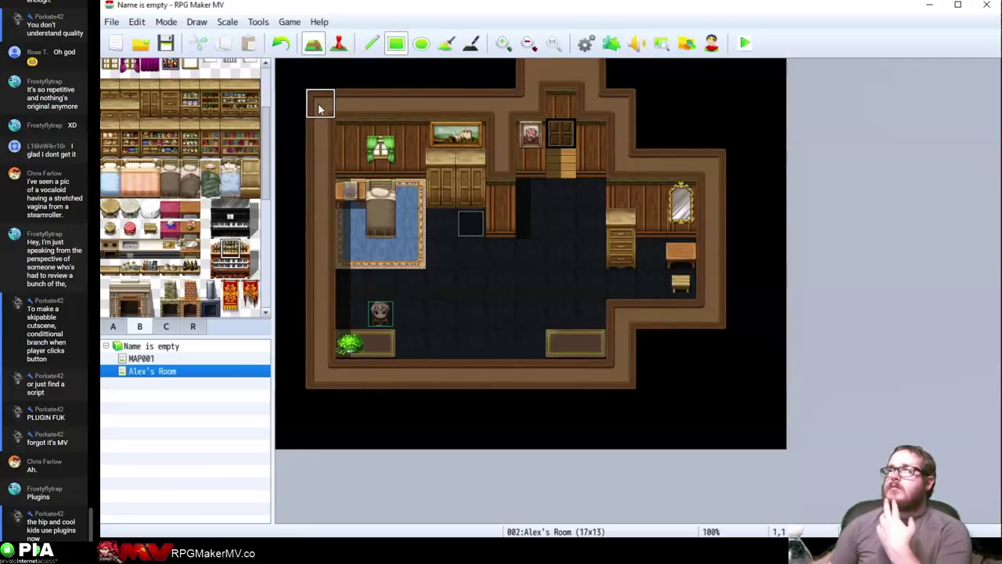
pyautogui.click(167, 211)
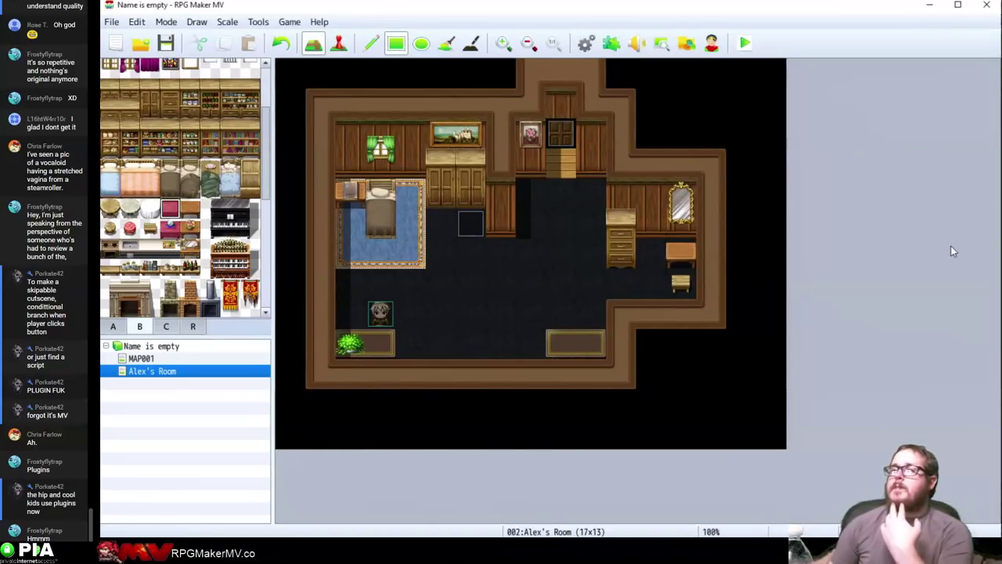
pyautogui.moveTo(247, 227); pyautogui.dragTo(221, 207)
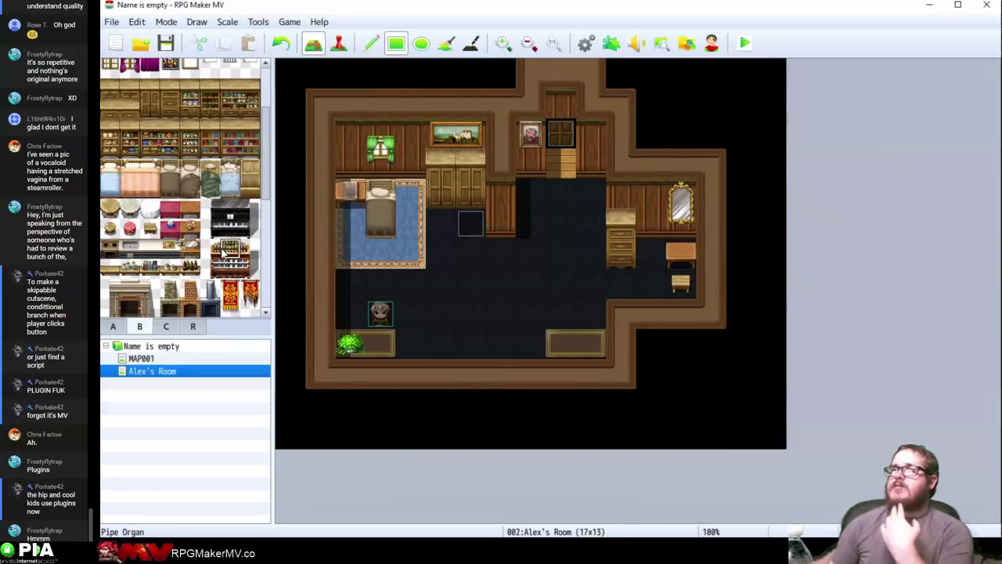
pyautogui.scroll(-1, 198, 192)
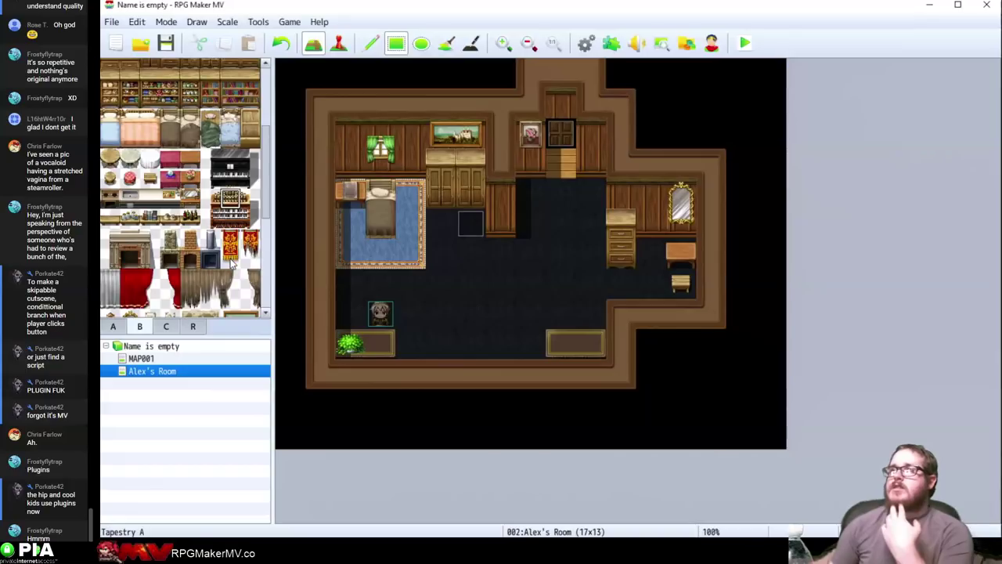
pyautogui.moveTo(230, 240); pyautogui.dragTo(230, 259)
pyautogui.click(540, 199)
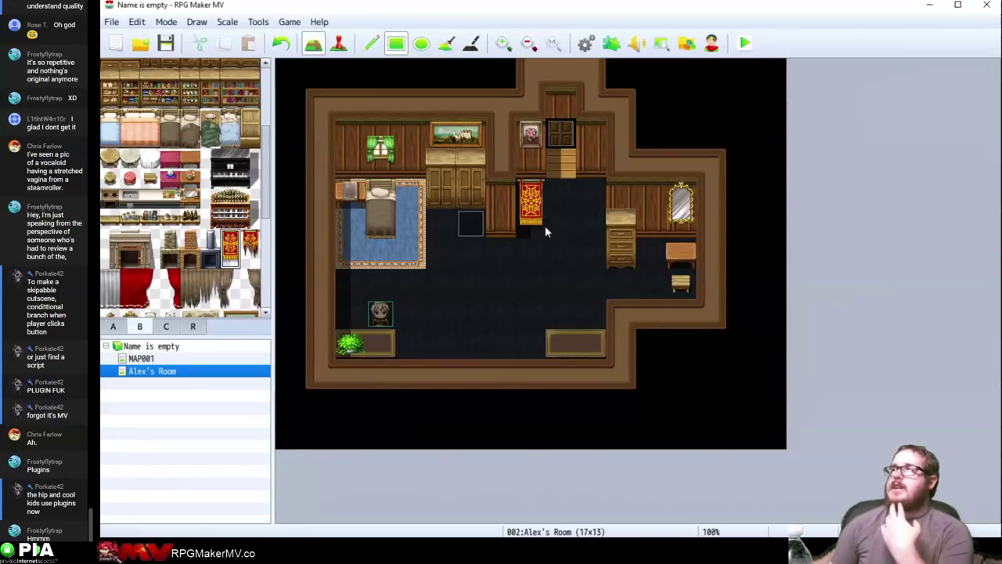
pyautogui.hotkey('ctrl', 'z')
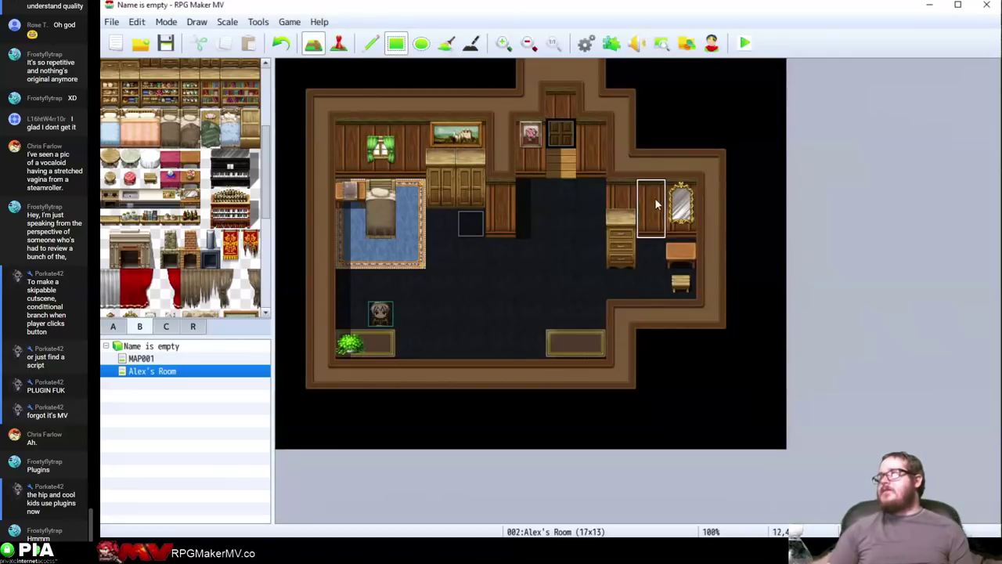
# Copy the green-curtained window onto the wall between the chest of drawers and the mirror, without the stray piece below it
pyautogui.rightClick(590, 196)
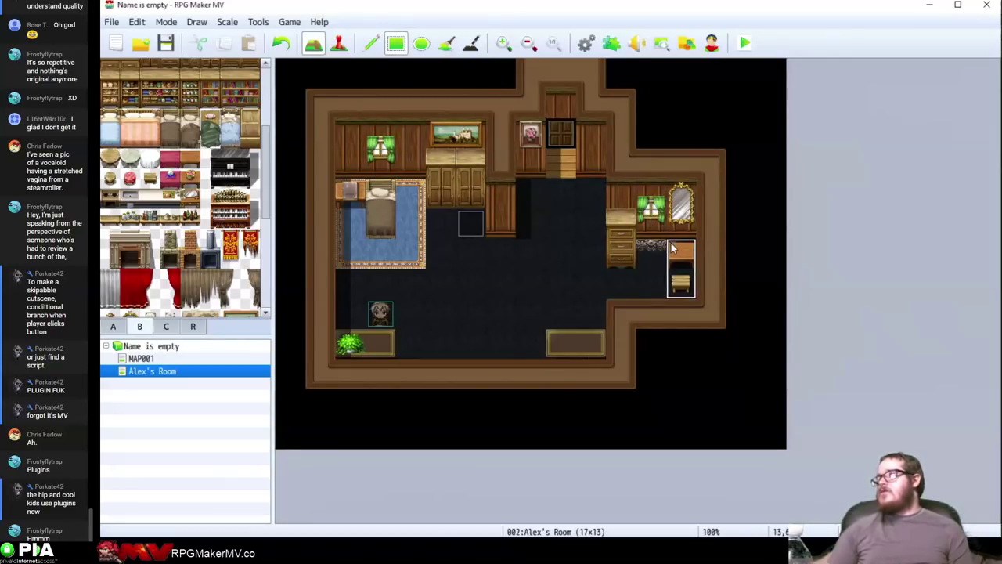
pyautogui.click(653, 202)
pyautogui.hotkey('ctrl', 'z')
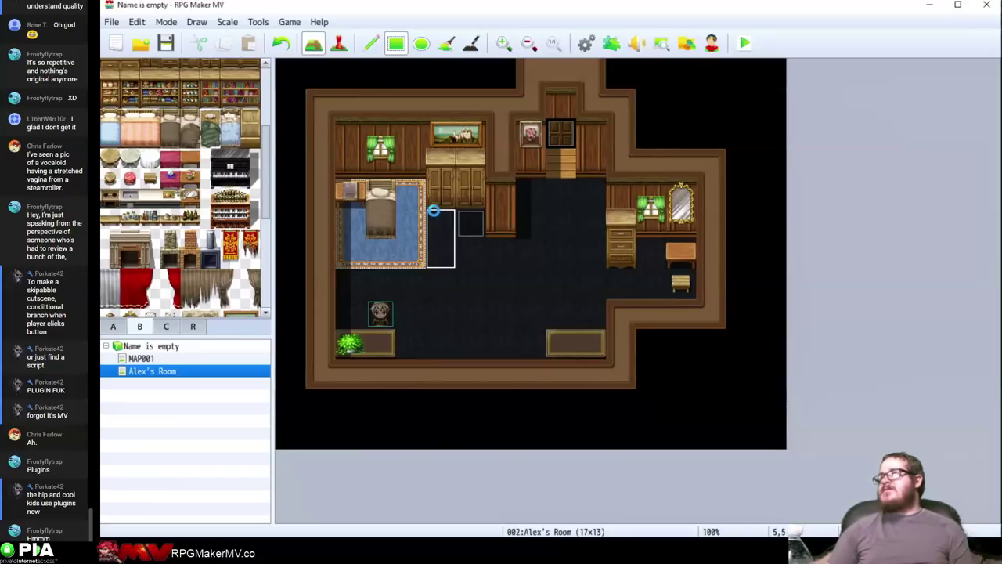